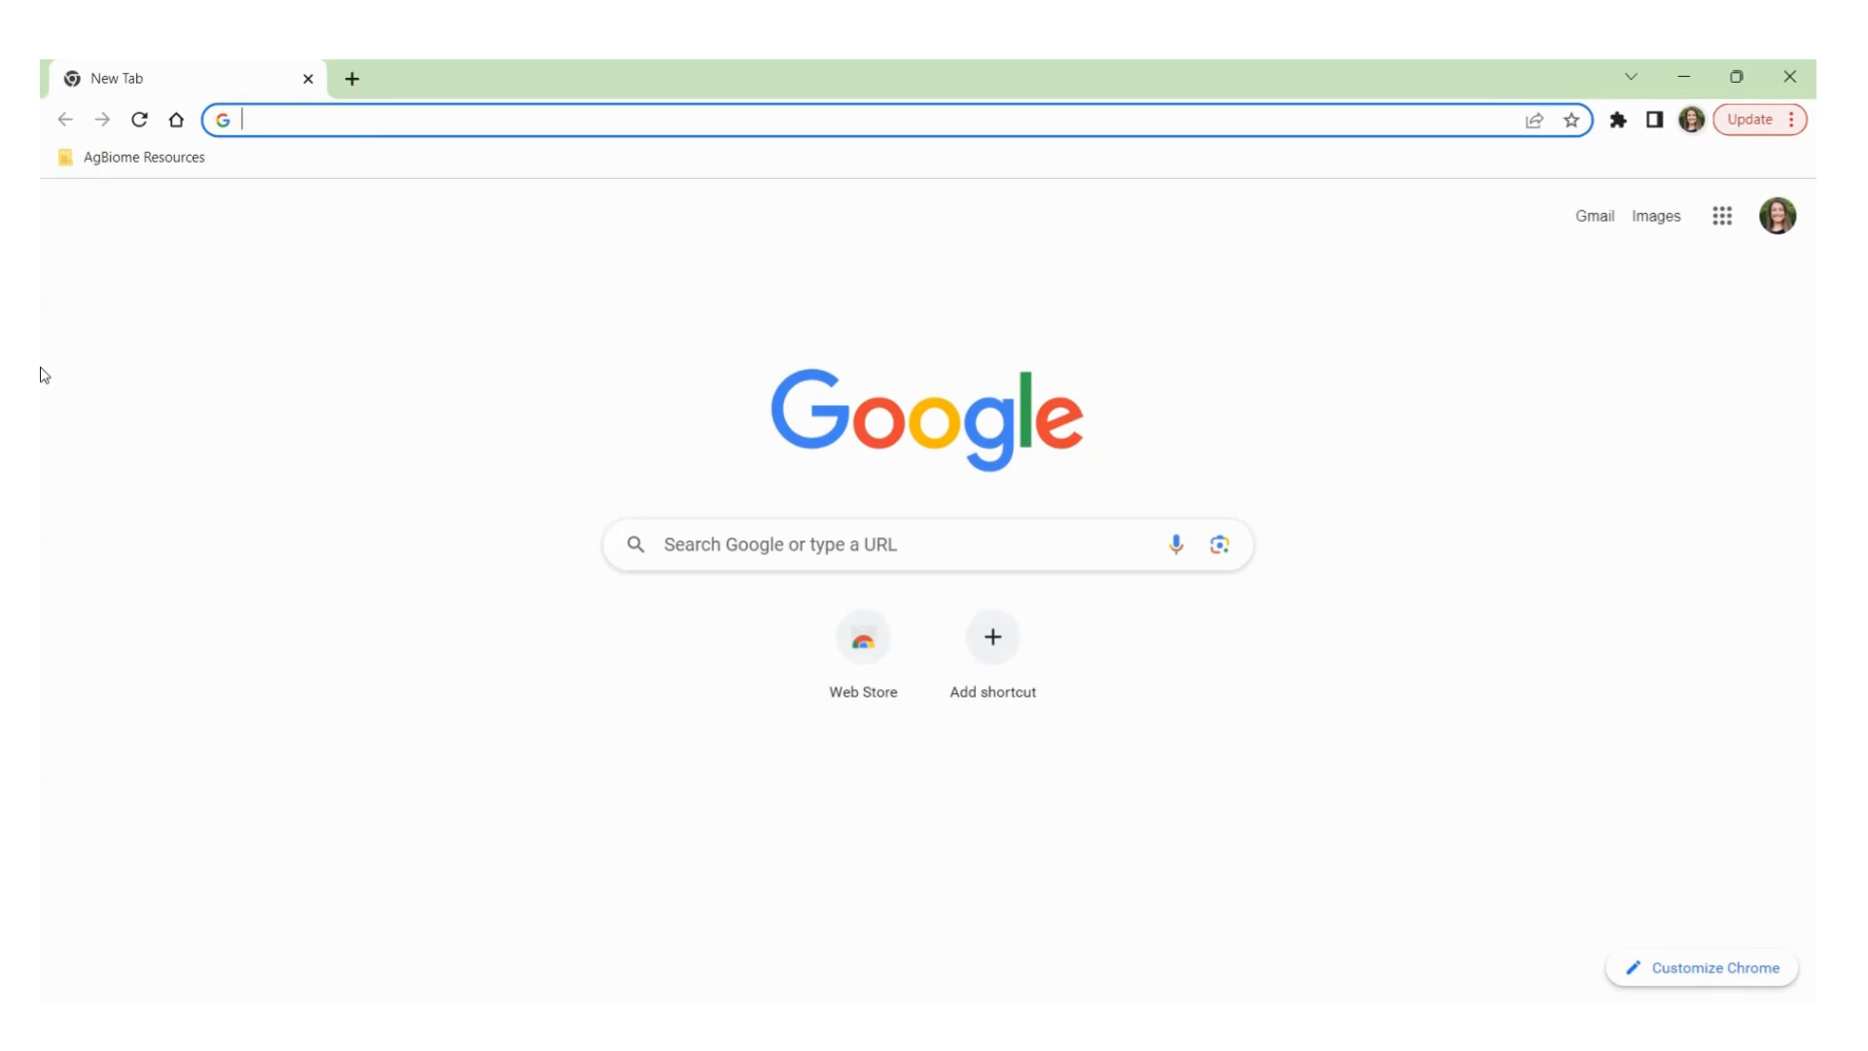
# Search Google for 'us cotton trust protocol'.
pyautogui.write('us cott')
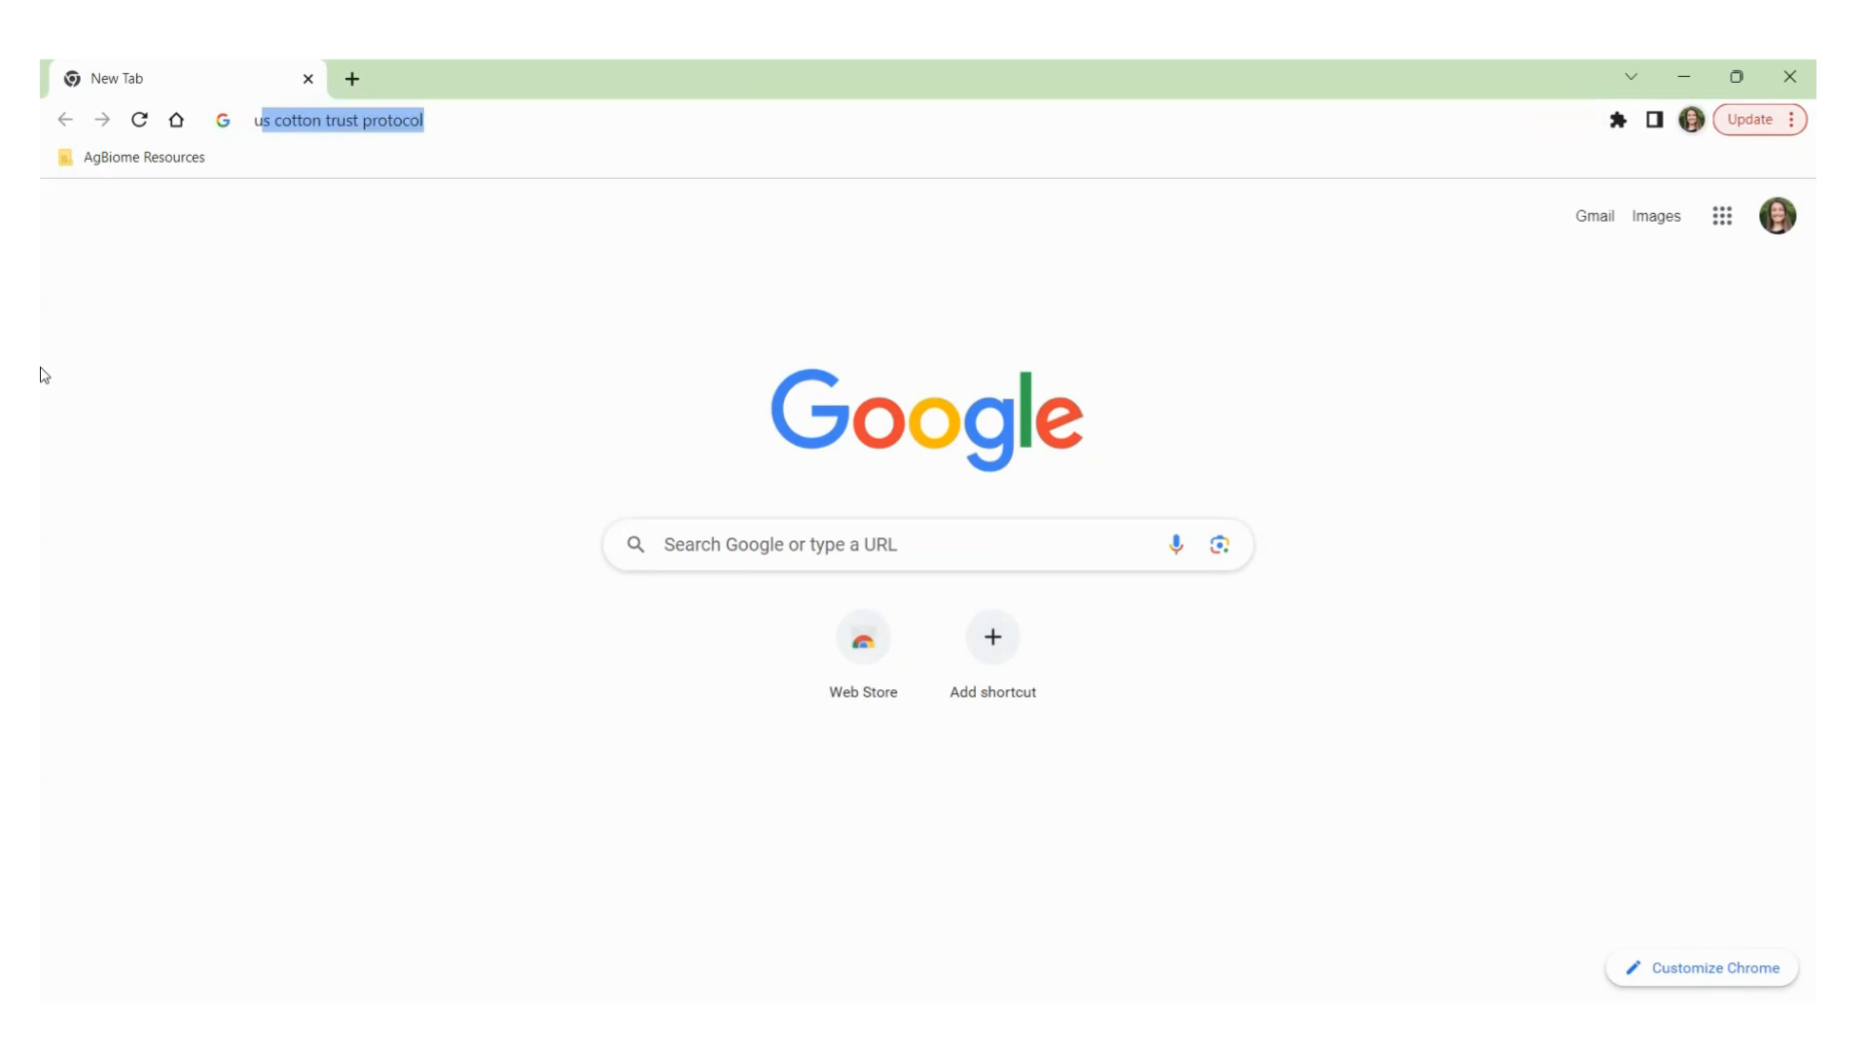
pyautogui.write('on tr')
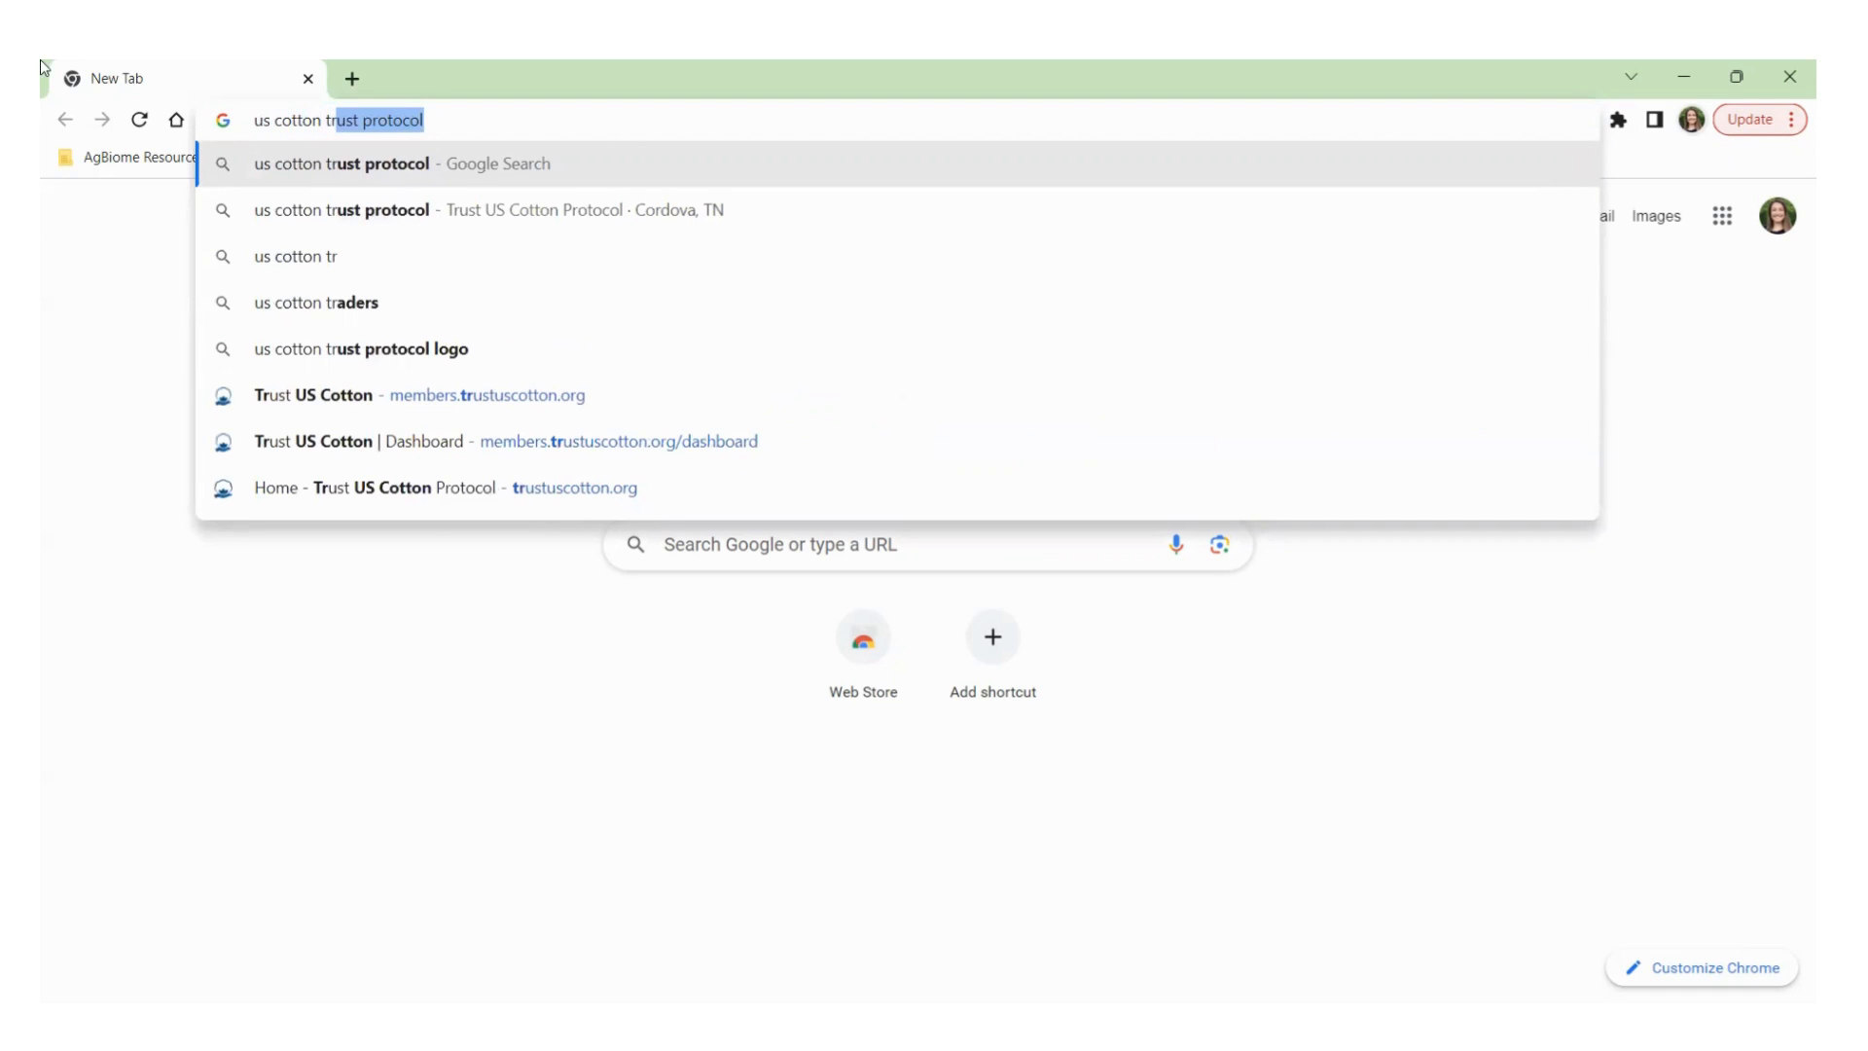
pyautogui.click(440, 165)
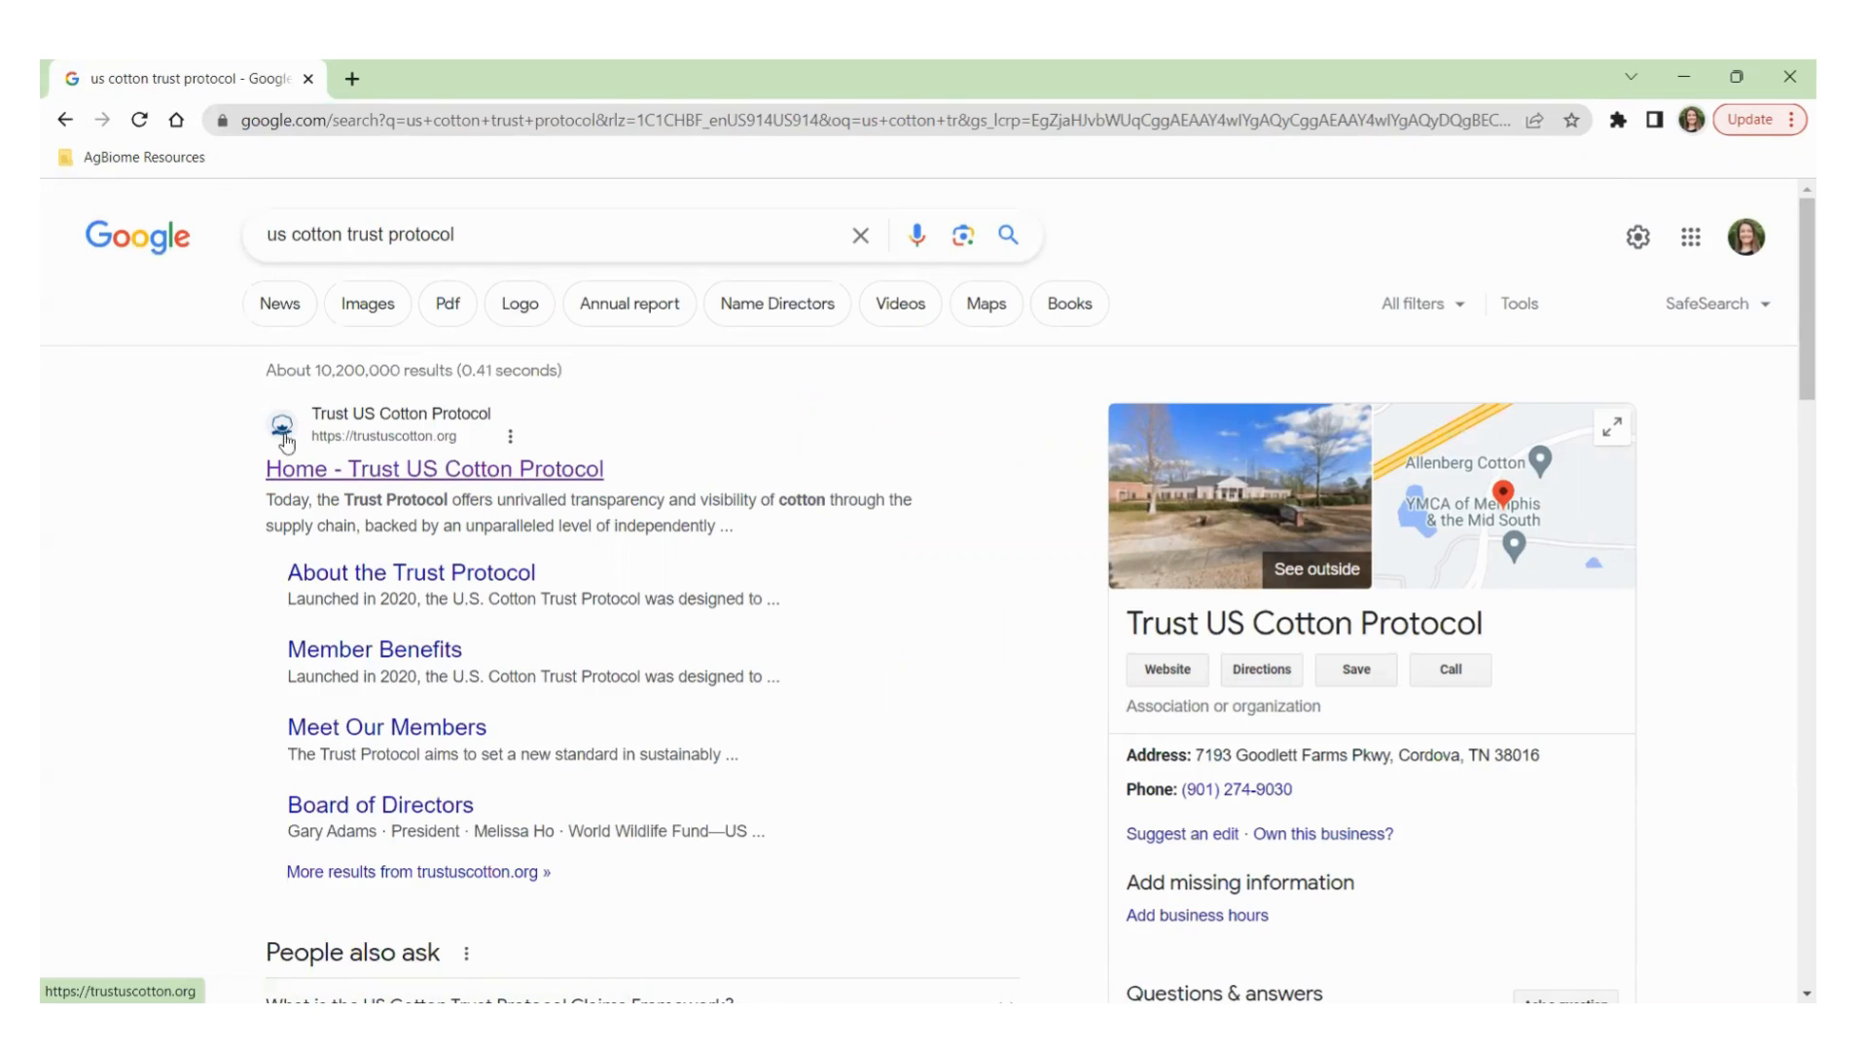
# Go to the Trust US Cotton Protocol homepage and open its members Login page.
pyautogui.click(454, 473)
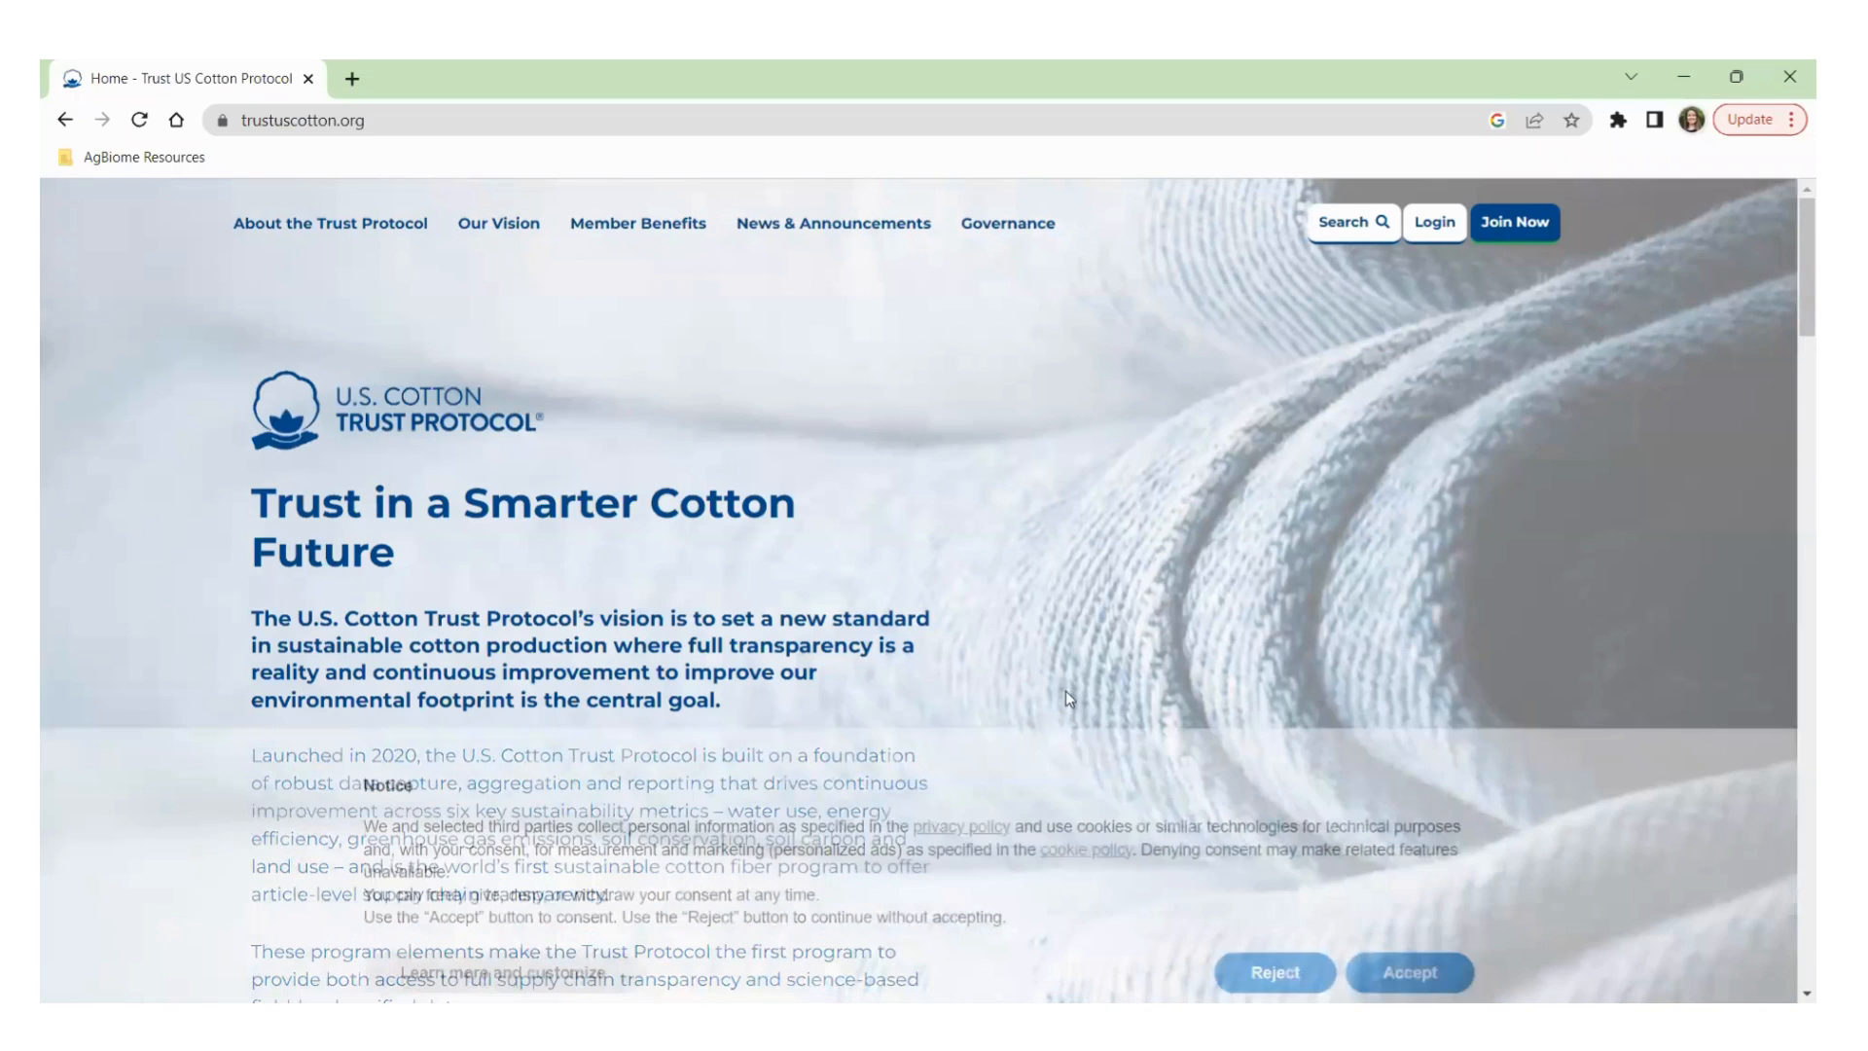
pyautogui.click(1429, 226)
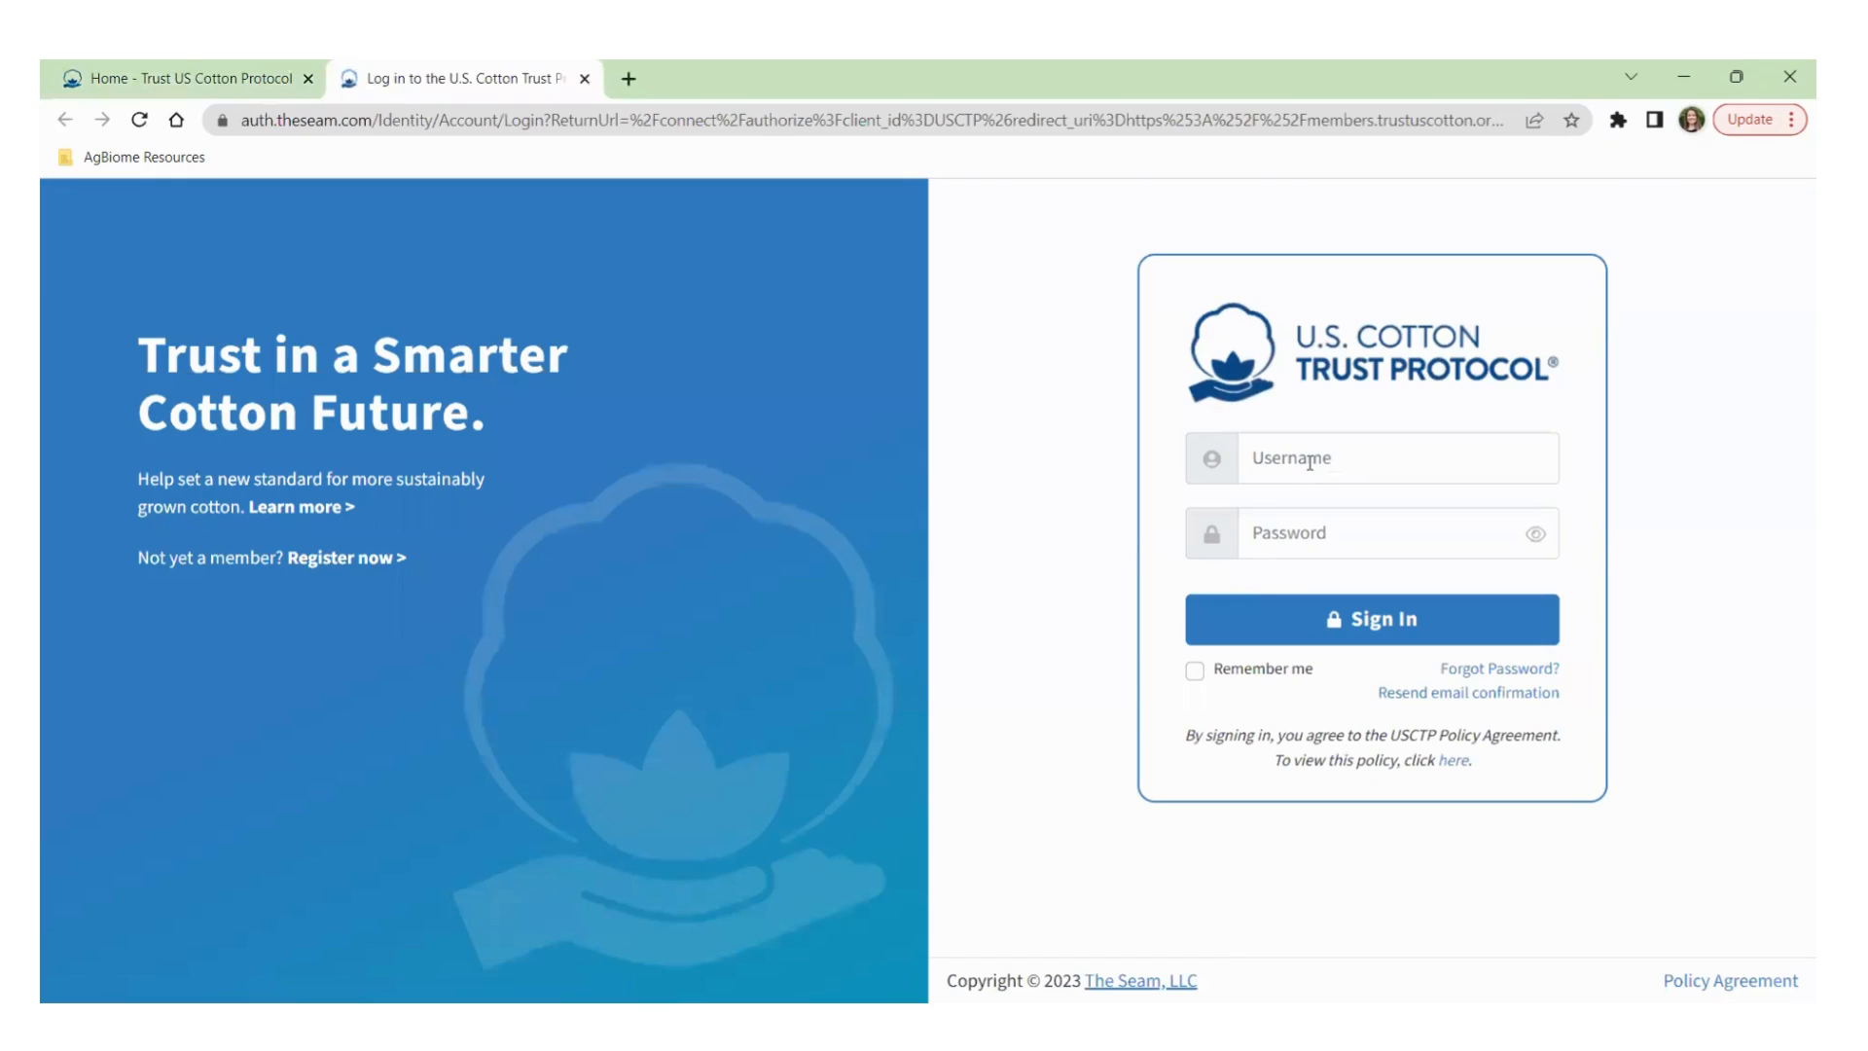
# Sign in with the saved member username and the account password.
pyautogui.click(1310, 461)
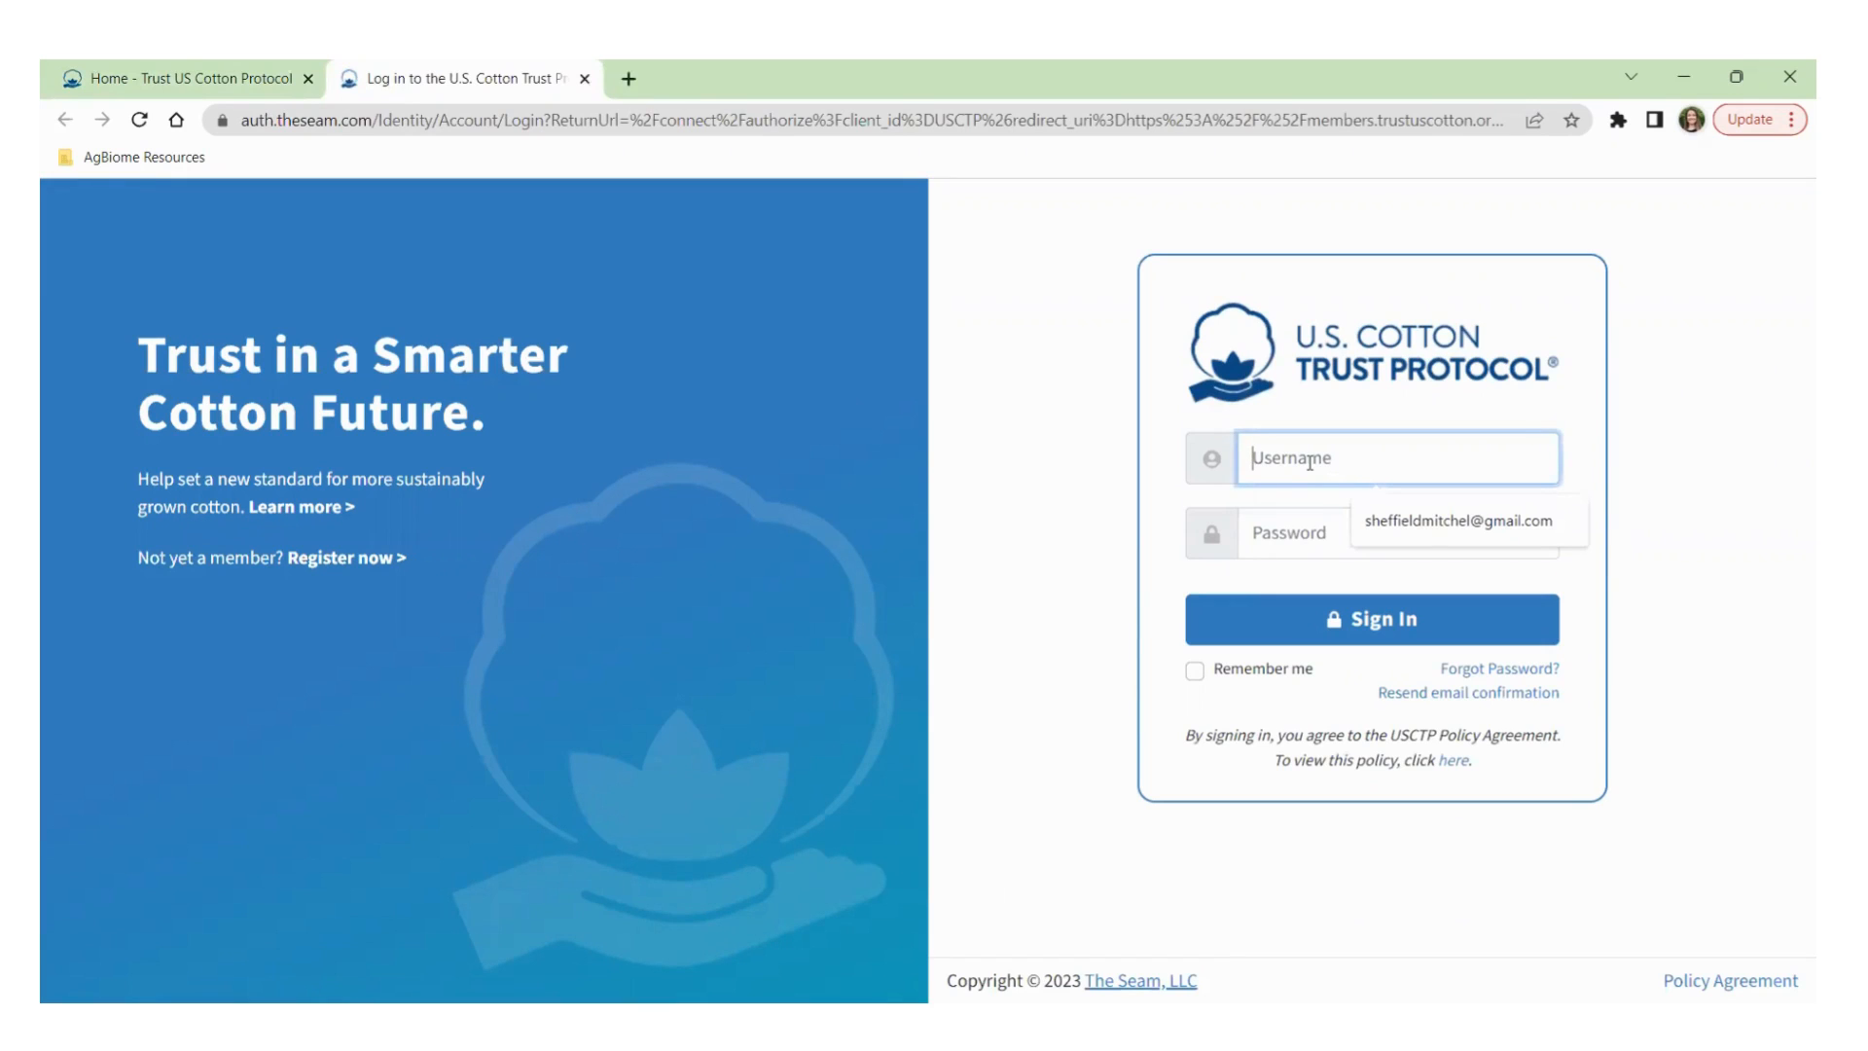
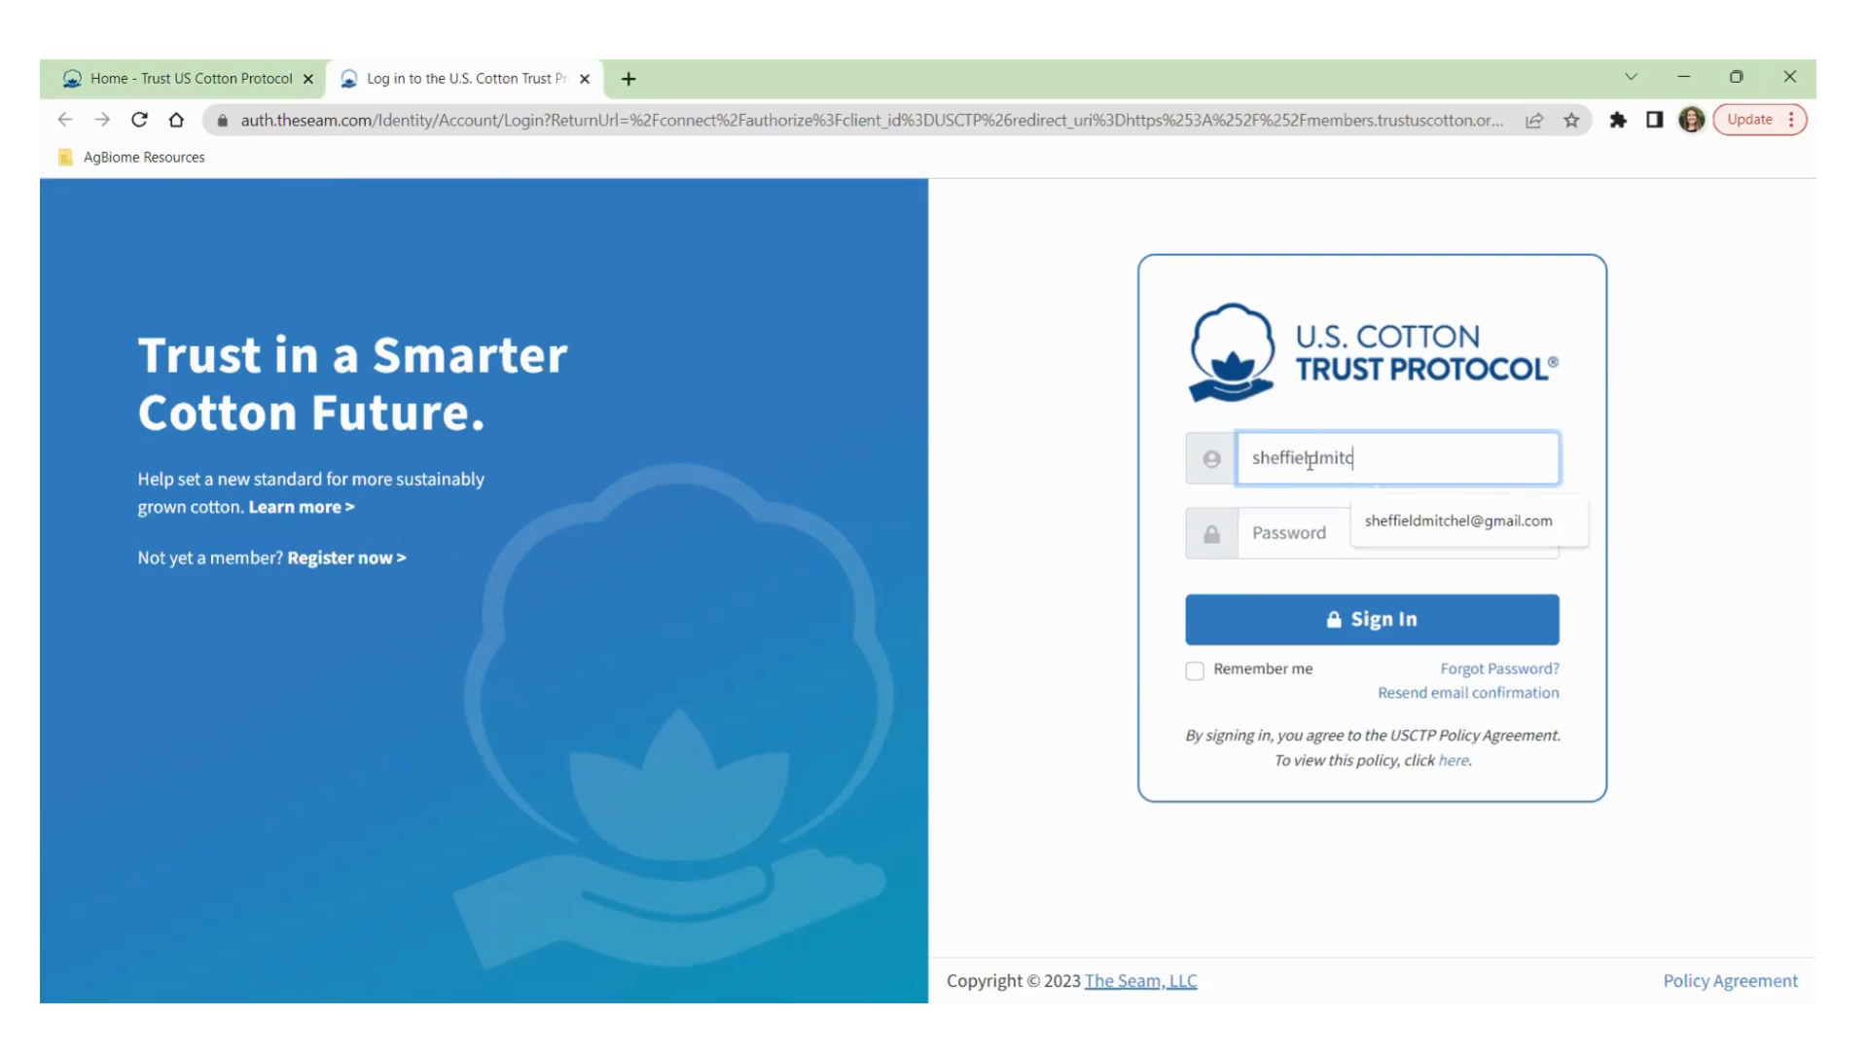
pyautogui.press('Down')
pyautogui.press('Tab')
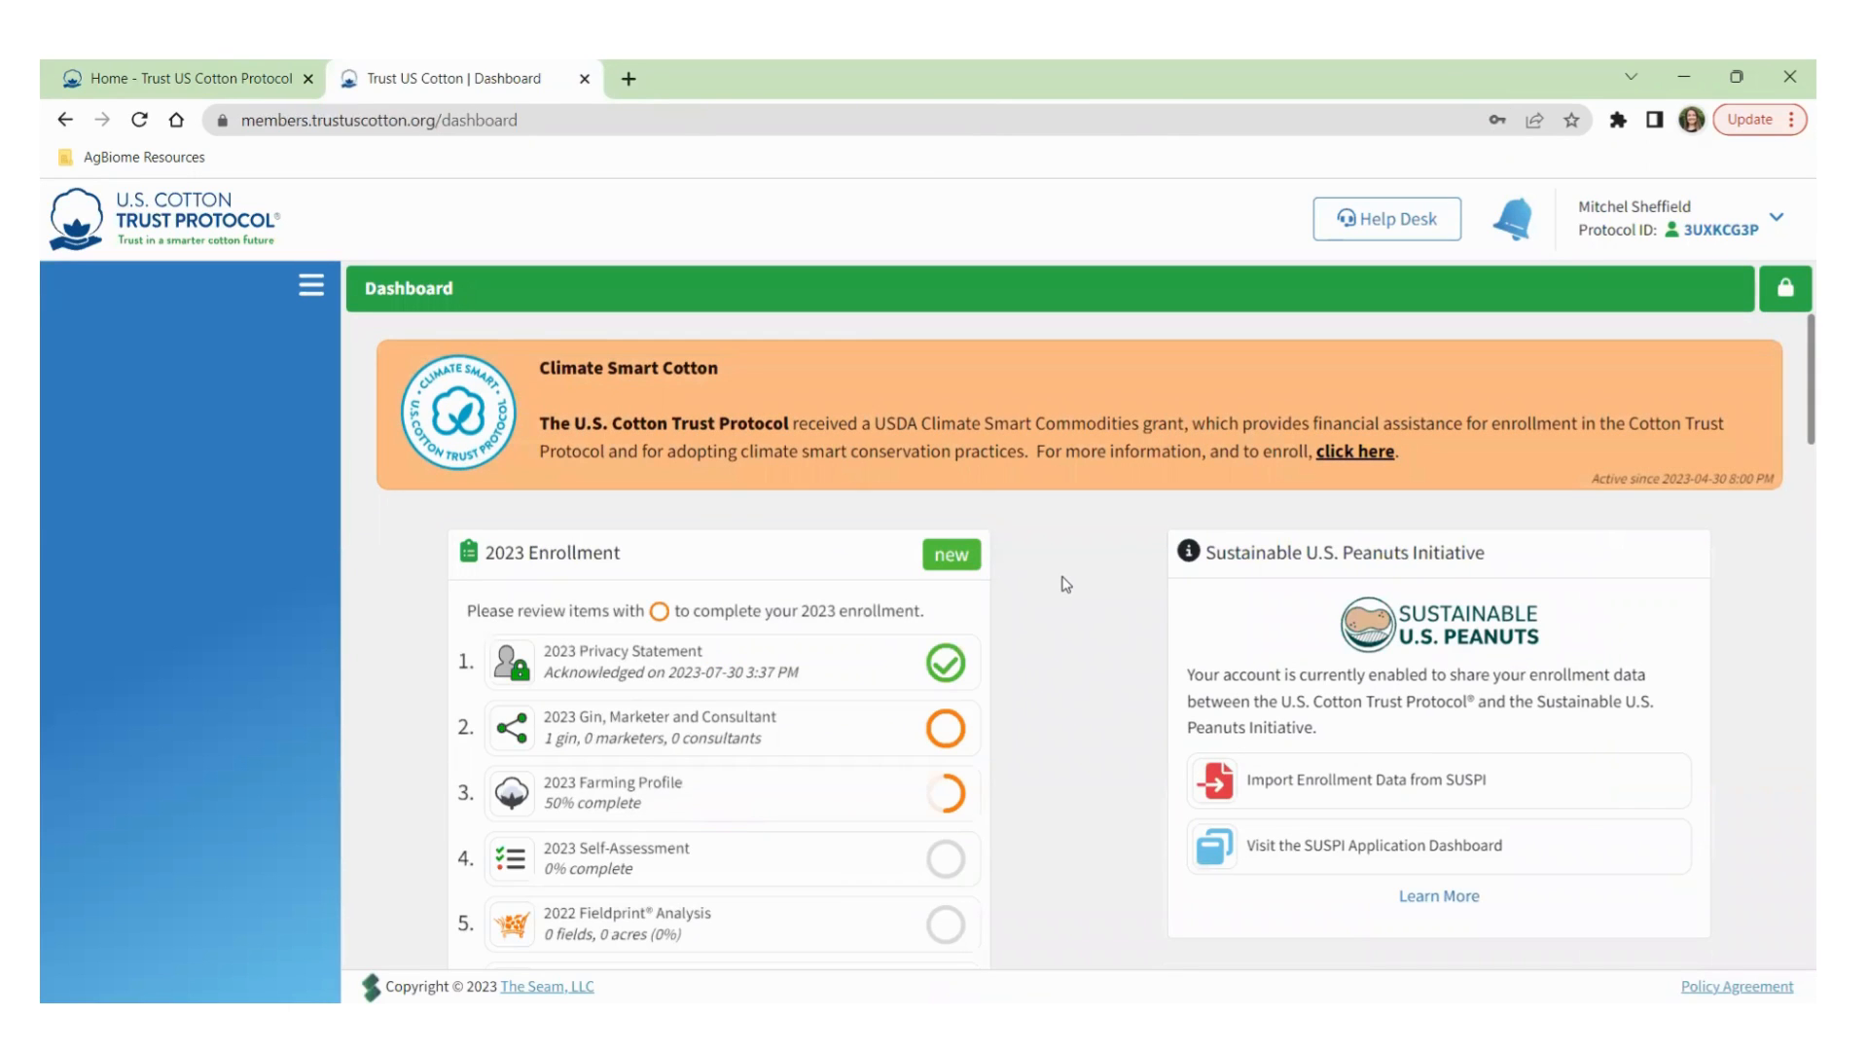
# Open enrollment item 5, '2022 Fieldprint Analysis', from the dashboard checklist.
pyautogui.scroll(-2, 1061, 596)
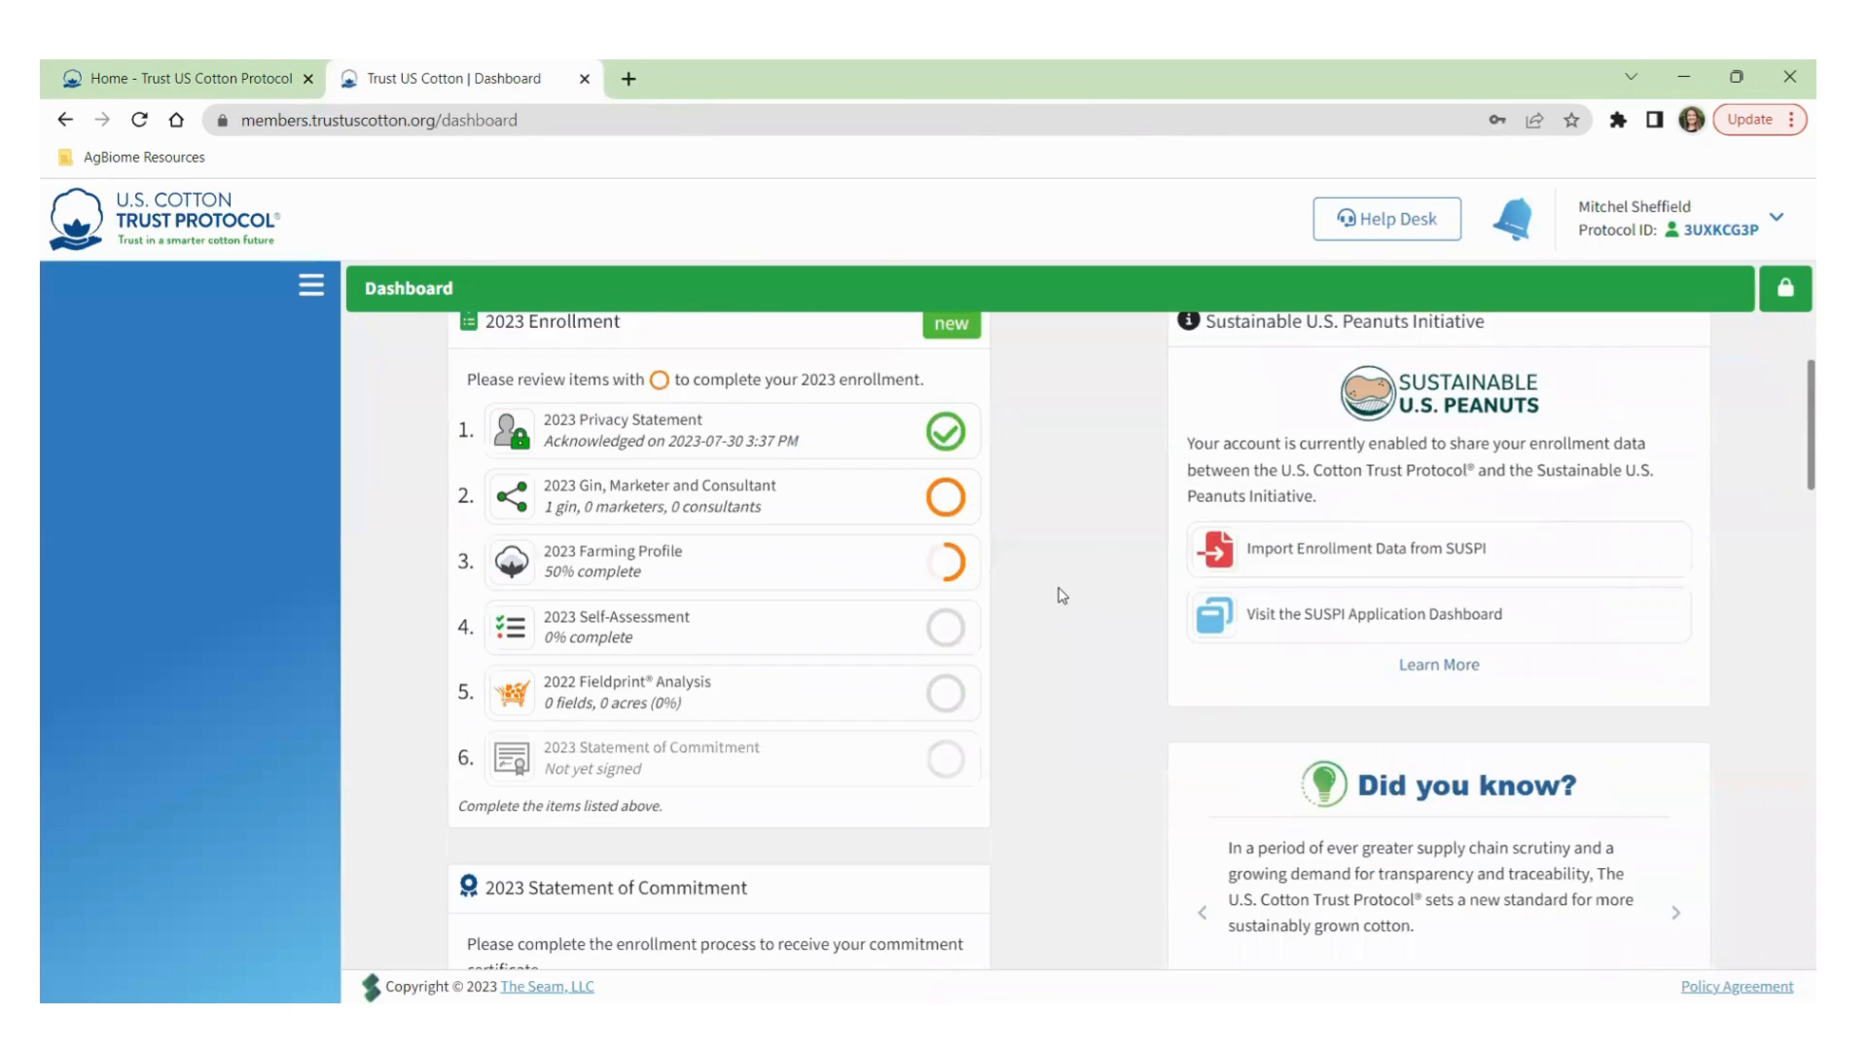
pyautogui.scroll(2, 1062, 595)
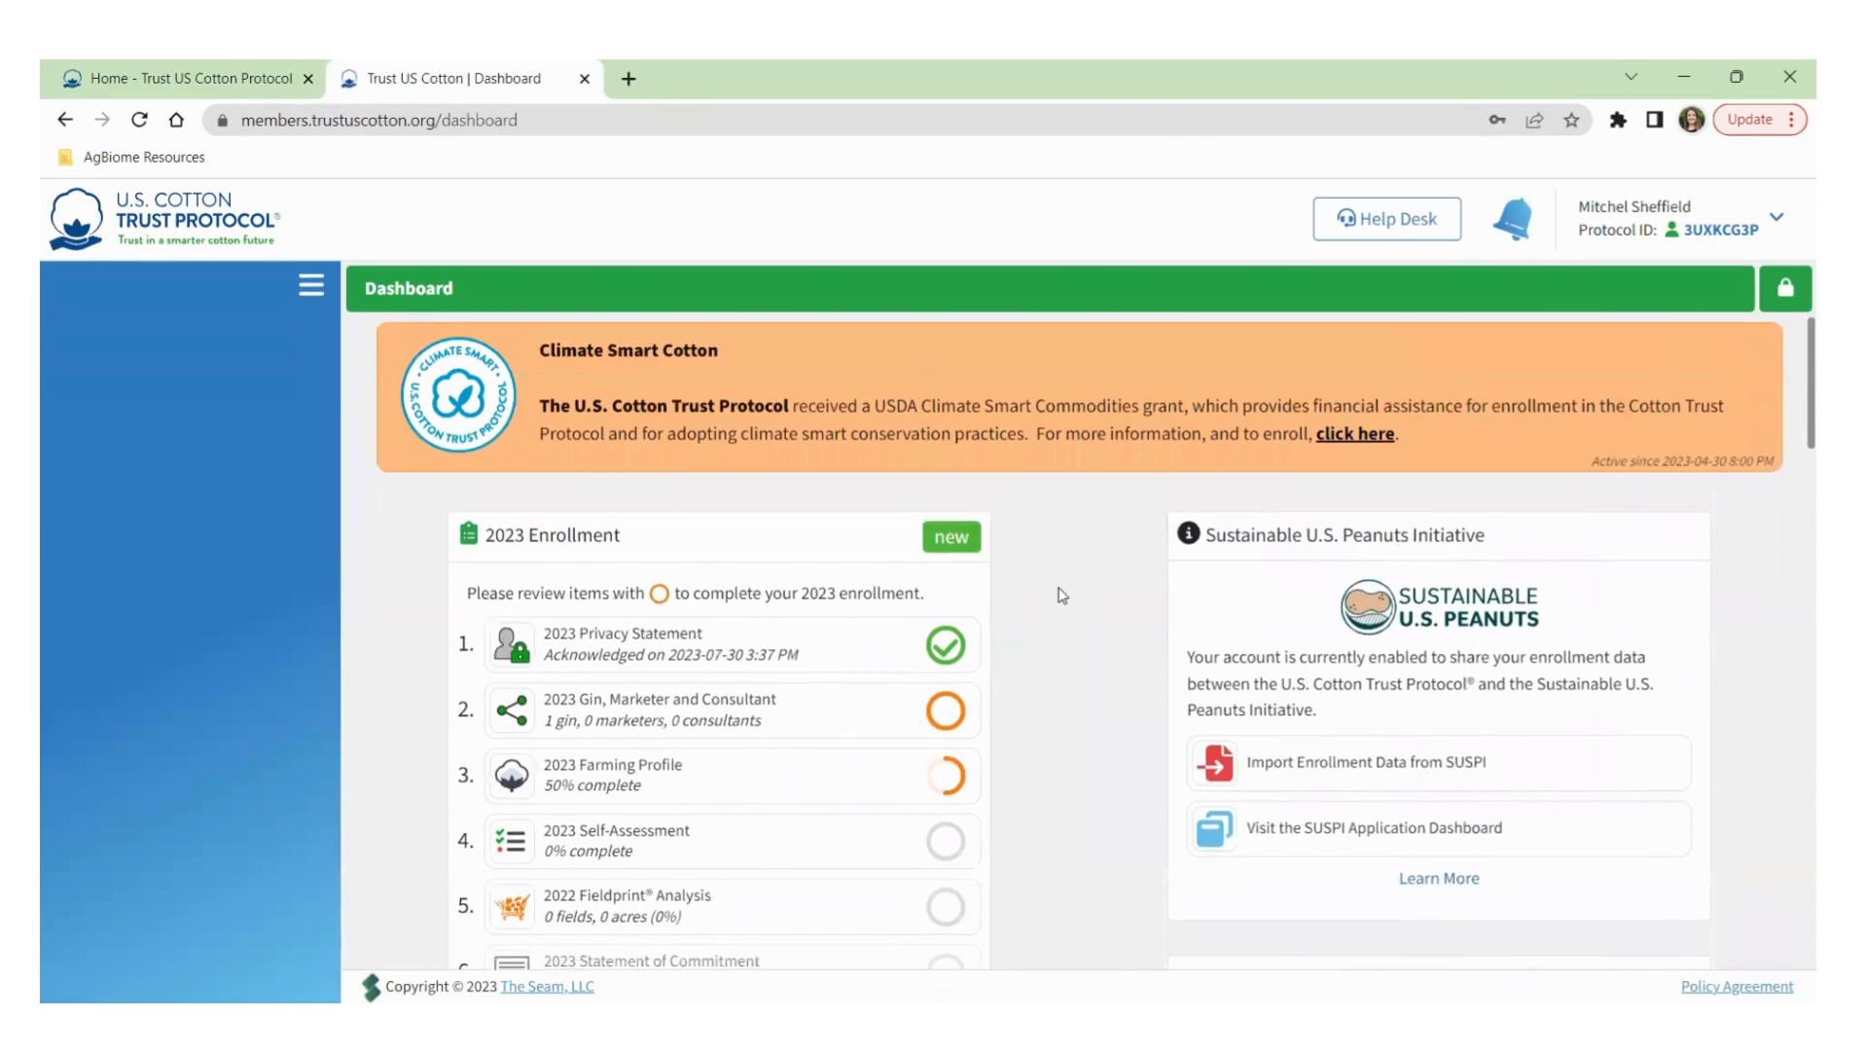
pyautogui.scroll(-2, 1065, 596)
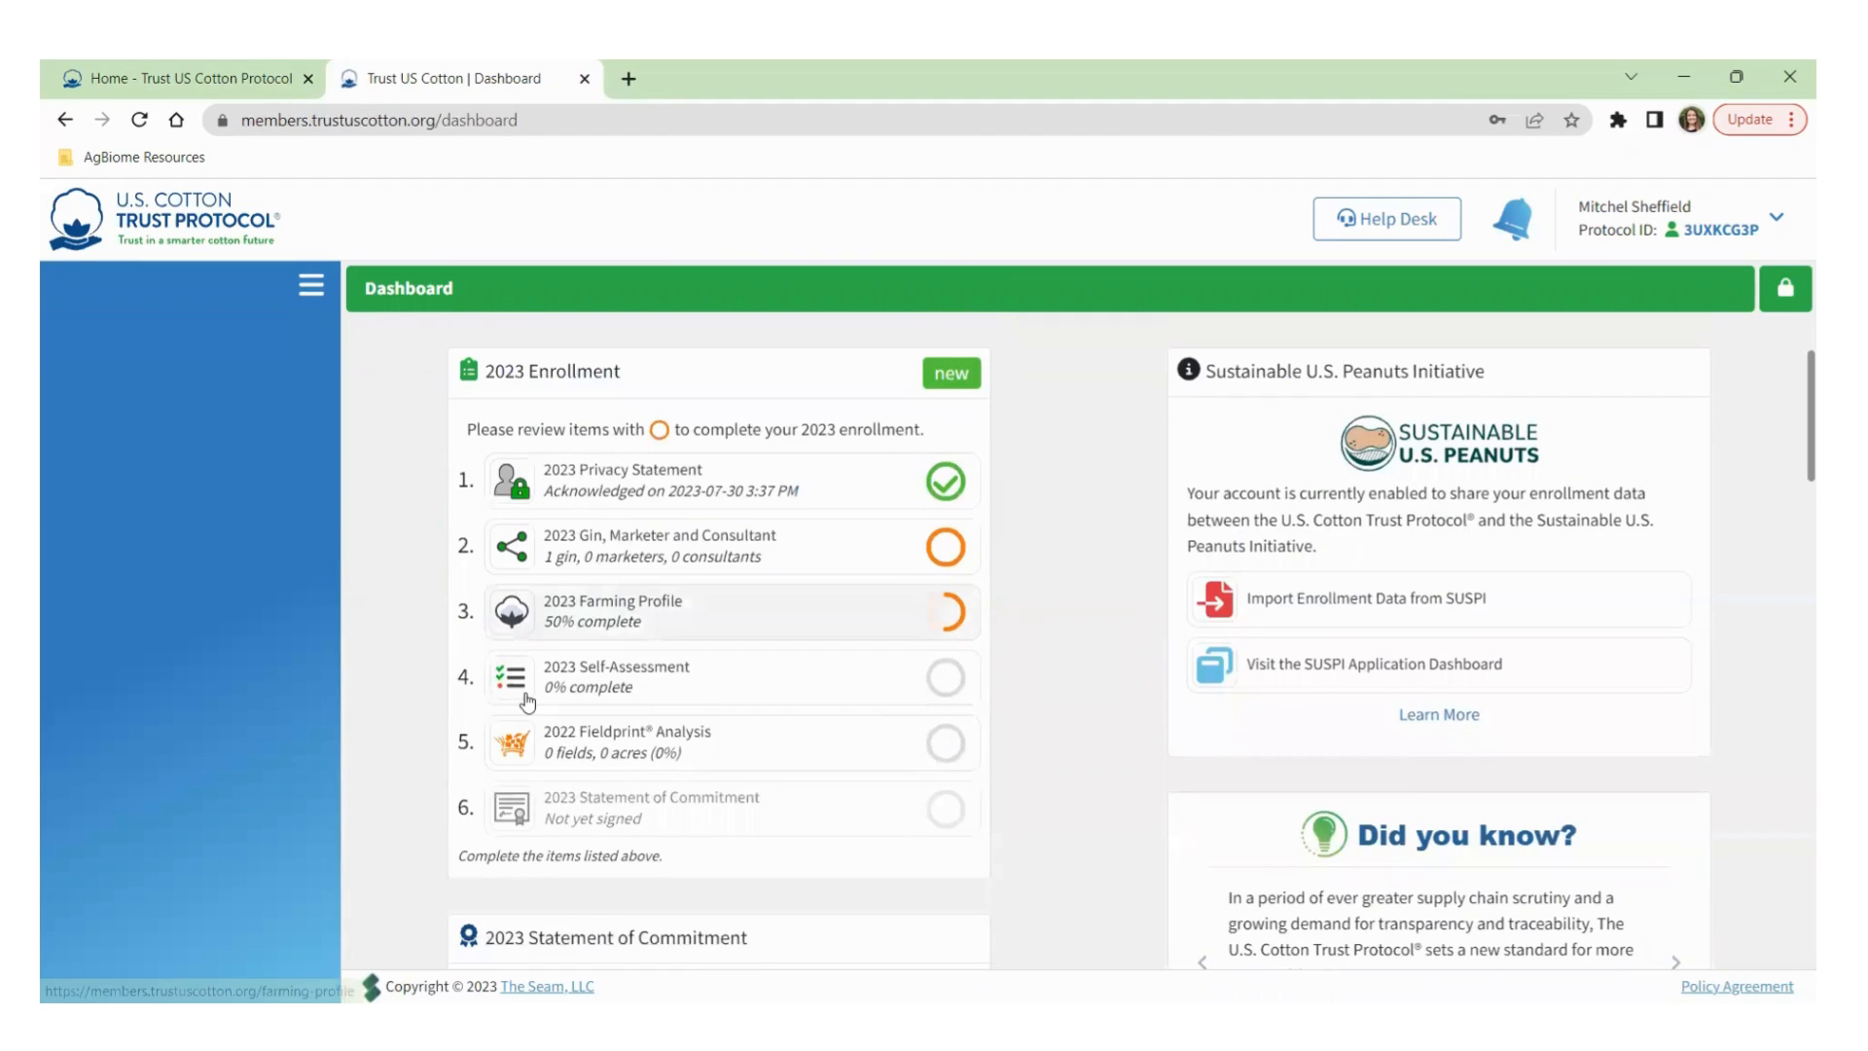
pyautogui.scroll(1, 1158, 593)
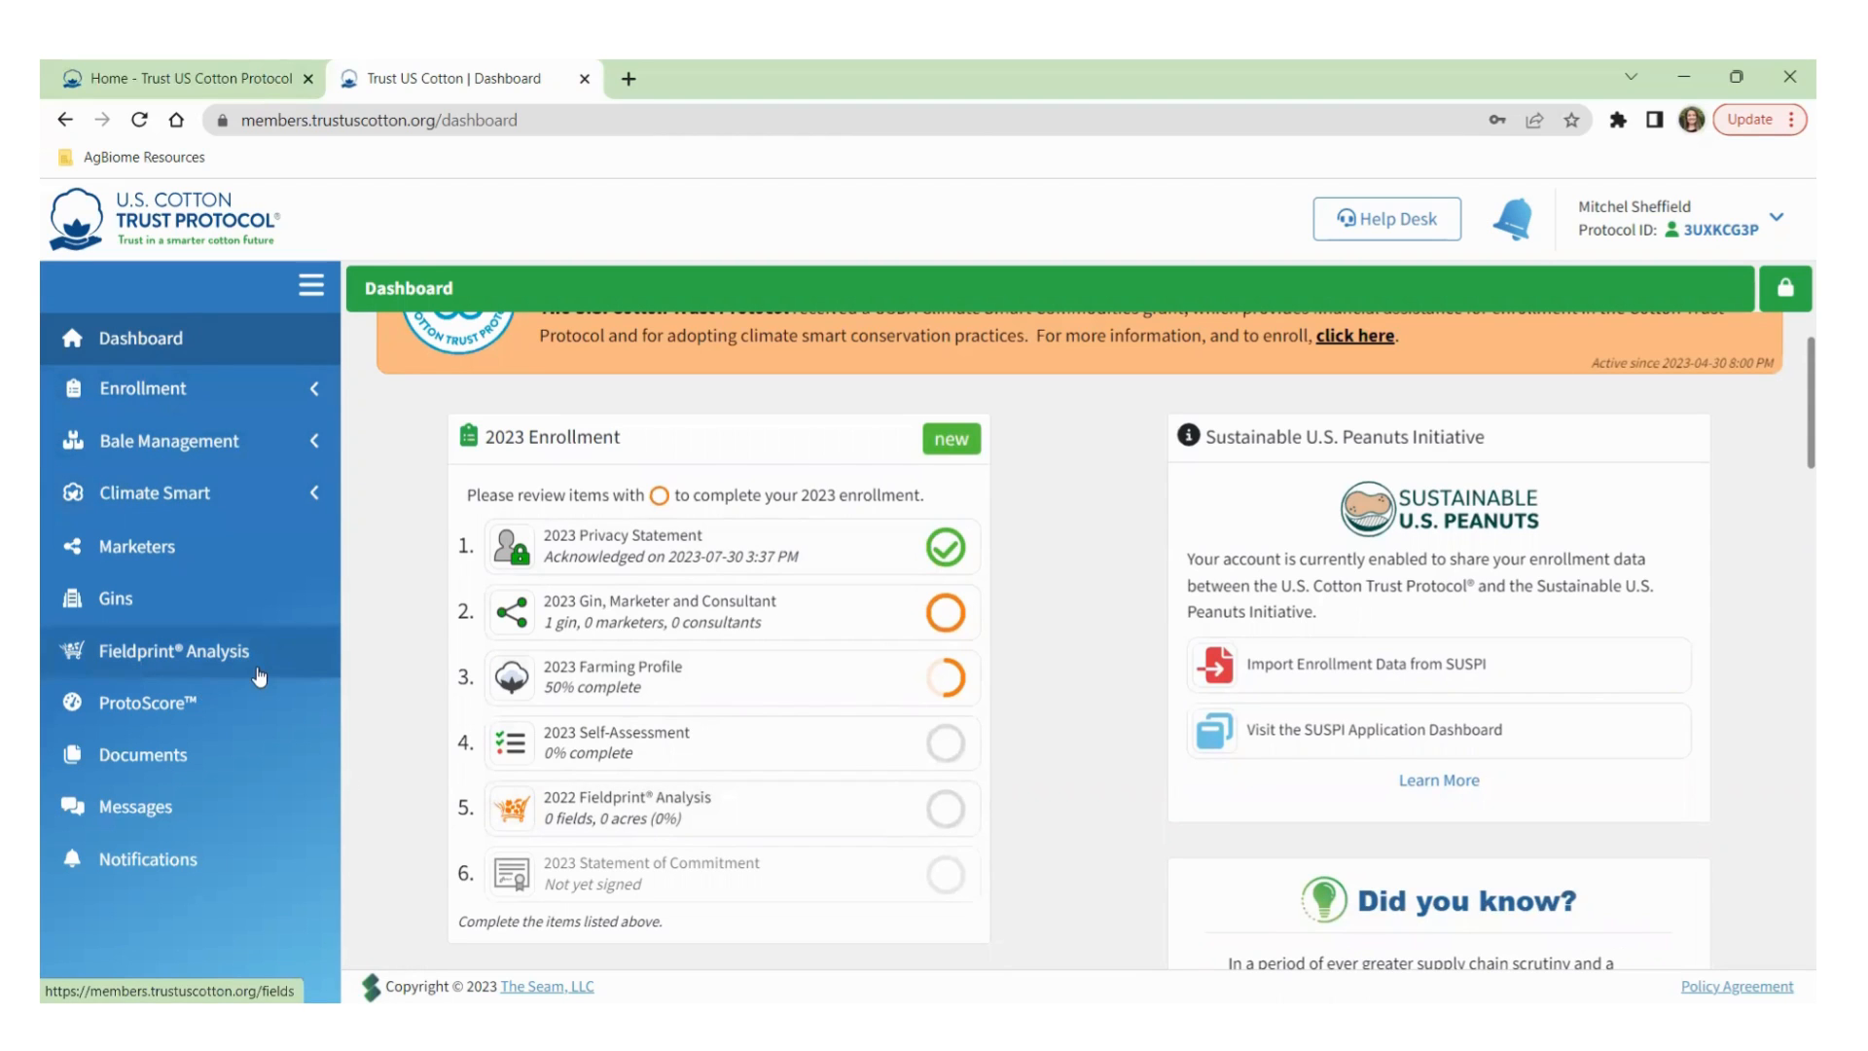
pyautogui.click(683, 826)
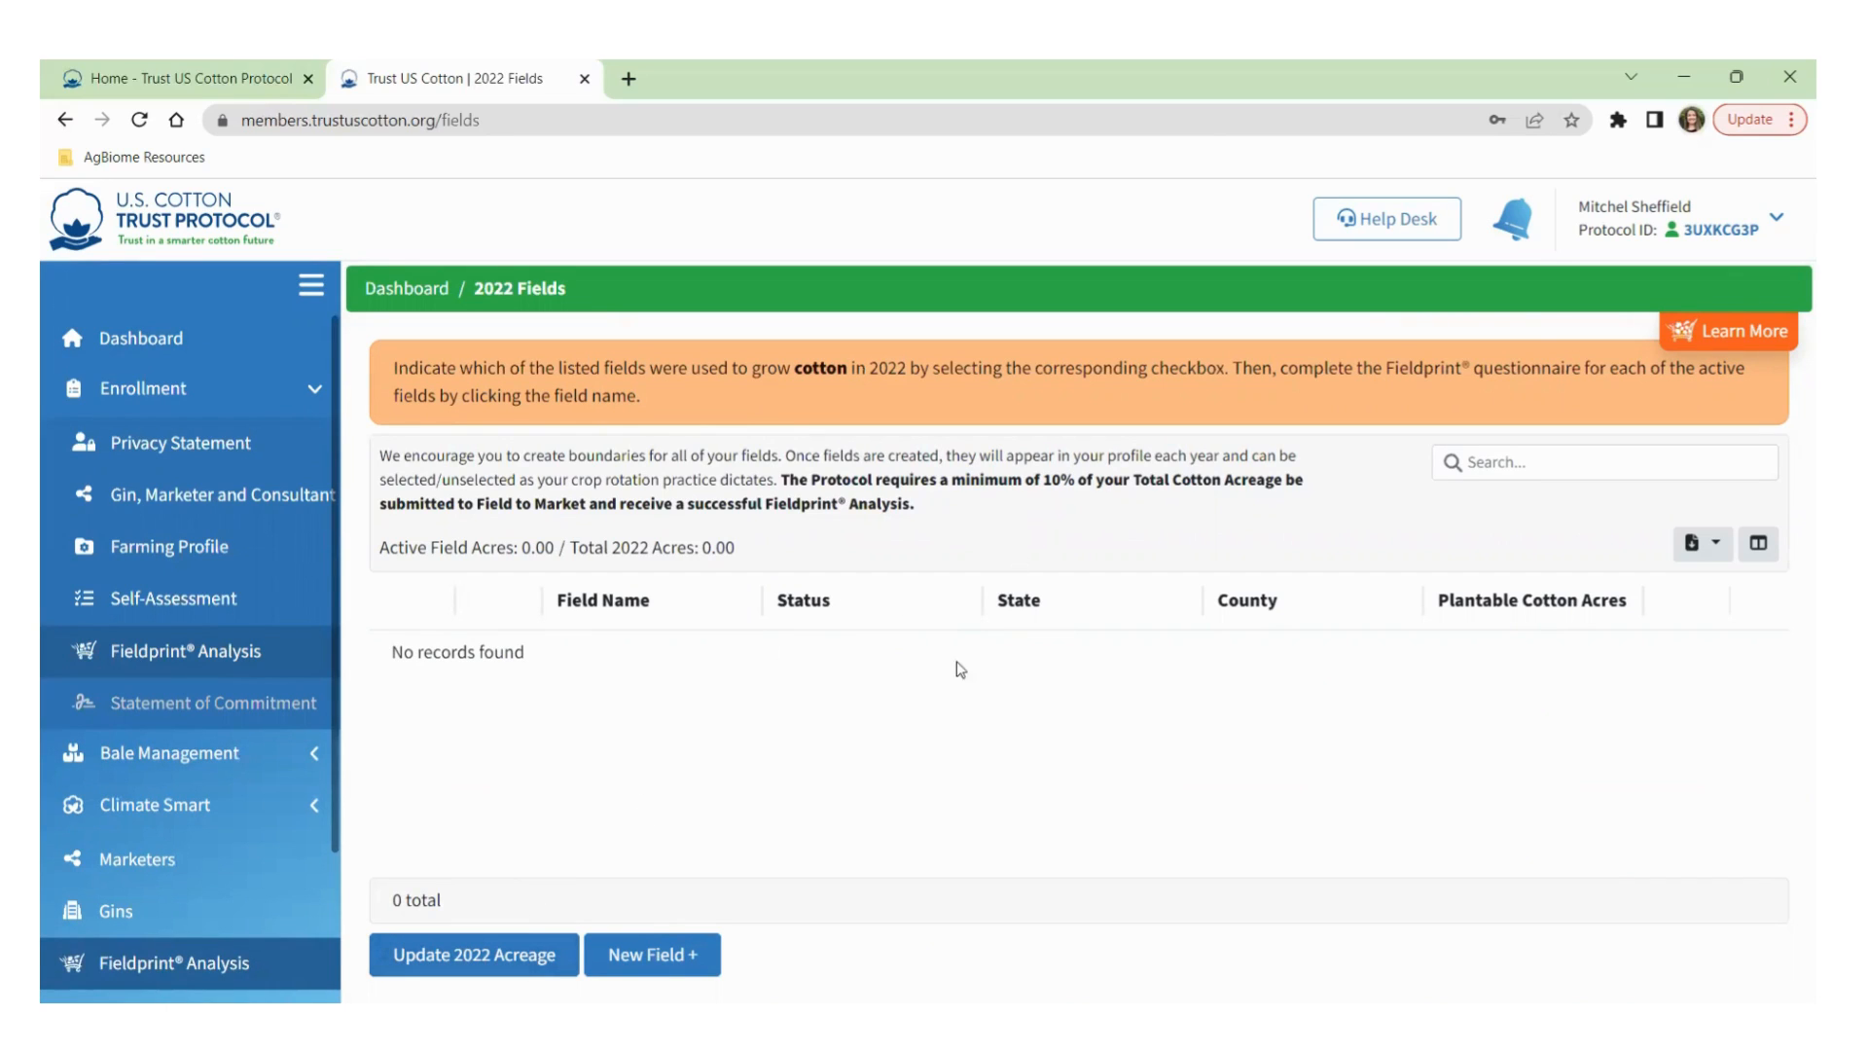
# Start the 2022 acreage update with Georgia selected as the state.
pyautogui.click(470, 960)
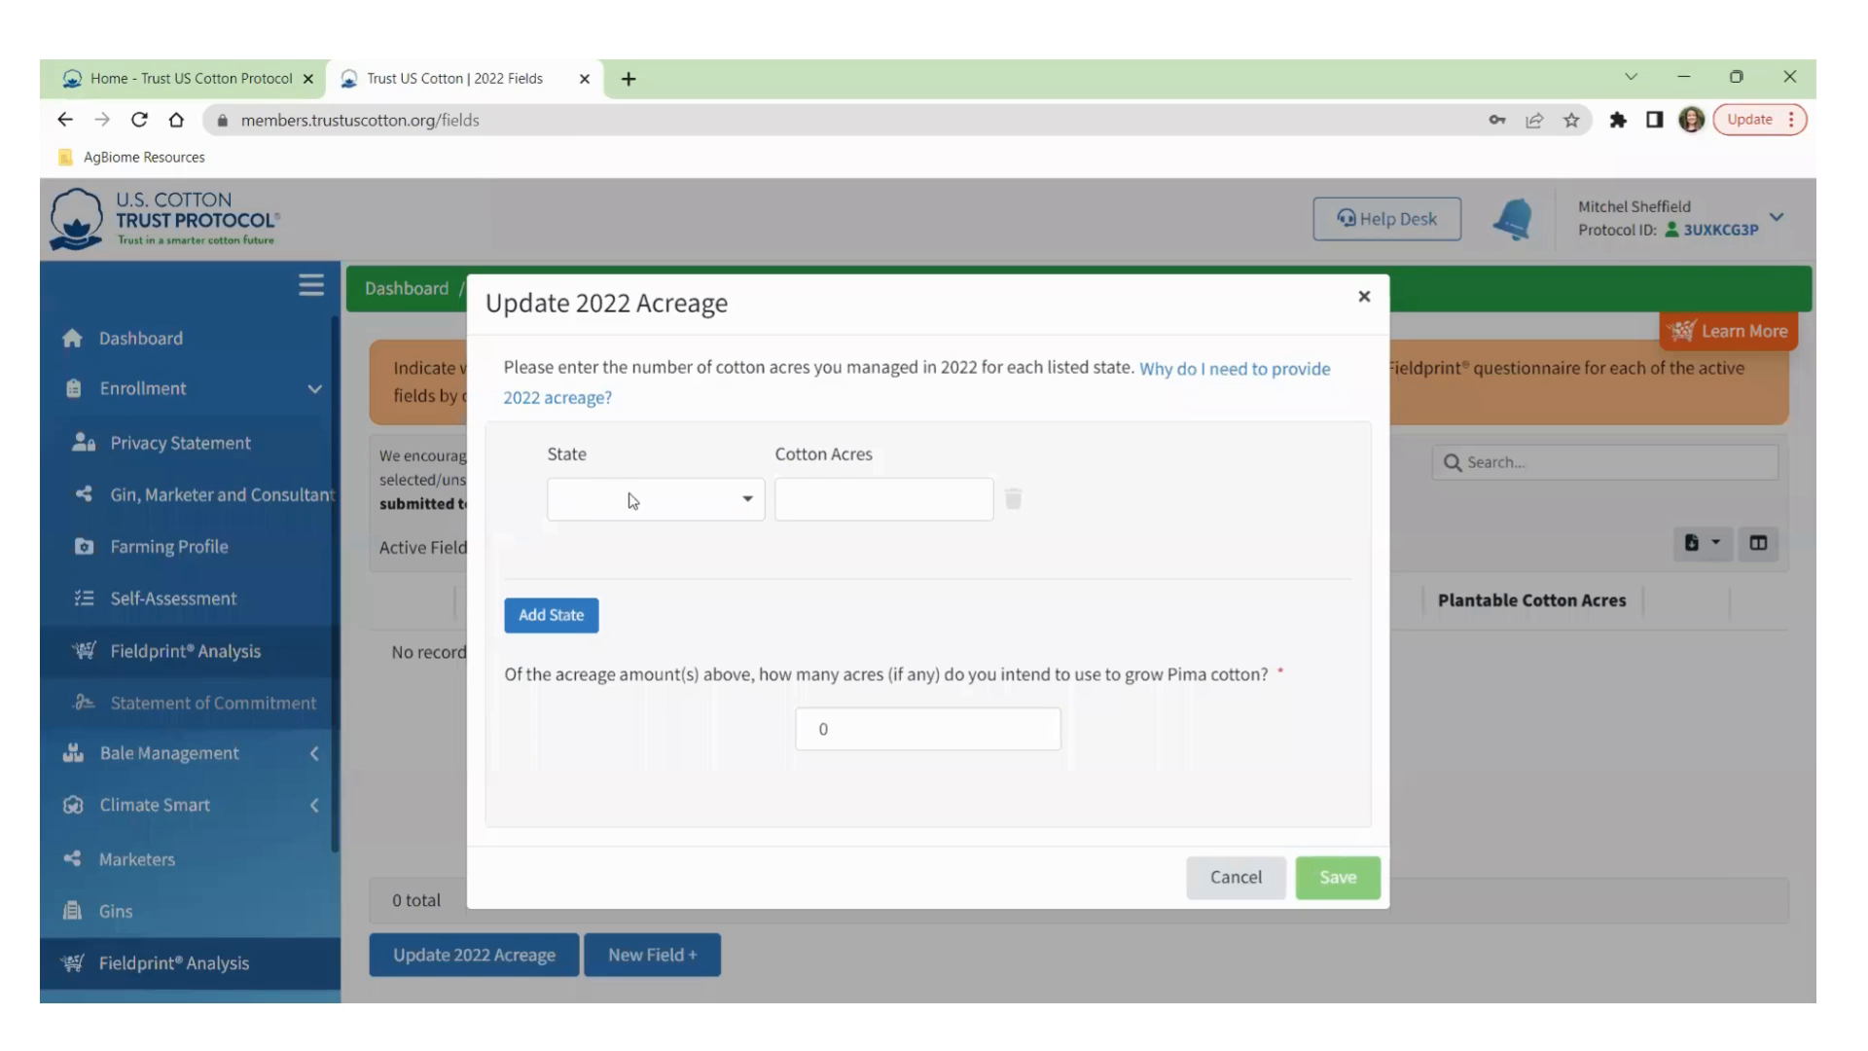
pyautogui.click(642, 504)
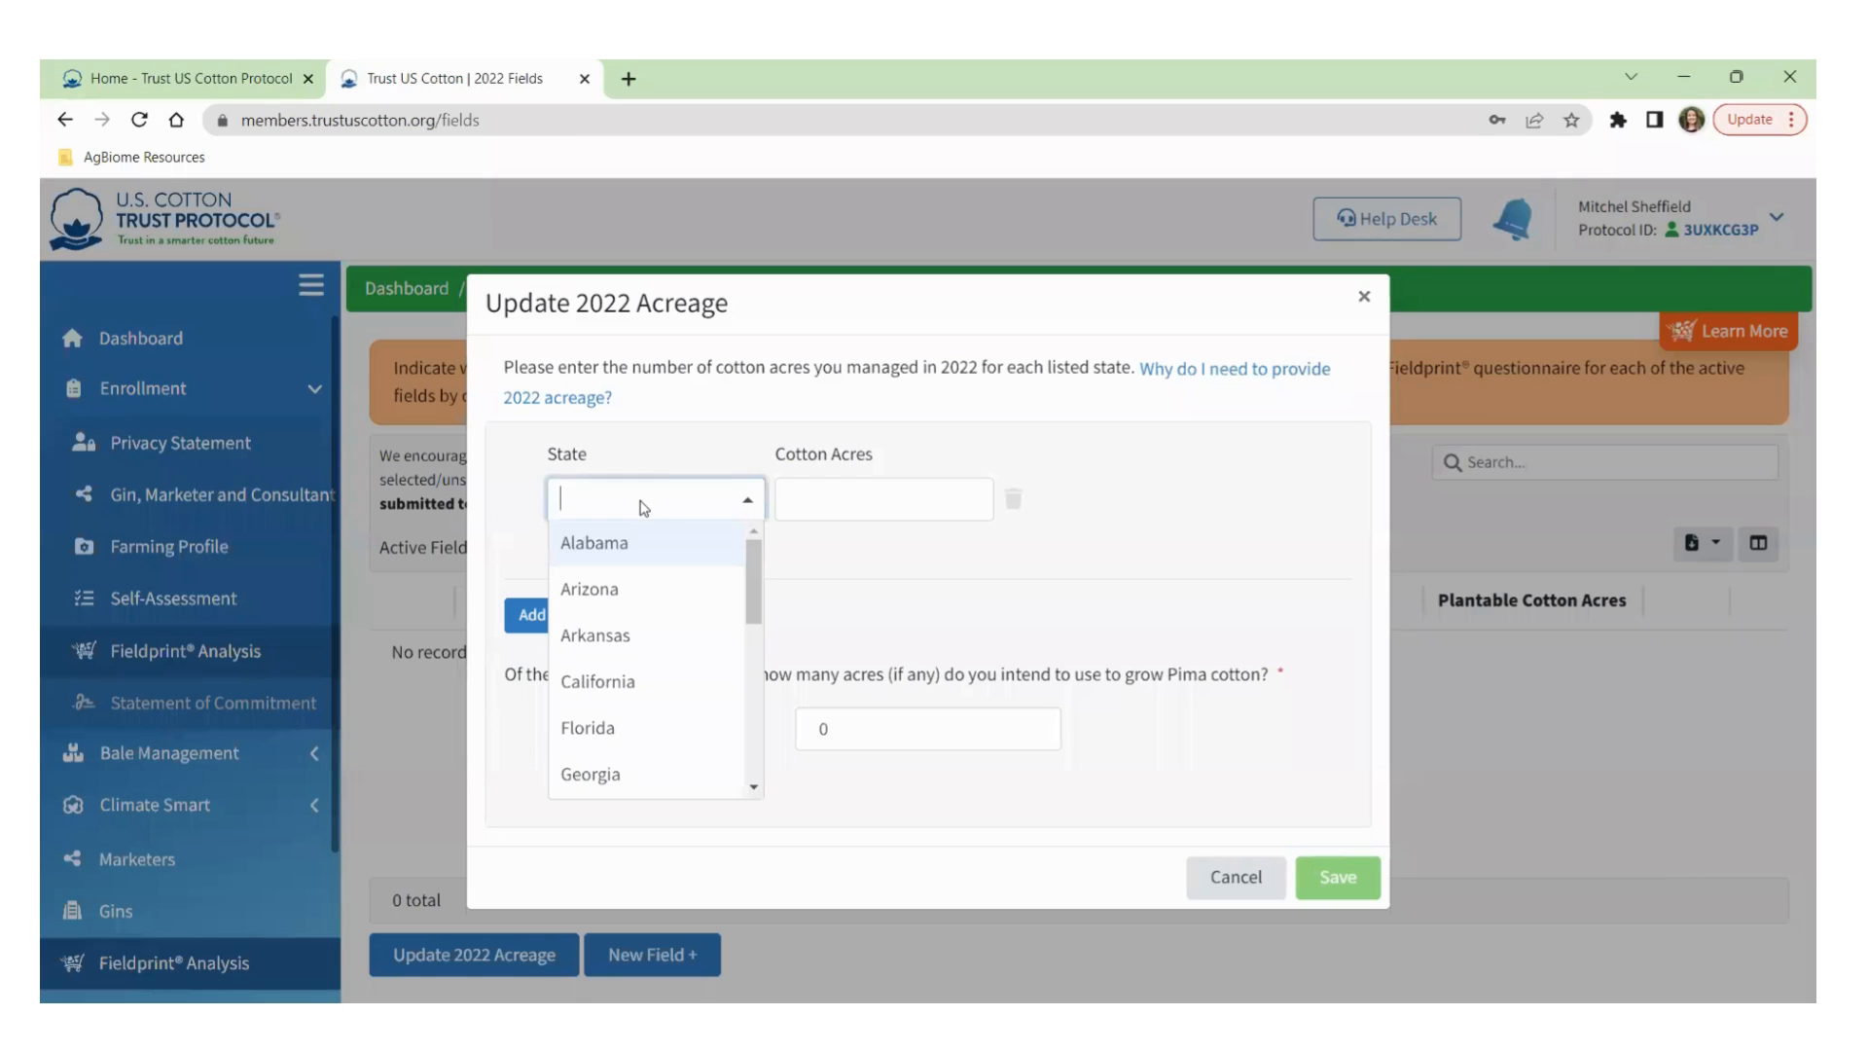
pyautogui.write('g')
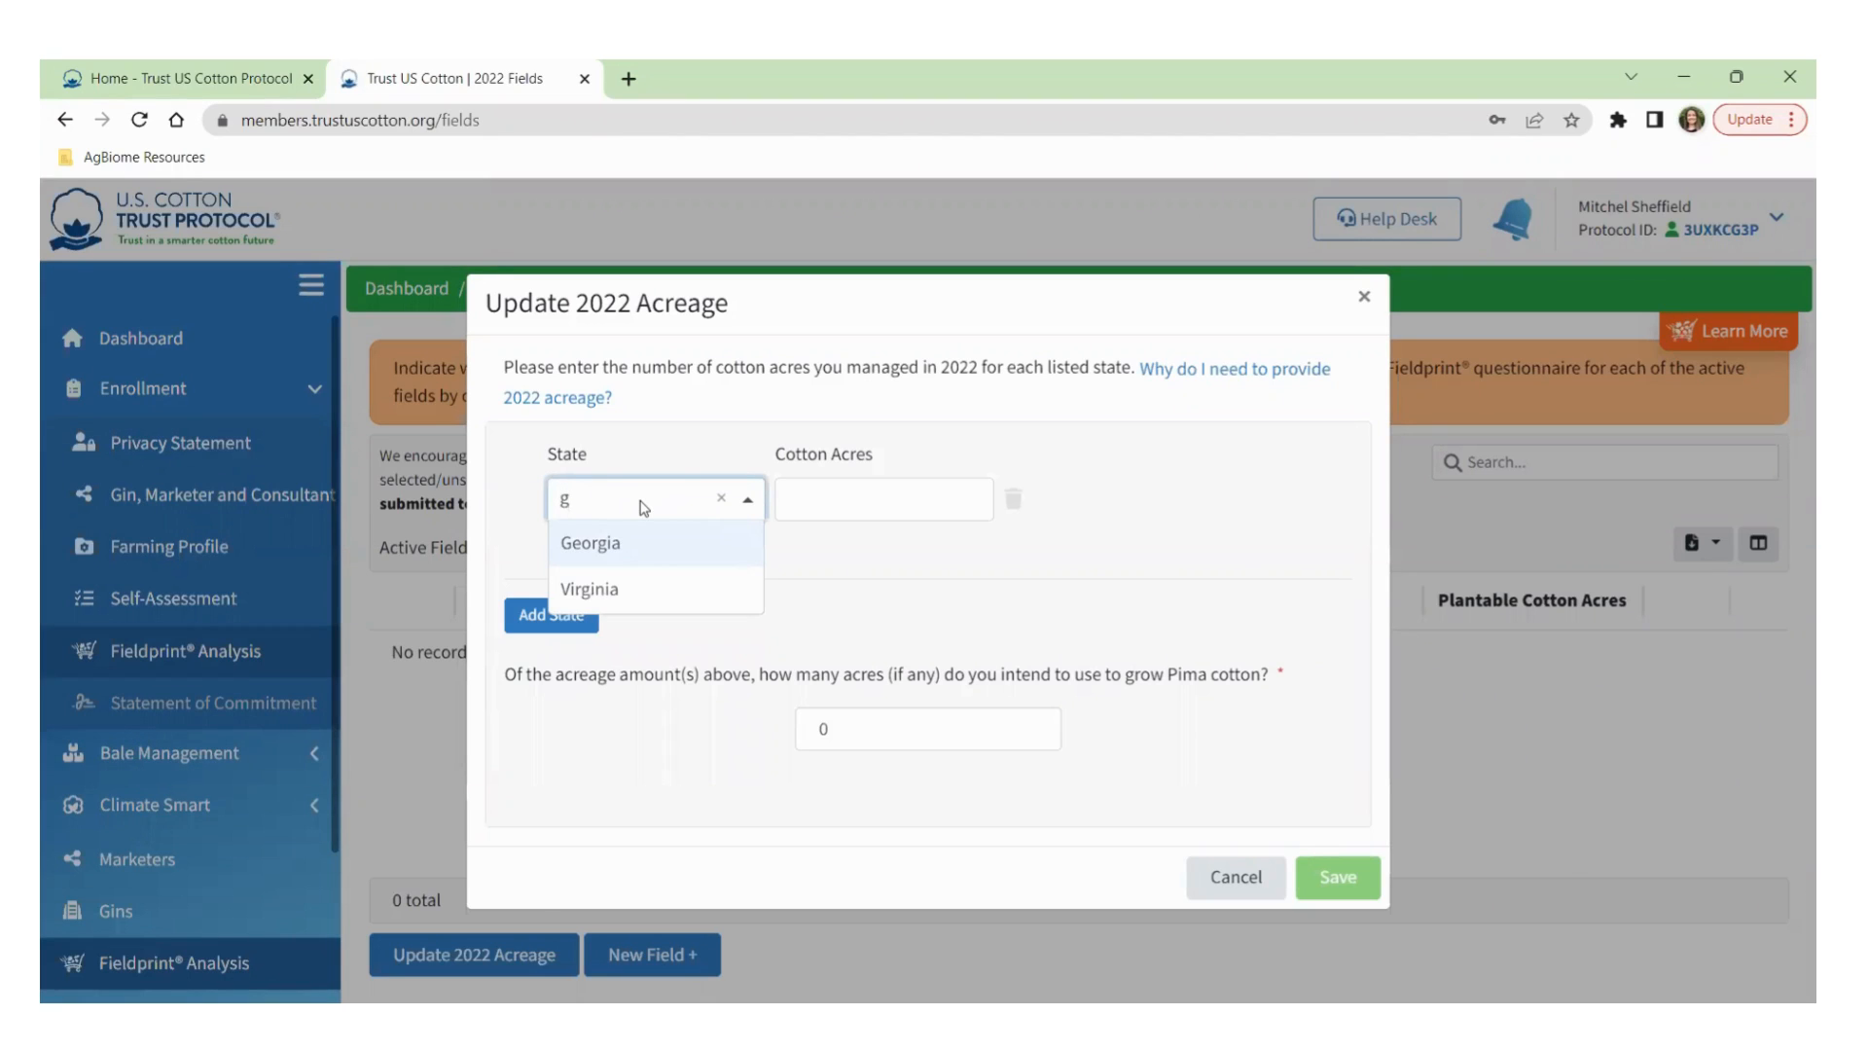
pyautogui.press('BackSpace')
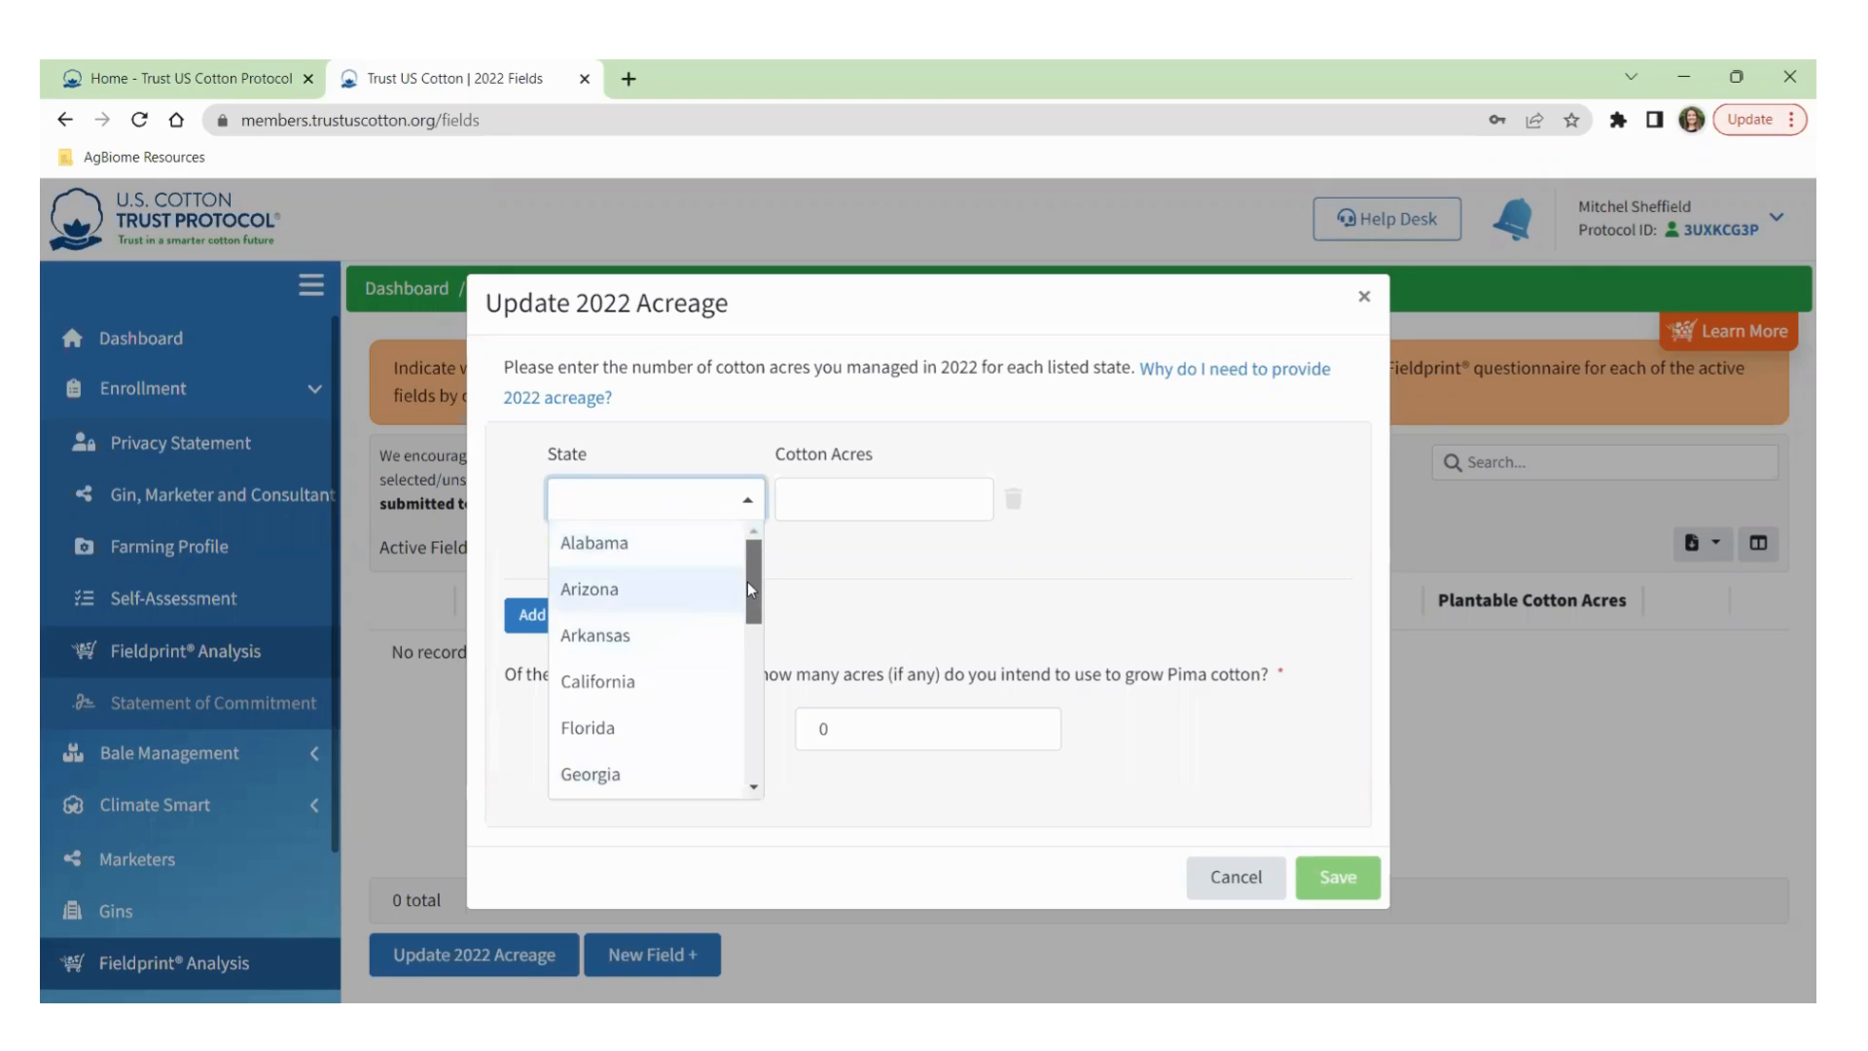
pyautogui.moveTo(747, 581); pyautogui.dragTo(732, 640)
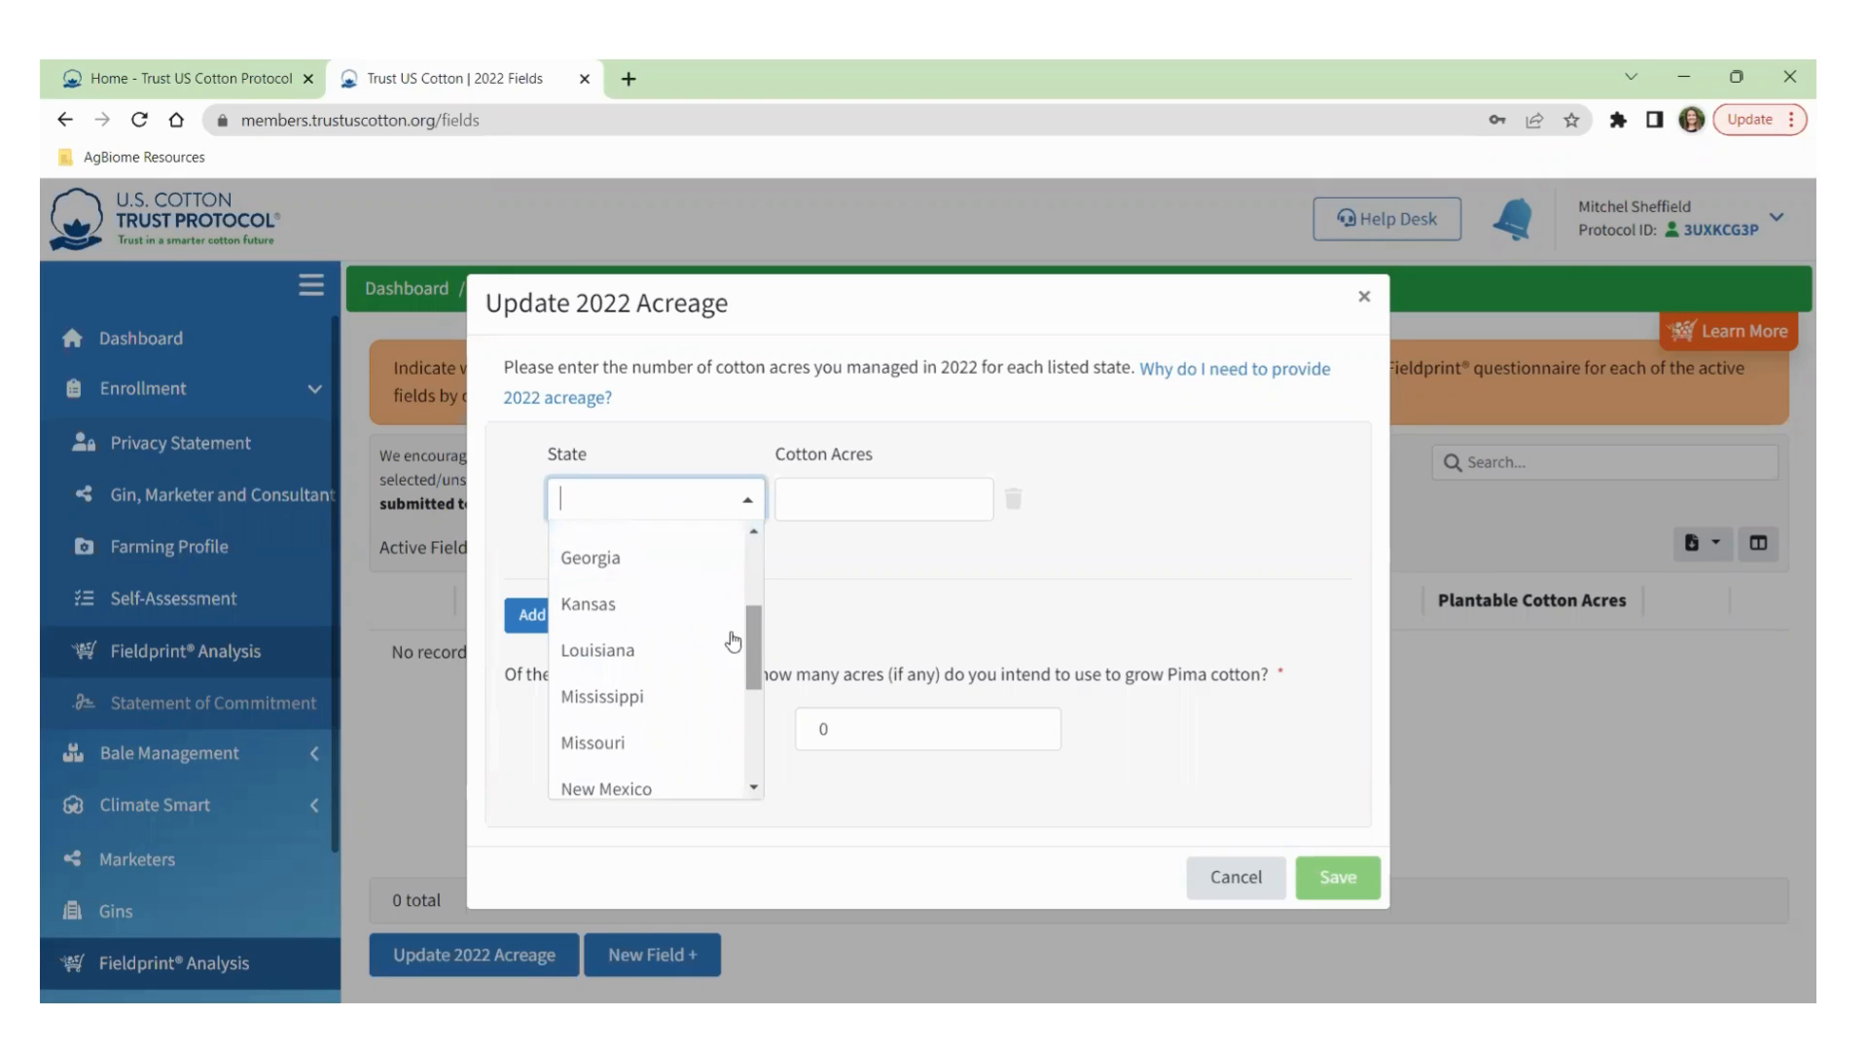
pyautogui.click(648, 558)
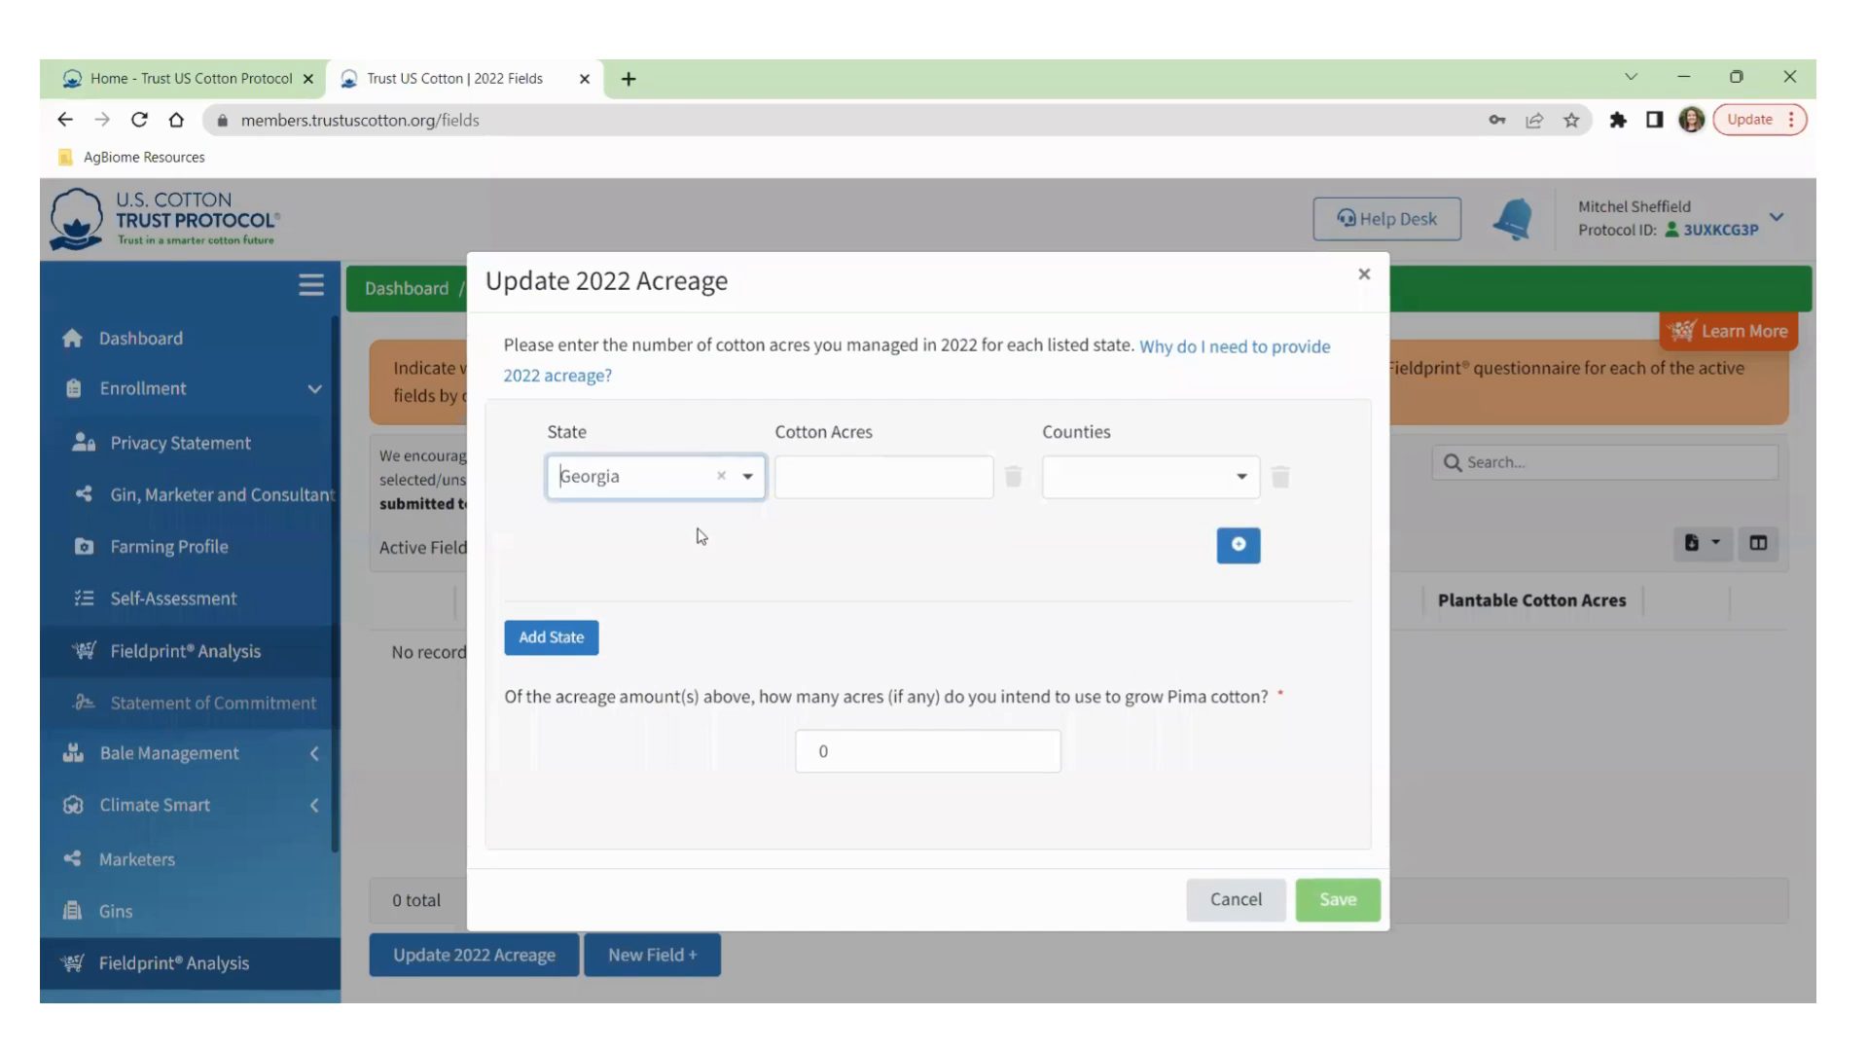
# Enter 500 cotton acres and choose Worth County.
pyautogui.click(844, 475)
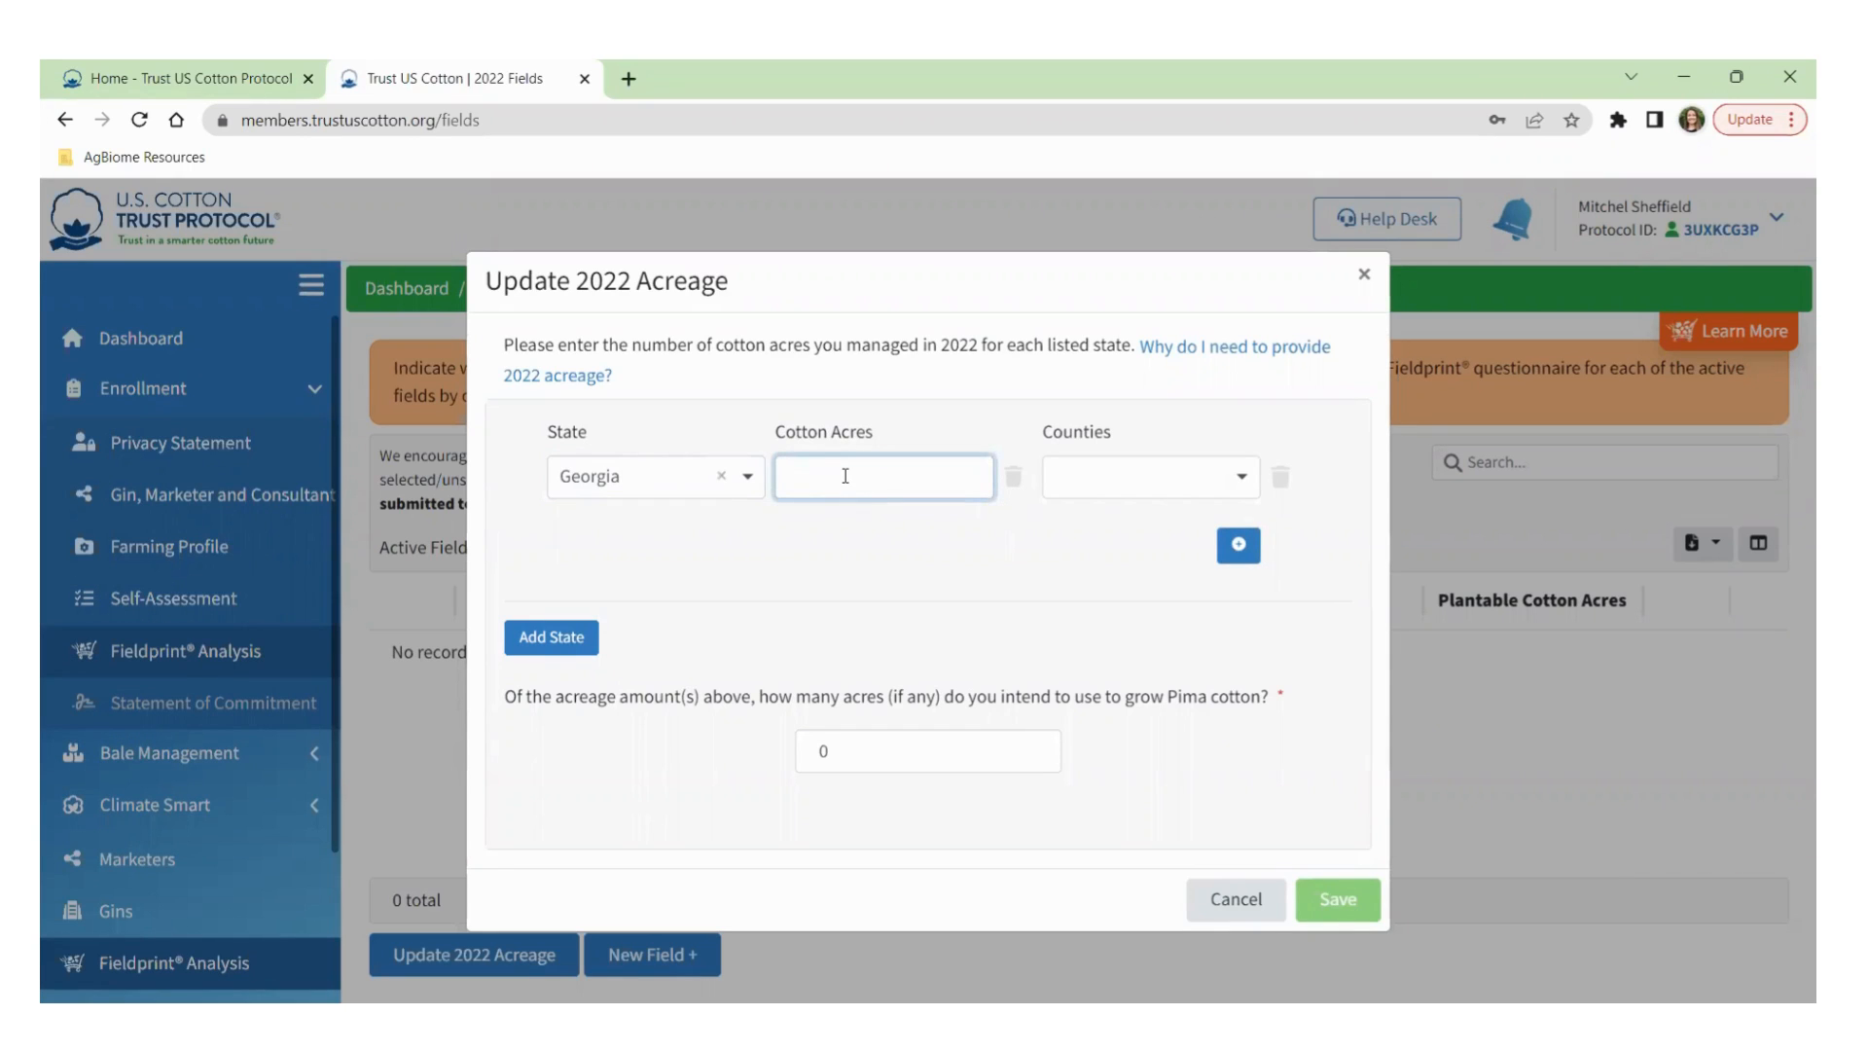
pyautogui.write('500')
pyautogui.click(1136, 486)
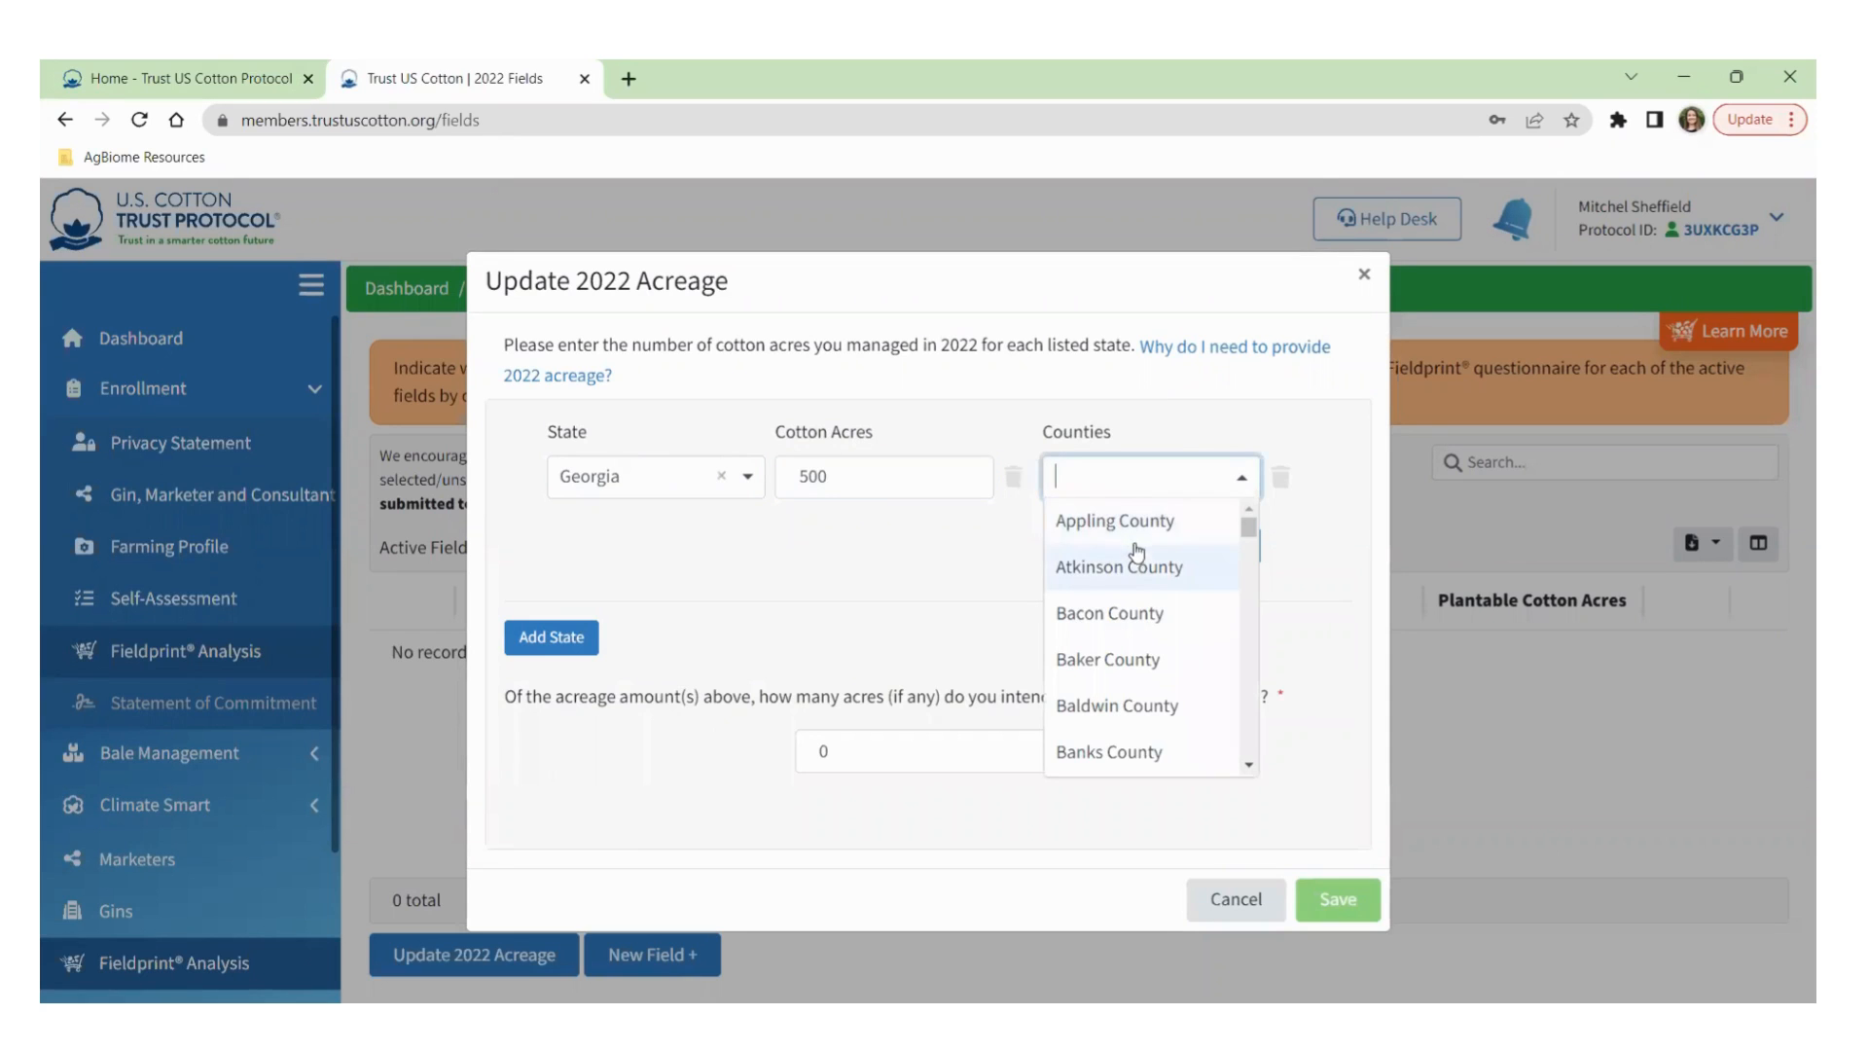
pyautogui.moveTo(1248, 535); pyautogui.dragTo(1248, 769)
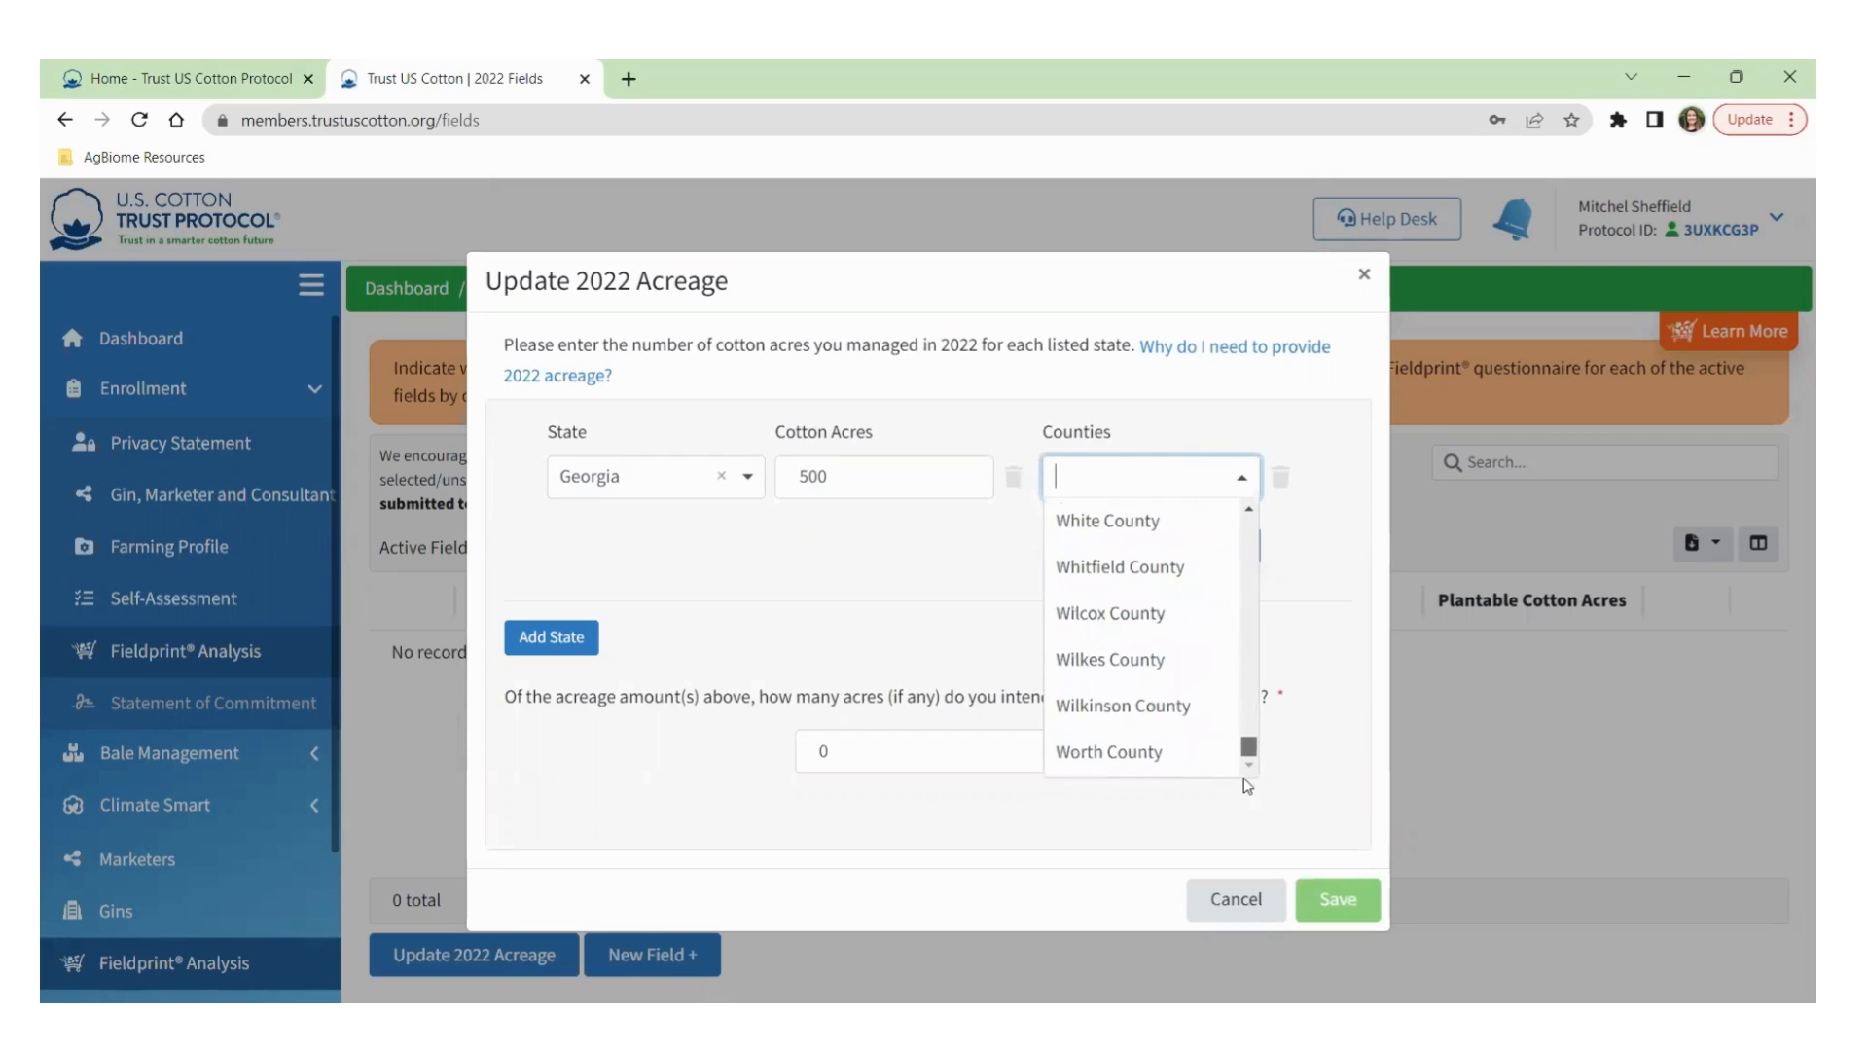
pyautogui.click(1129, 757)
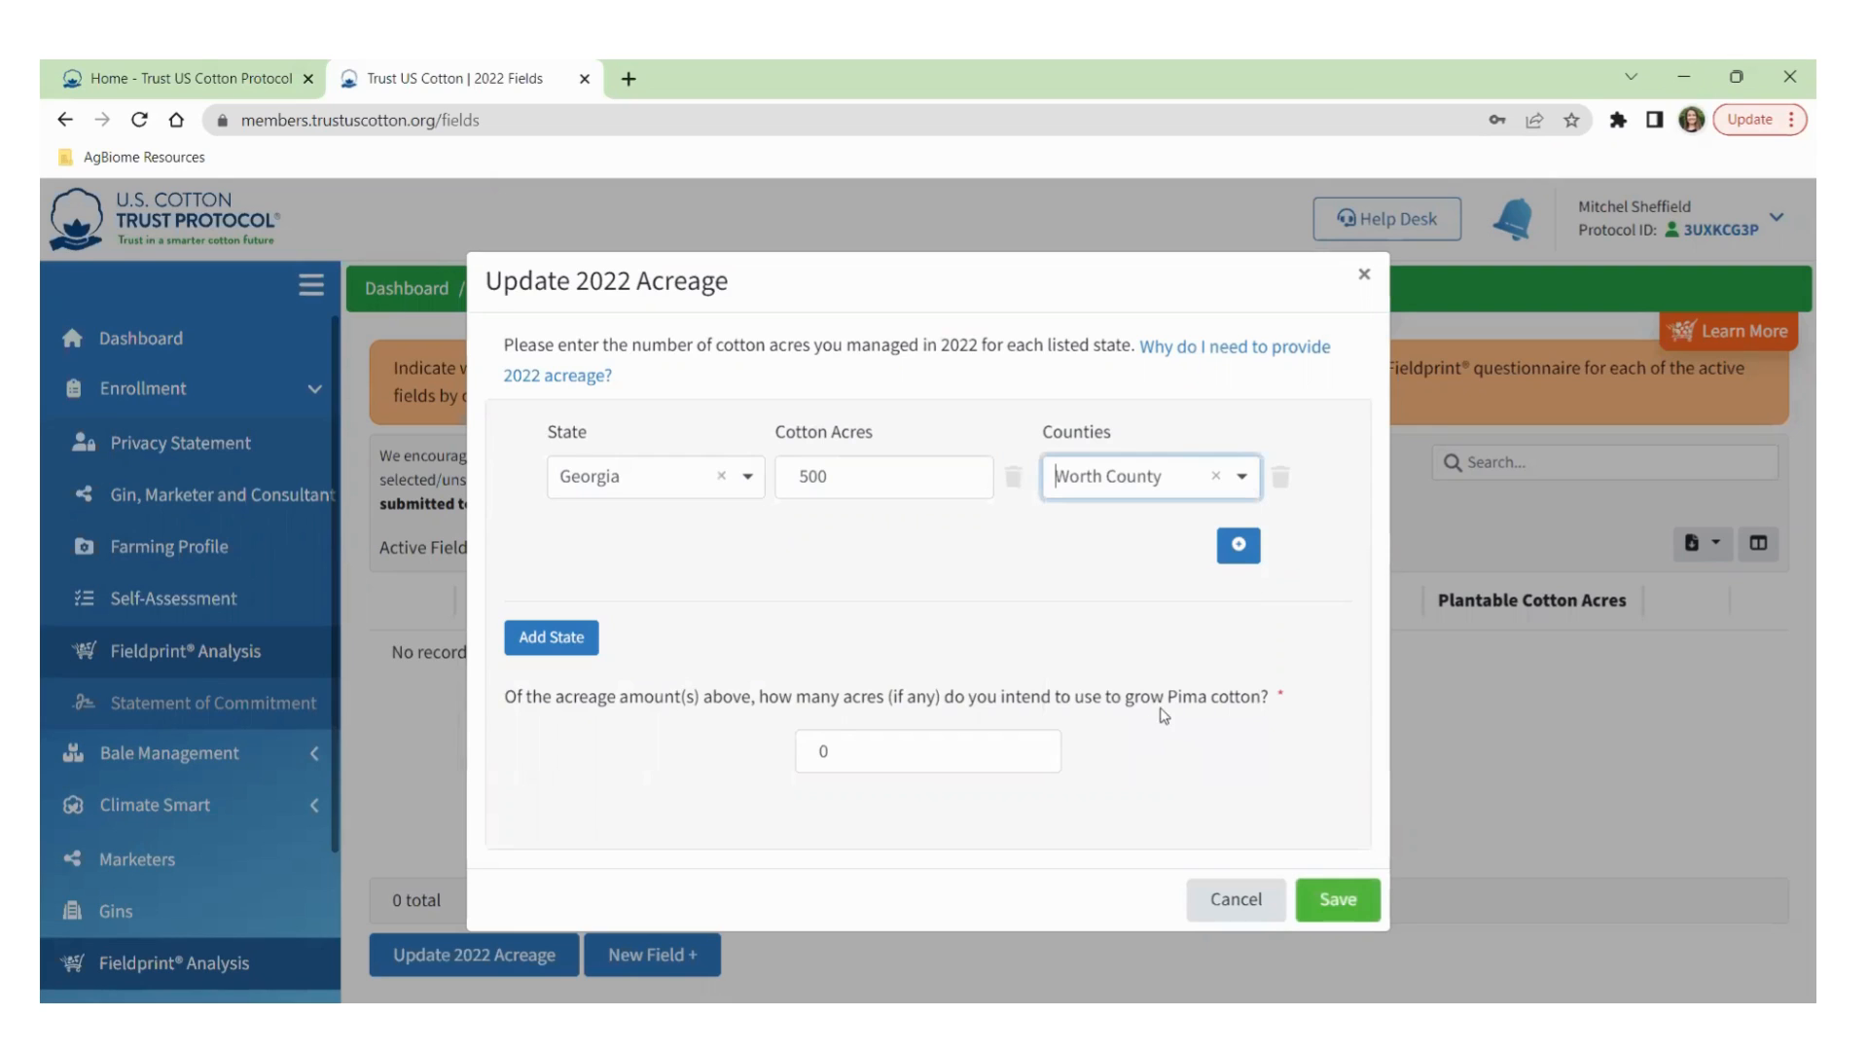
# Add a second county row for Tift County and save the Georgia acreage.
pyautogui.click(1235, 546)
pyautogui.click(1210, 522)
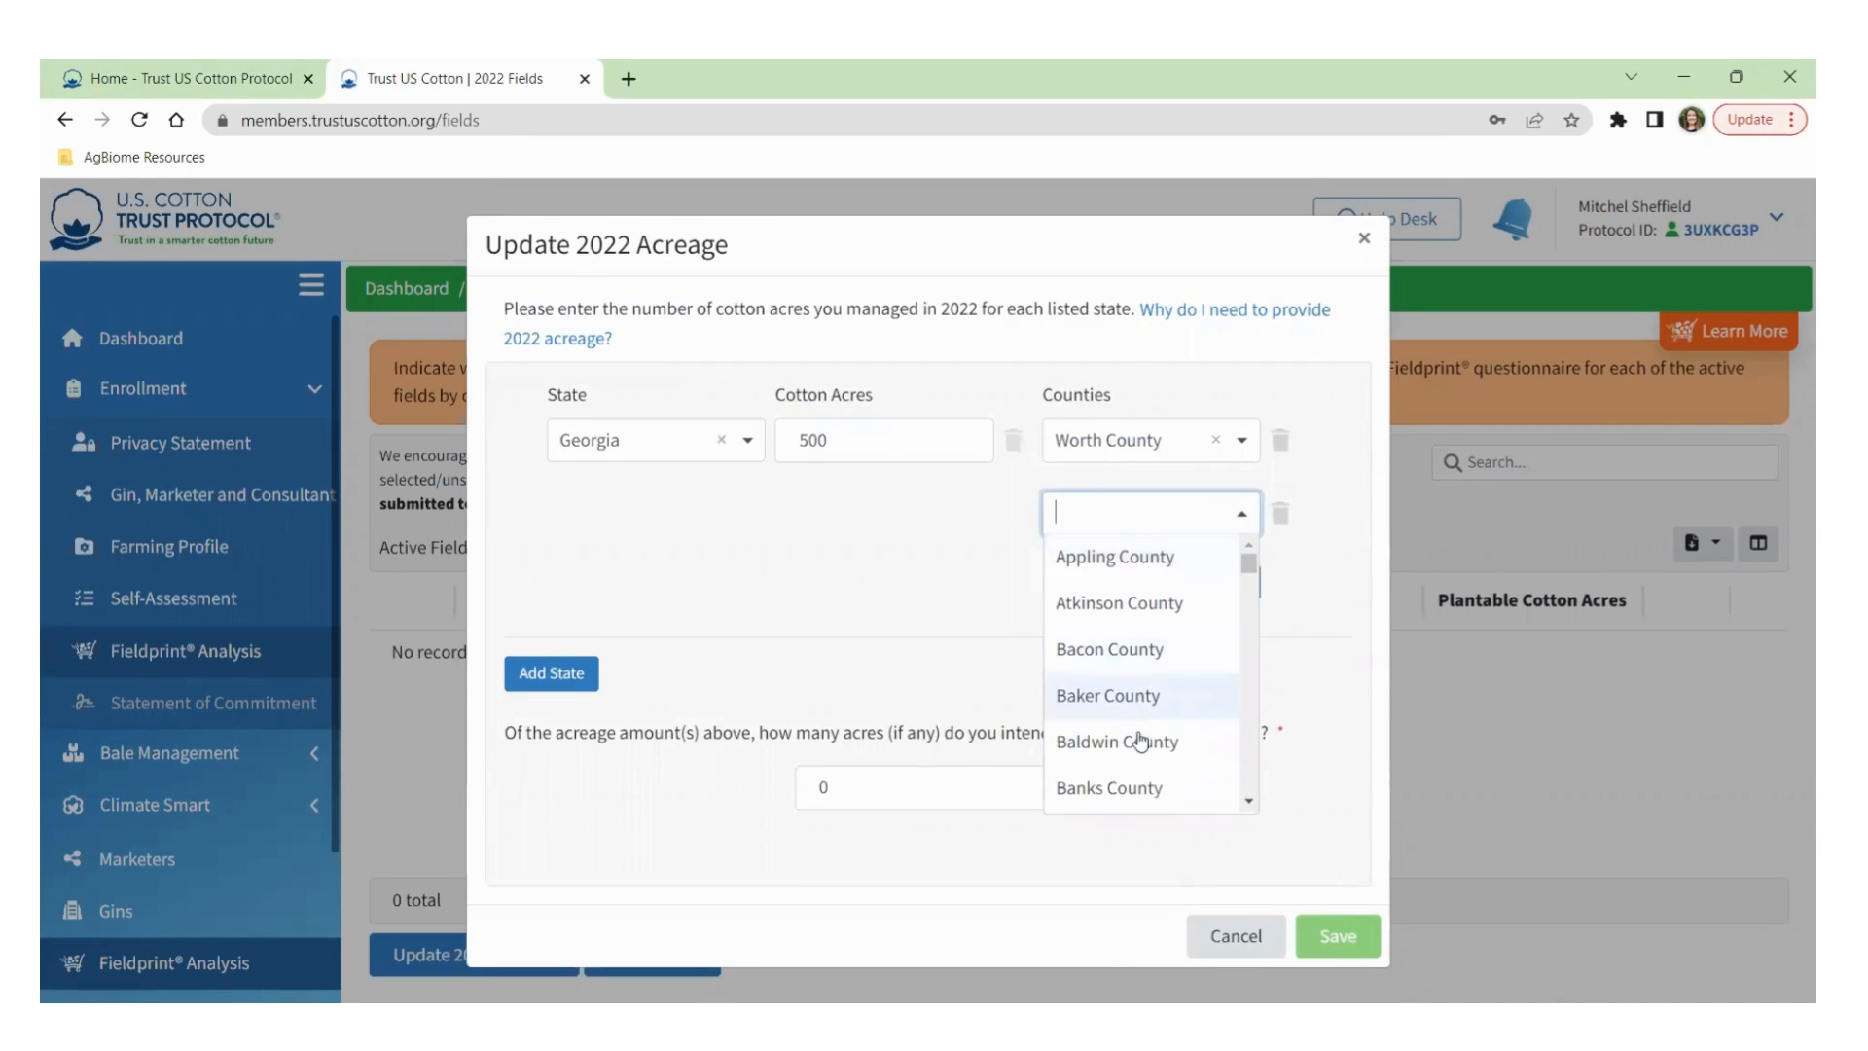
pyautogui.write('ti')
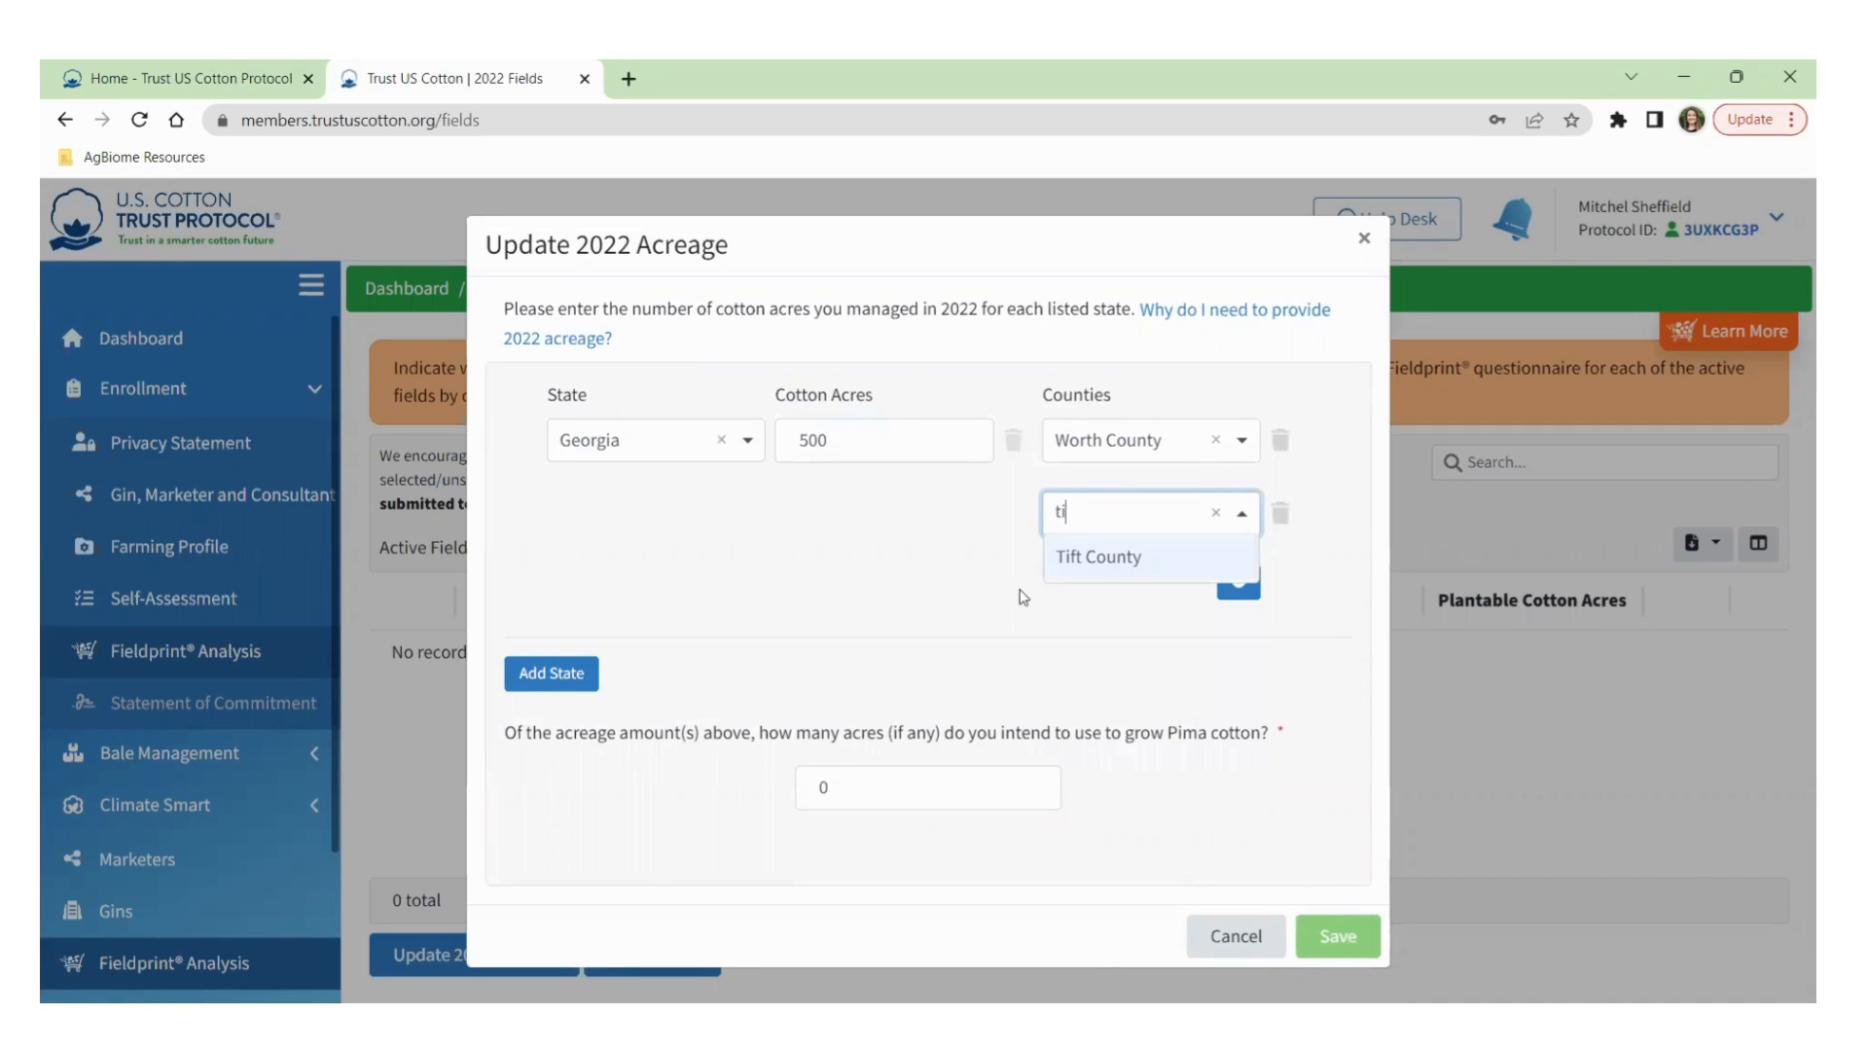
pyautogui.click(1124, 562)
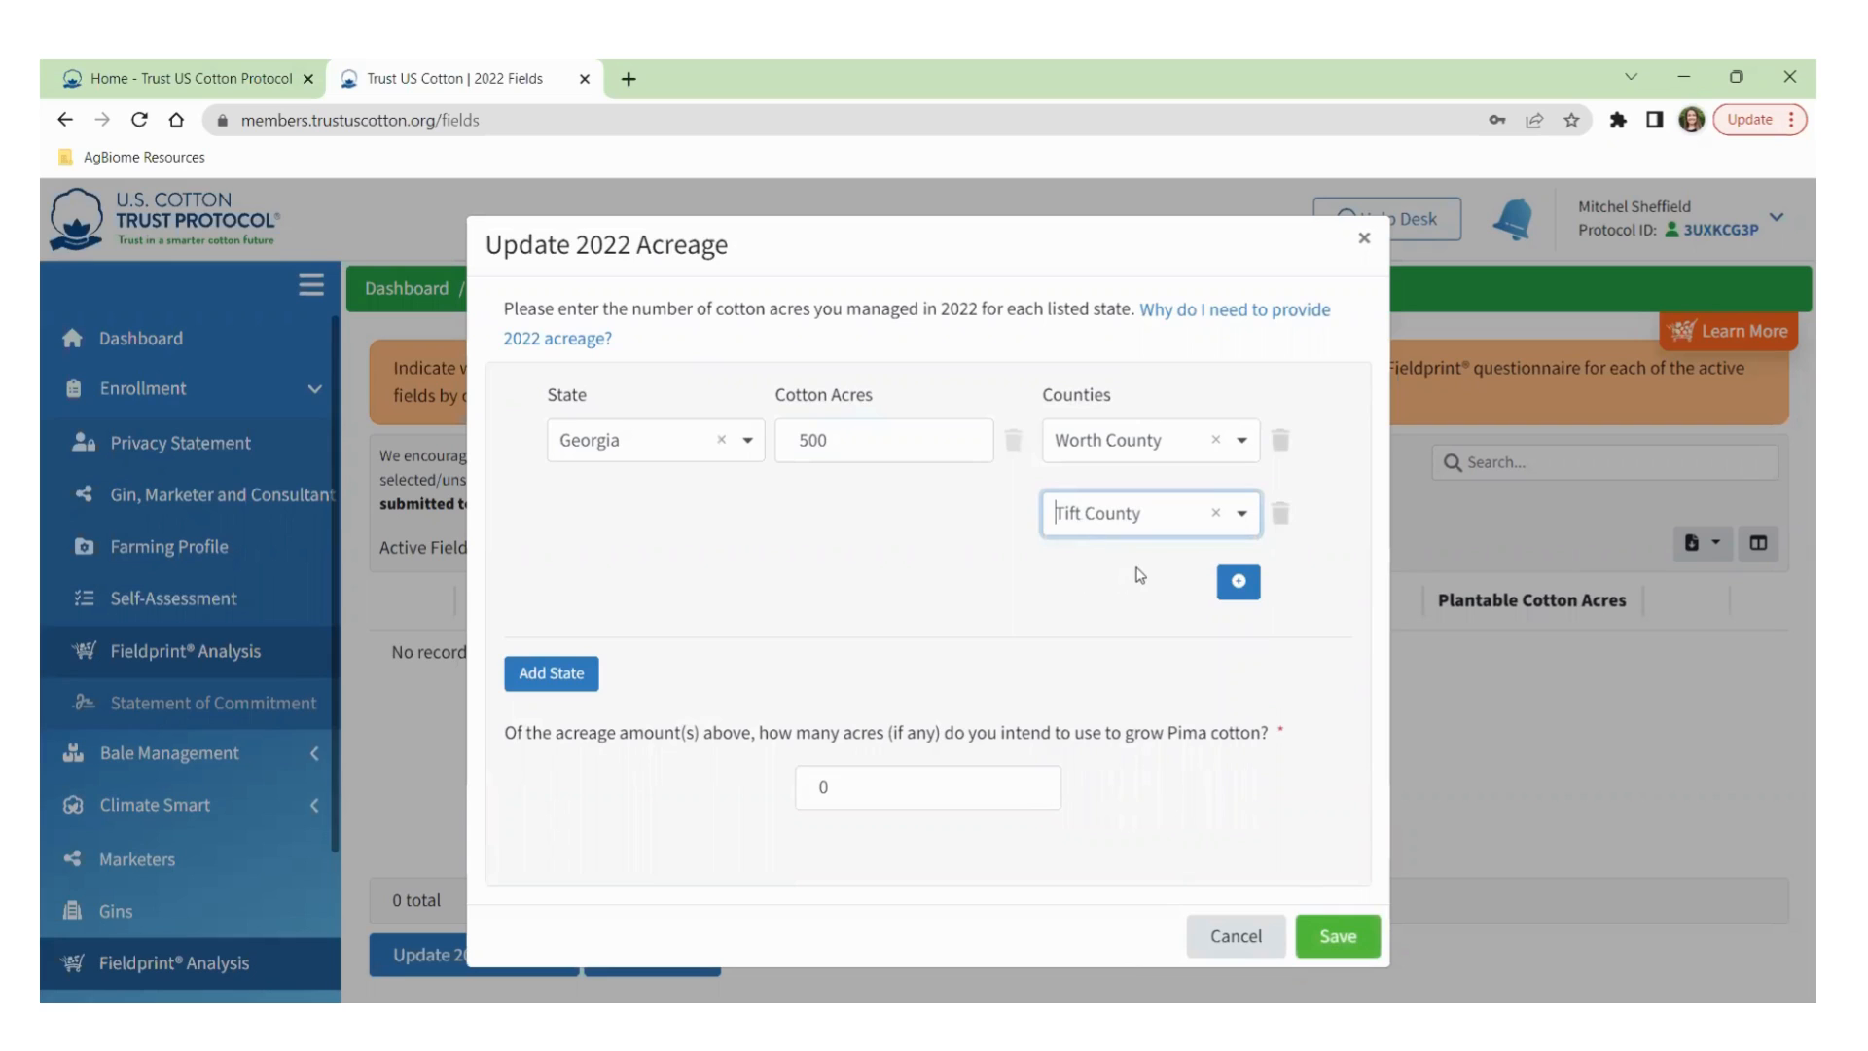
pyautogui.click(1104, 615)
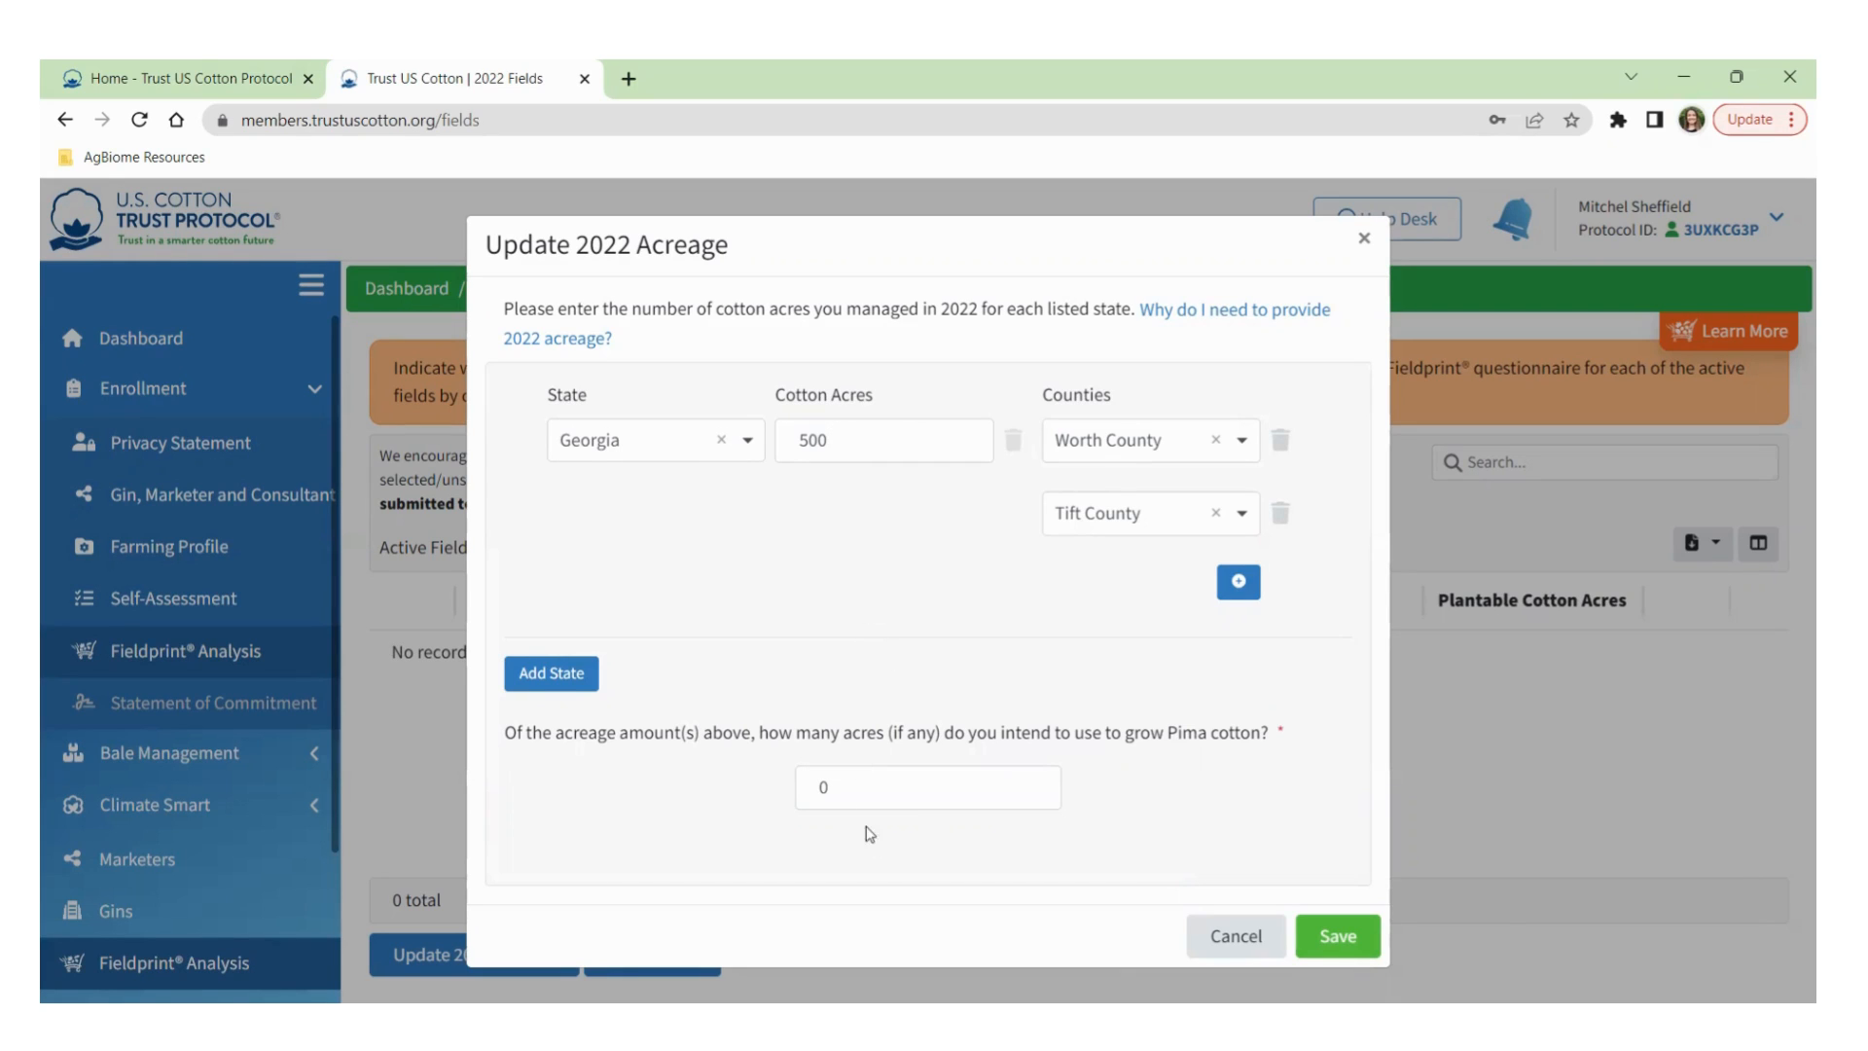
pyautogui.click(1340, 939)
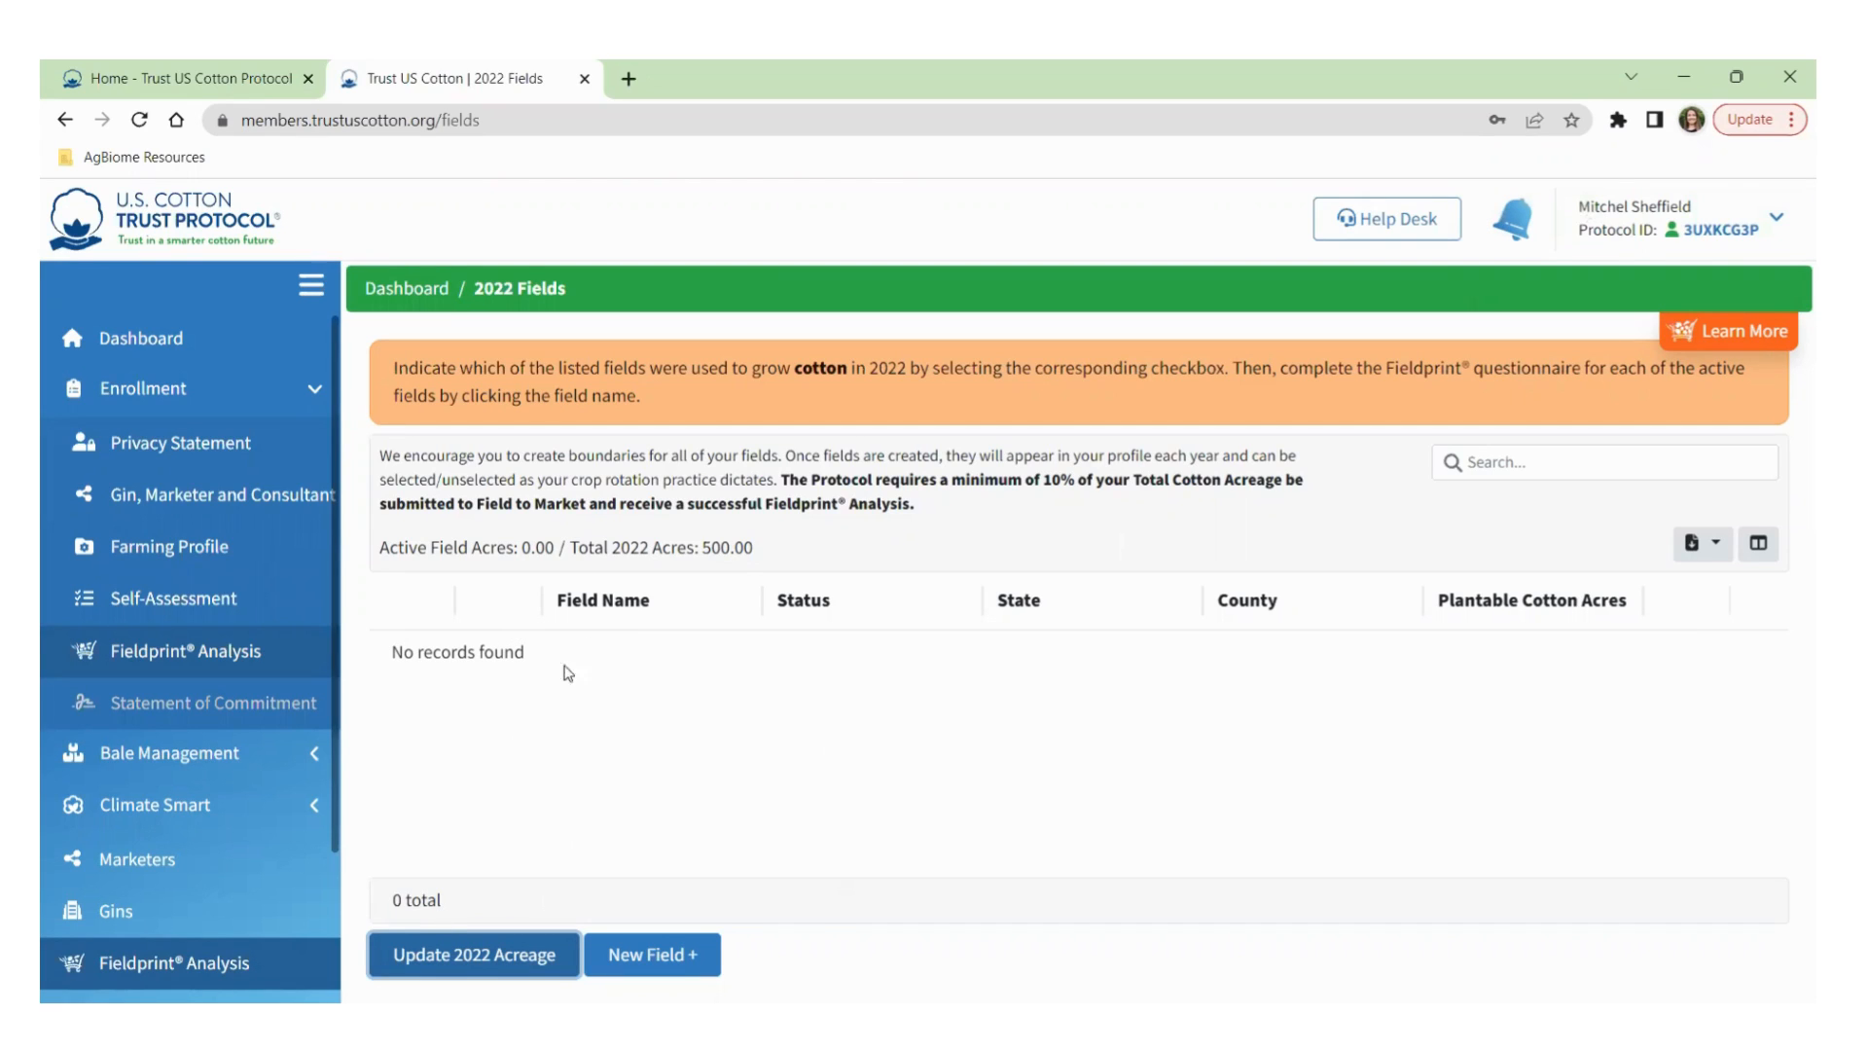
# Create a new field and select its Field Name box.
pyautogui.click(658, 955)
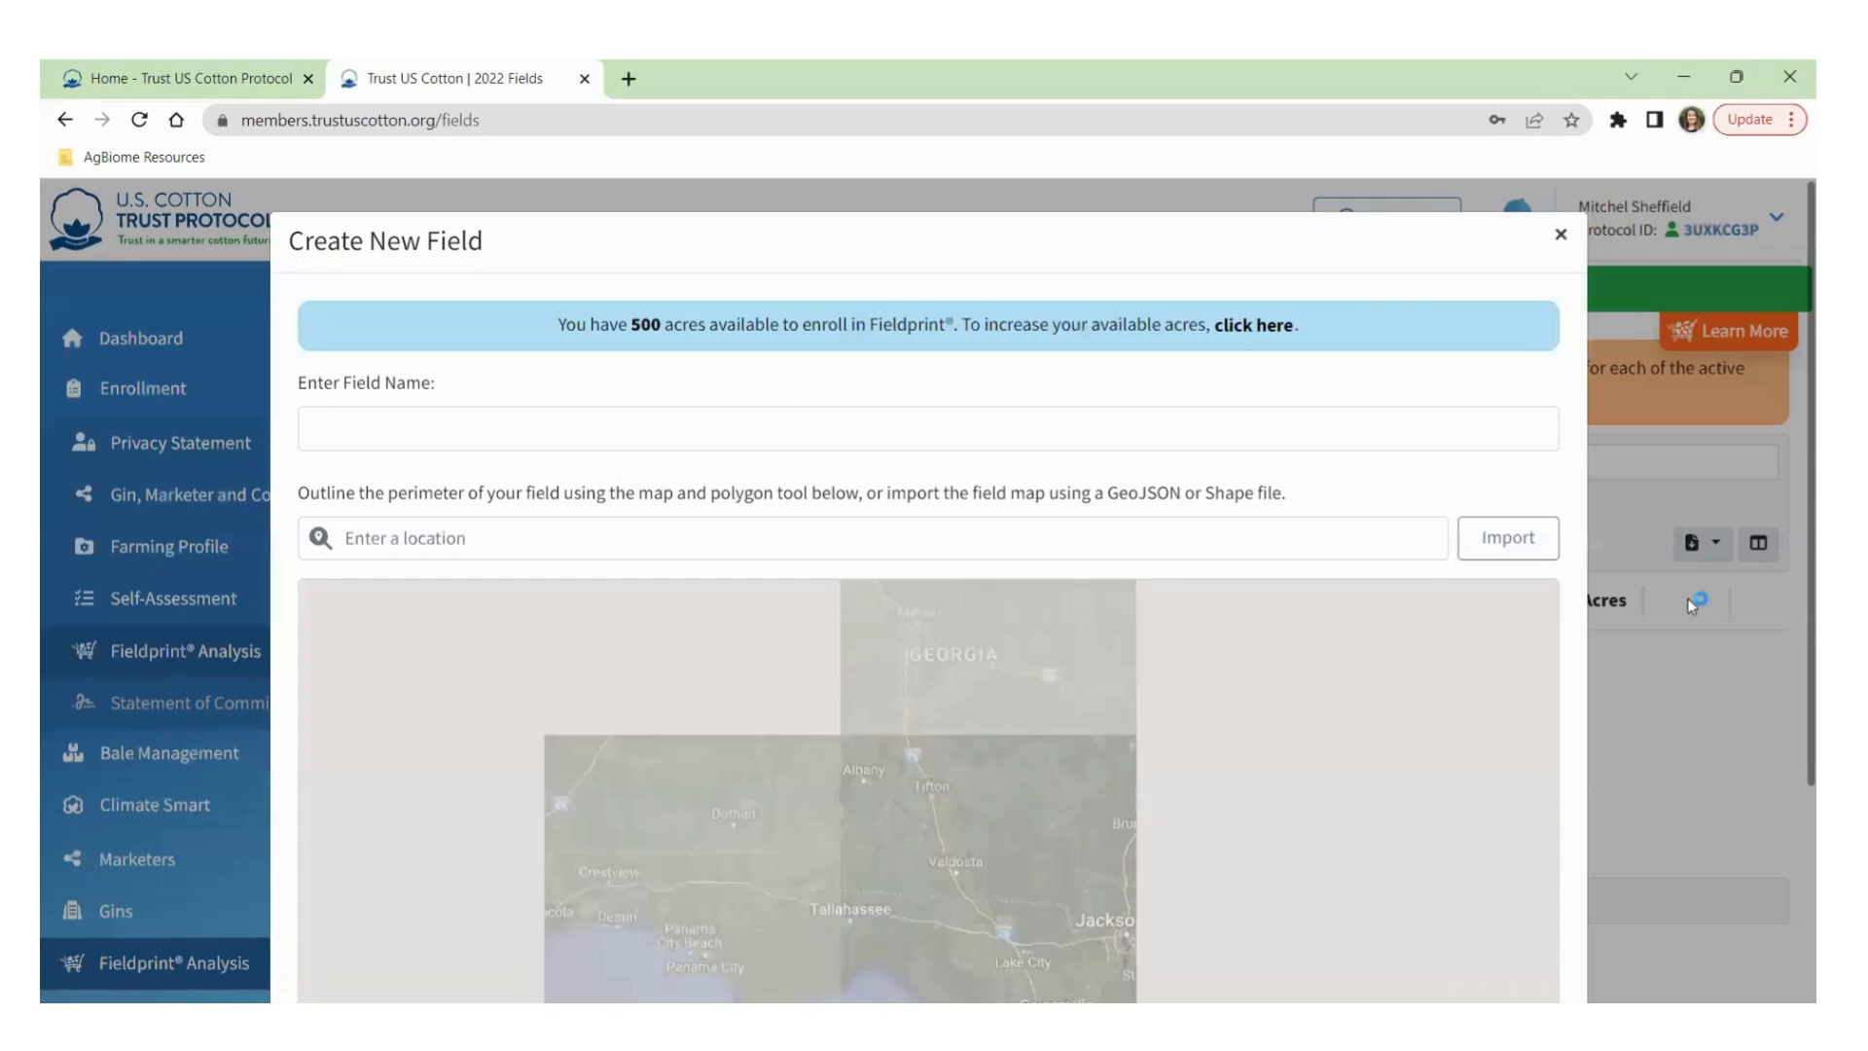
pyautogui.scroll(-1, 1700, 734)
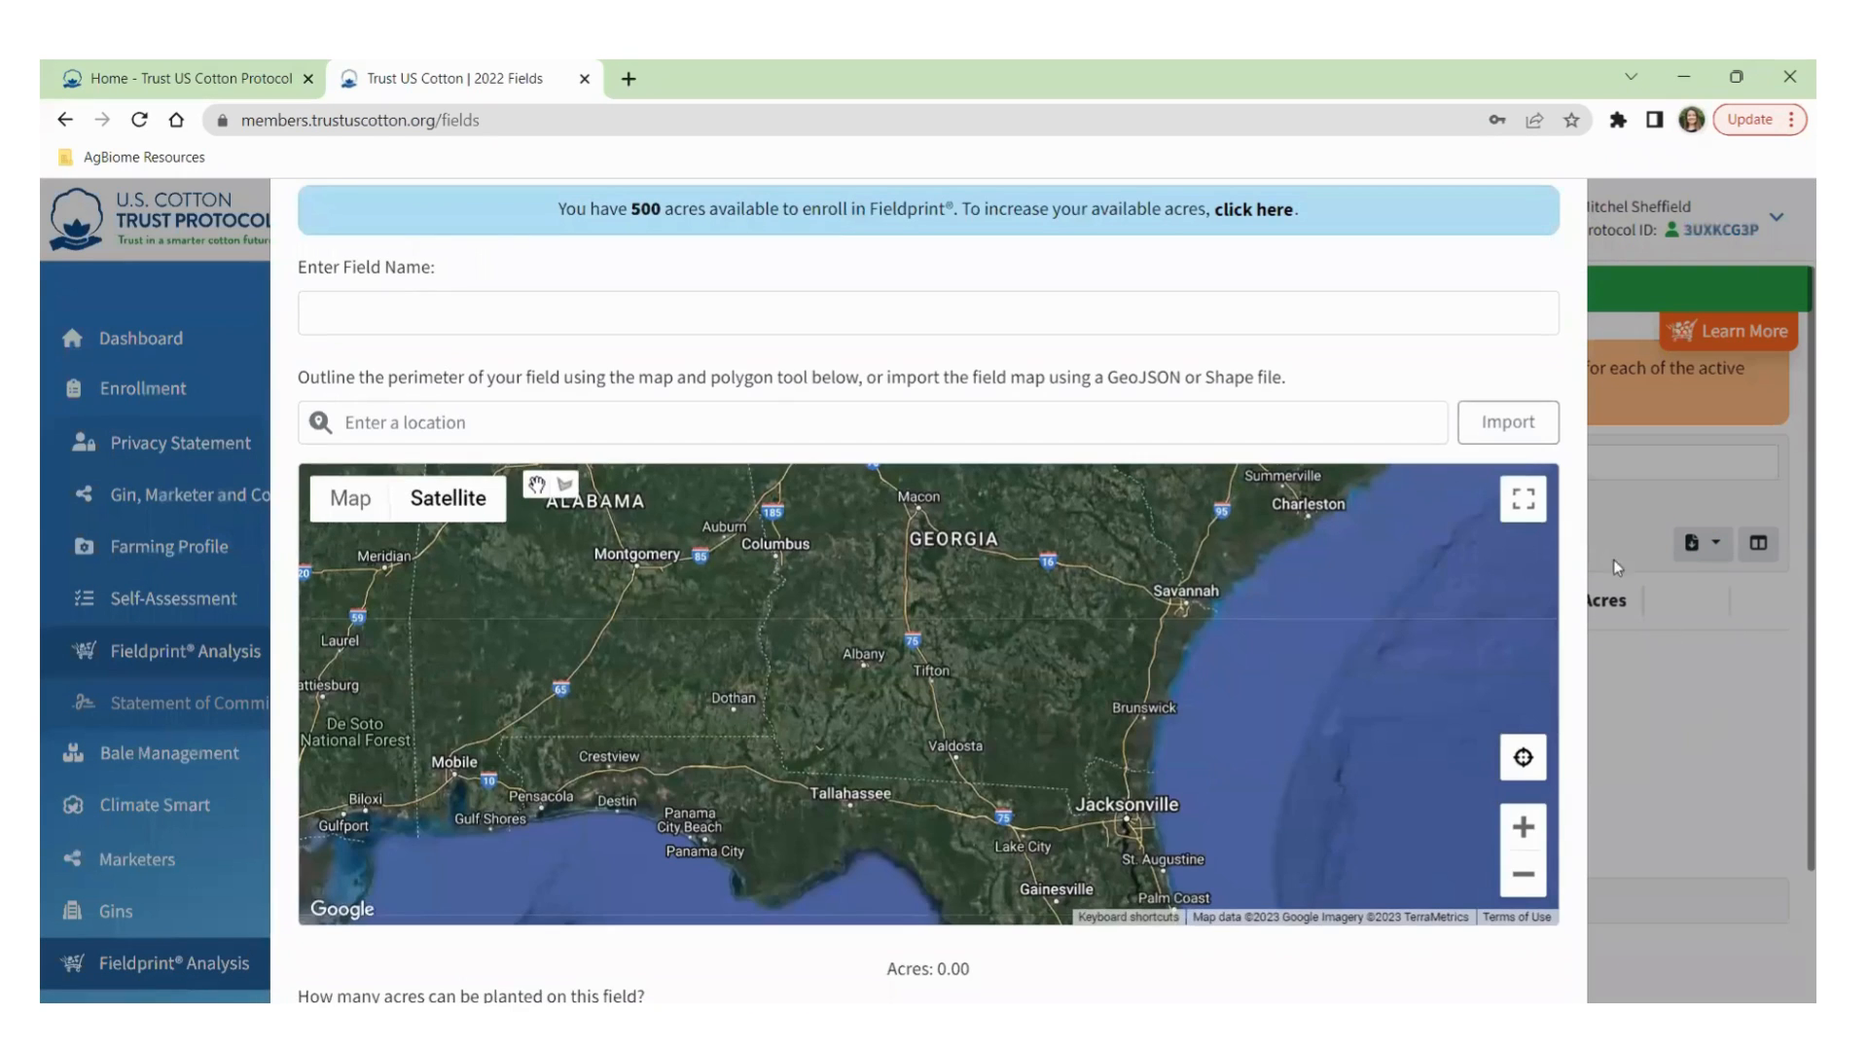
pyautogui.click(358, 310)
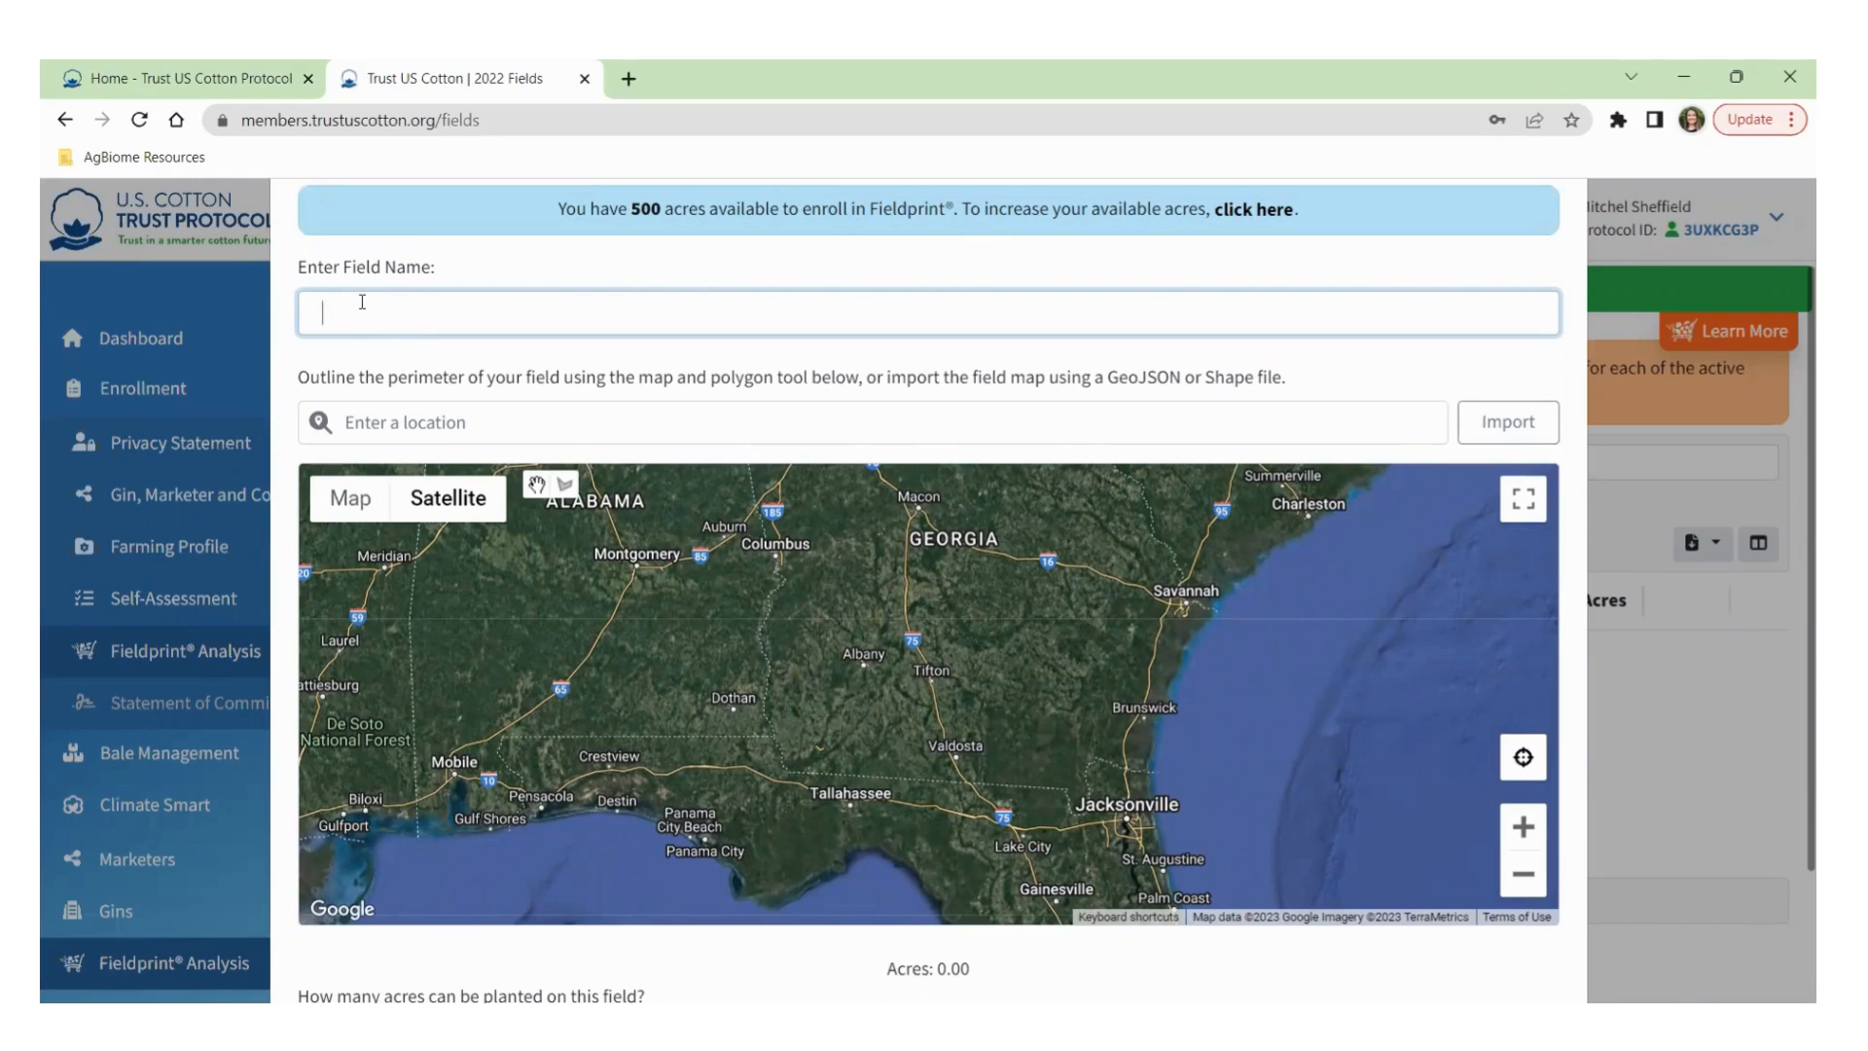
# Zoom and pan the satellite map to farmland along Whiddon Mill Rd north of Ty Ty.
pyautogui.scroll(3, 914, 724)
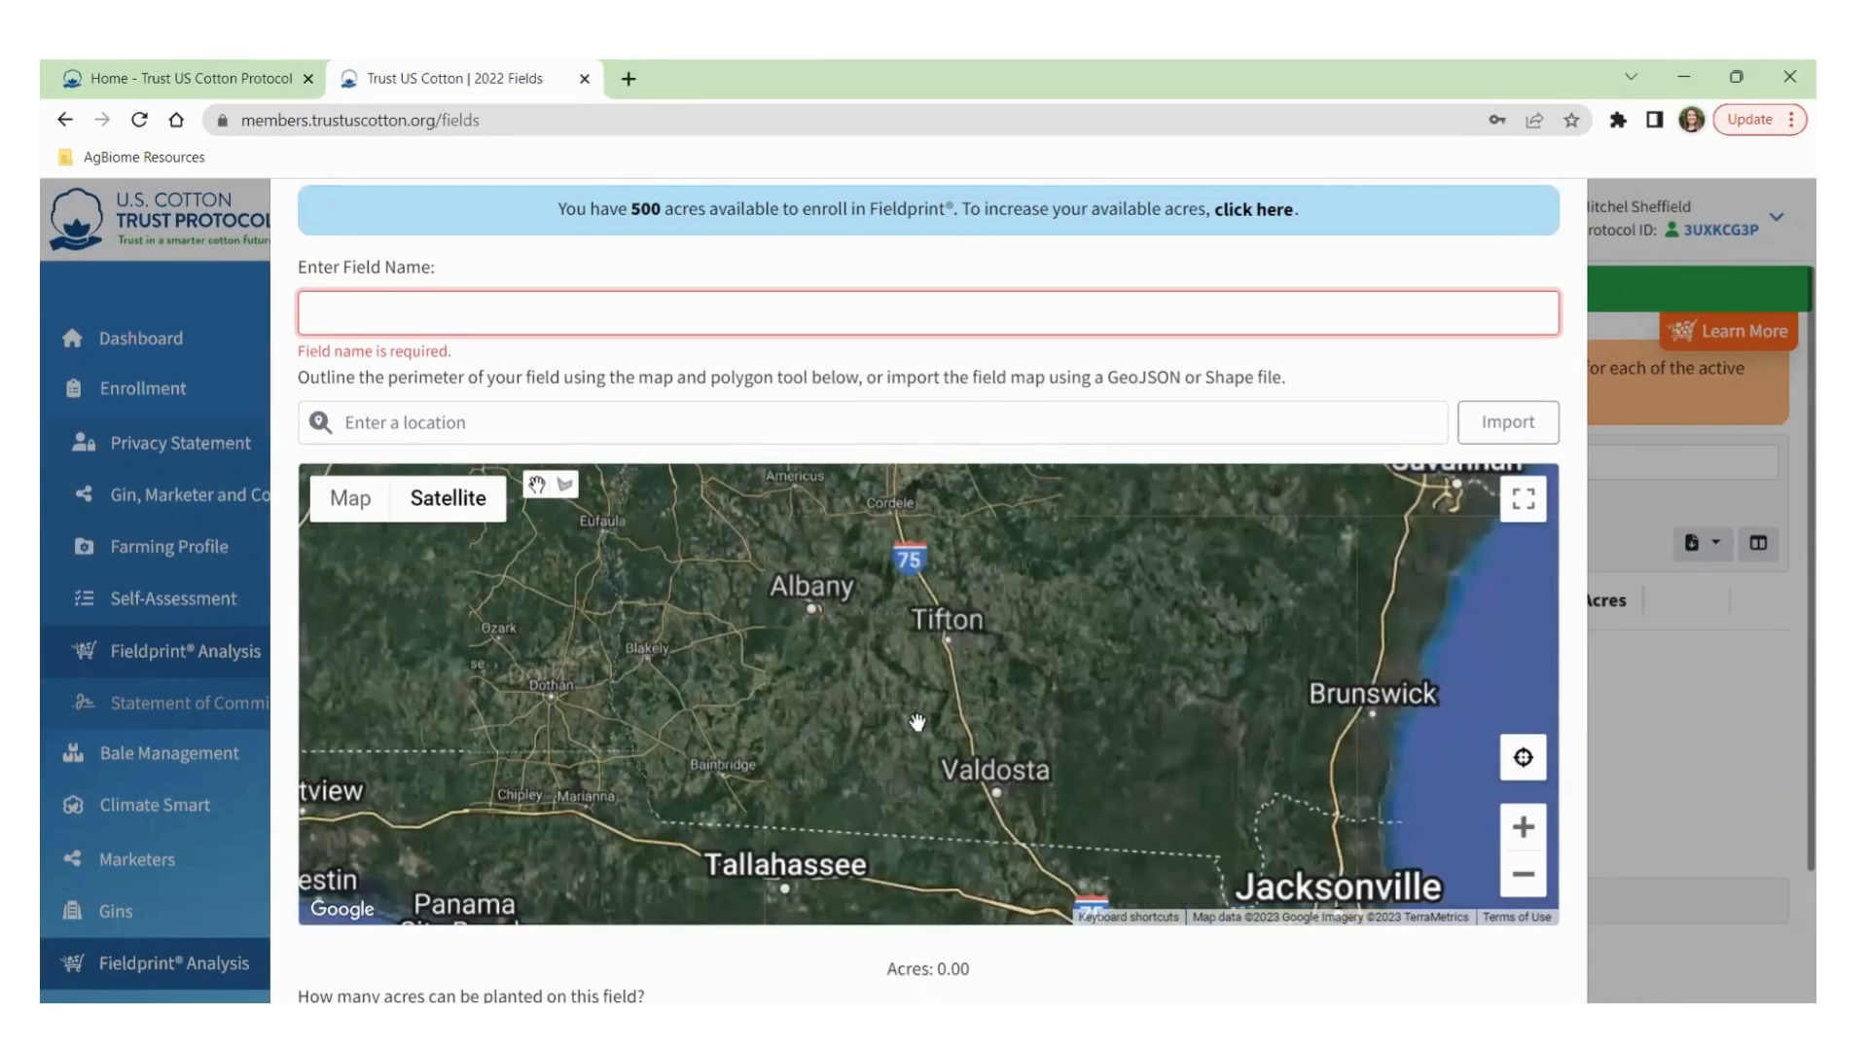
pyautogui.scroll(2, 856, 701)
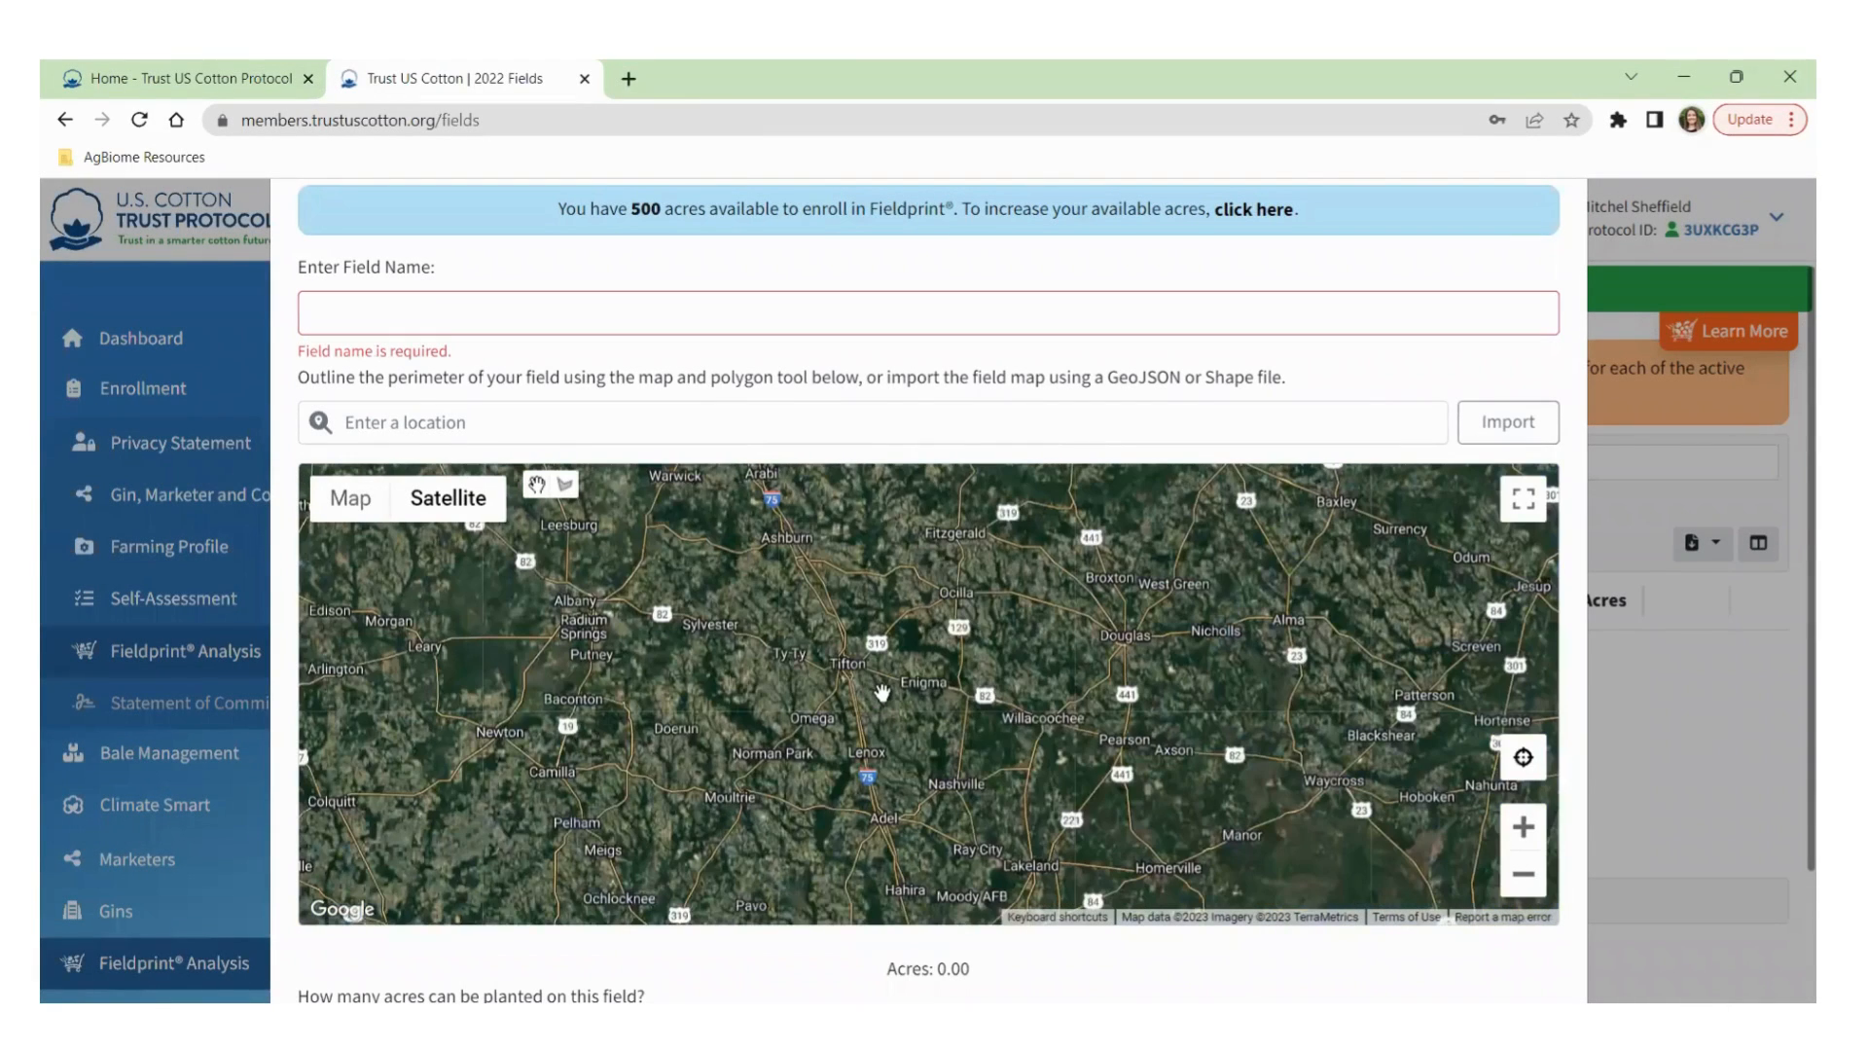
pyautogui.scroll(1, 776, 680)
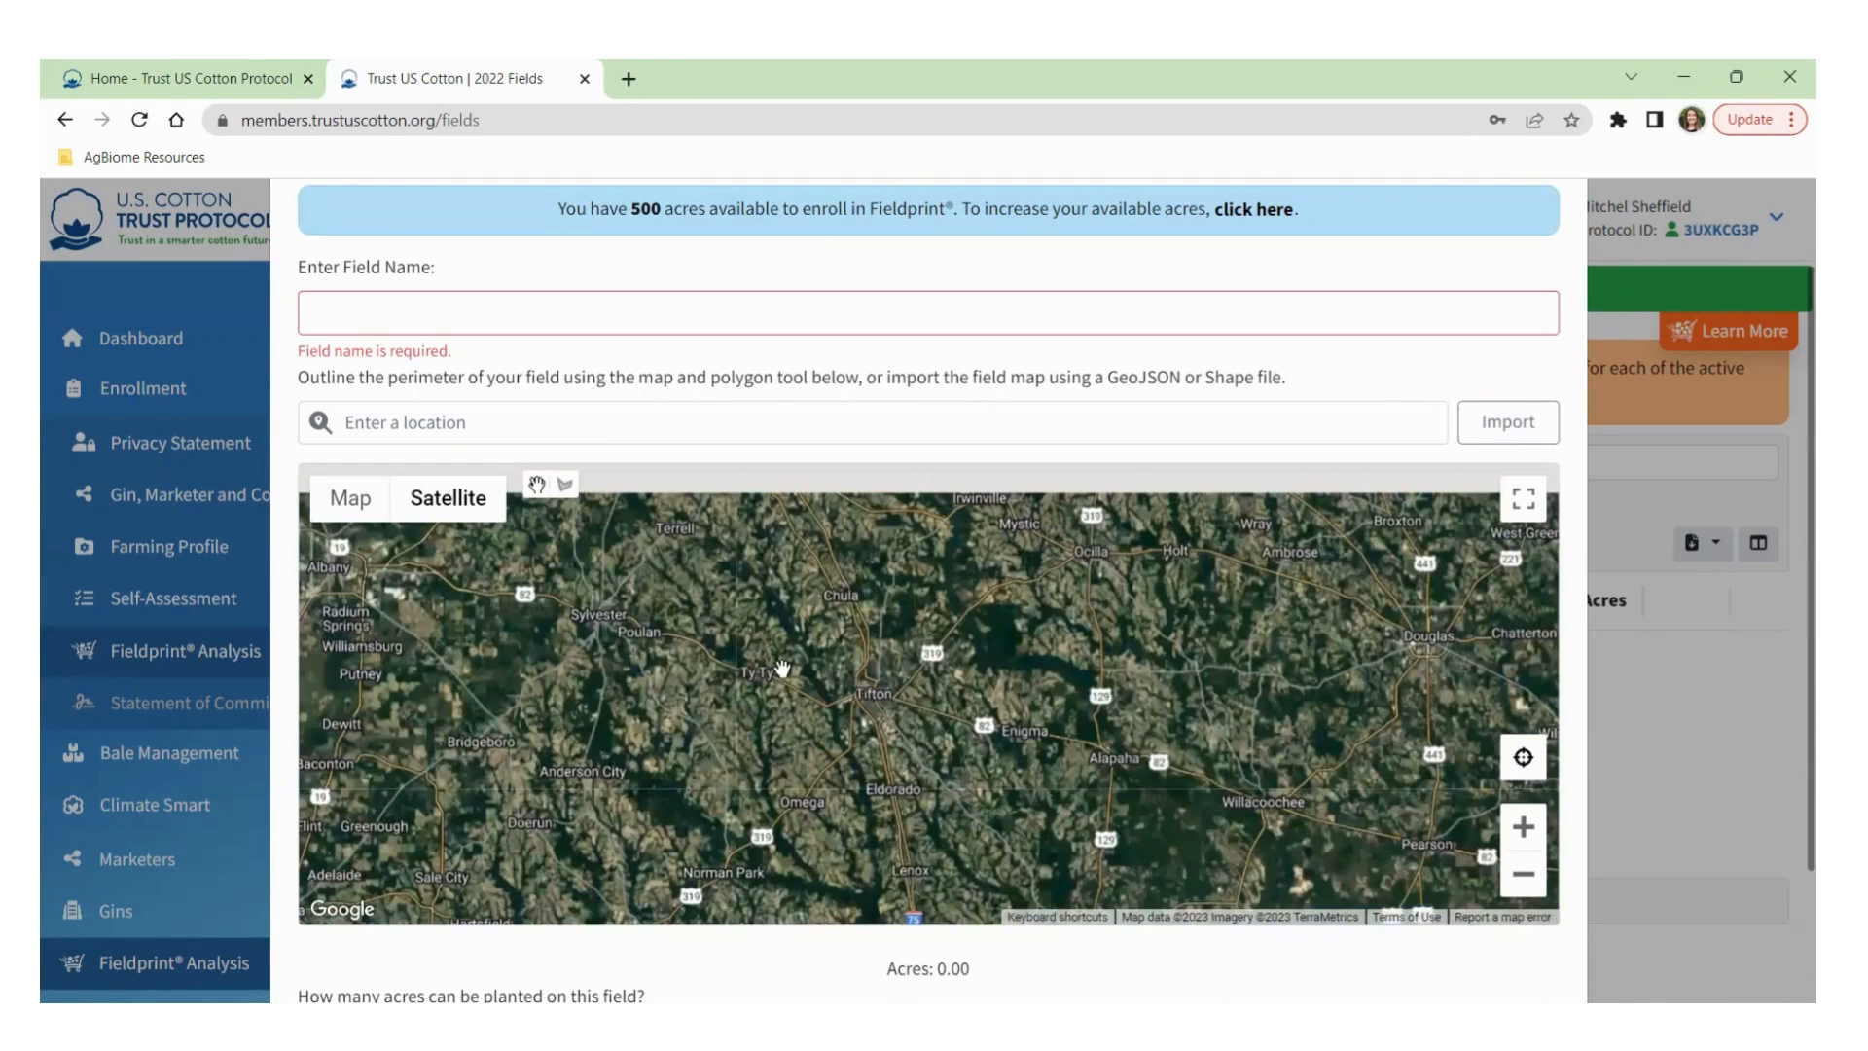
pyautogui.scroll(1, 783, 669)
pyautogui.scroll(1, 842, 650)
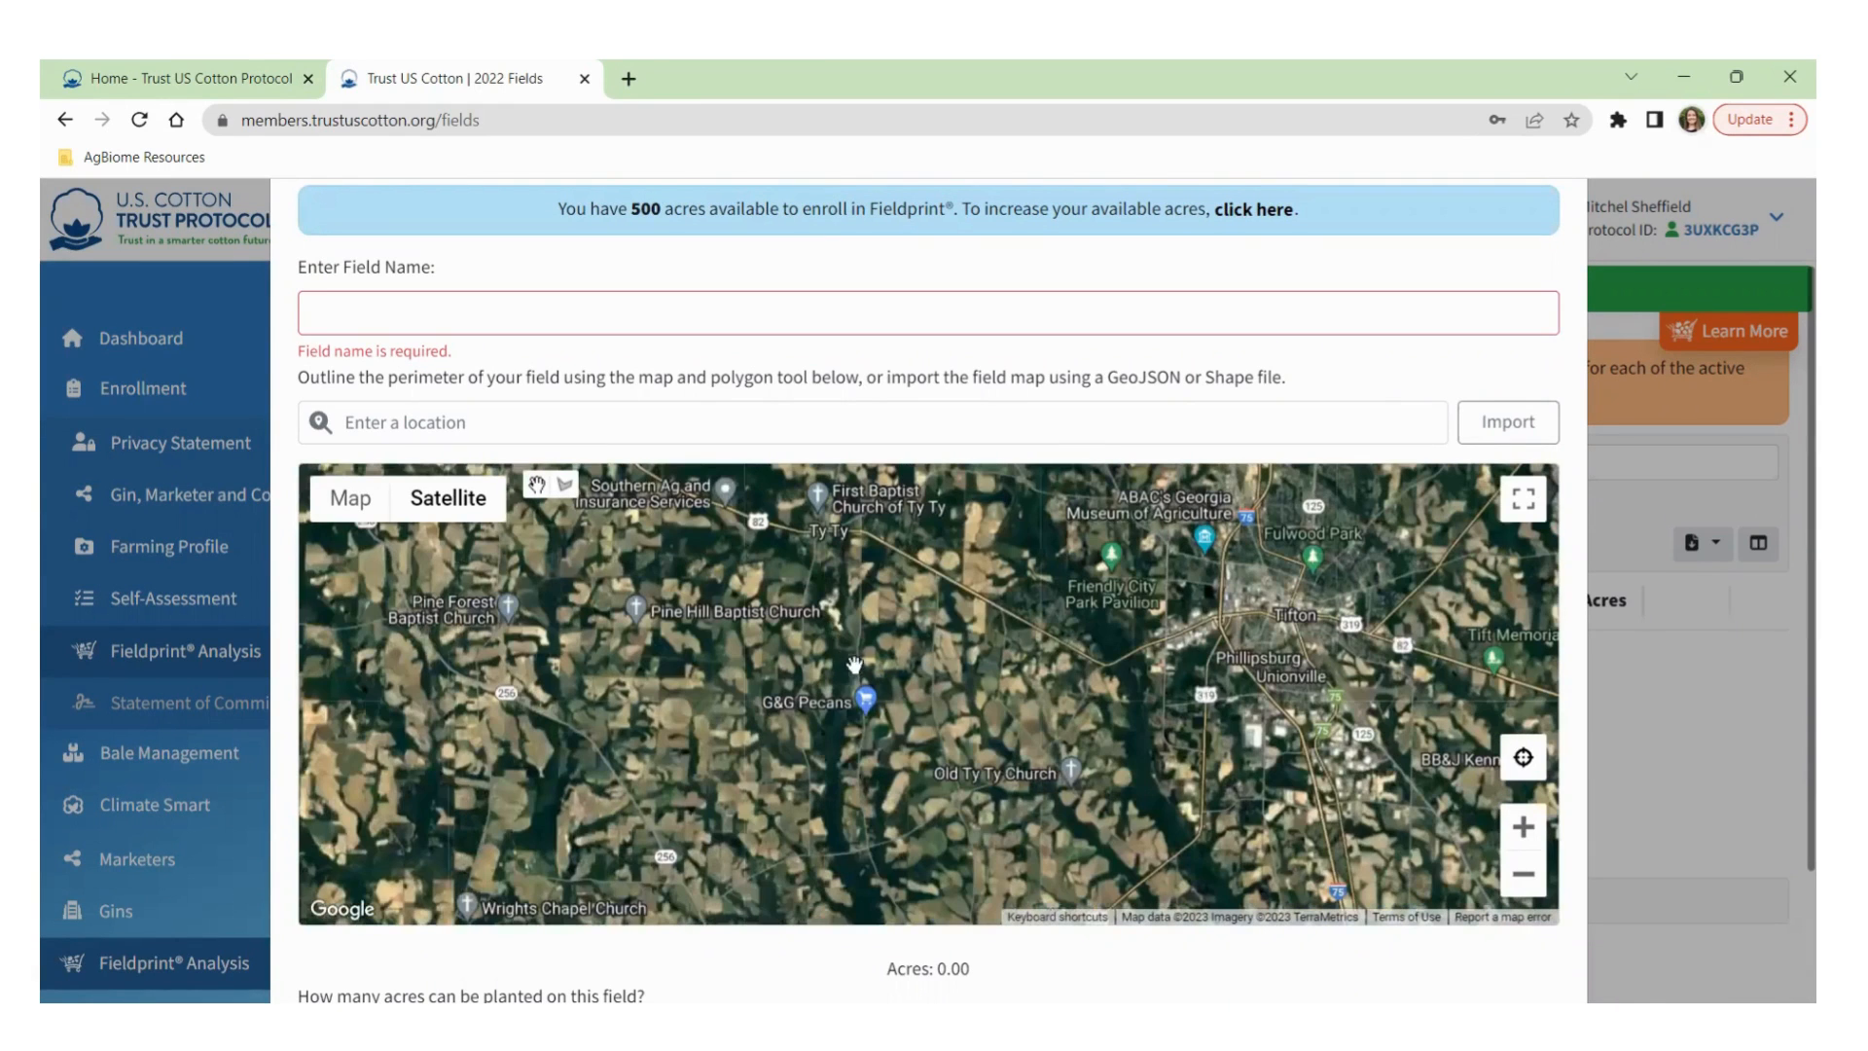
pyautogui.scroll(1, 830, 550)
pyautogui.scroll(1, 808, 579)
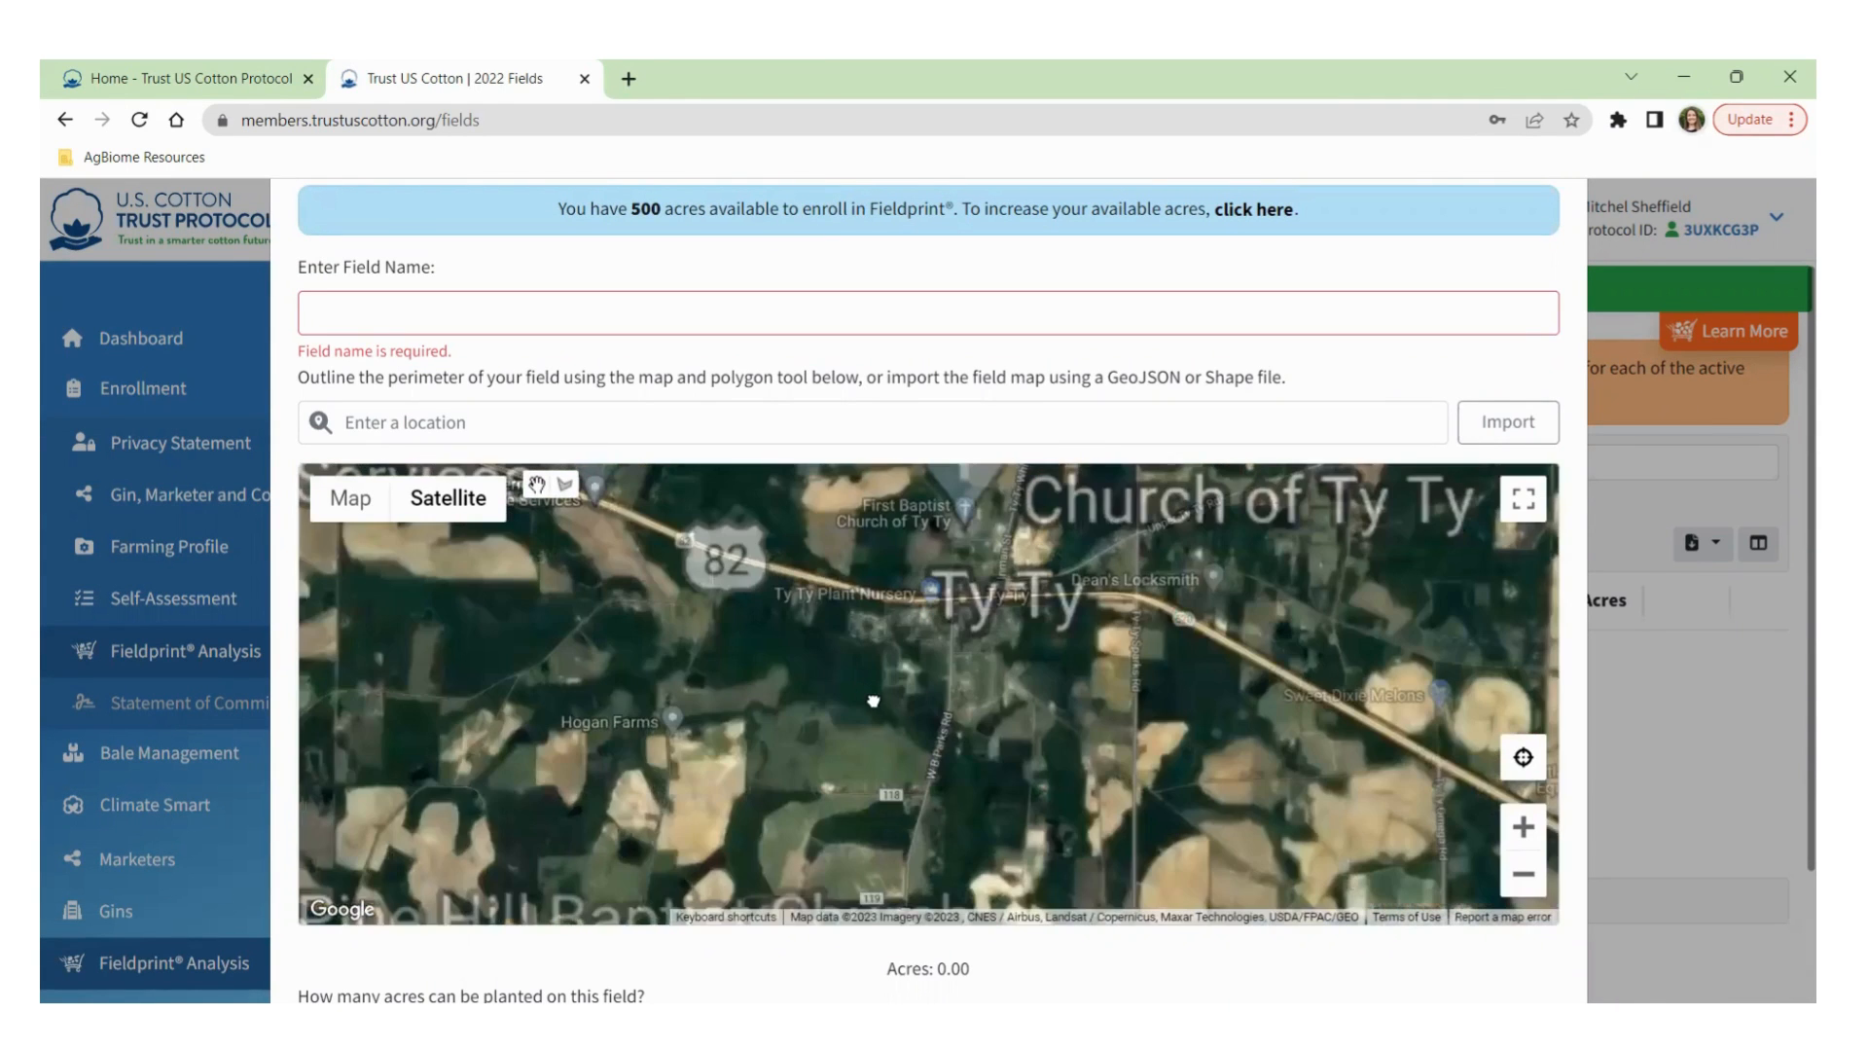
pyautogui.moveTo(873, 700); pyautogui.dragTo(927, 684)
pyautogui.moveTo(894, 545); pyautogui.dragTo(813, 746)
pyautogui.moveTo(836, 638); pyautogui.dragTo(854, 838)
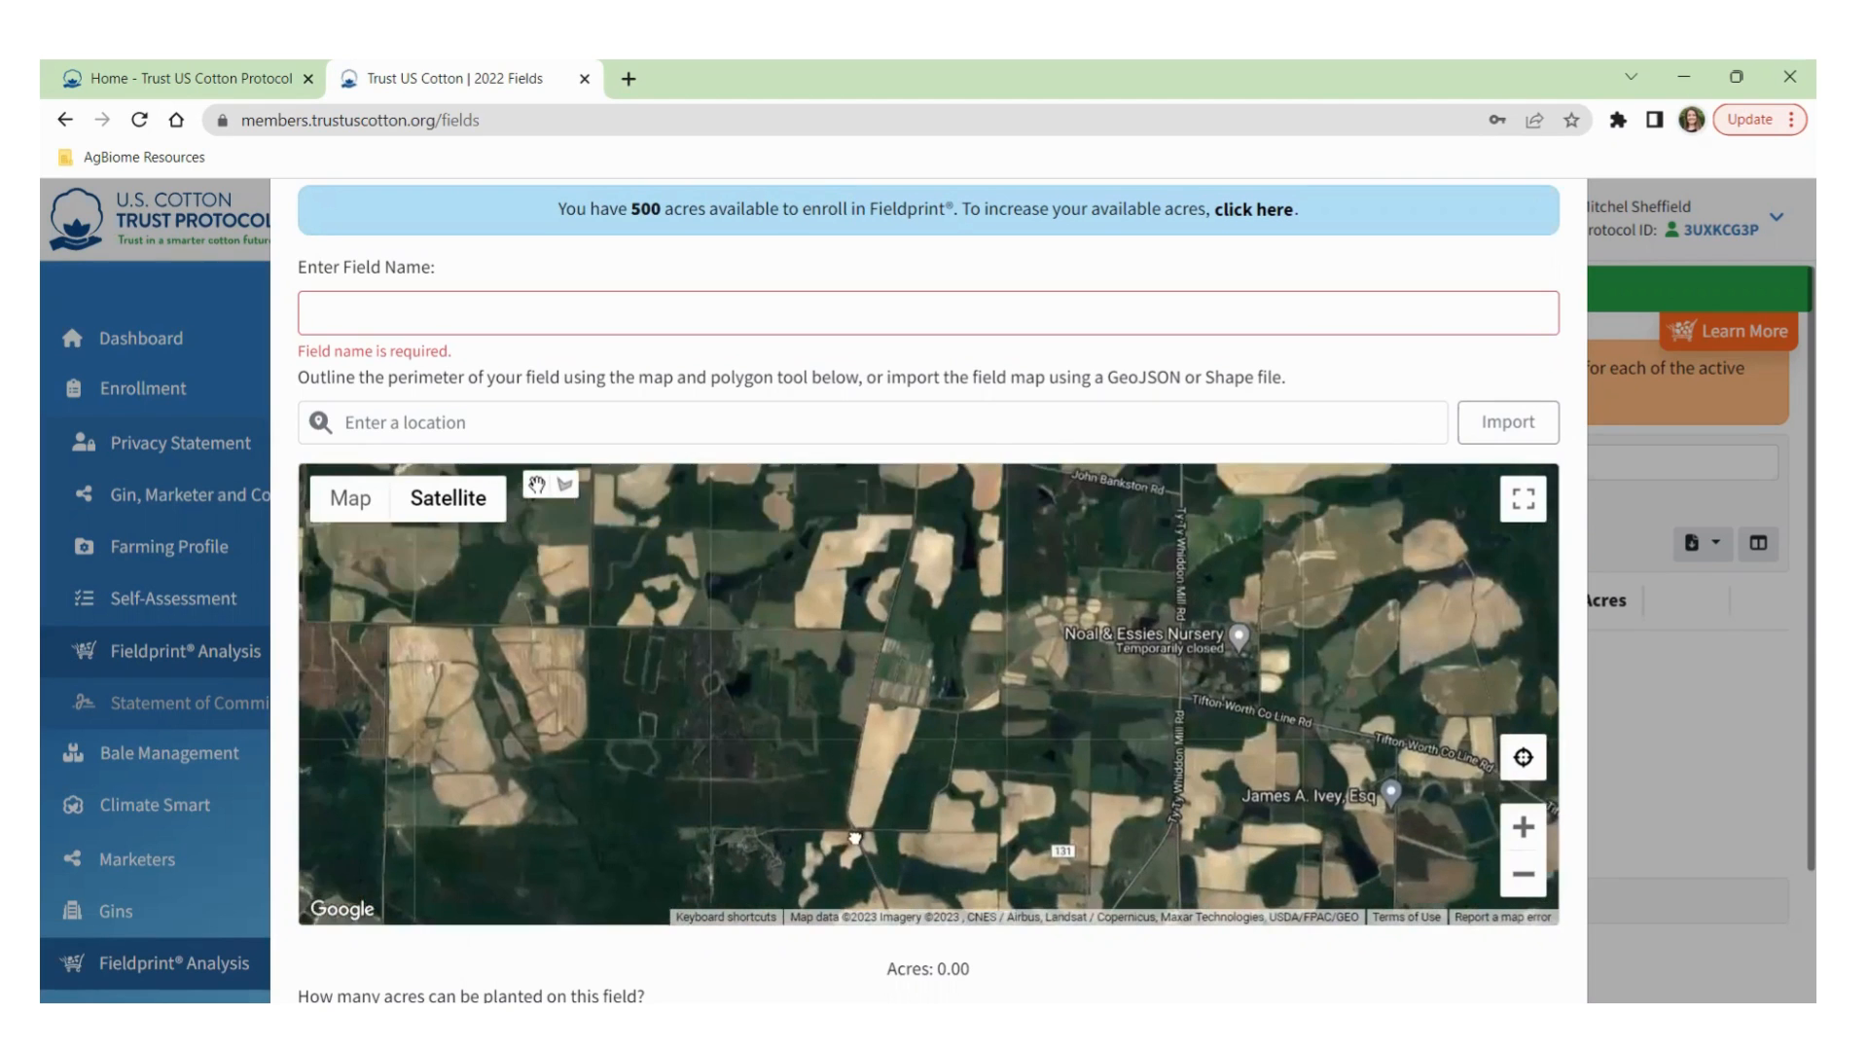
pyautogui.moveTo(864, 566); pyautogui.dragTo(876, 720)
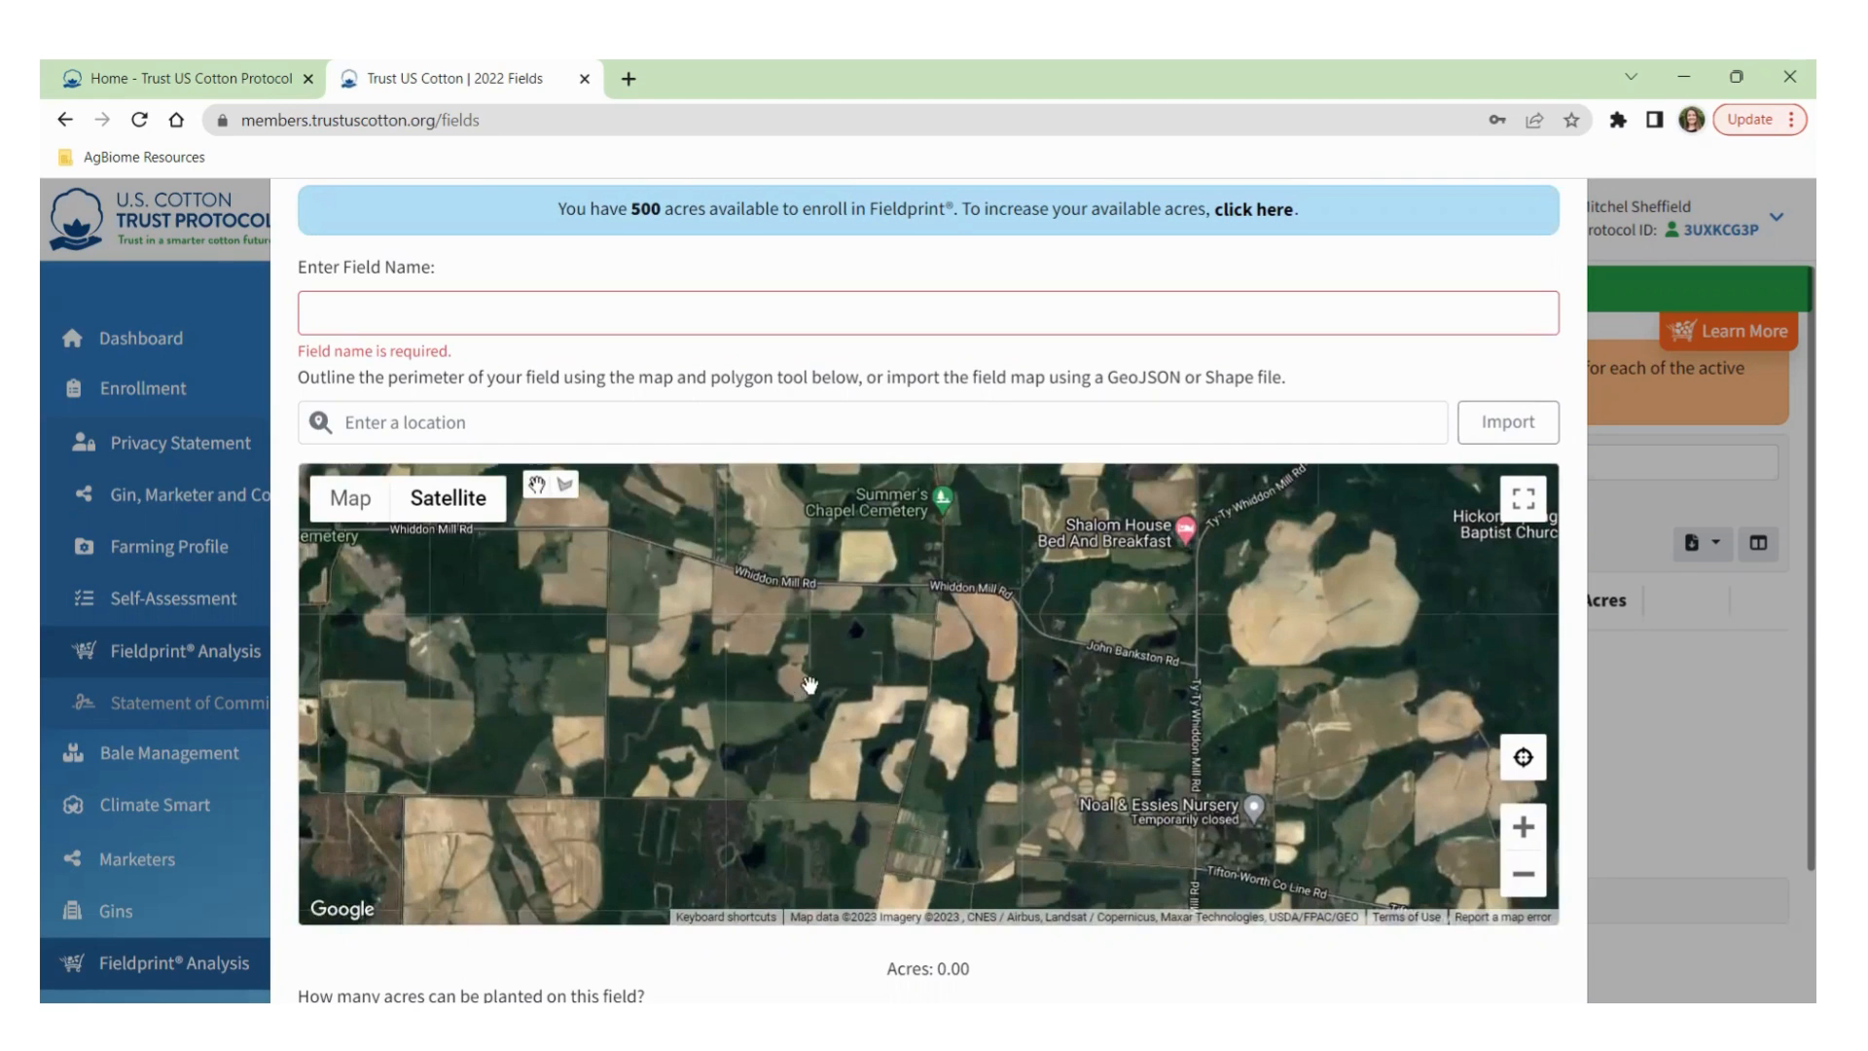
pyautogui.scroll(1, 789, 633)
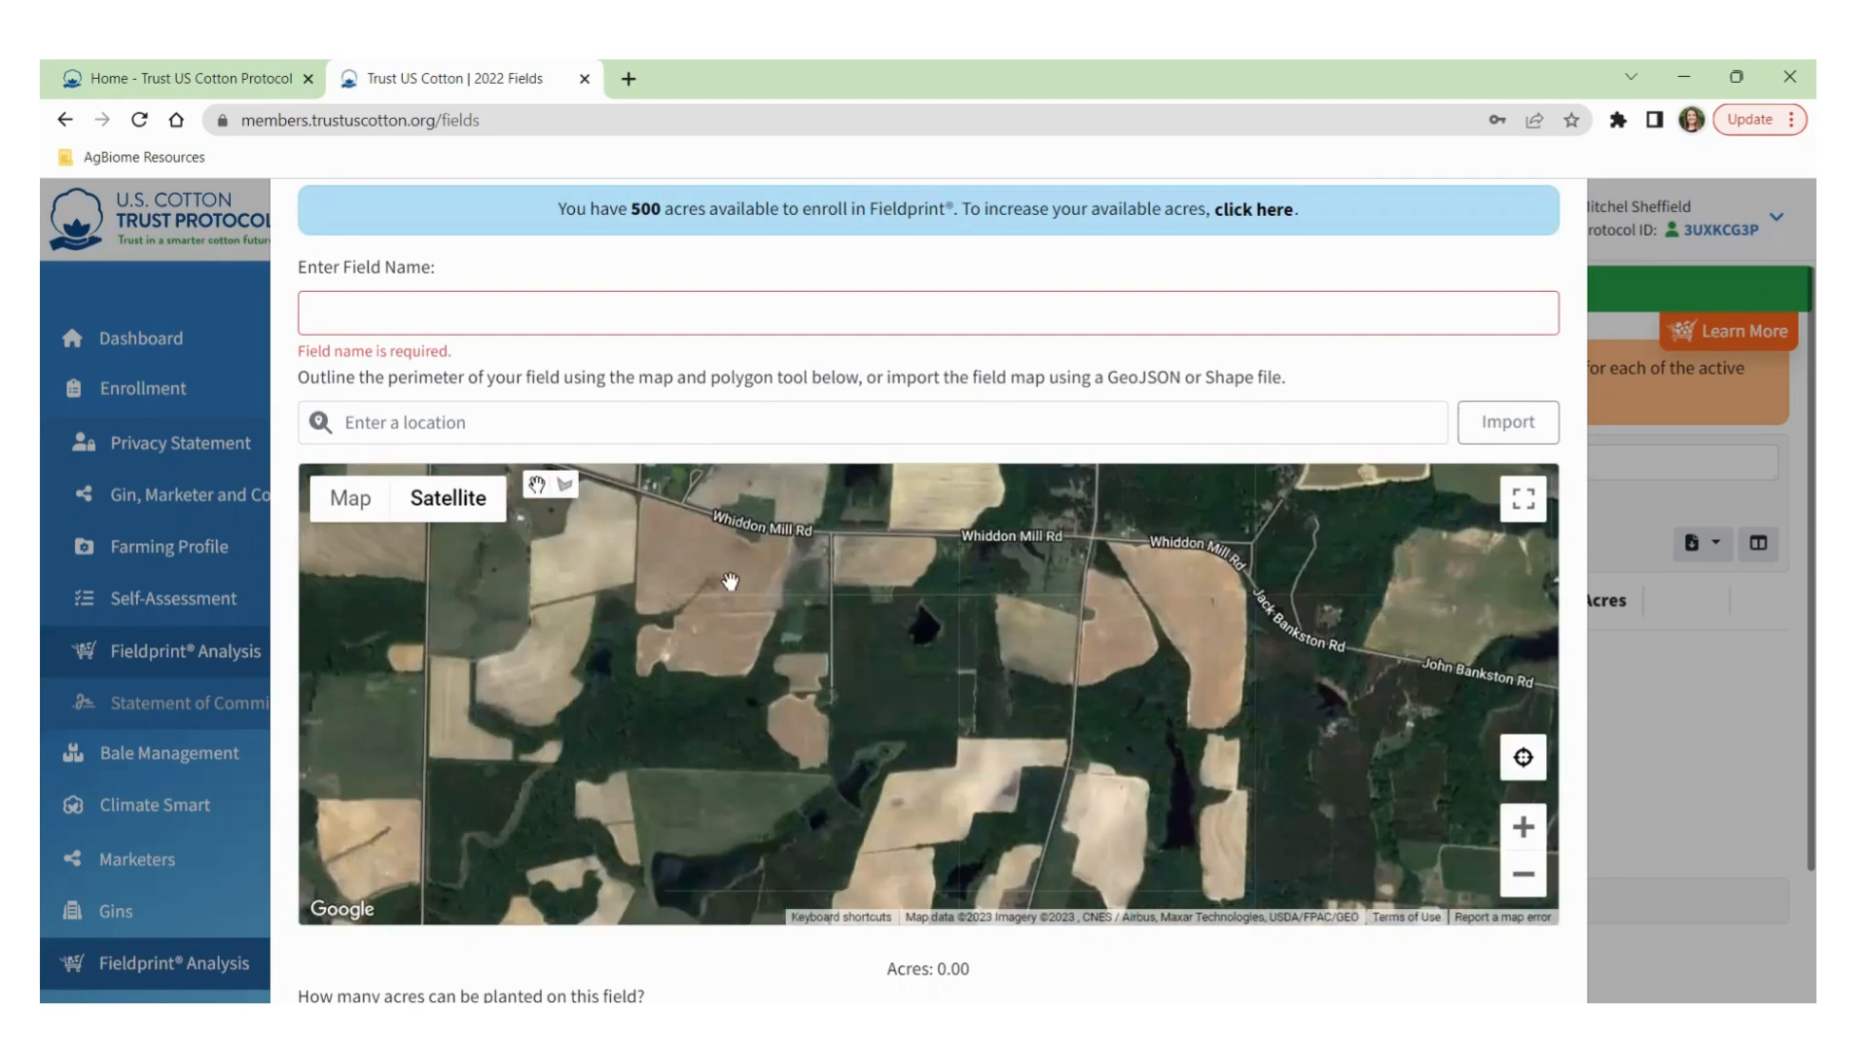
pyautogui.moveTo(820, 570); pyautogui.dragTo(716, 682)
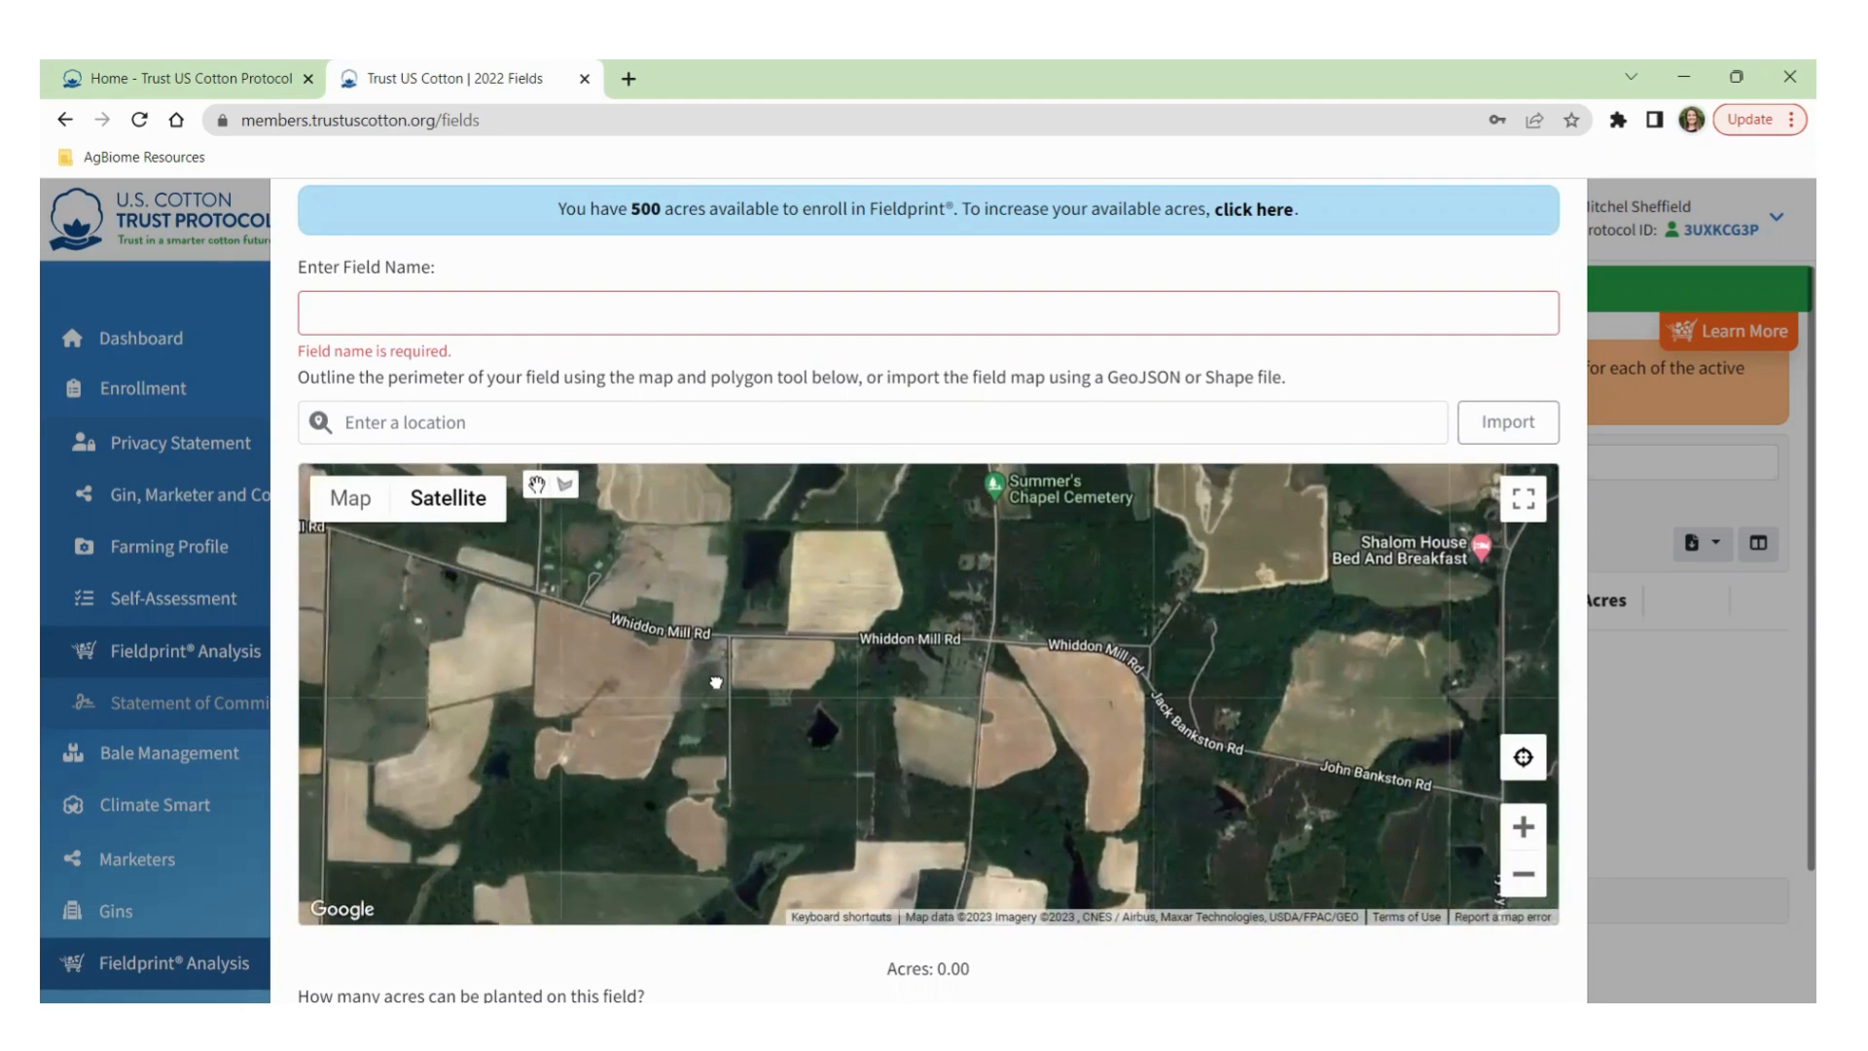
pyautogui.click(353, 324)
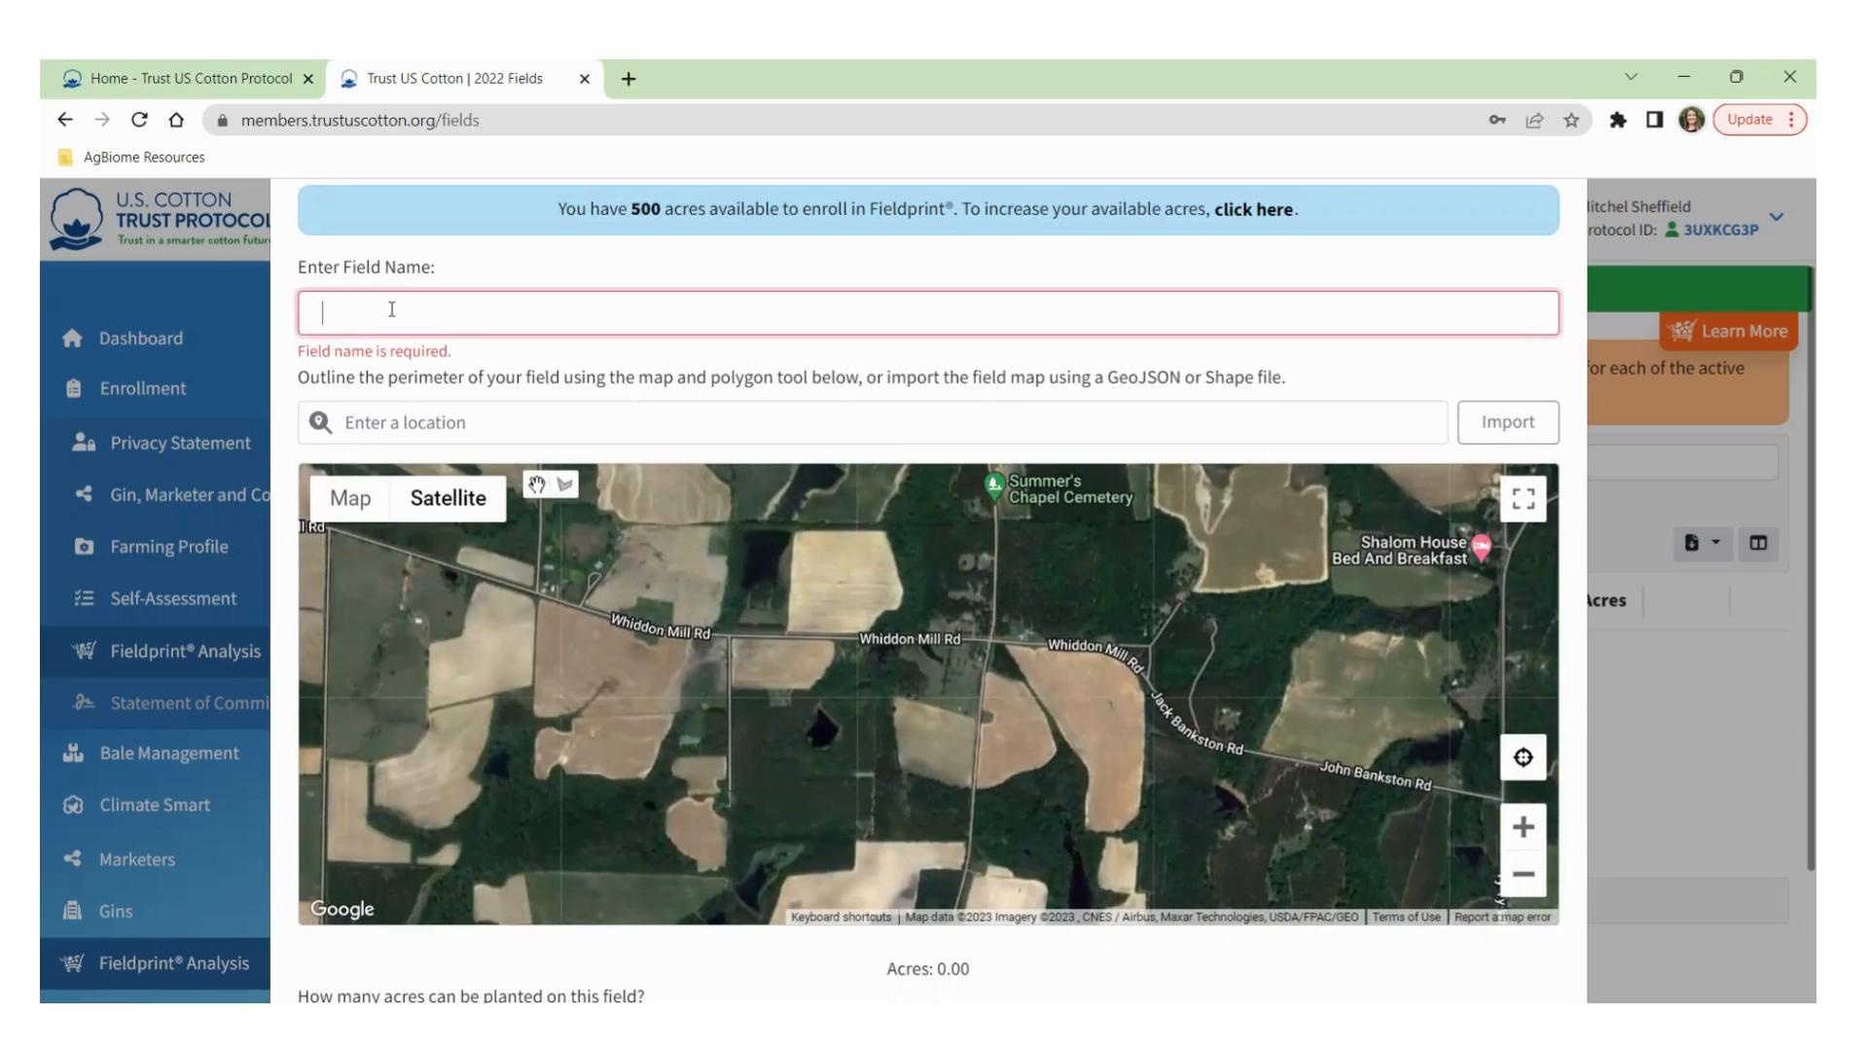
# Enter the field name TYTY-2222, replacing the lowercase 'ty' typo.
pyautogui.write('TYTY-2222')
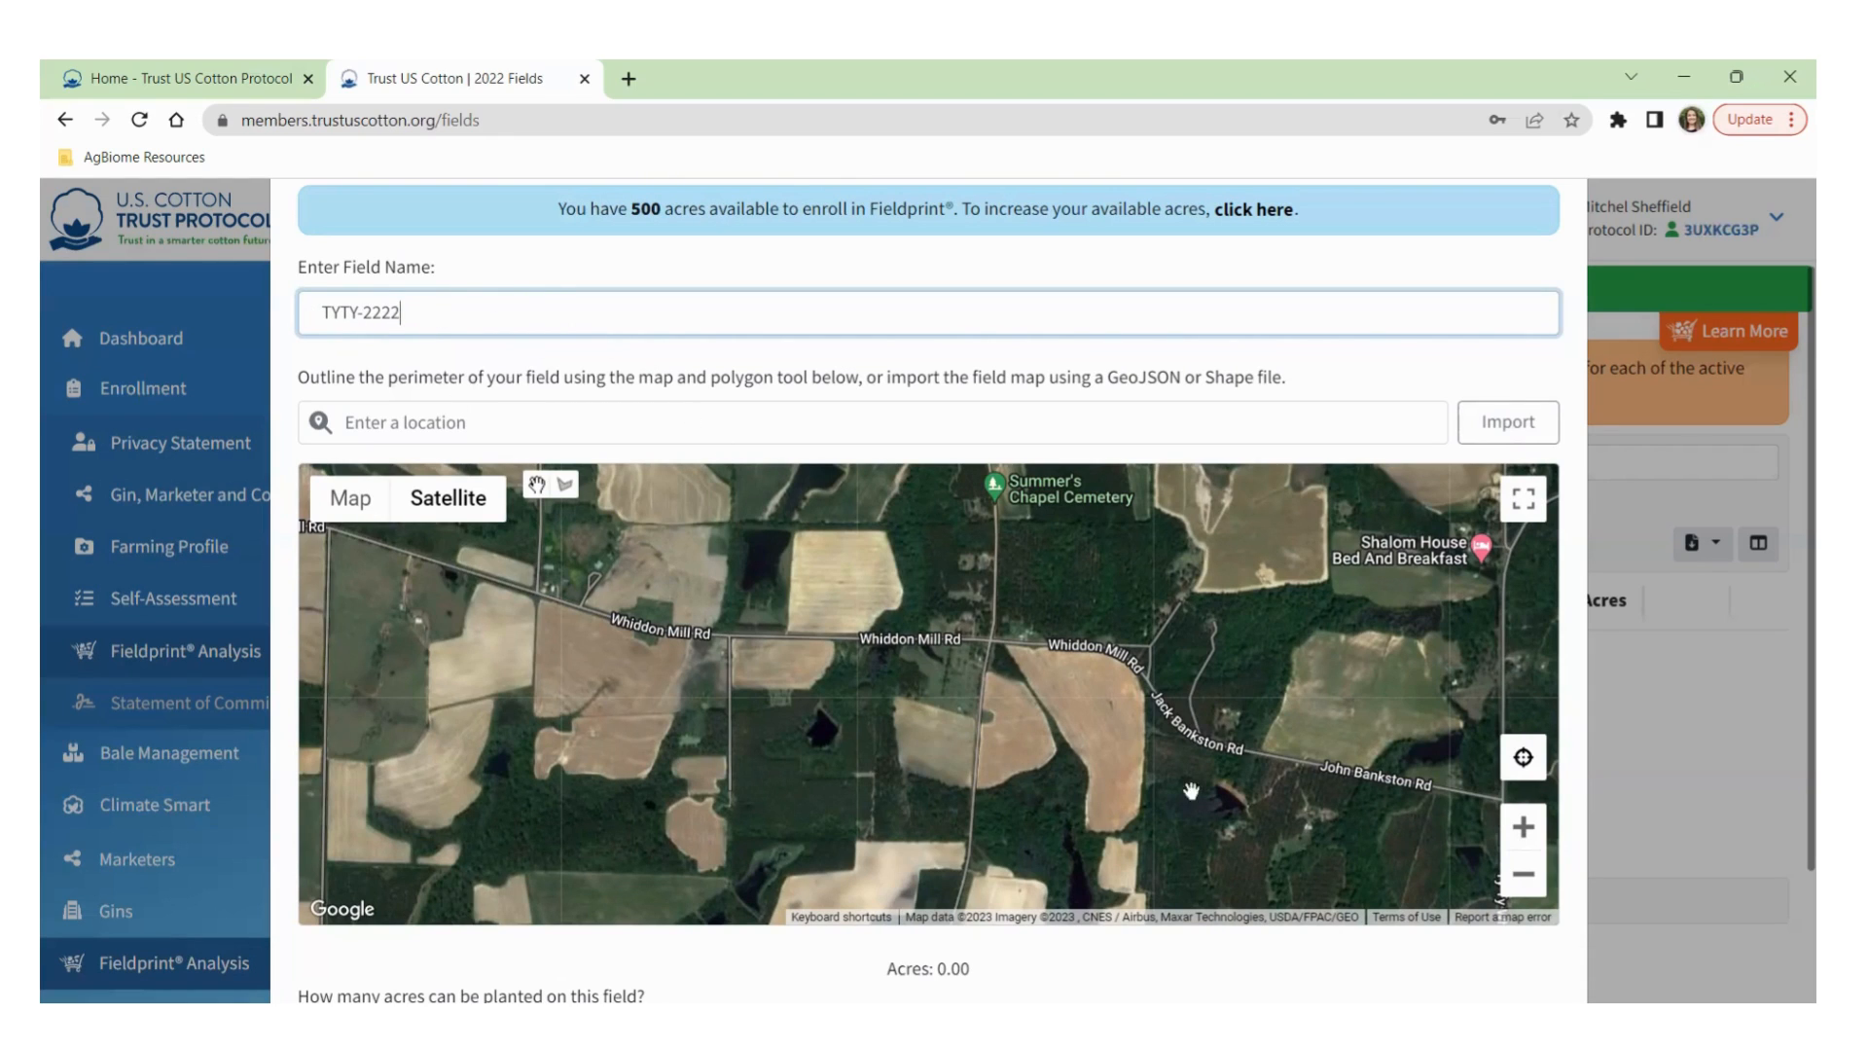
# Recentre the satellite map on fields along Whiddon Mill Rd and zoom in a level.
pyautogui.scroll(1, 862, 708)
pyautogui.scroll(-1, 846, 731)
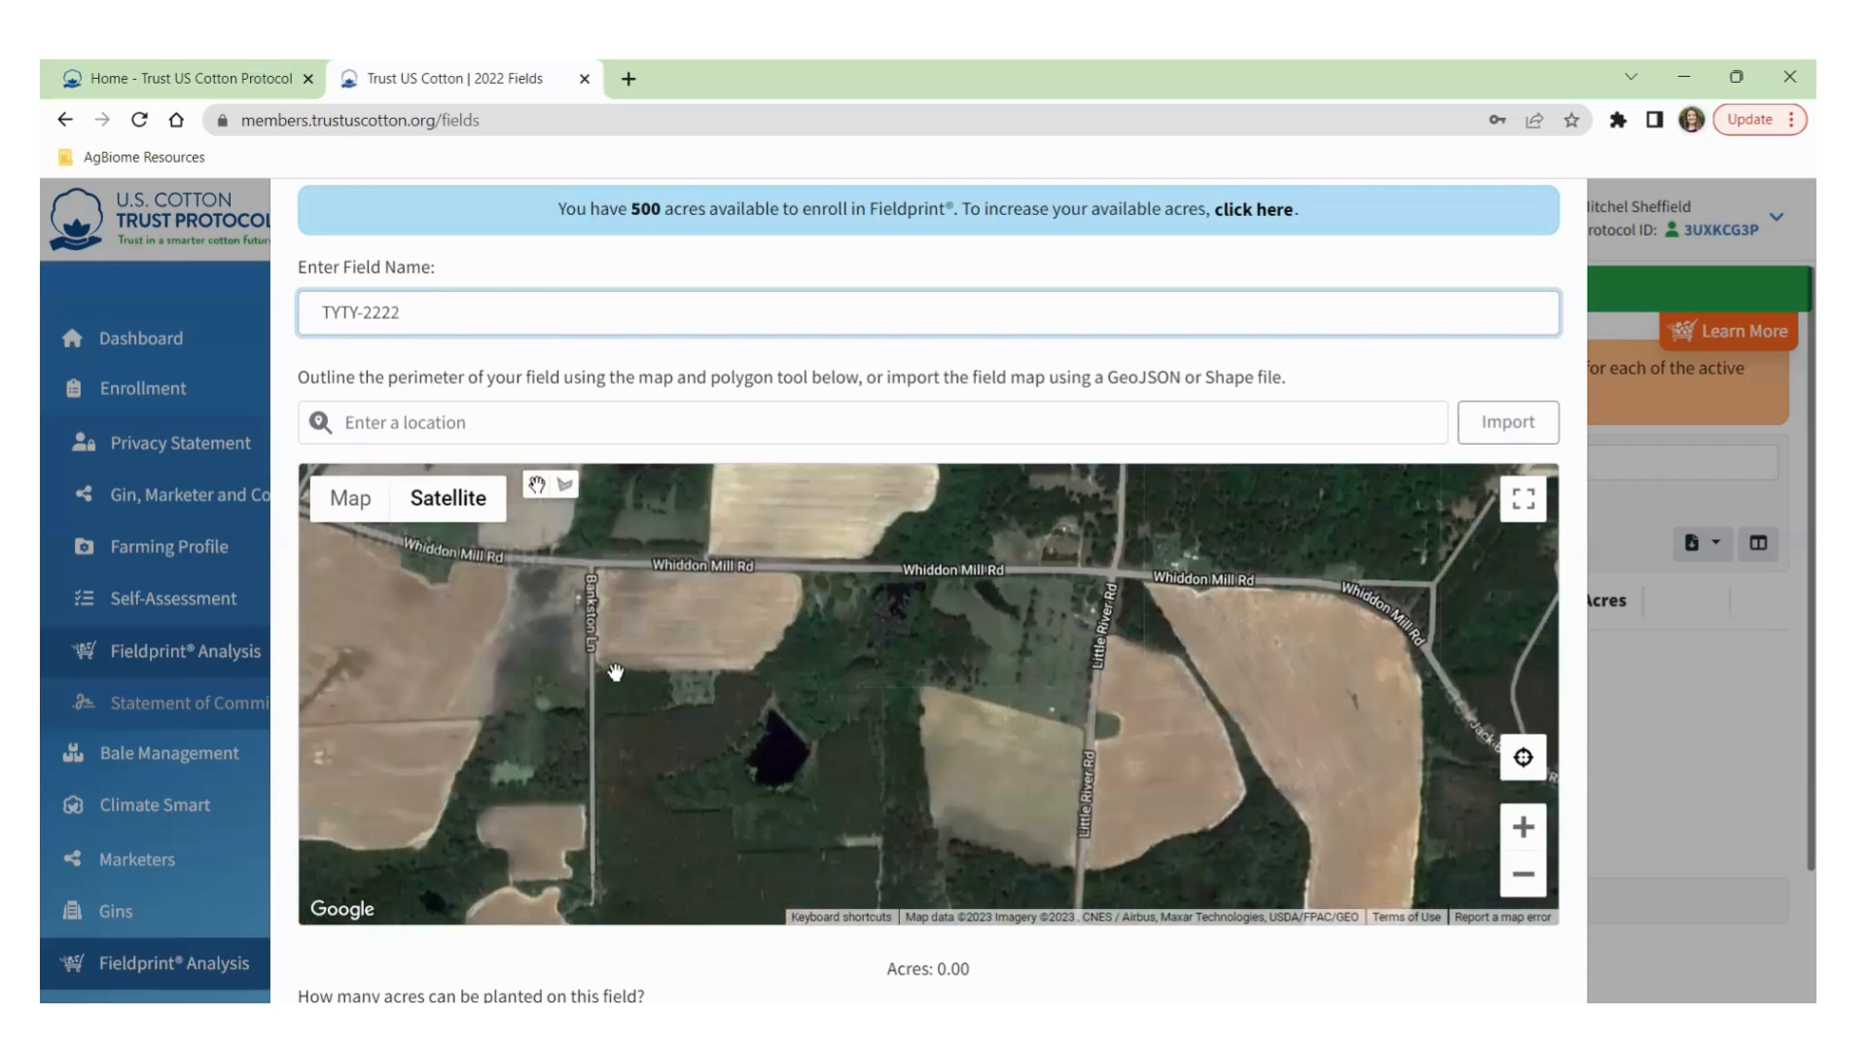
pyautogui.moveTo(492, 617); pyautogui.dragTo(866, 776)
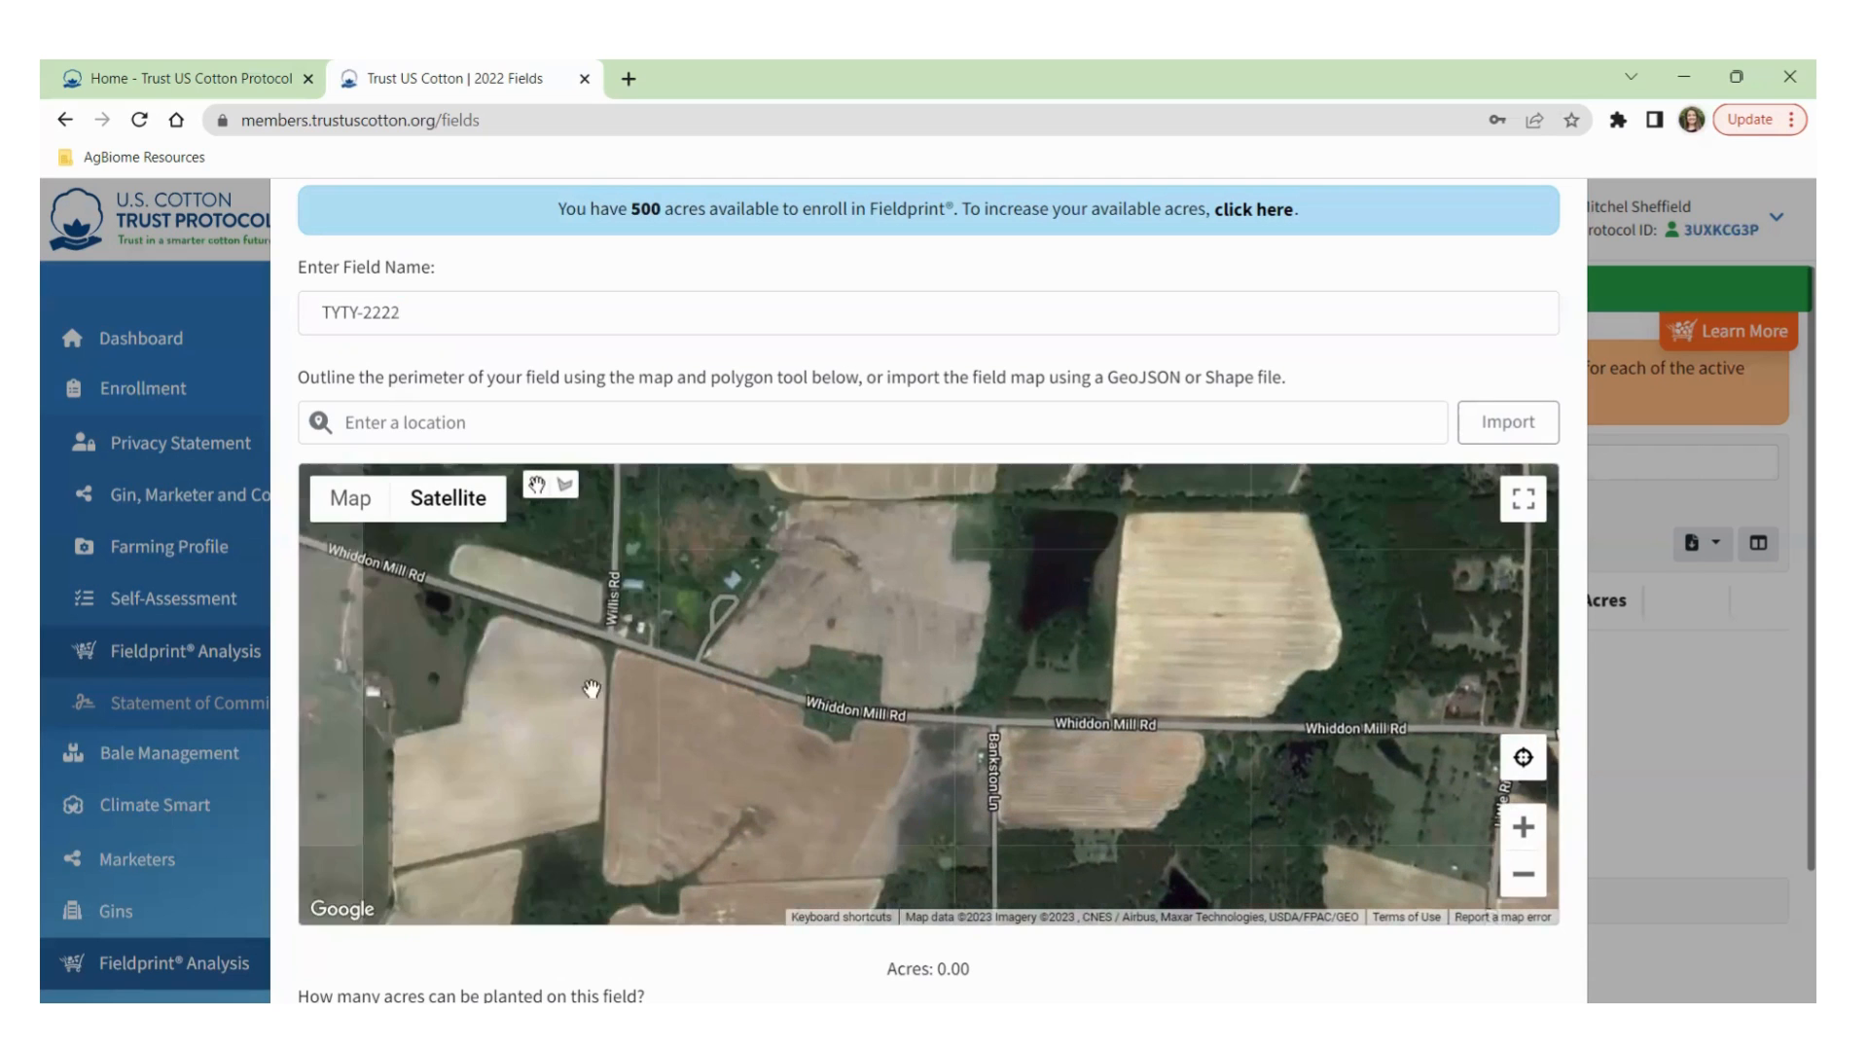
pyautogui.scroll(-3, 807, 716)
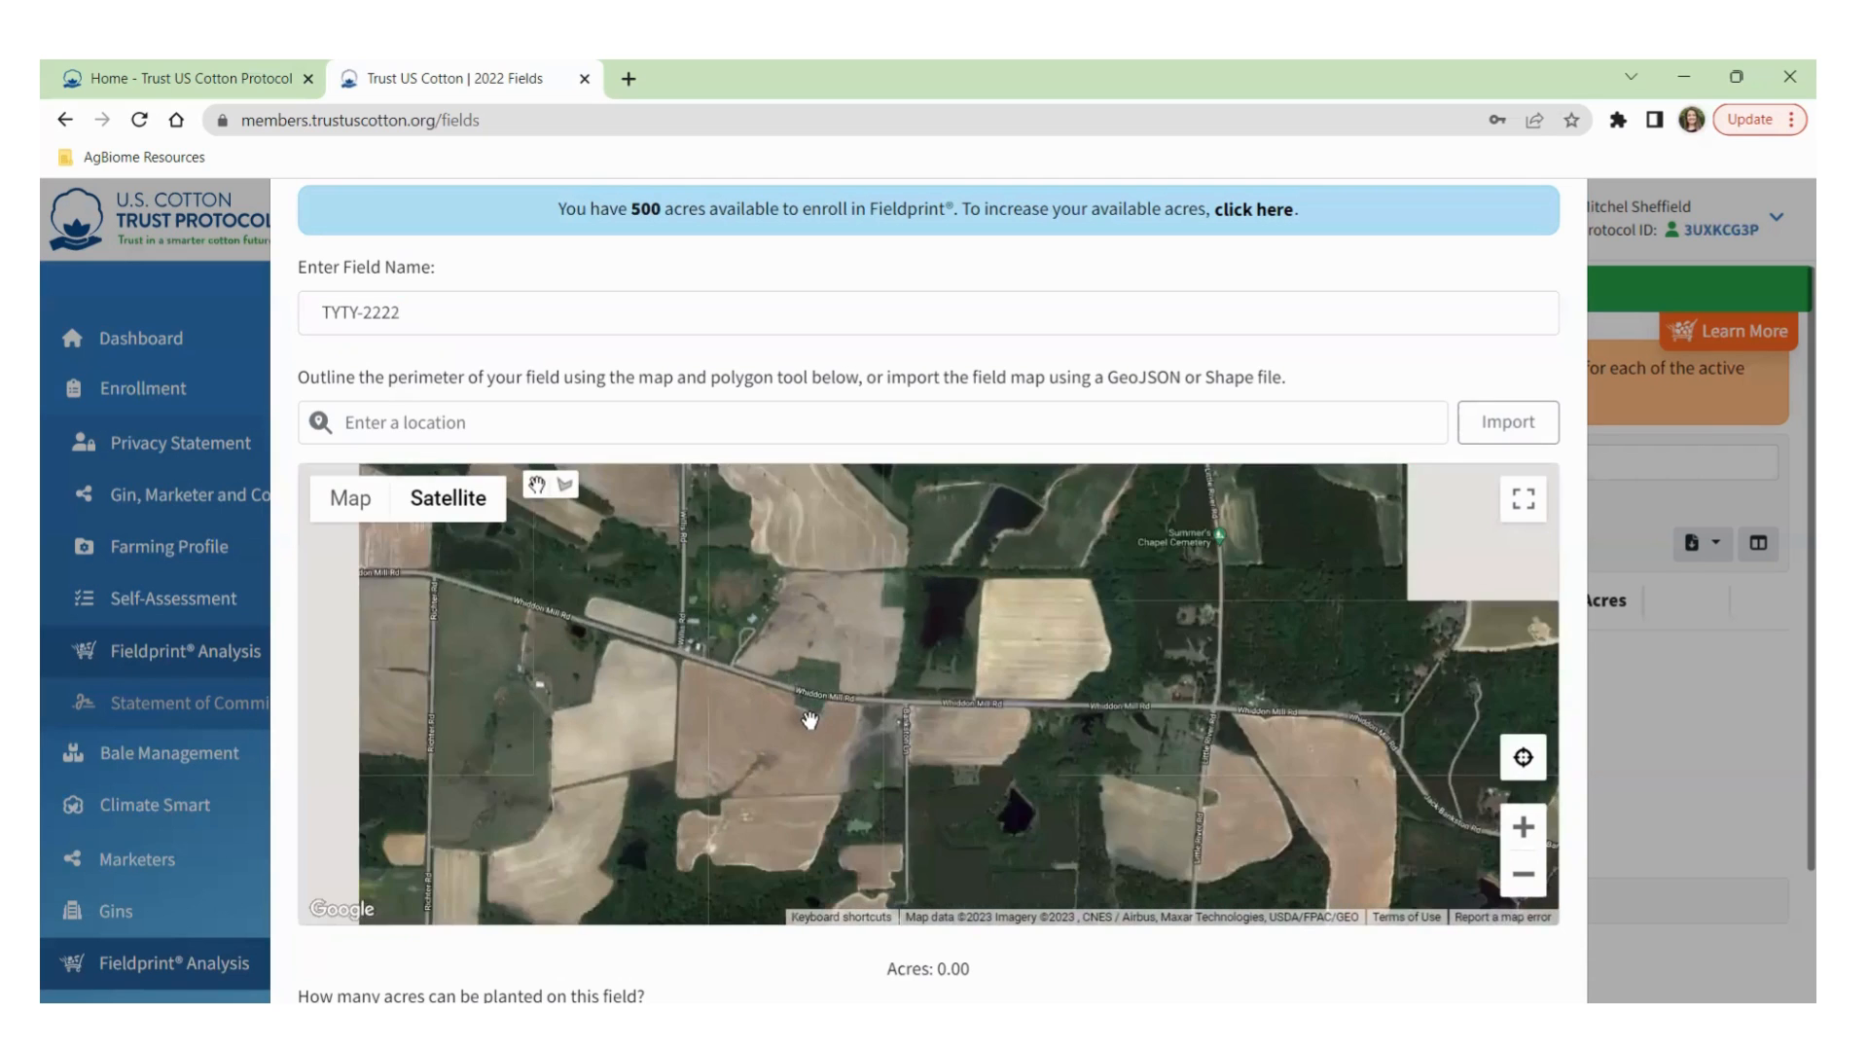
pyautogui.scroll(-1, 805, 710)
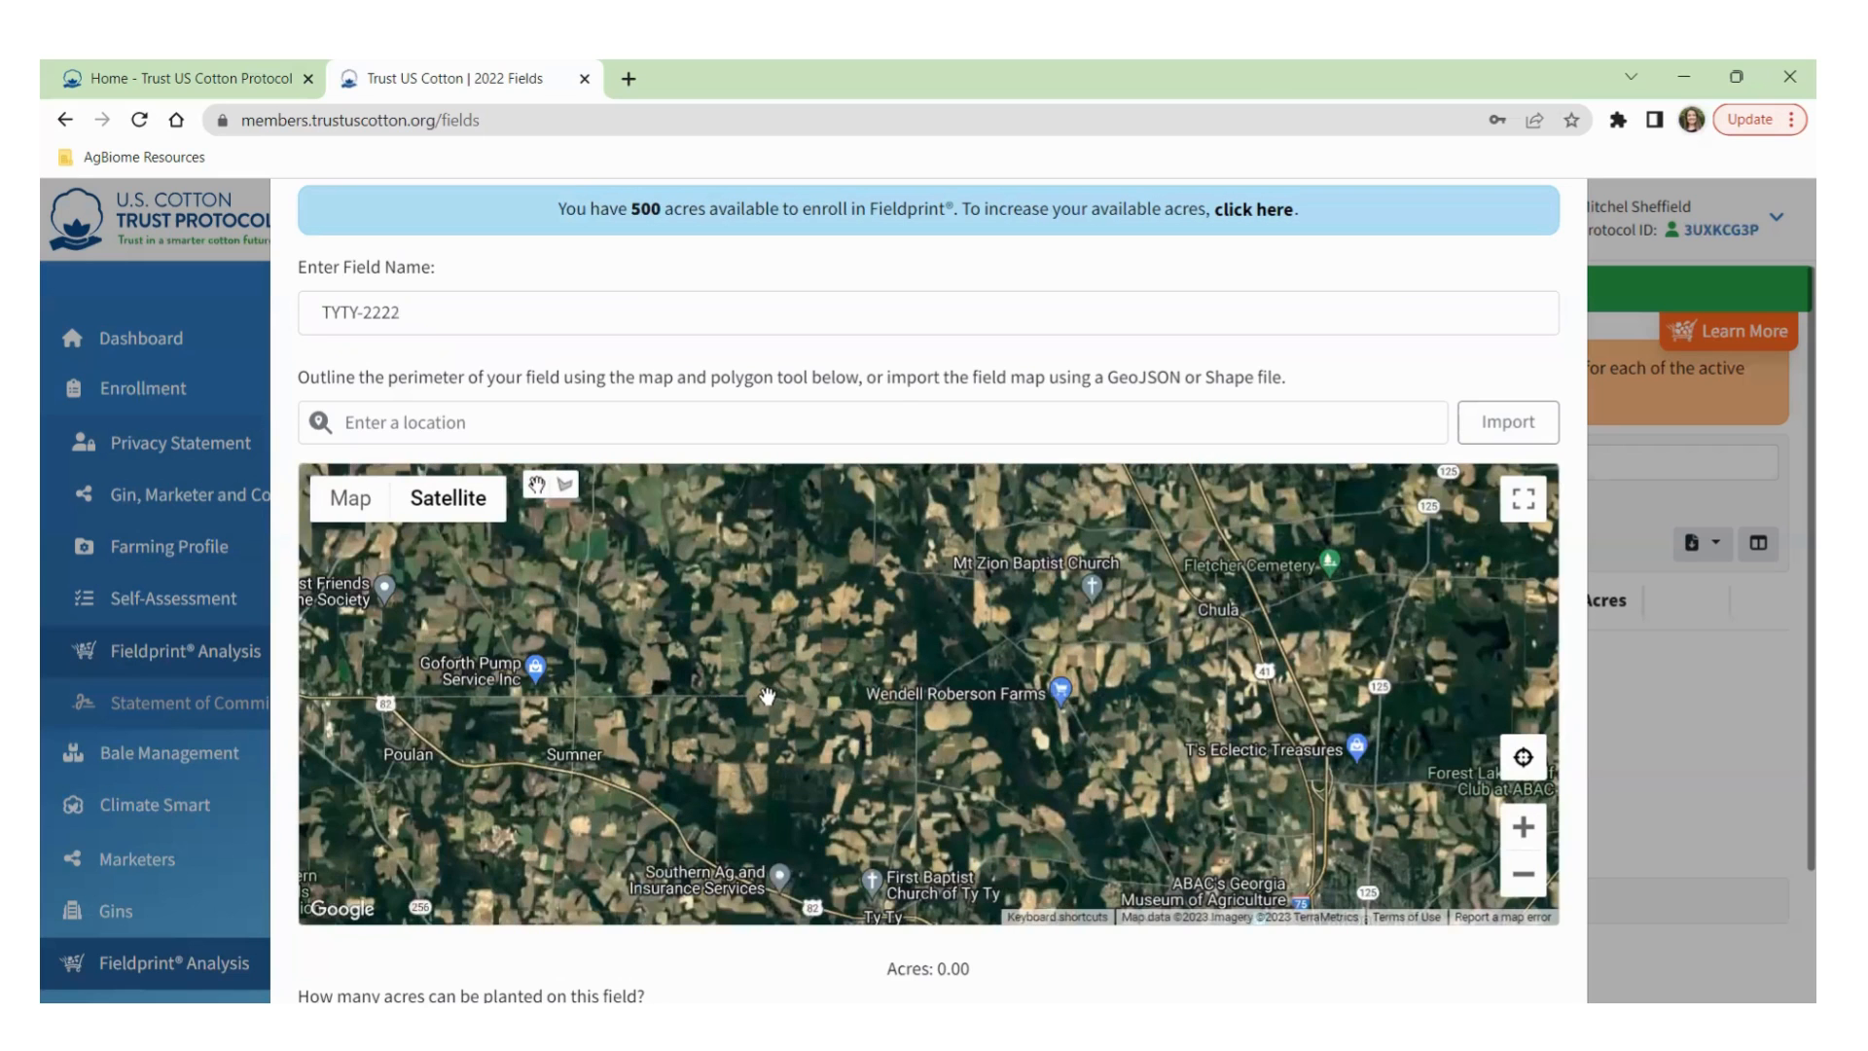
pyautogui.scroll(3, 767, 692)
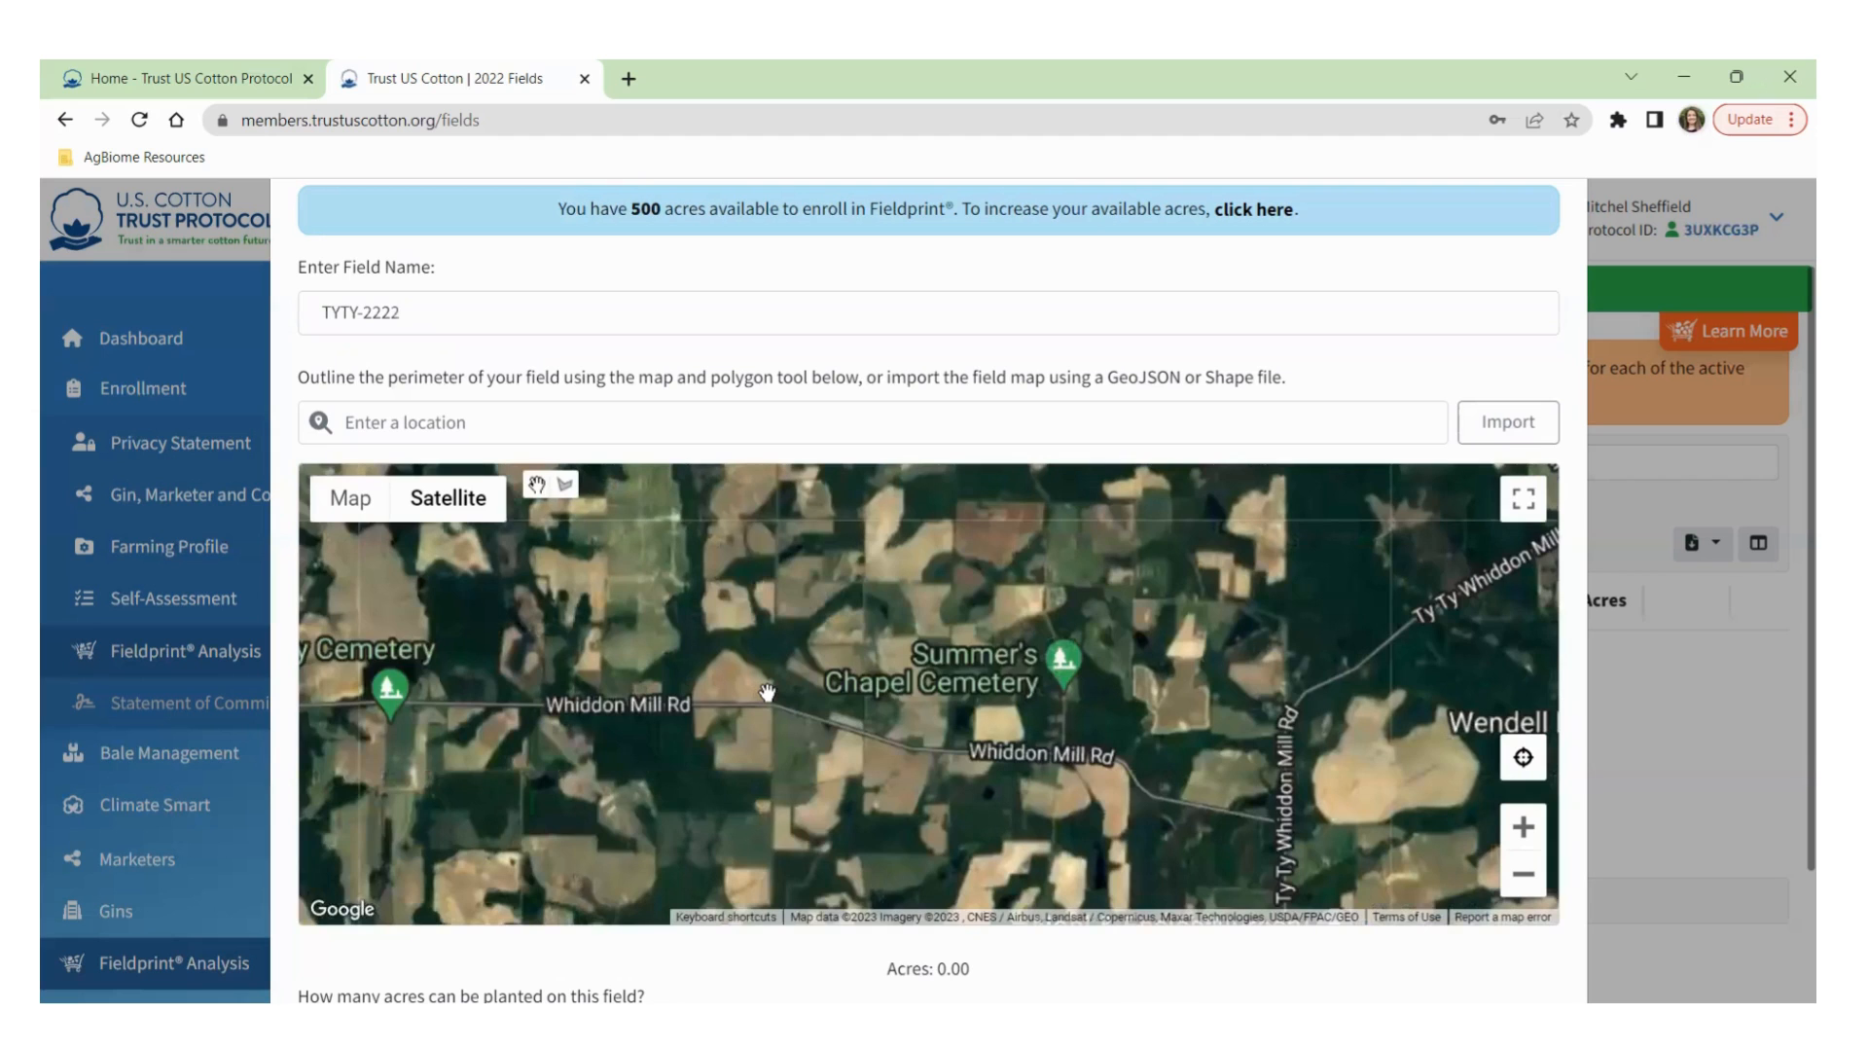
pyautogui.scroll(-2, 768, 692)
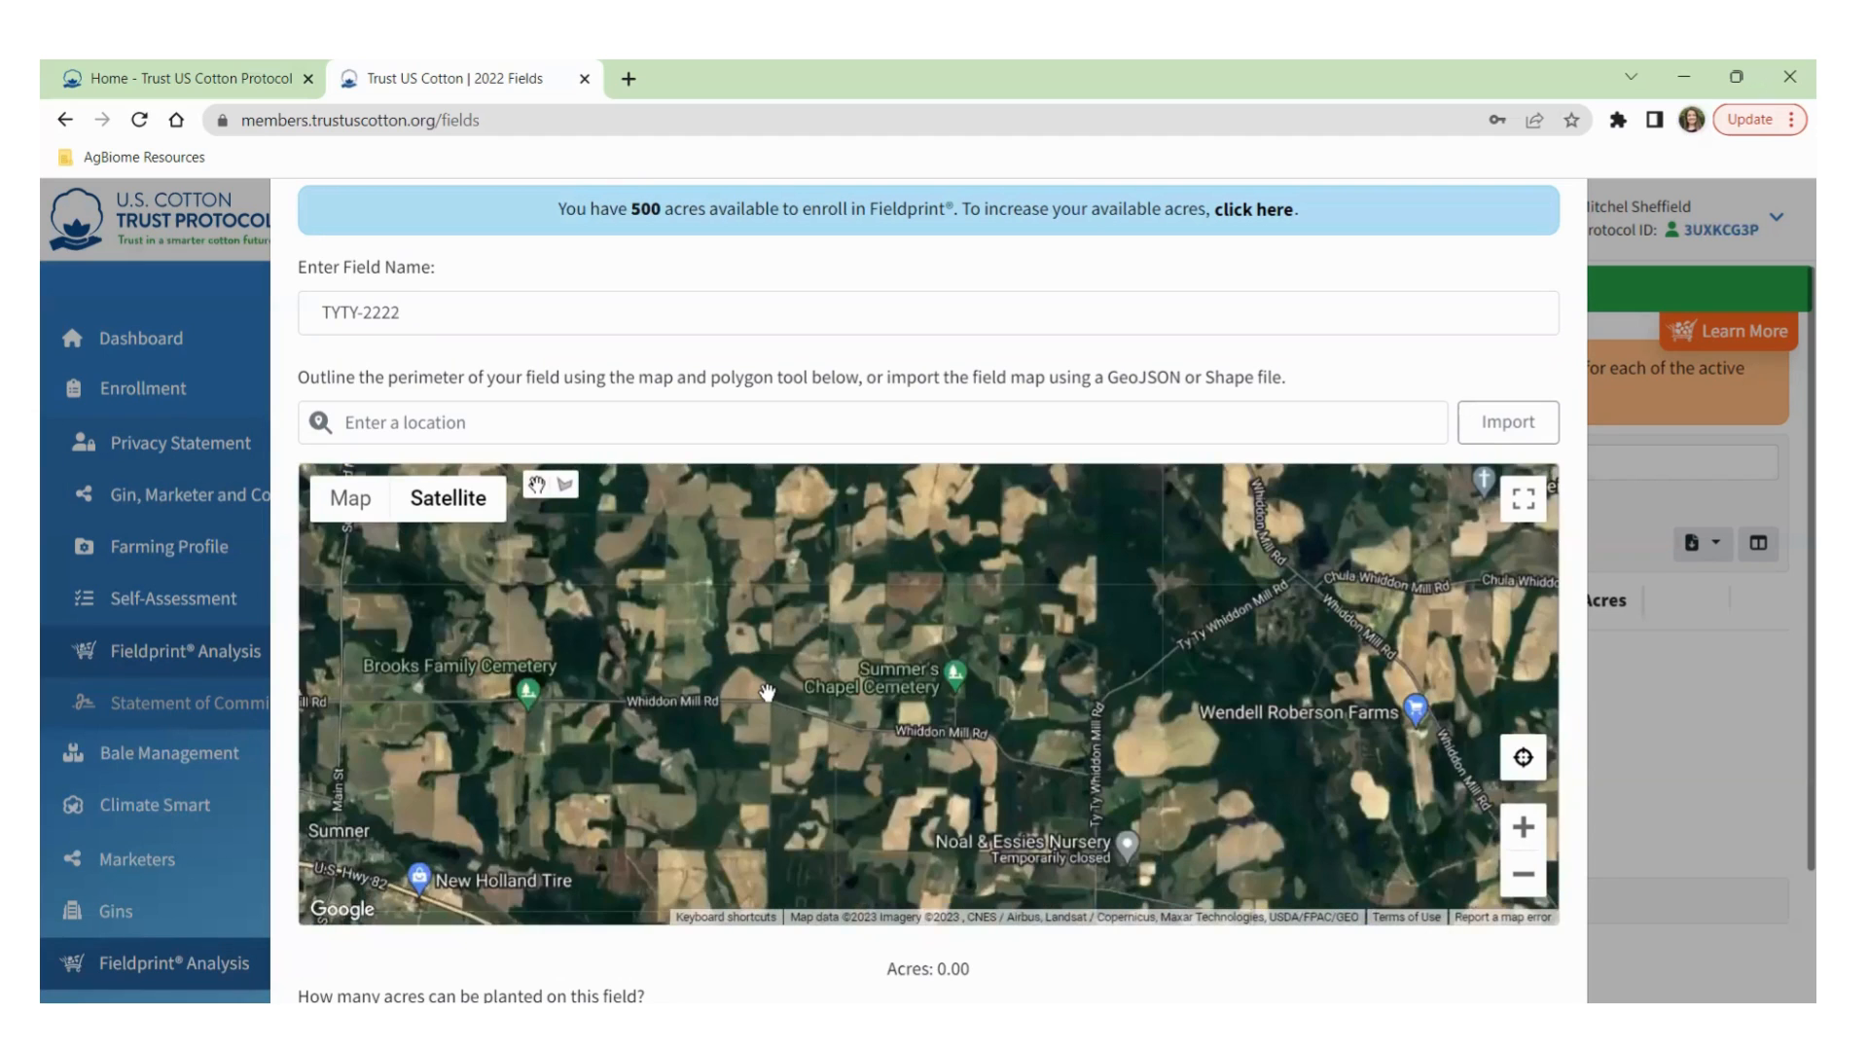
pyautogui.scroll(3, 765, 657)
pyautogui.scroll(-2, 765, 656)
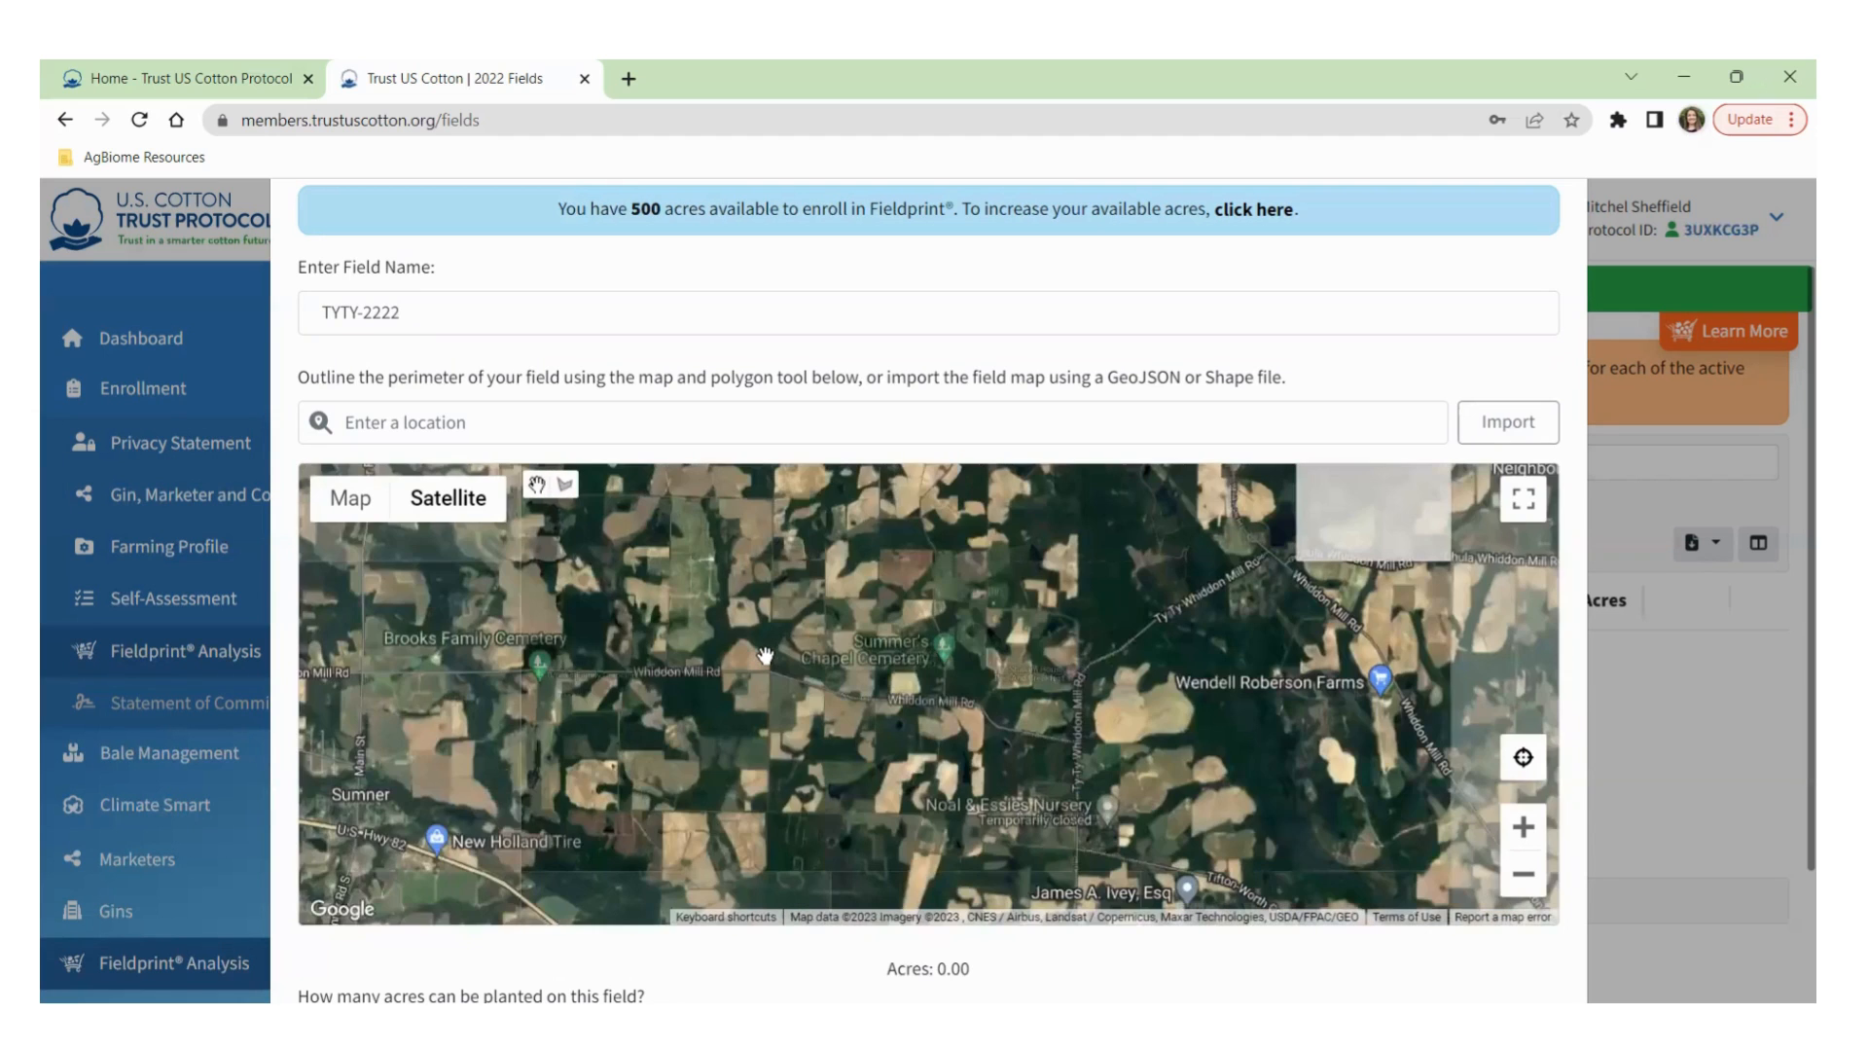
pyautogui.scroll(-1, 766, 659)
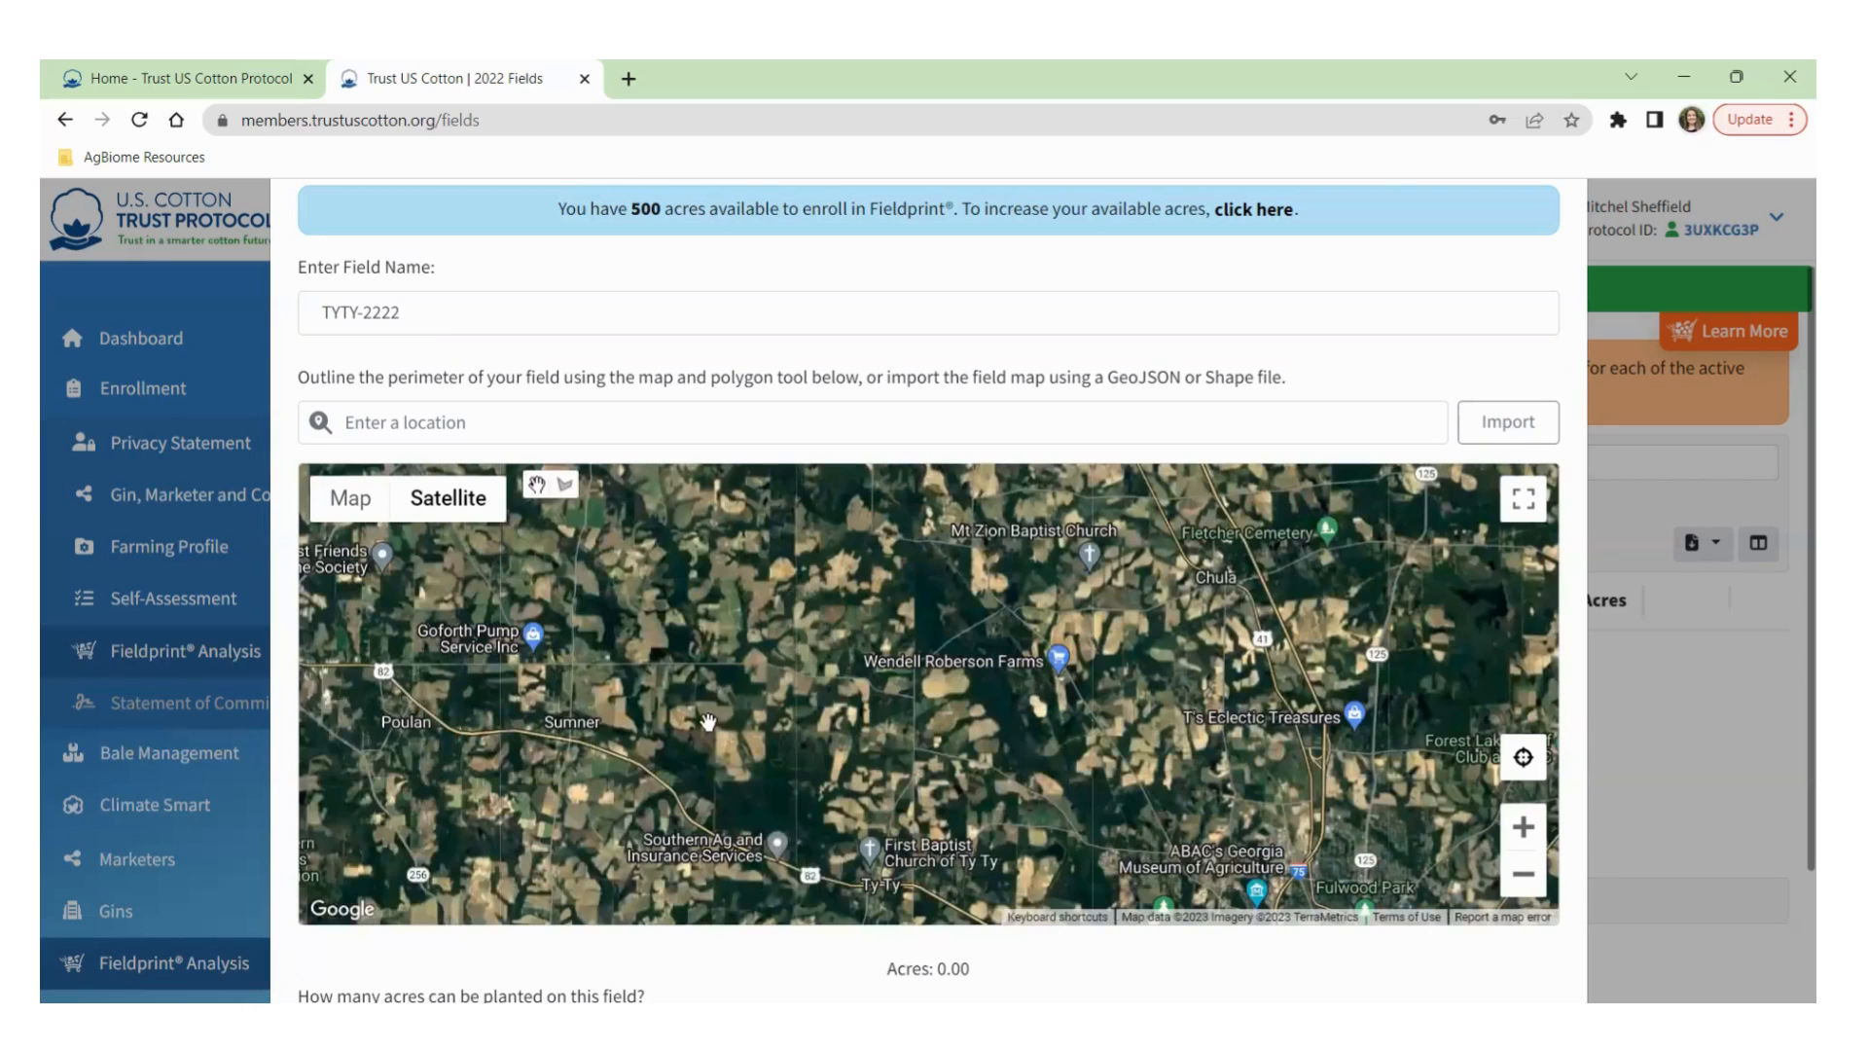
pyautogui.click(1524, 827)
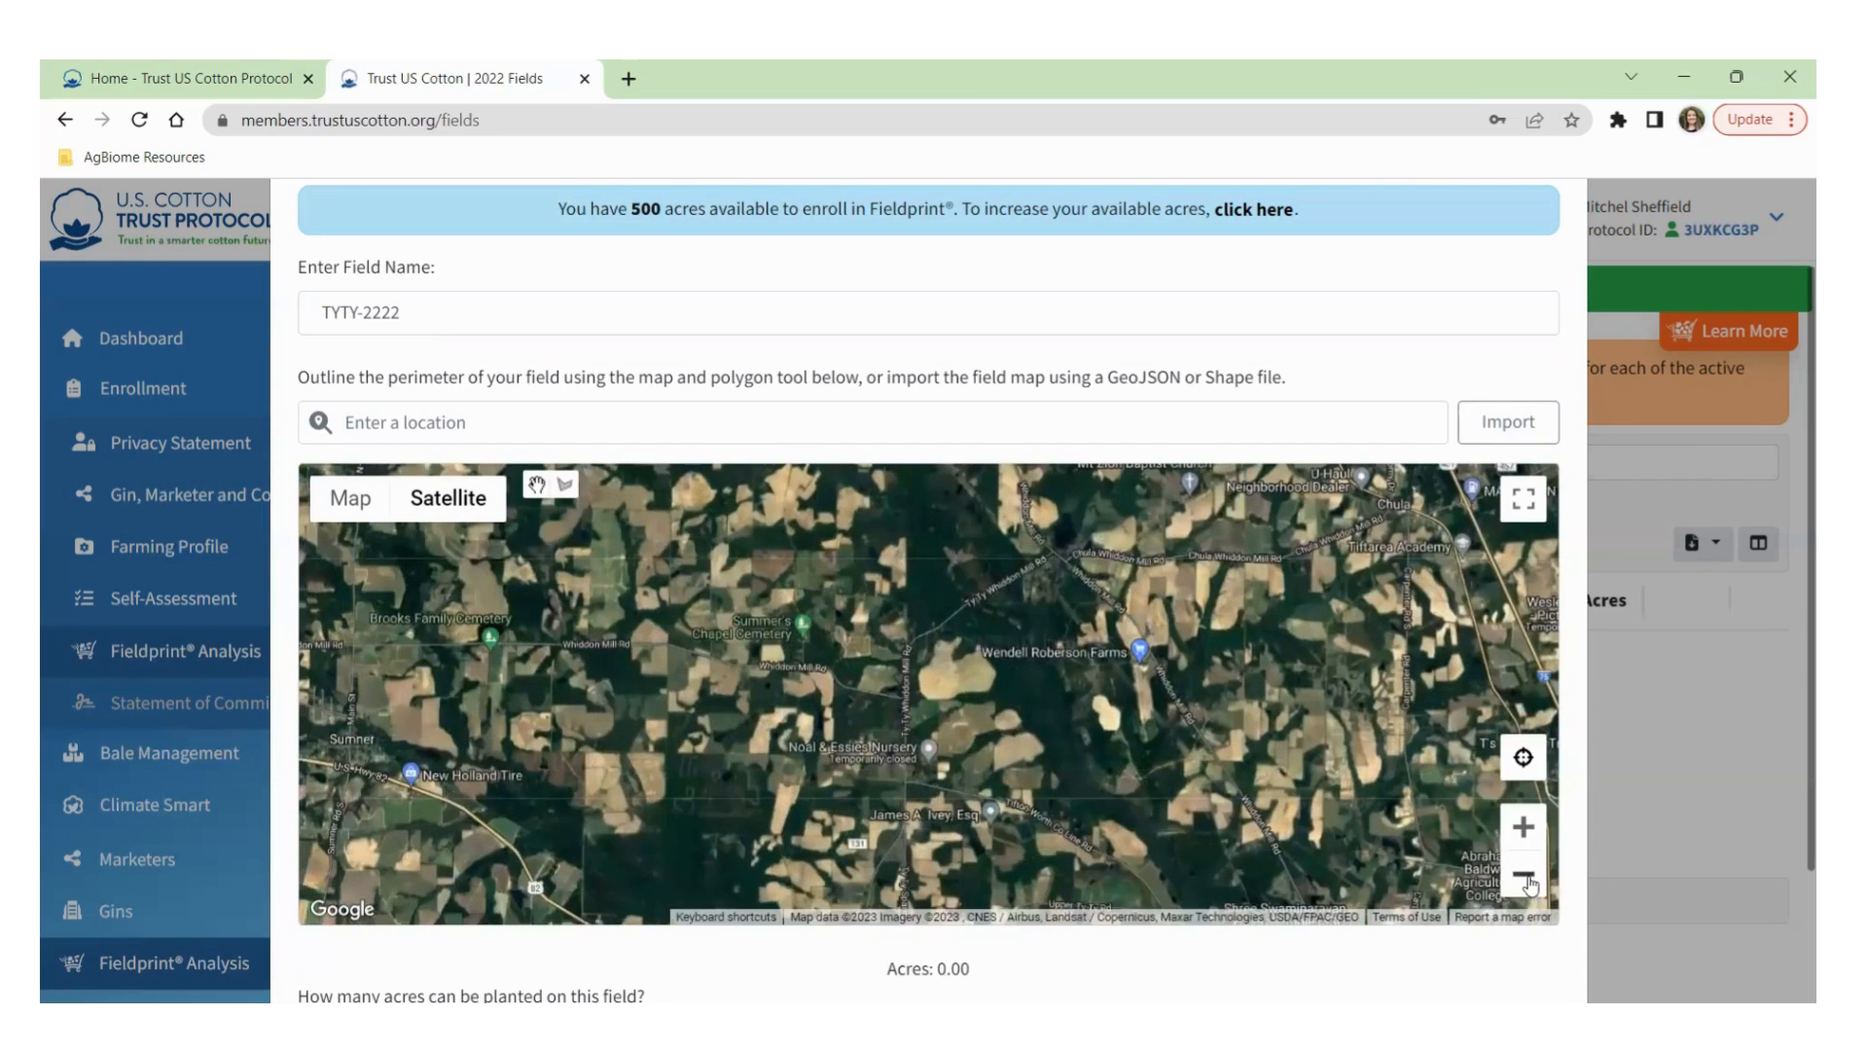
pyautogui.scroll(-1, 755, 595)
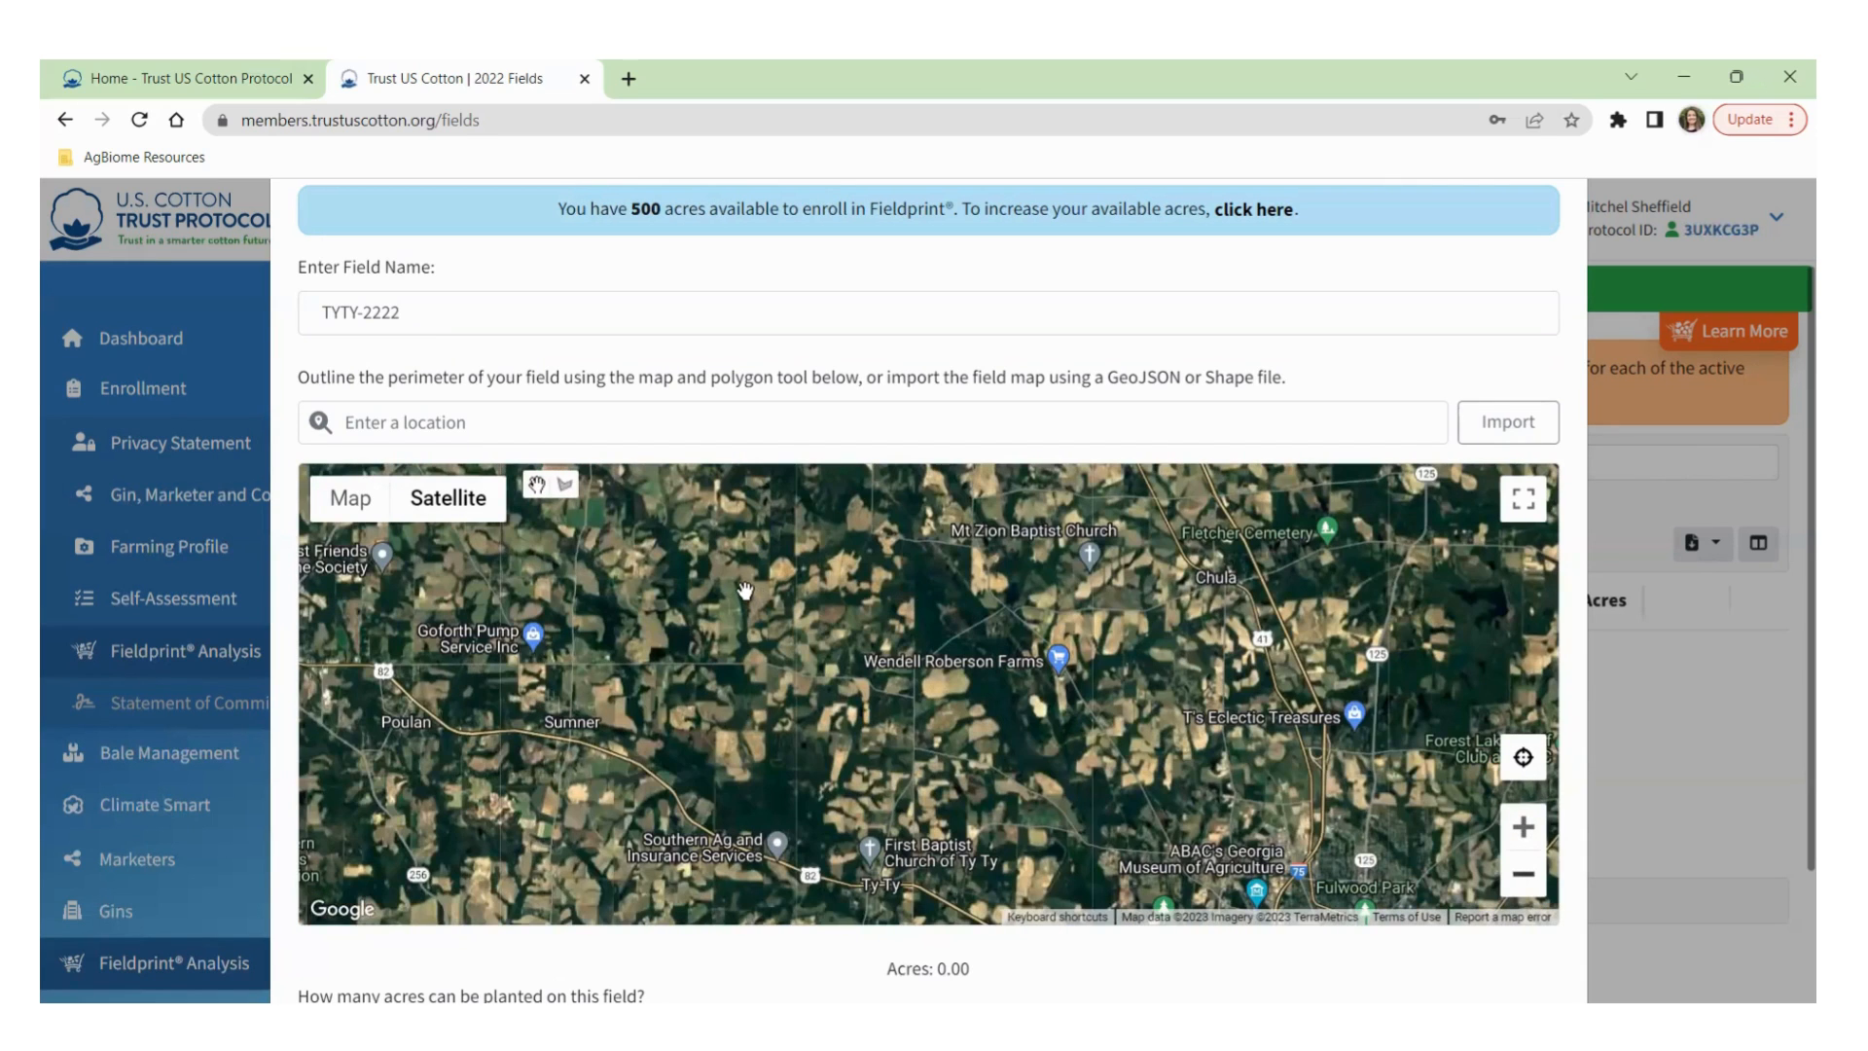
# Pan past Brooks Family Cemetery to the target field near Richter Rd.
pyautogui.moveTo(746, 591); pyautogui.dragTo(1115, 799)
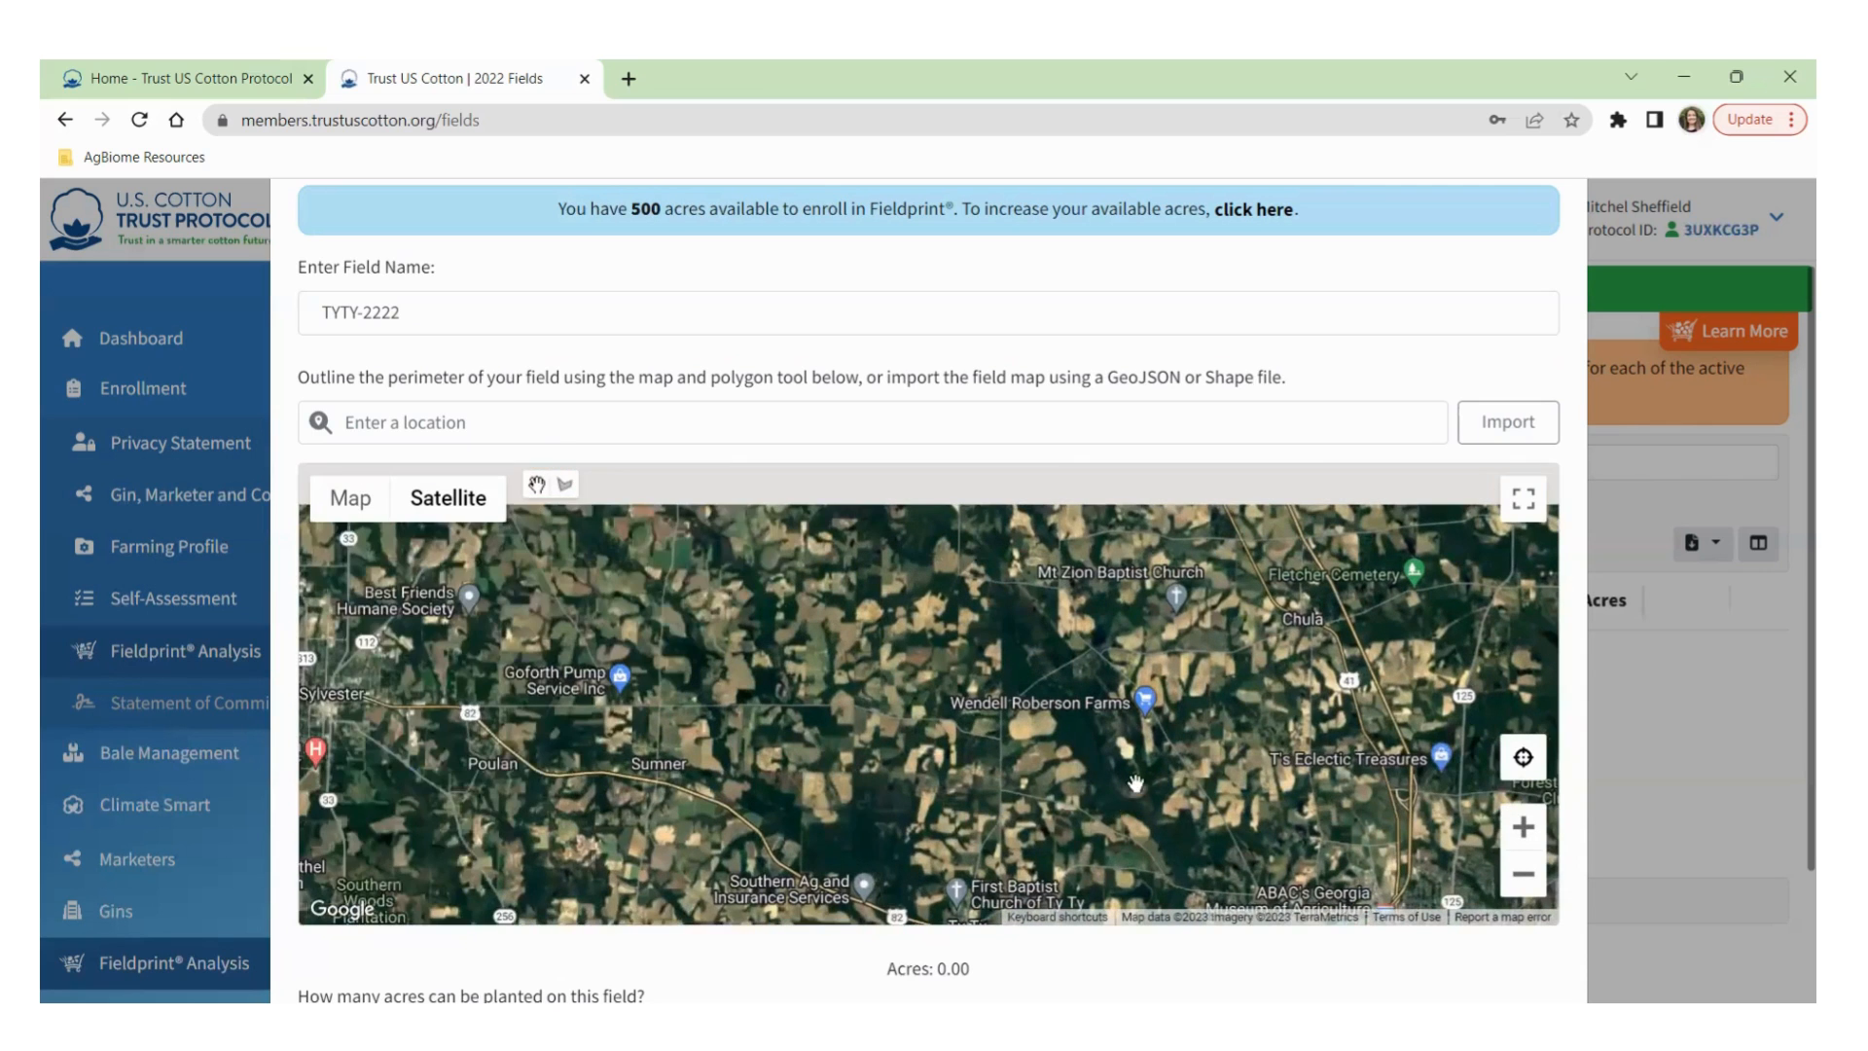
pyautogui.moveTo(971, 585); pyautogui.dragTo(954, 581)
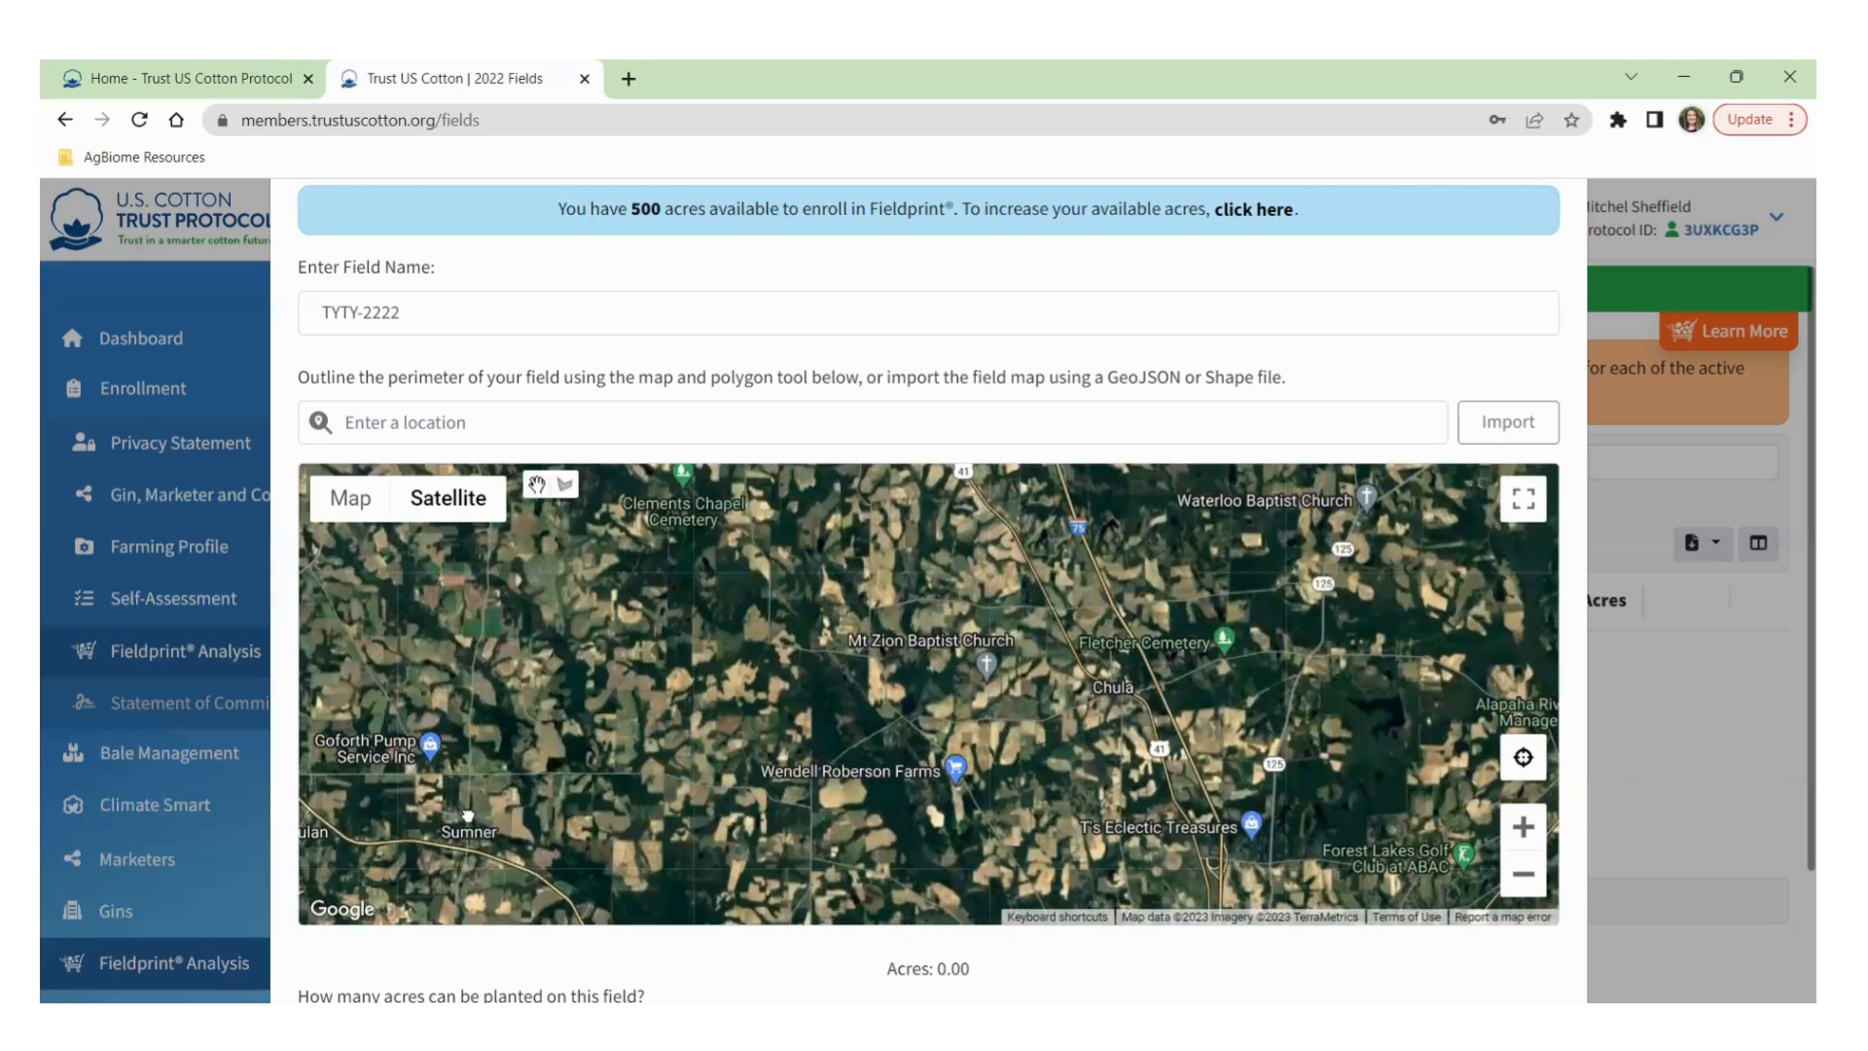
pyautogui.scroll(3, 597, 751)
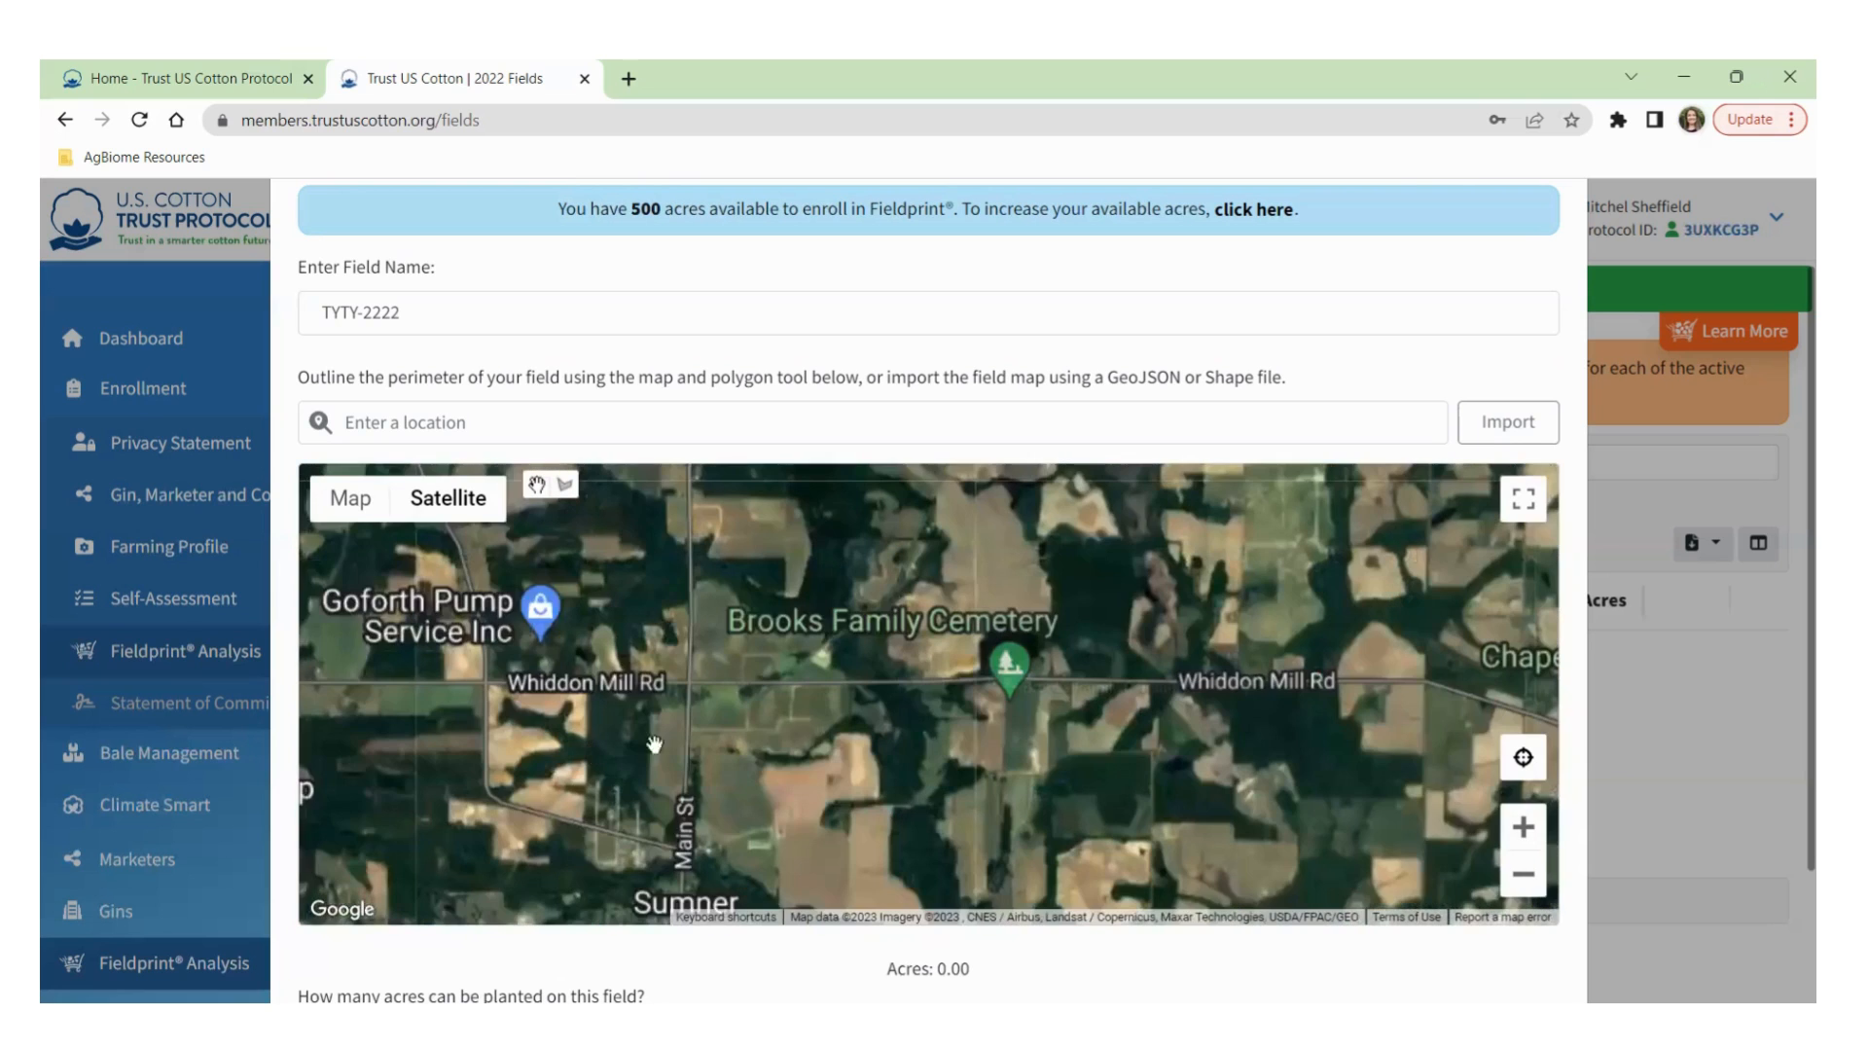
pyautogui.moveTo(1067, 720); pyautogui.dragTo(934, 716)
pyautogui.scroll(1, 932, 720)
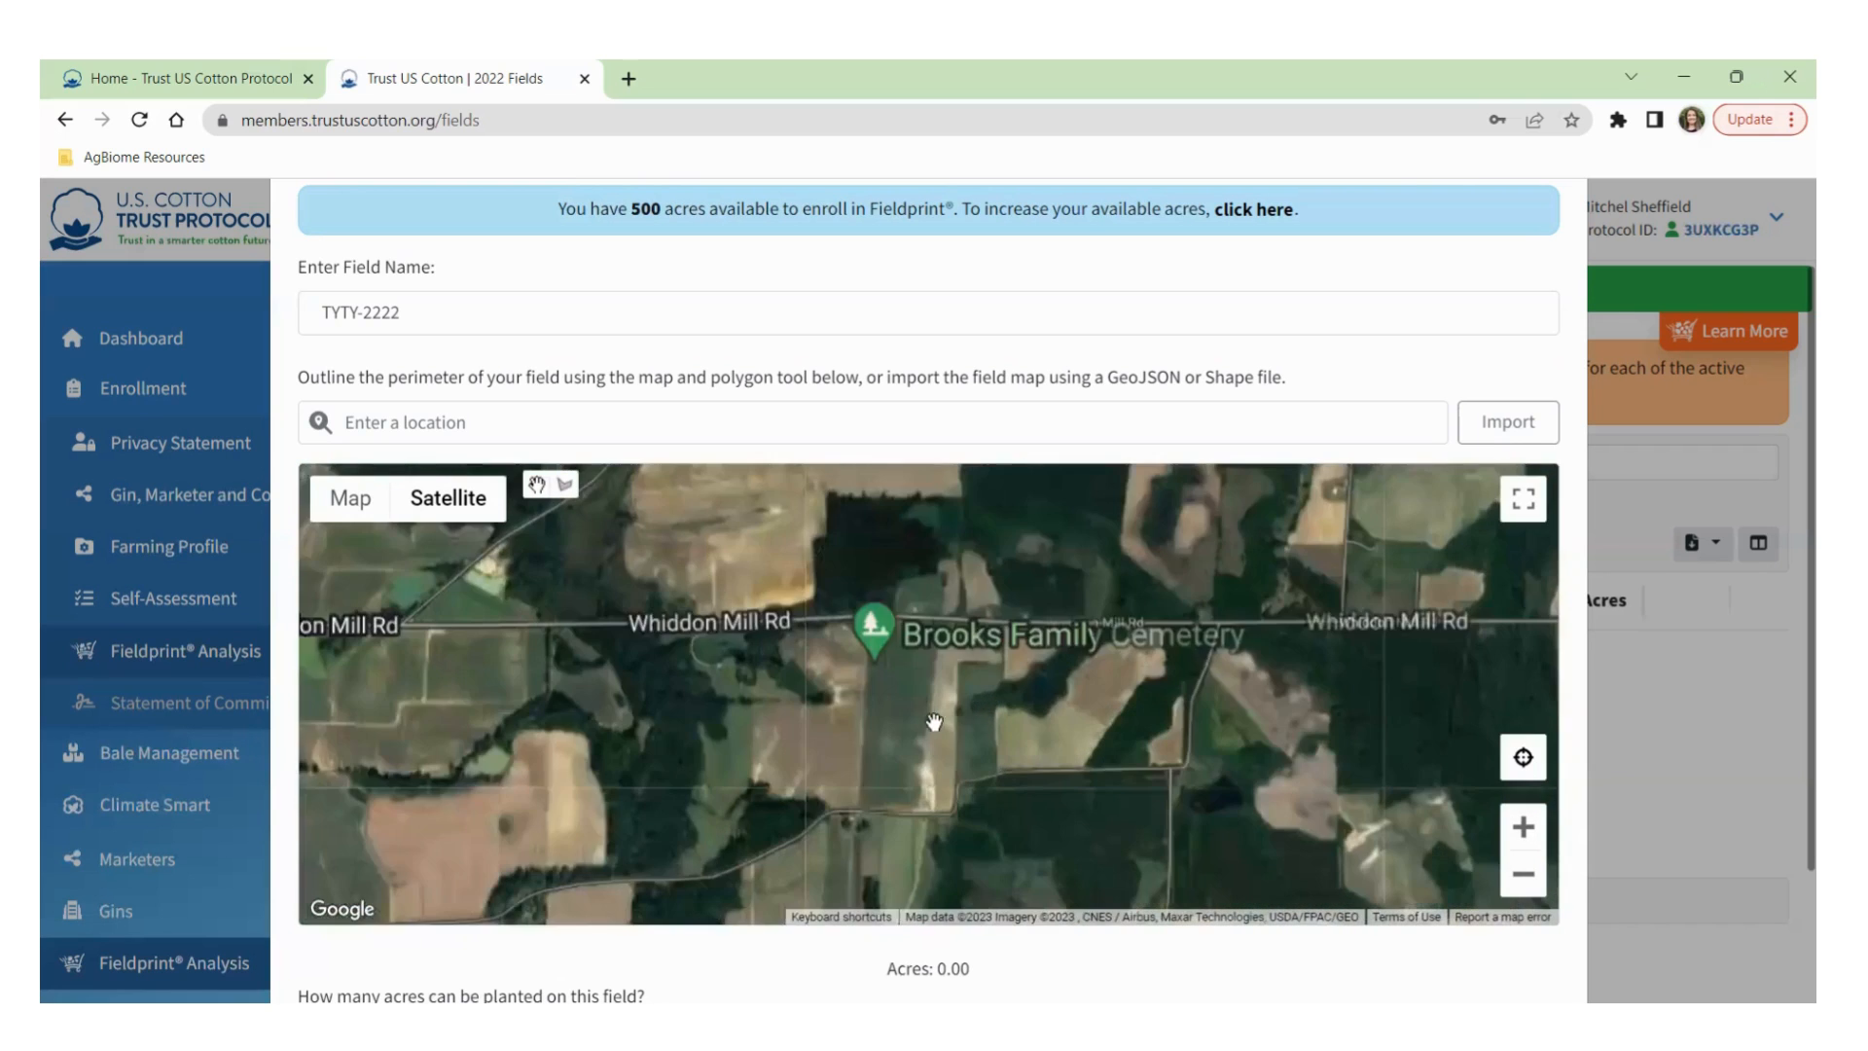
pyautogui.moveTo(1255, 667); pyautogui.dragTo(652, 706)
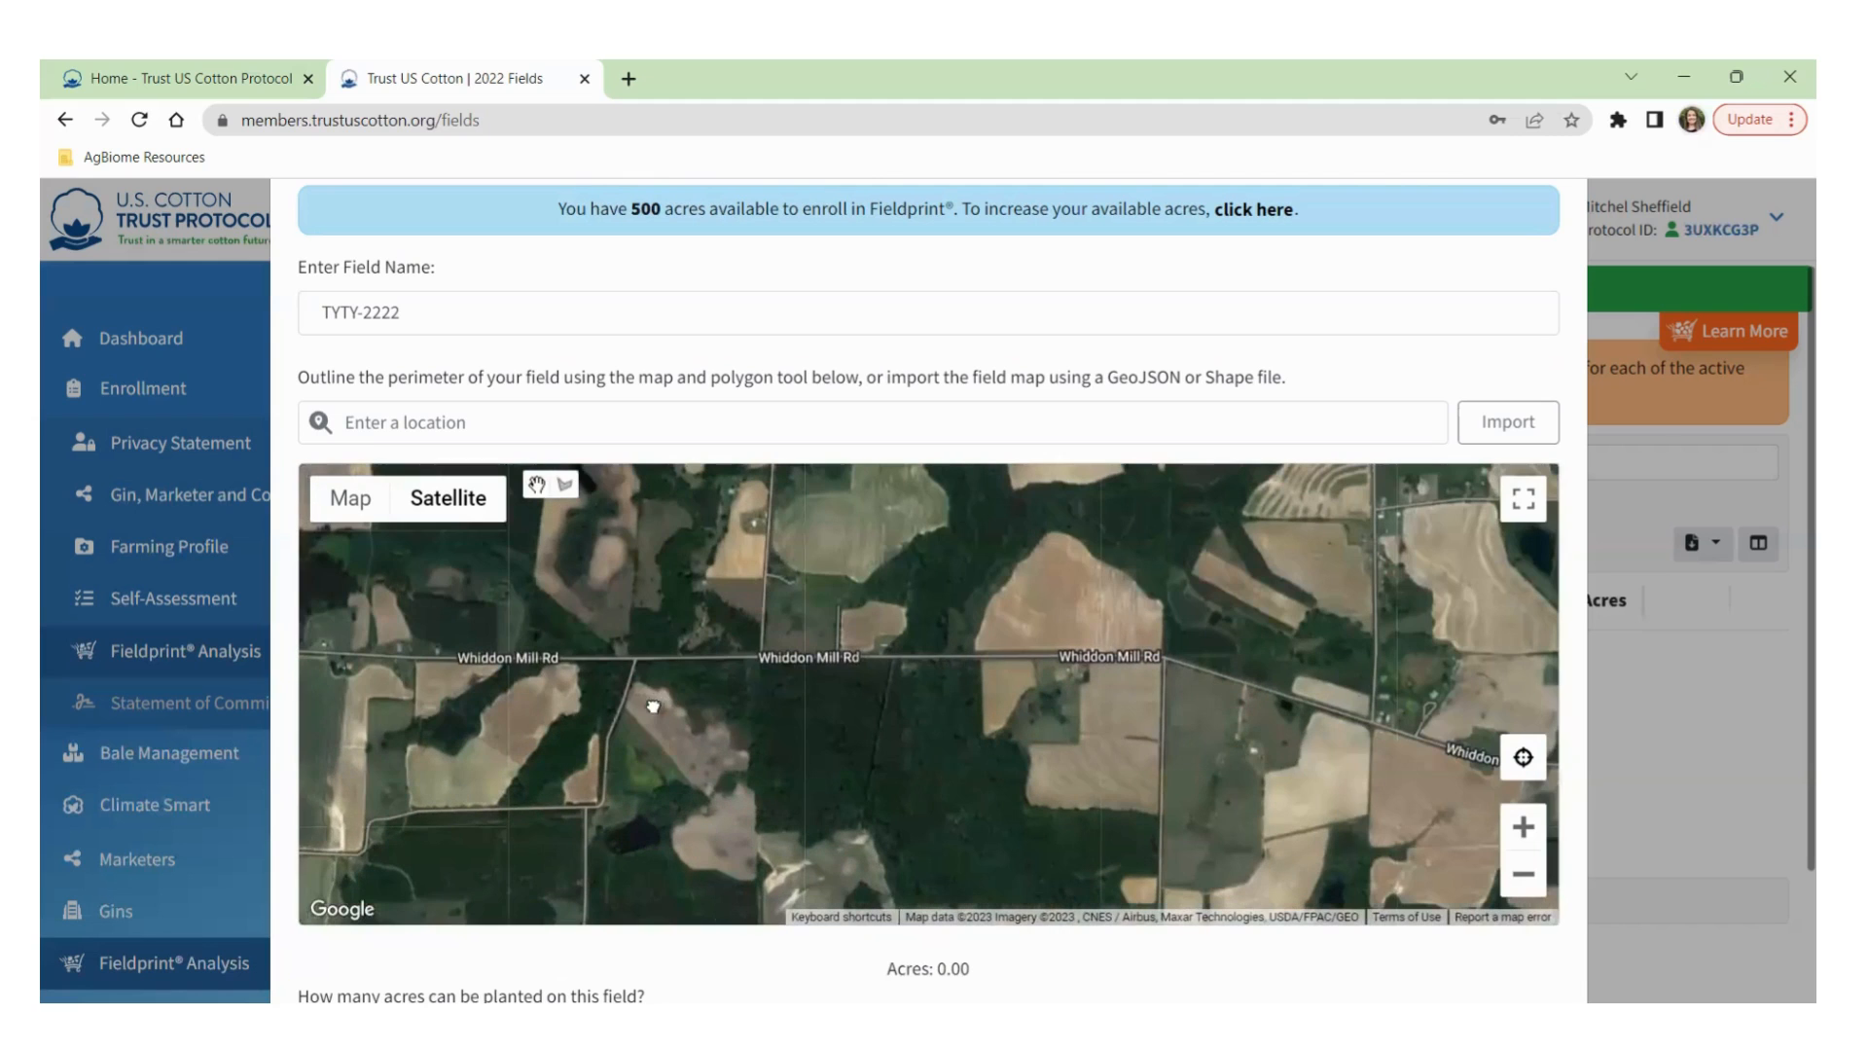
pyautogui.moveTo(1131, 718); pyautogui.dragTo(1054, 720)
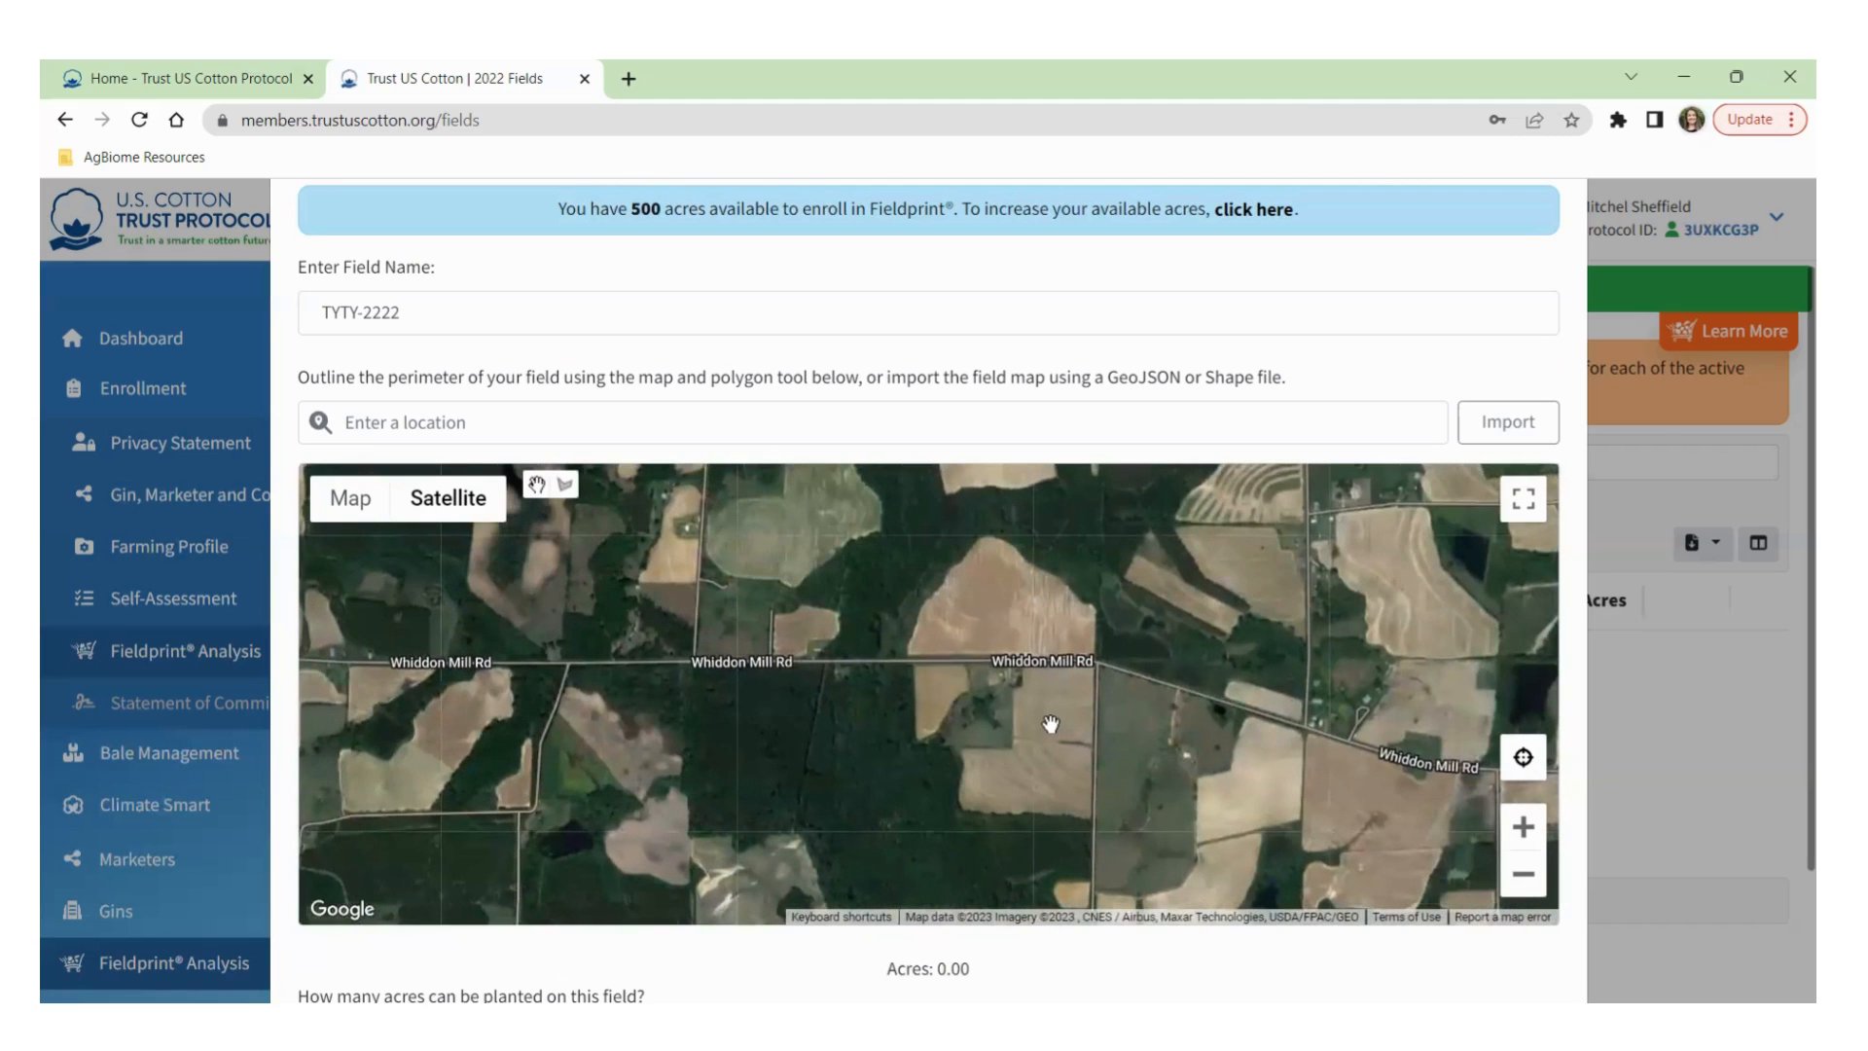
pyautogui.scroll(1, 1054, 721)
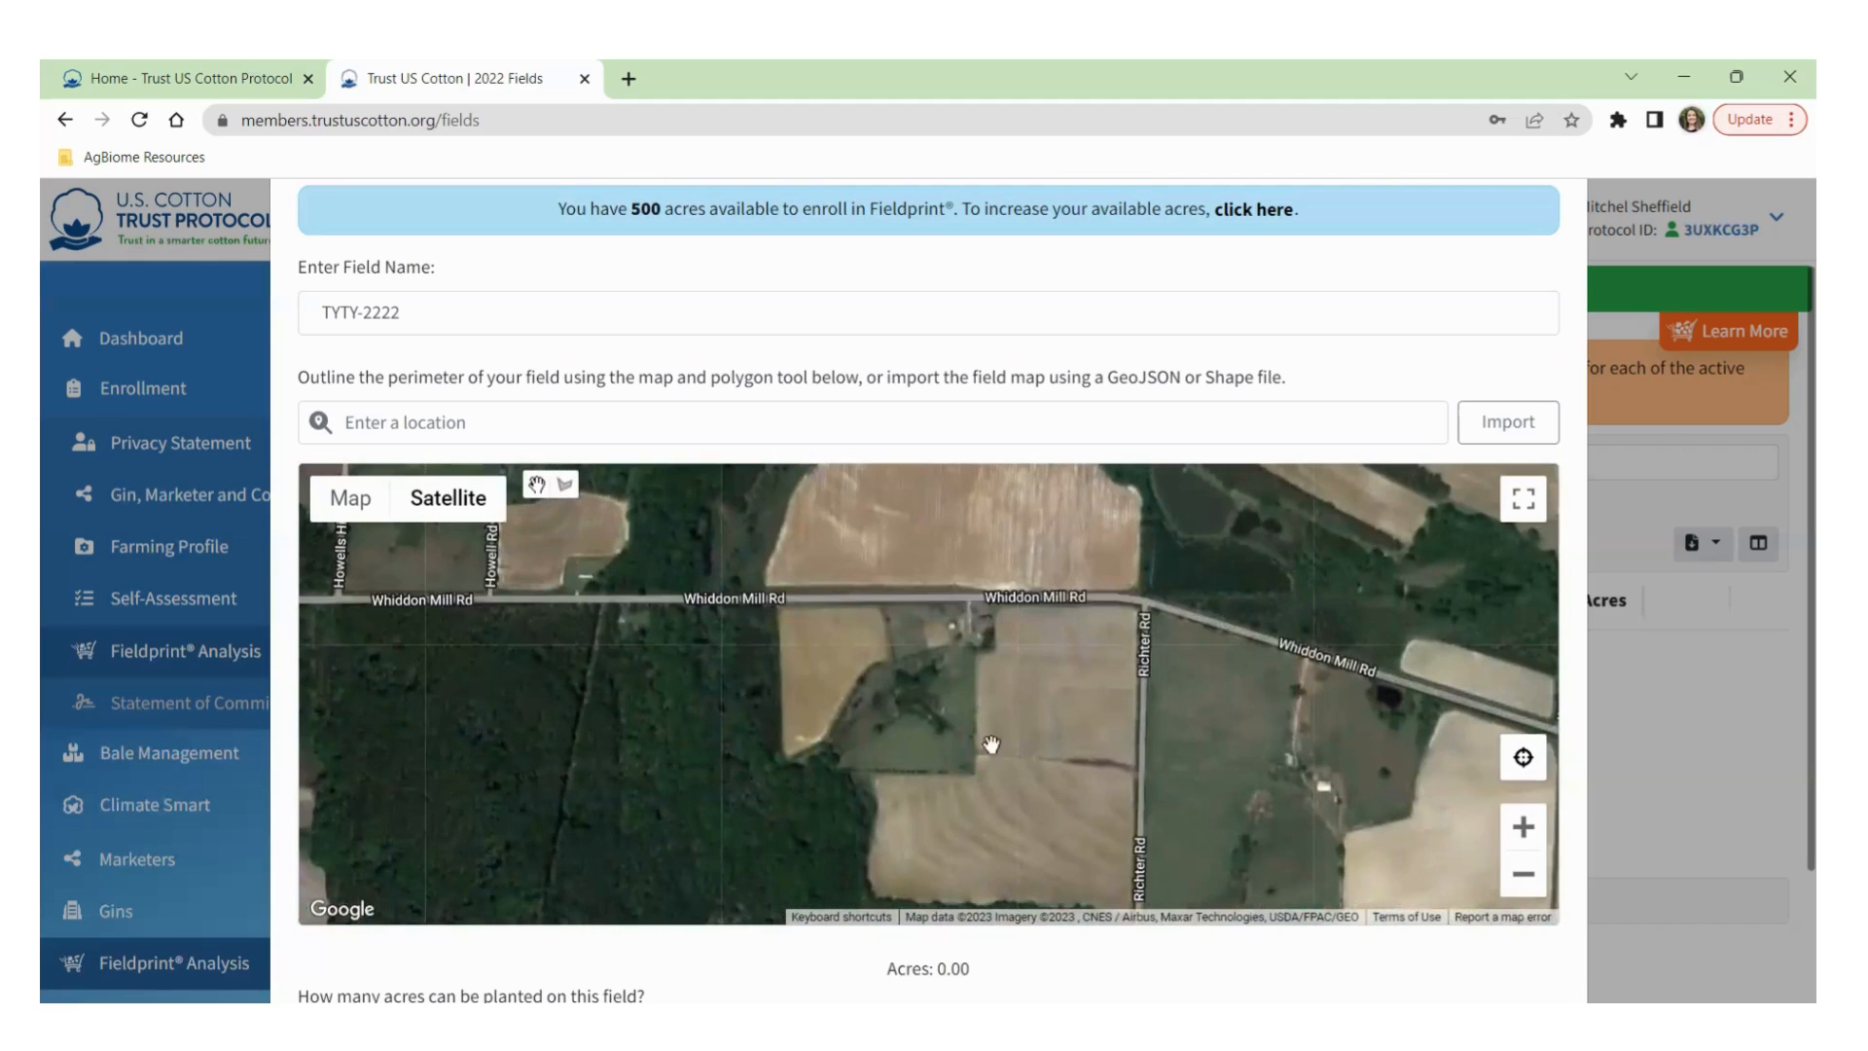
pyautogui.scroll(1, 985, 743)
# Fit the whole tan field south of Whiddon Mill Rd within the map.
pyautogui.moveTo(729, 567); pyautogui.dragTo(852, 635)
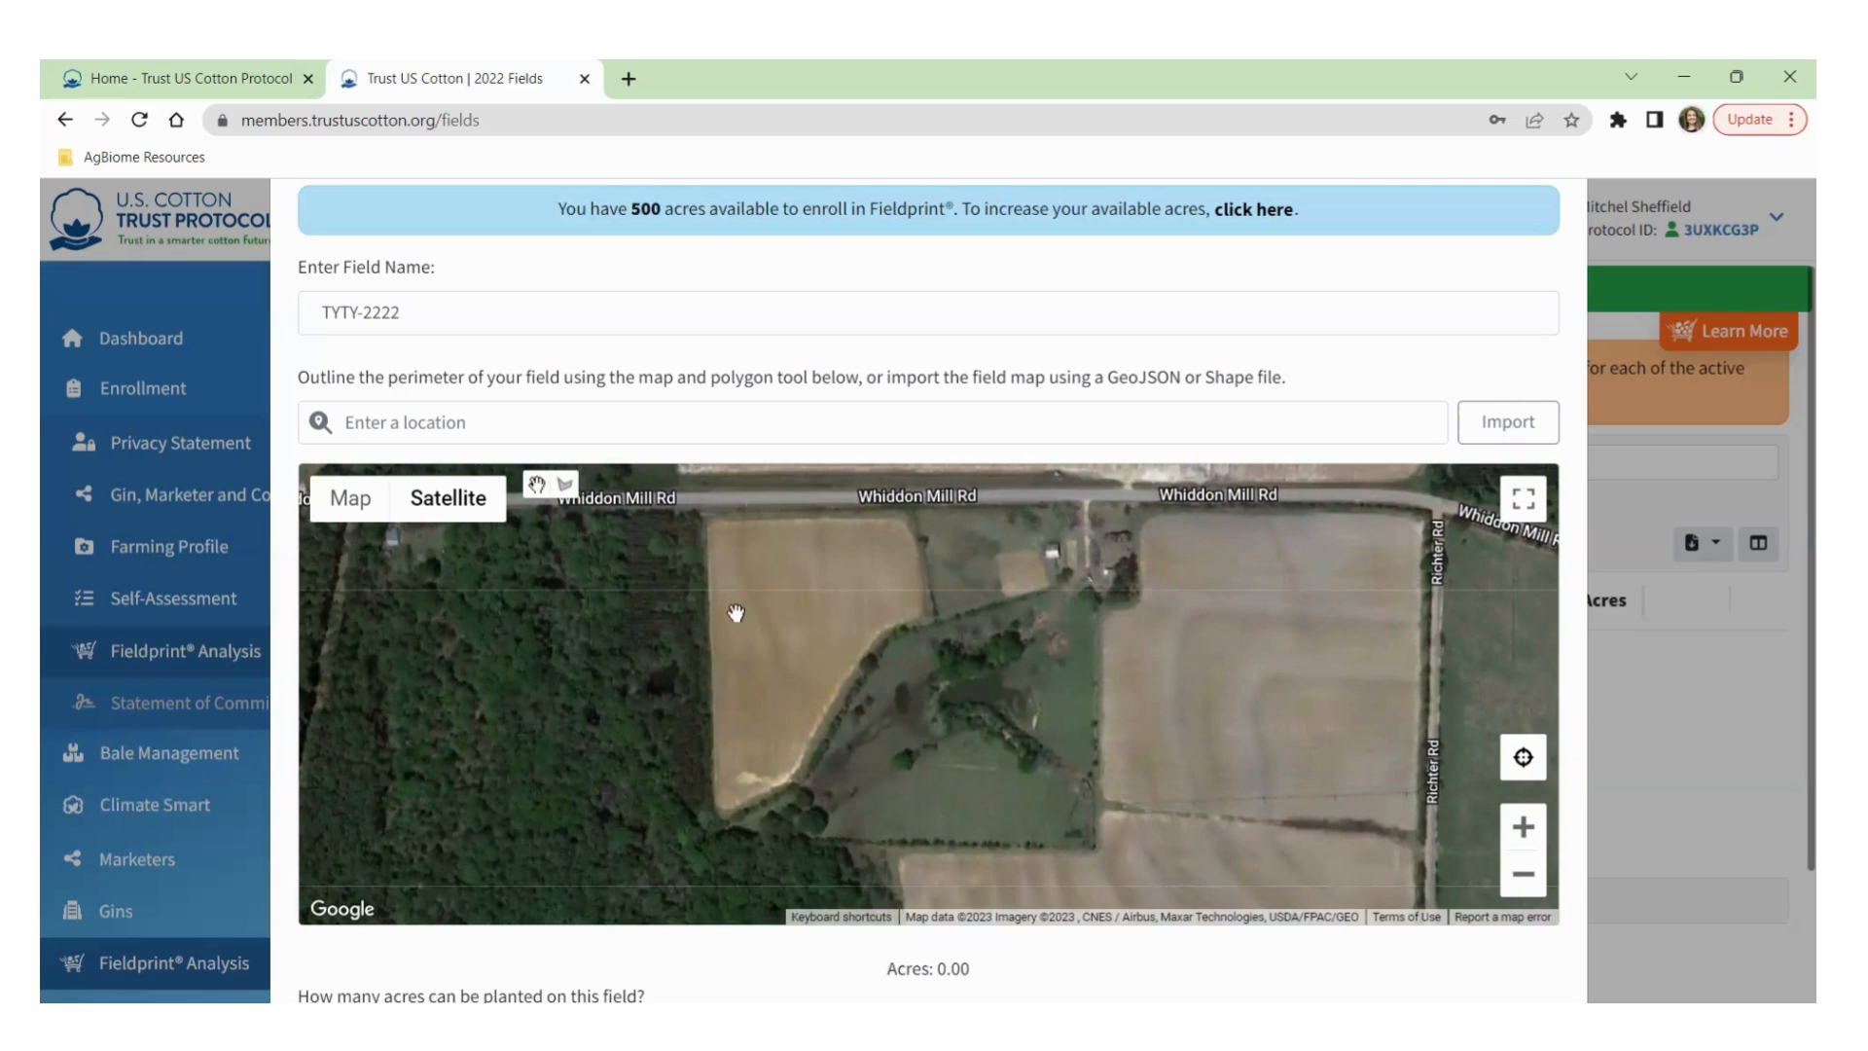
pyautogui.scroll(1, 856, 559)
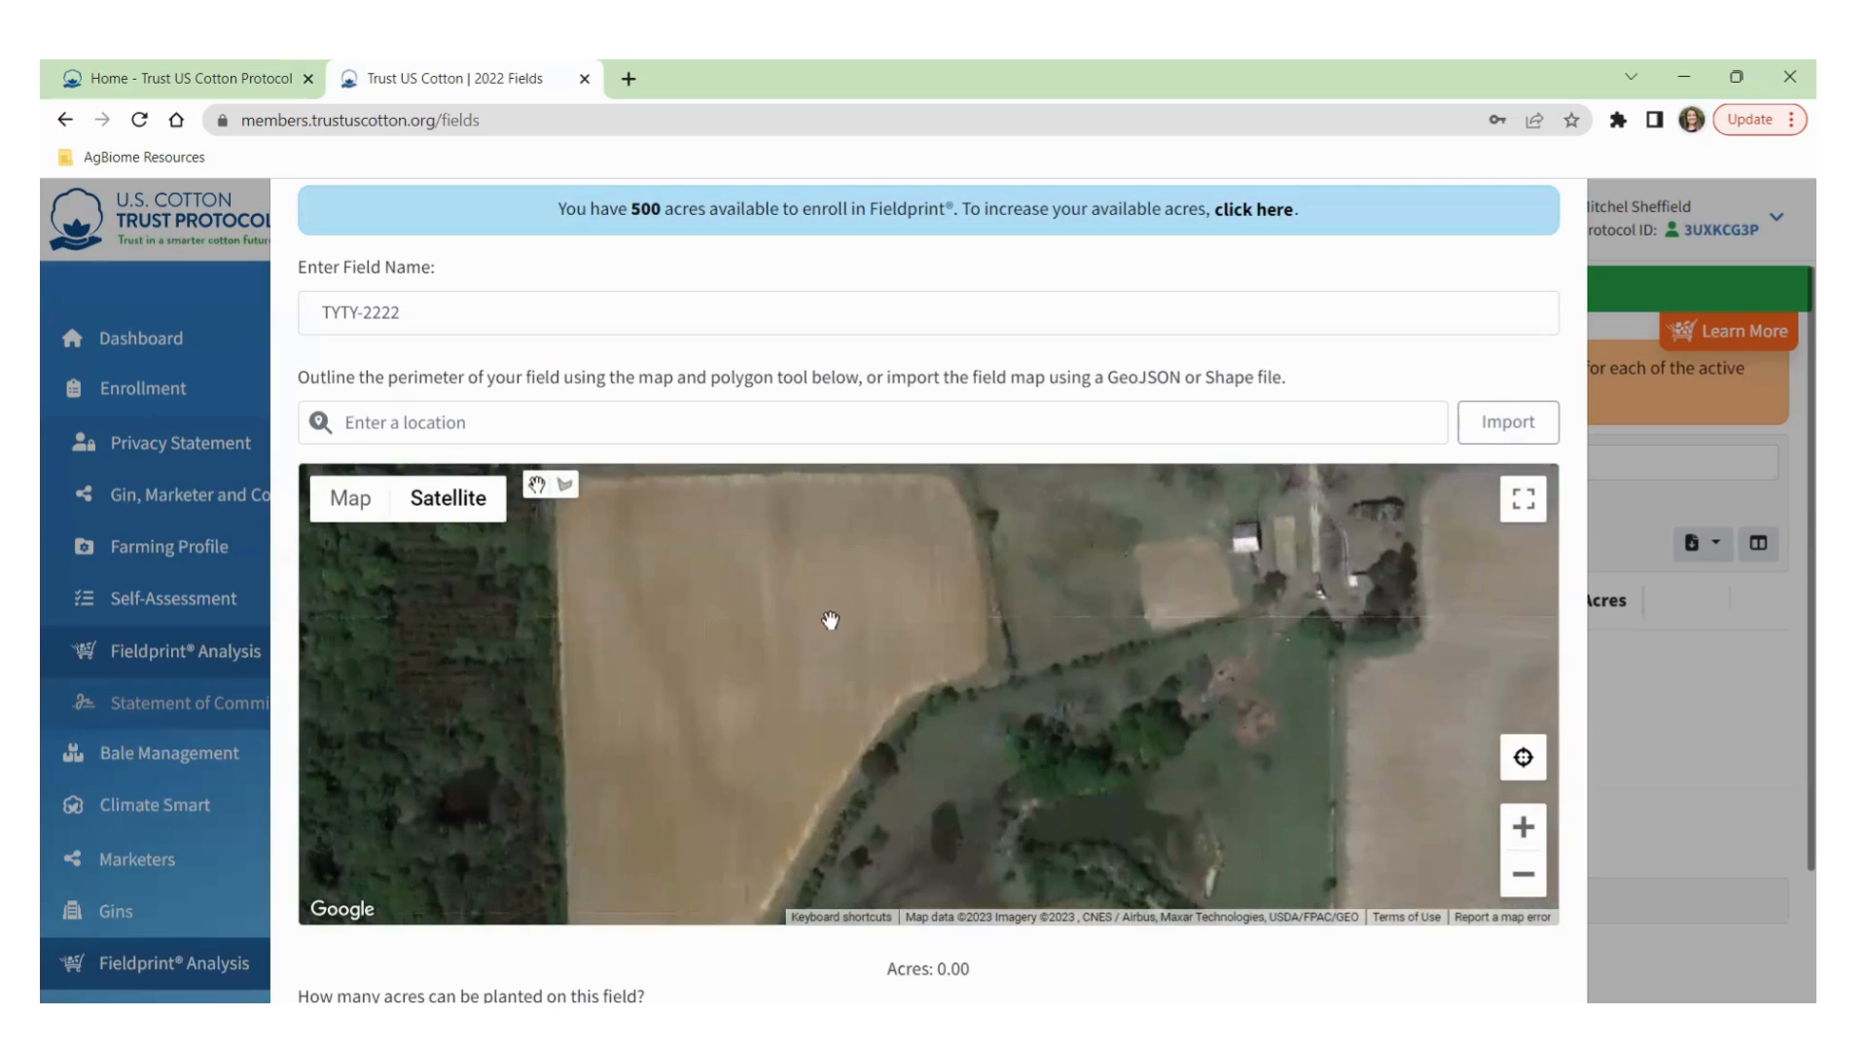
pyautogui.scroll(1, 846, 605)
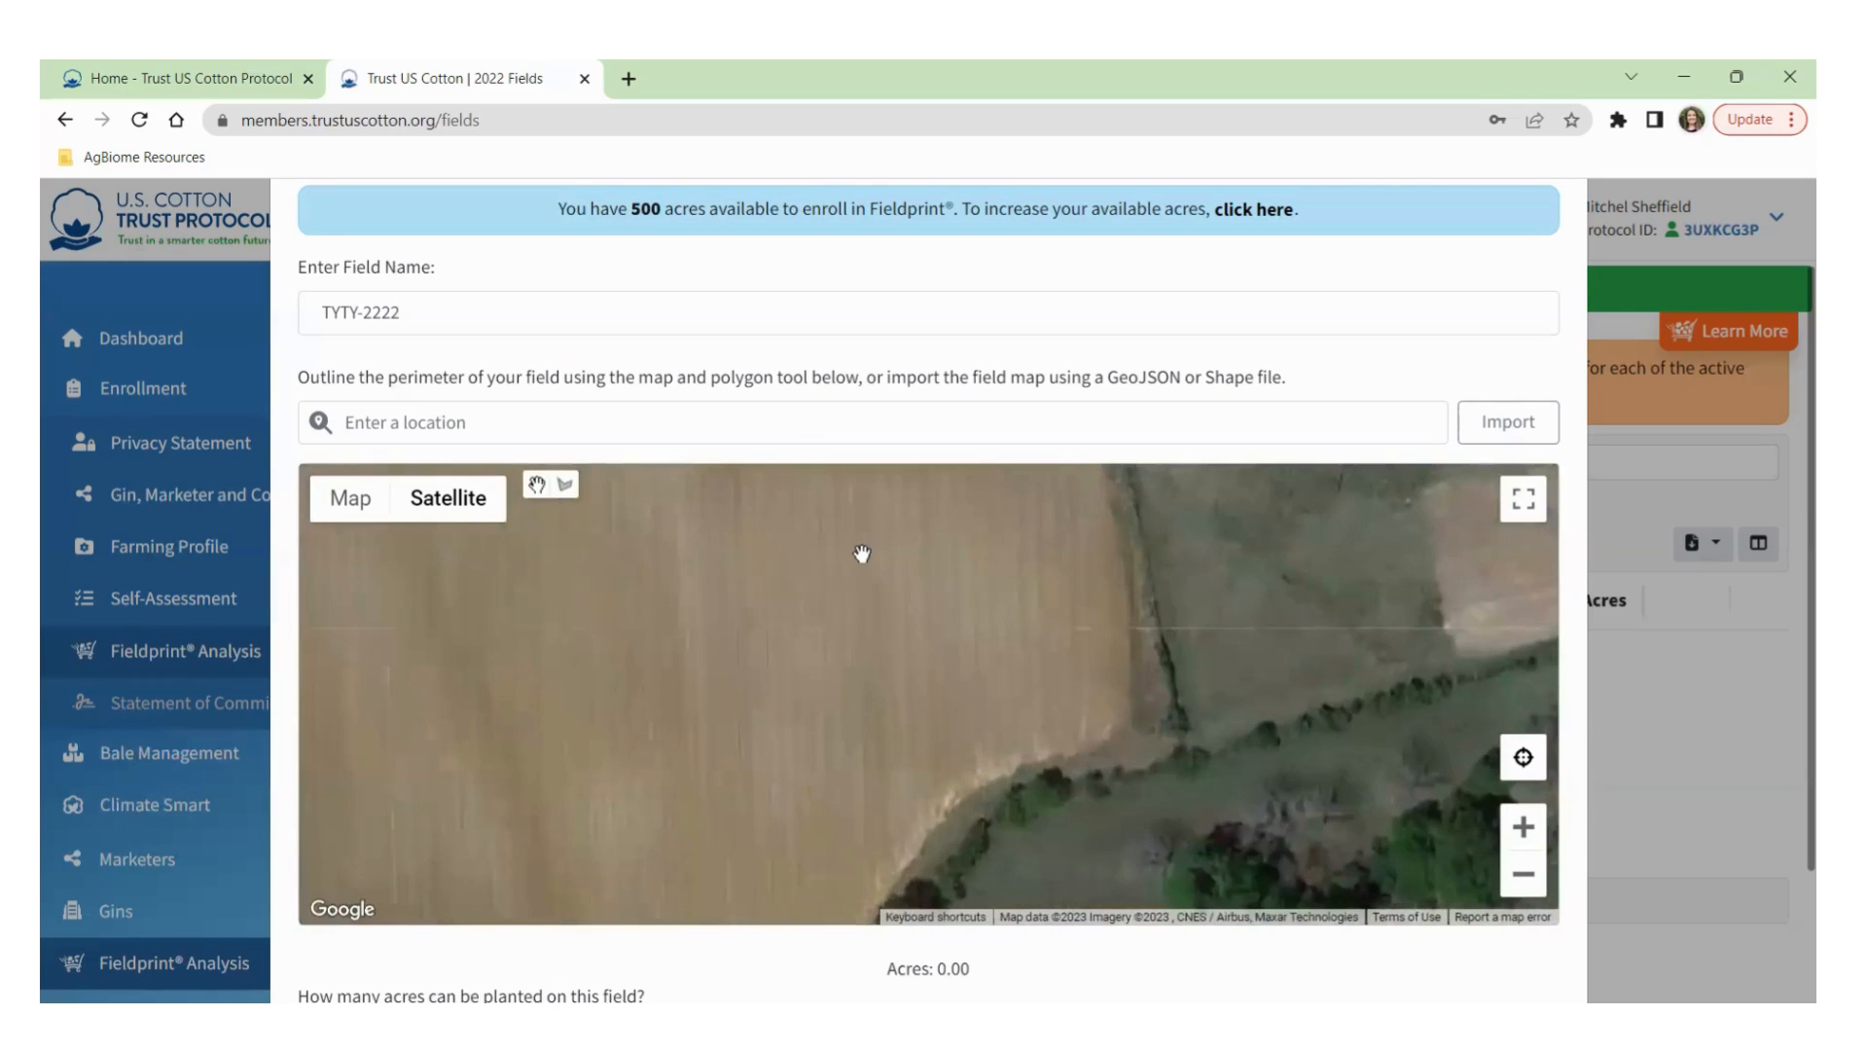
pyautogui.moveTo(864, 572); pyautogui.dragTo(935, 800)
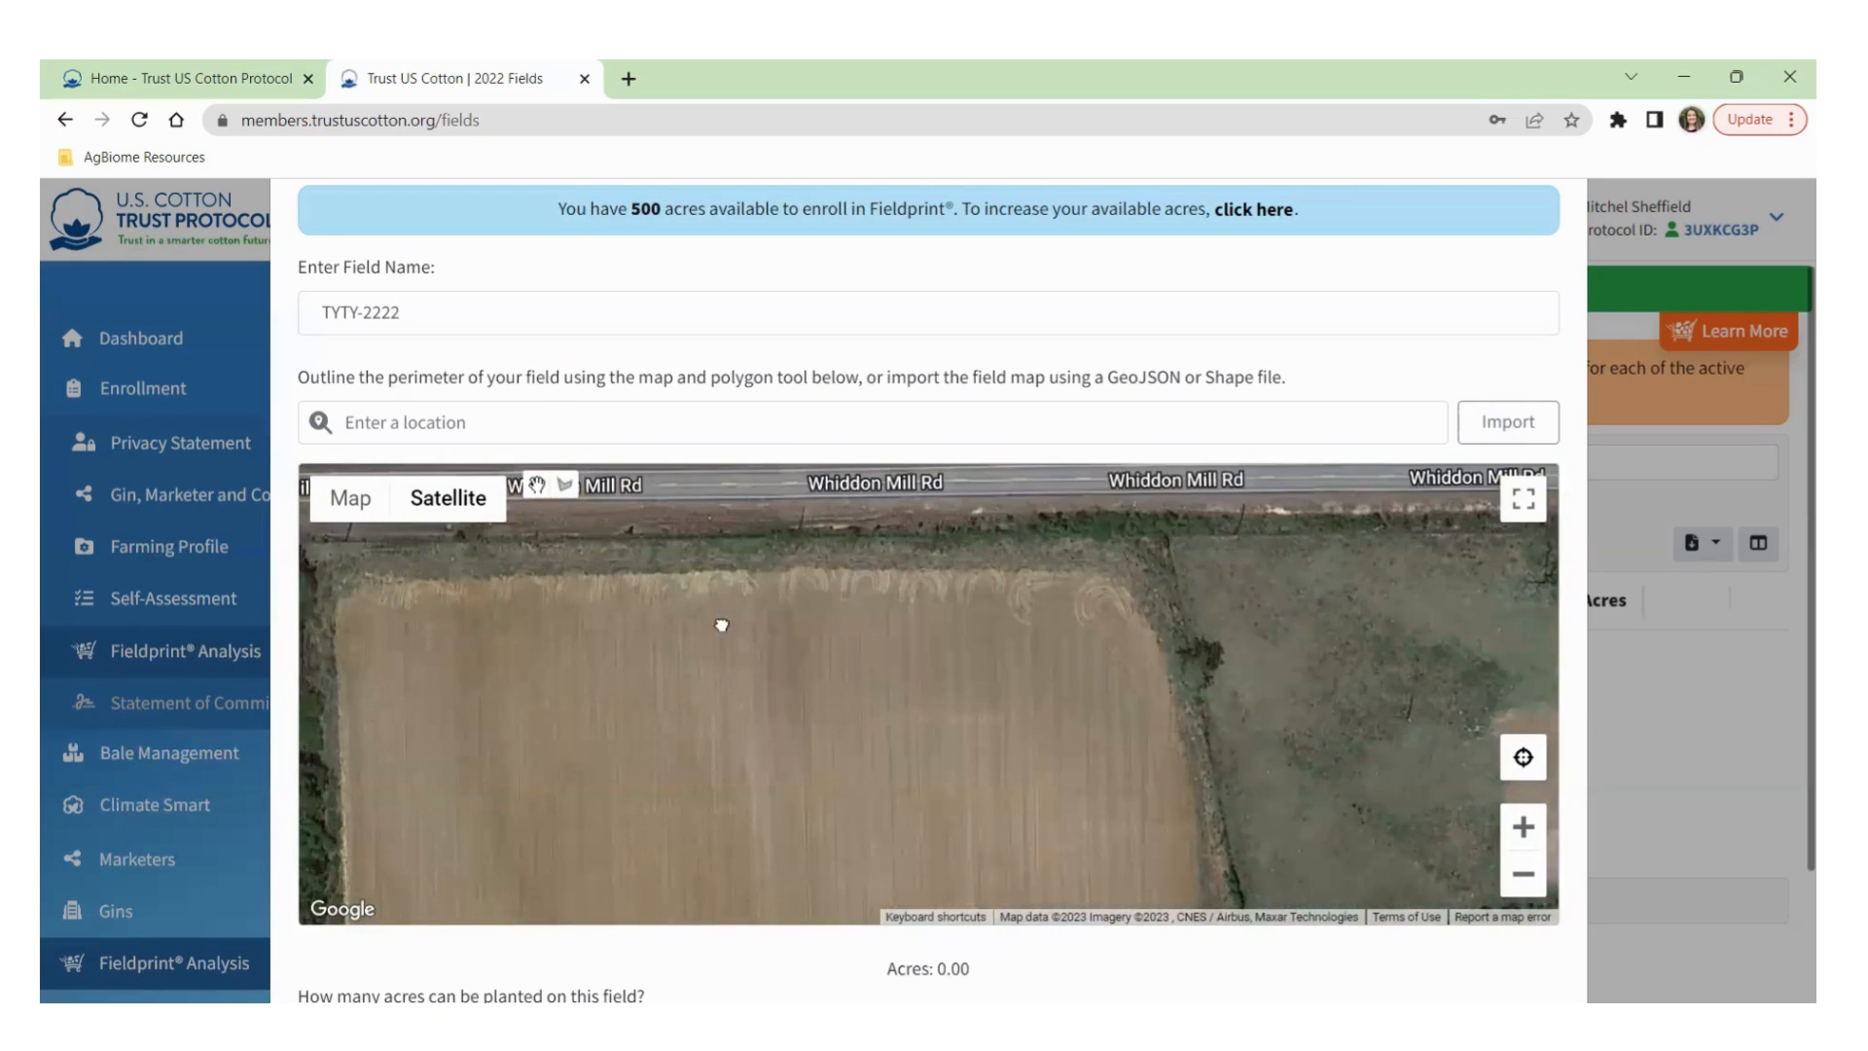
pyautogui.moveTo(720, 626); pyautogui.dragTo(792, 625)
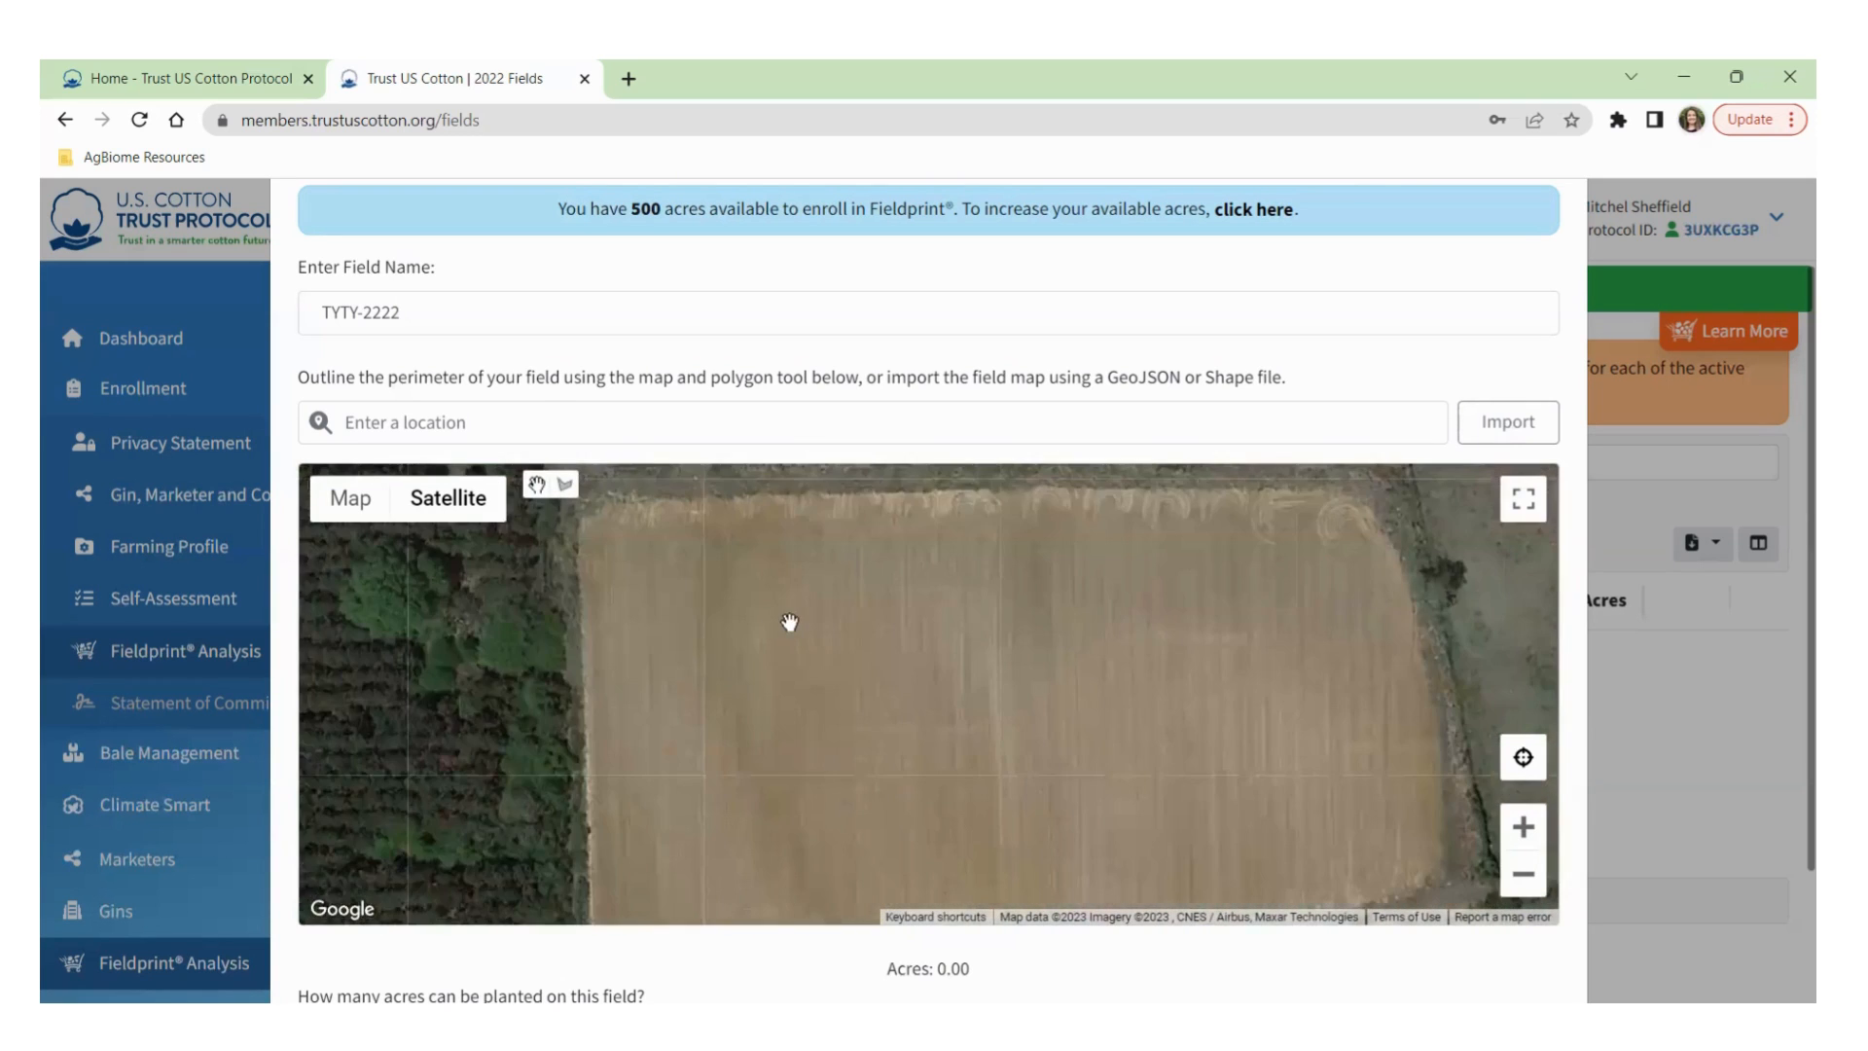
pyautogui.scroll(-1, 823, 696)
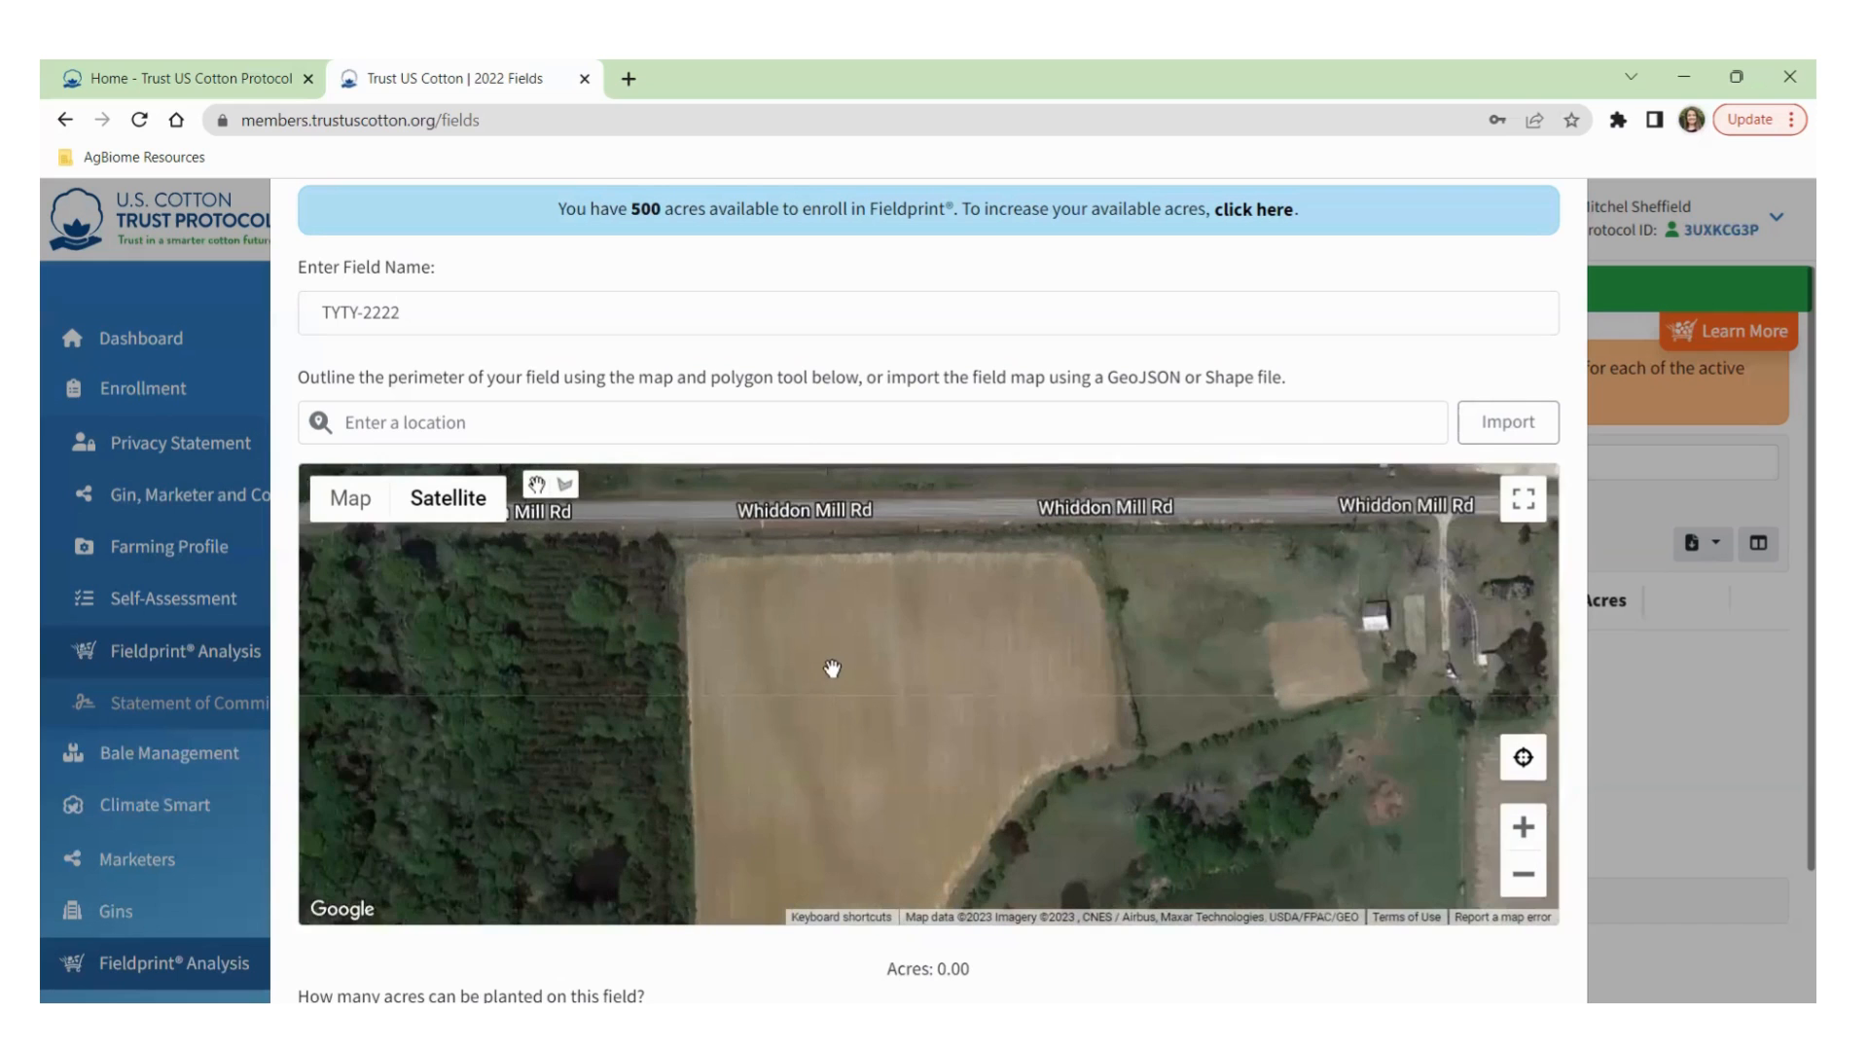
pyautogui.scroll(-2, 830, 669)
pyautogui.moveTo(826, 714); pyautogui.dragTo(797, 663)
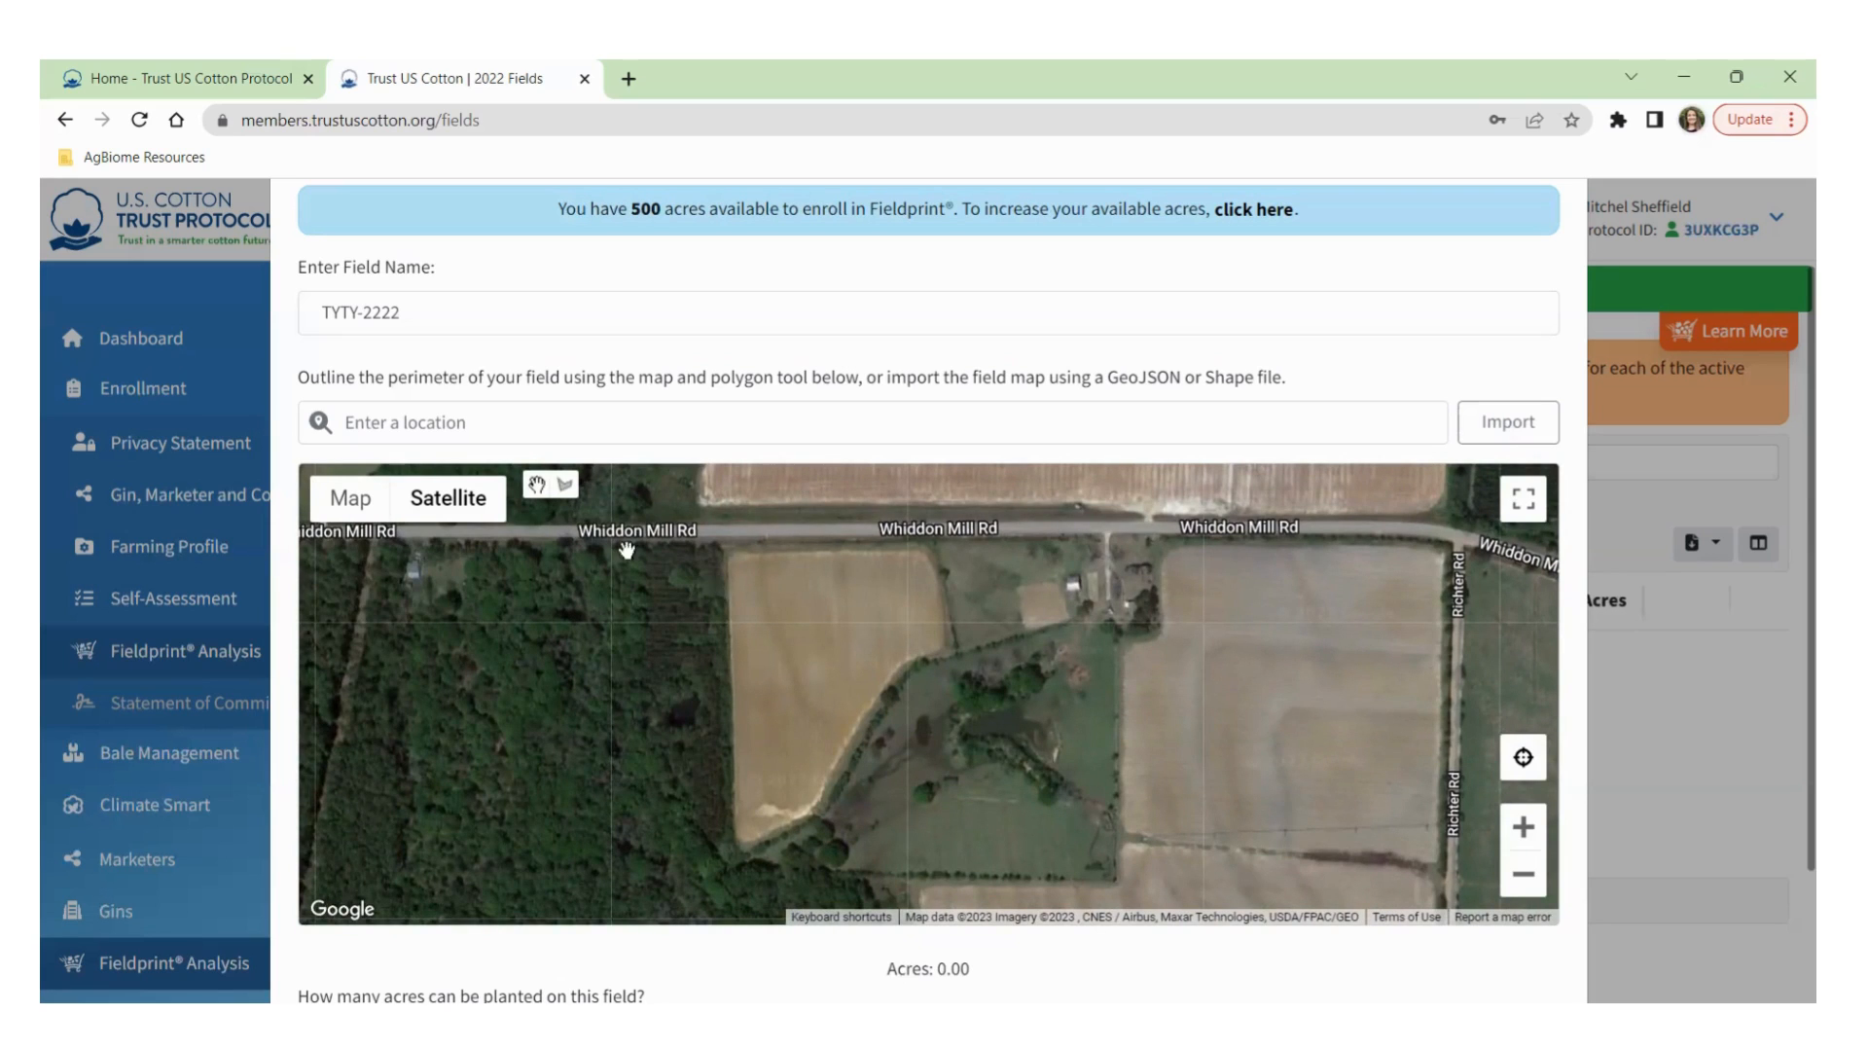
# Switch to the Draw a shape polygon tool and zoom in closer on the field.
pyautogui.click(565, 494)
pyautogui.scroll(1, 734, 576)
pyautogui.scroll(1, 729, 566)
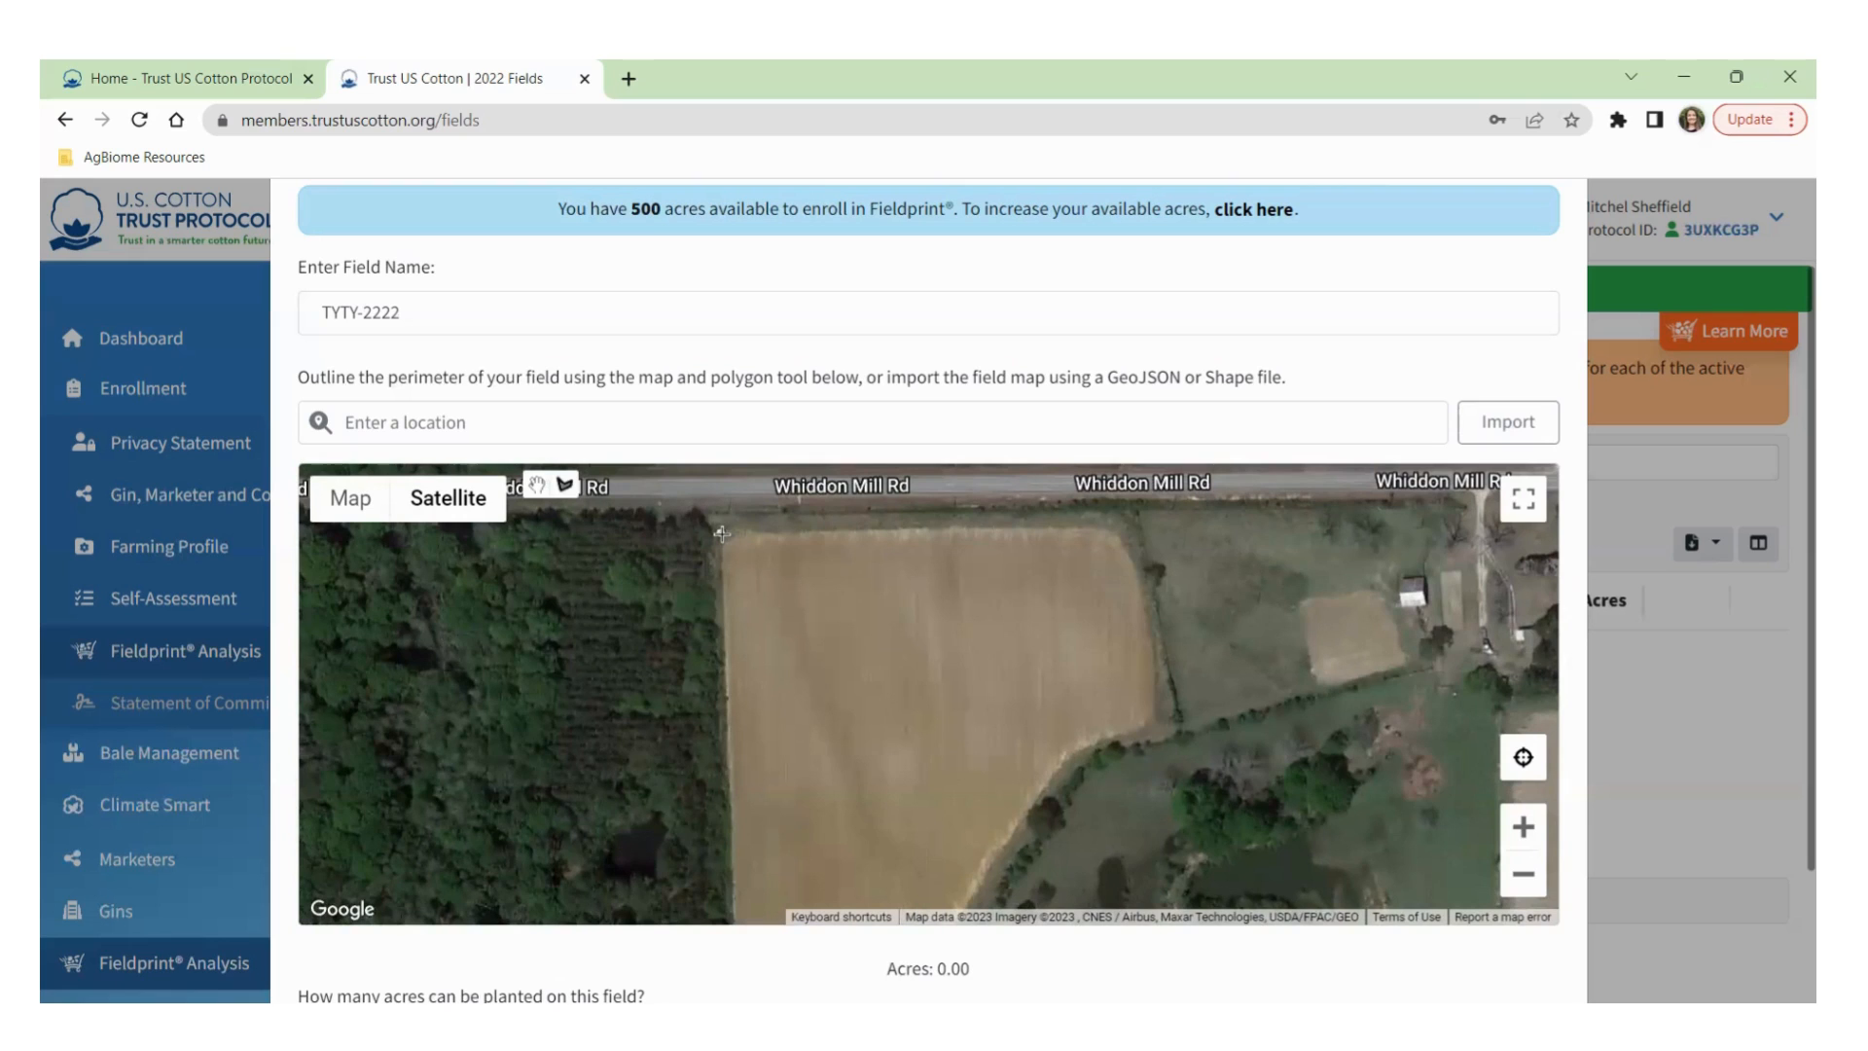
# Trace outline points along the field's top edge and curving right side south of Whiddon Mill Rd.
pyautogui.click(722, 533)
pyautogui.click(1116, 530)
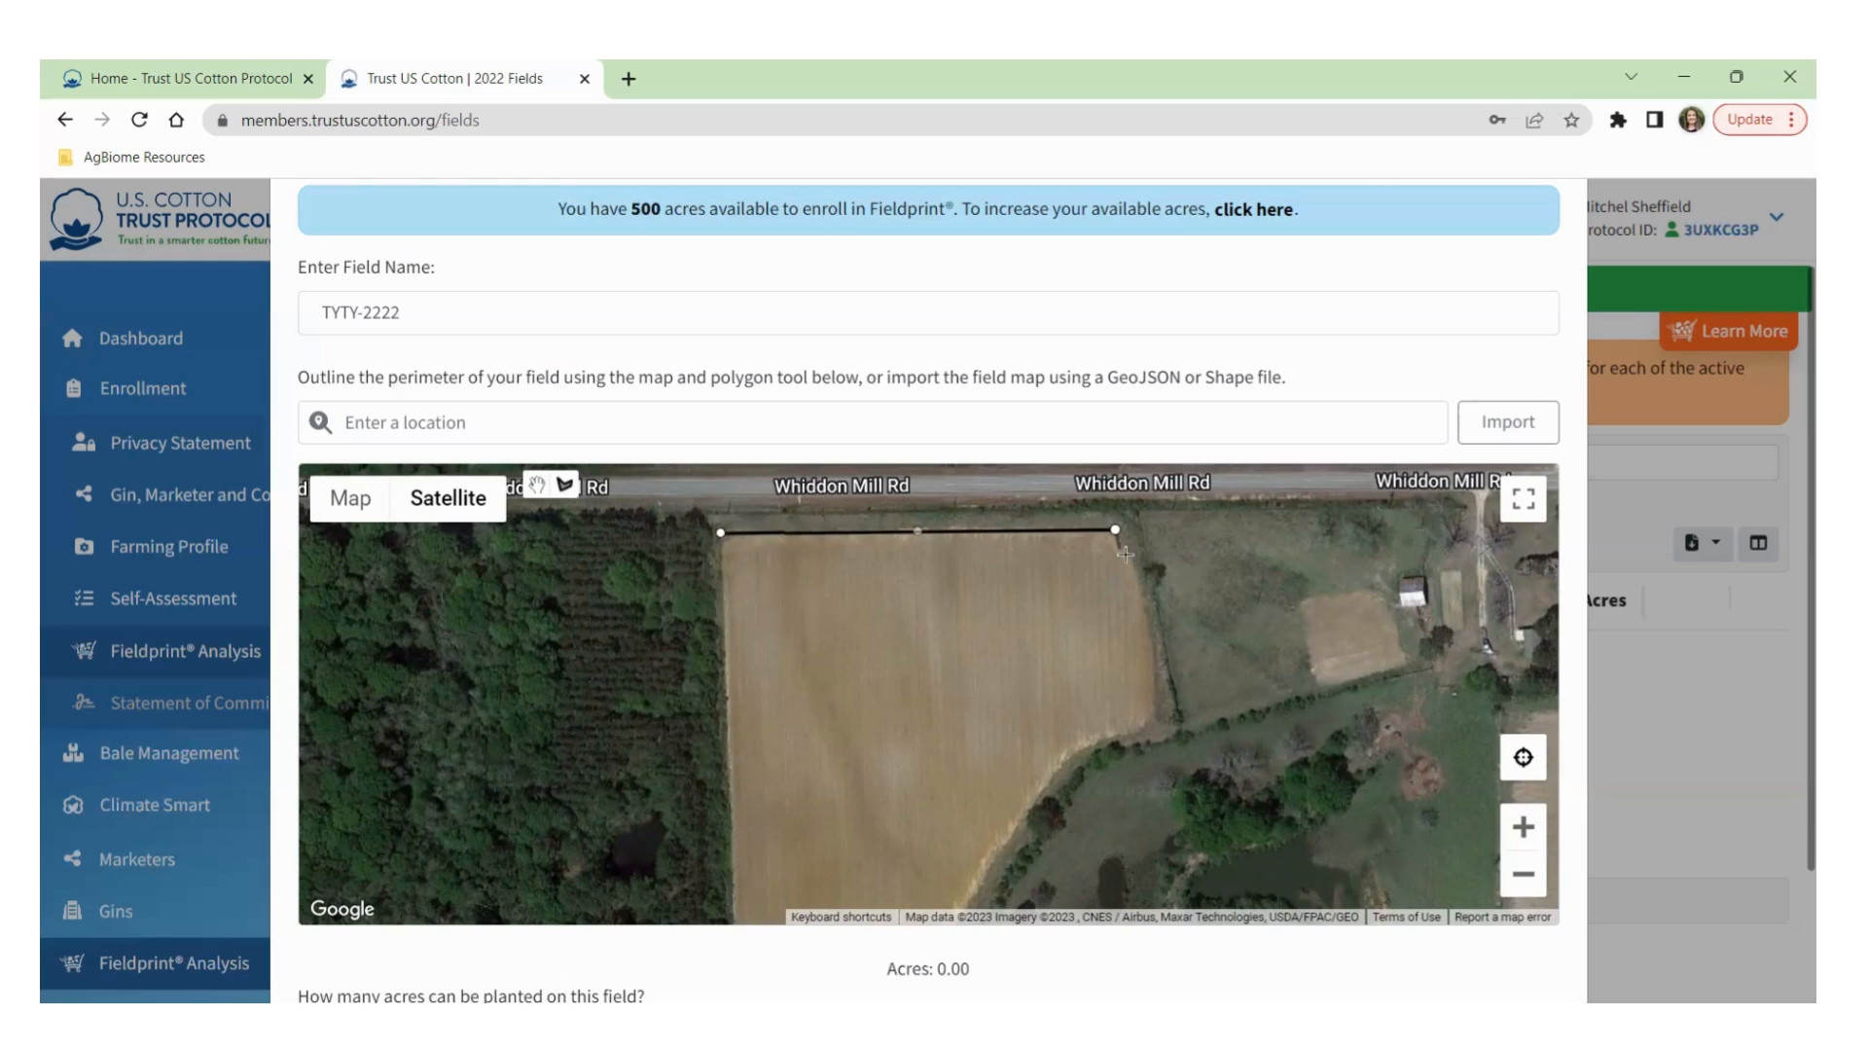
pyautogui.click(1137, 559)
pyautogui.click(1151, 613)
pyautogui.click(1157, 699)
pyautogui.click(1150, 728)
pyautogui.click(1081, 746)
pyautogui.moveTo(999, 839); pyautogui.dragTo(1073, 595)
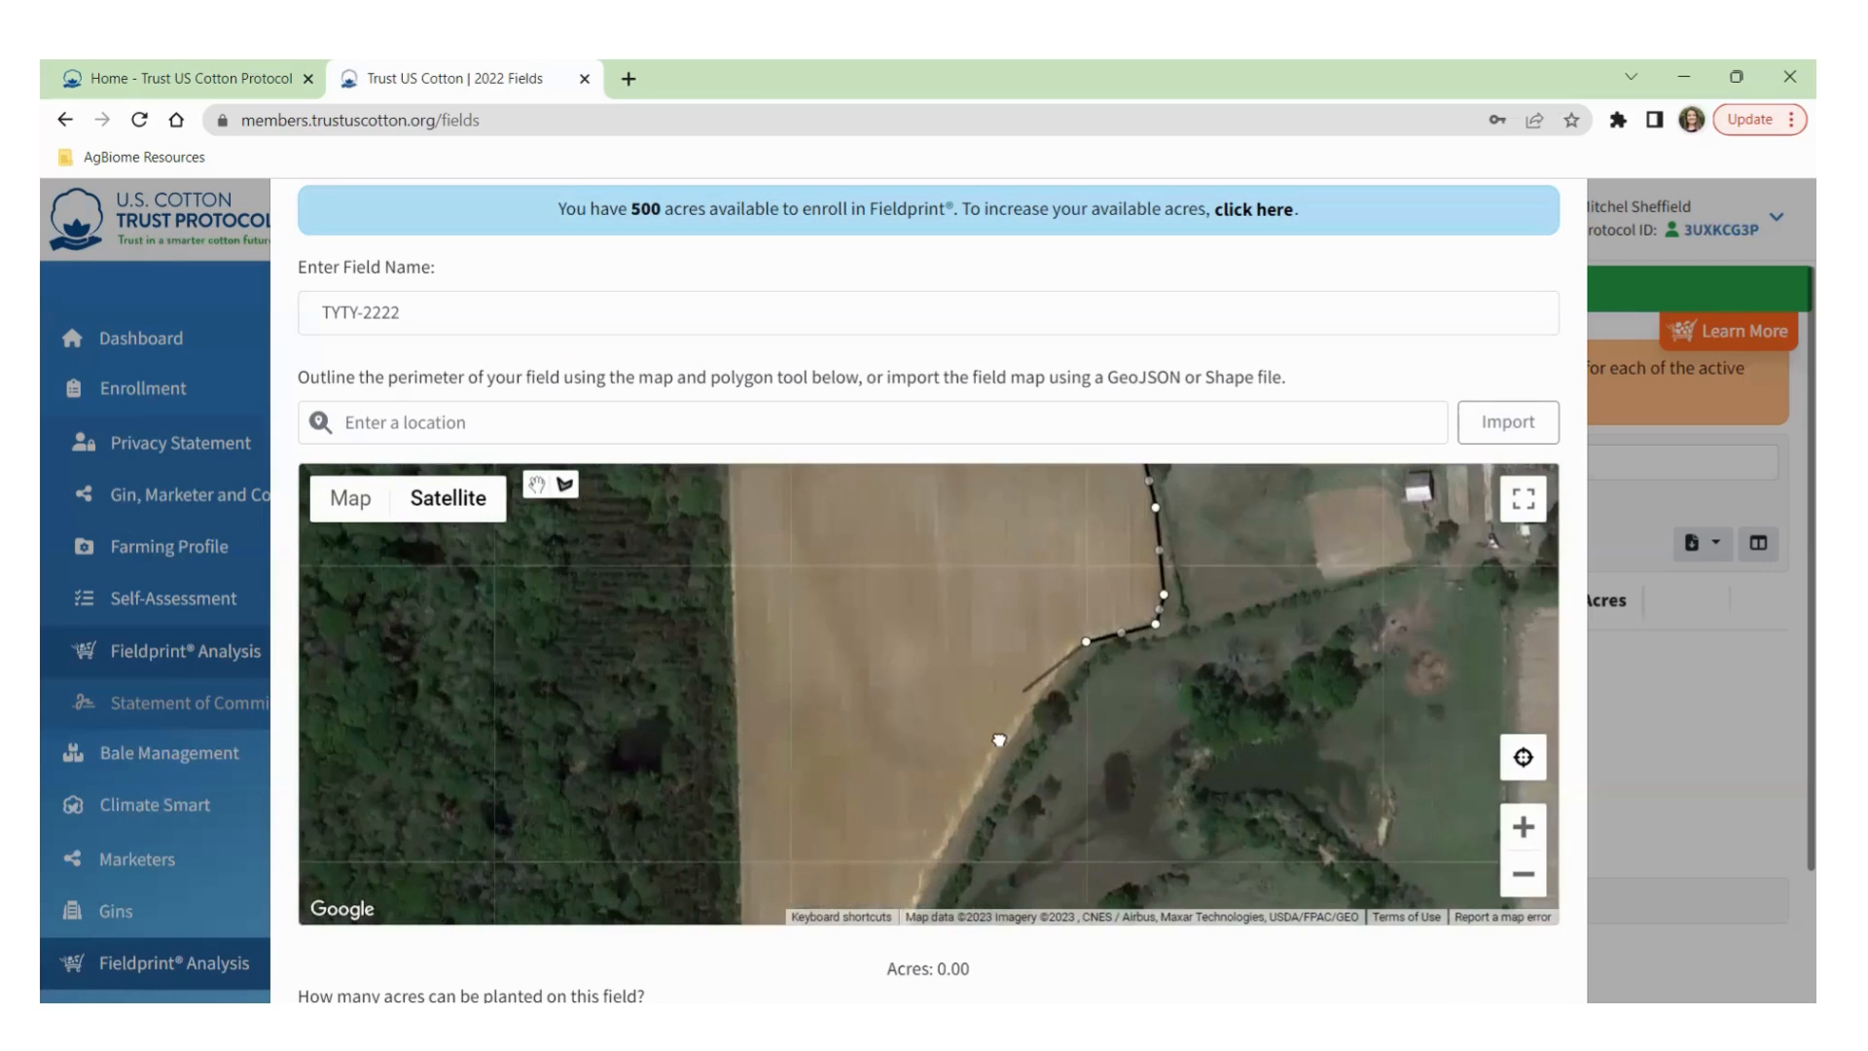
pyautogui.moveTo(1064, 619)
pyautogui.mouseDown()
pyautogui.moveTo(1025, 687)
pyautogui.moveTo(1065, 635)
pyautogui.mouseUp()
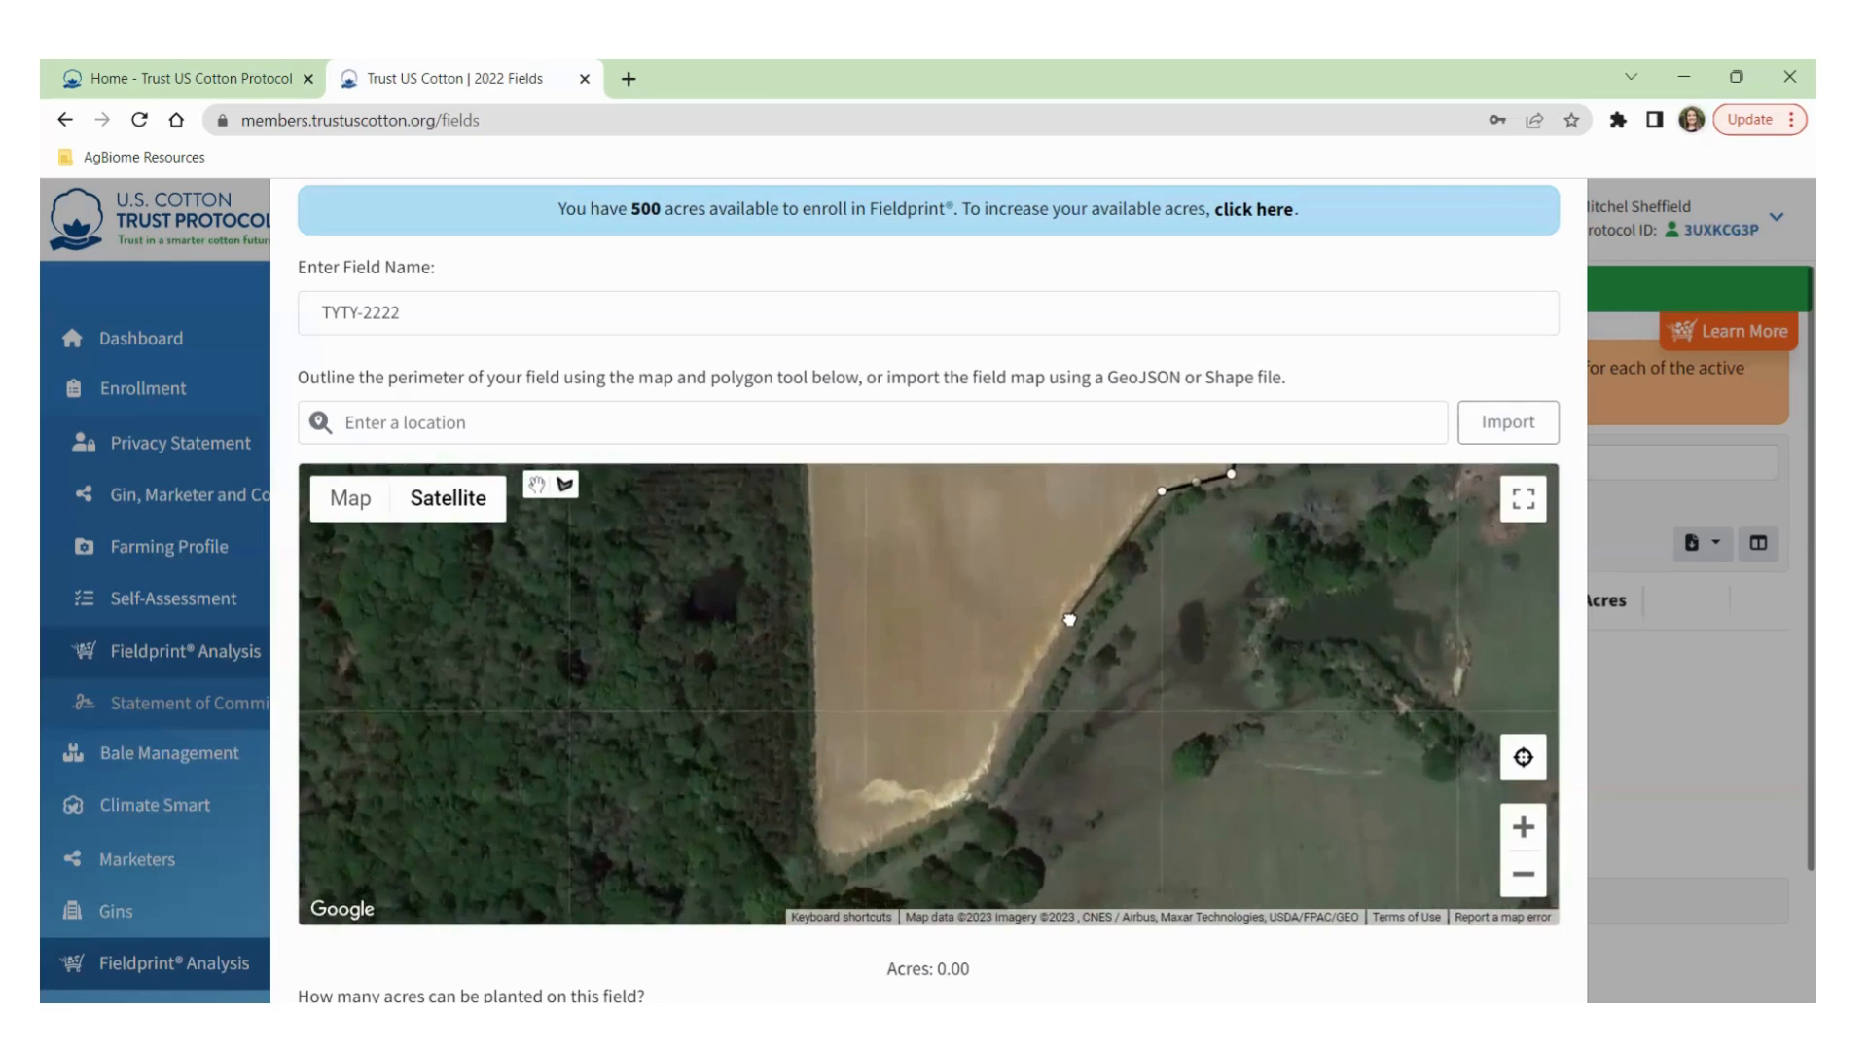
# Continue the outline along the tree line and left side, closing it at the first corner.
pyautogui.click(997, 734)
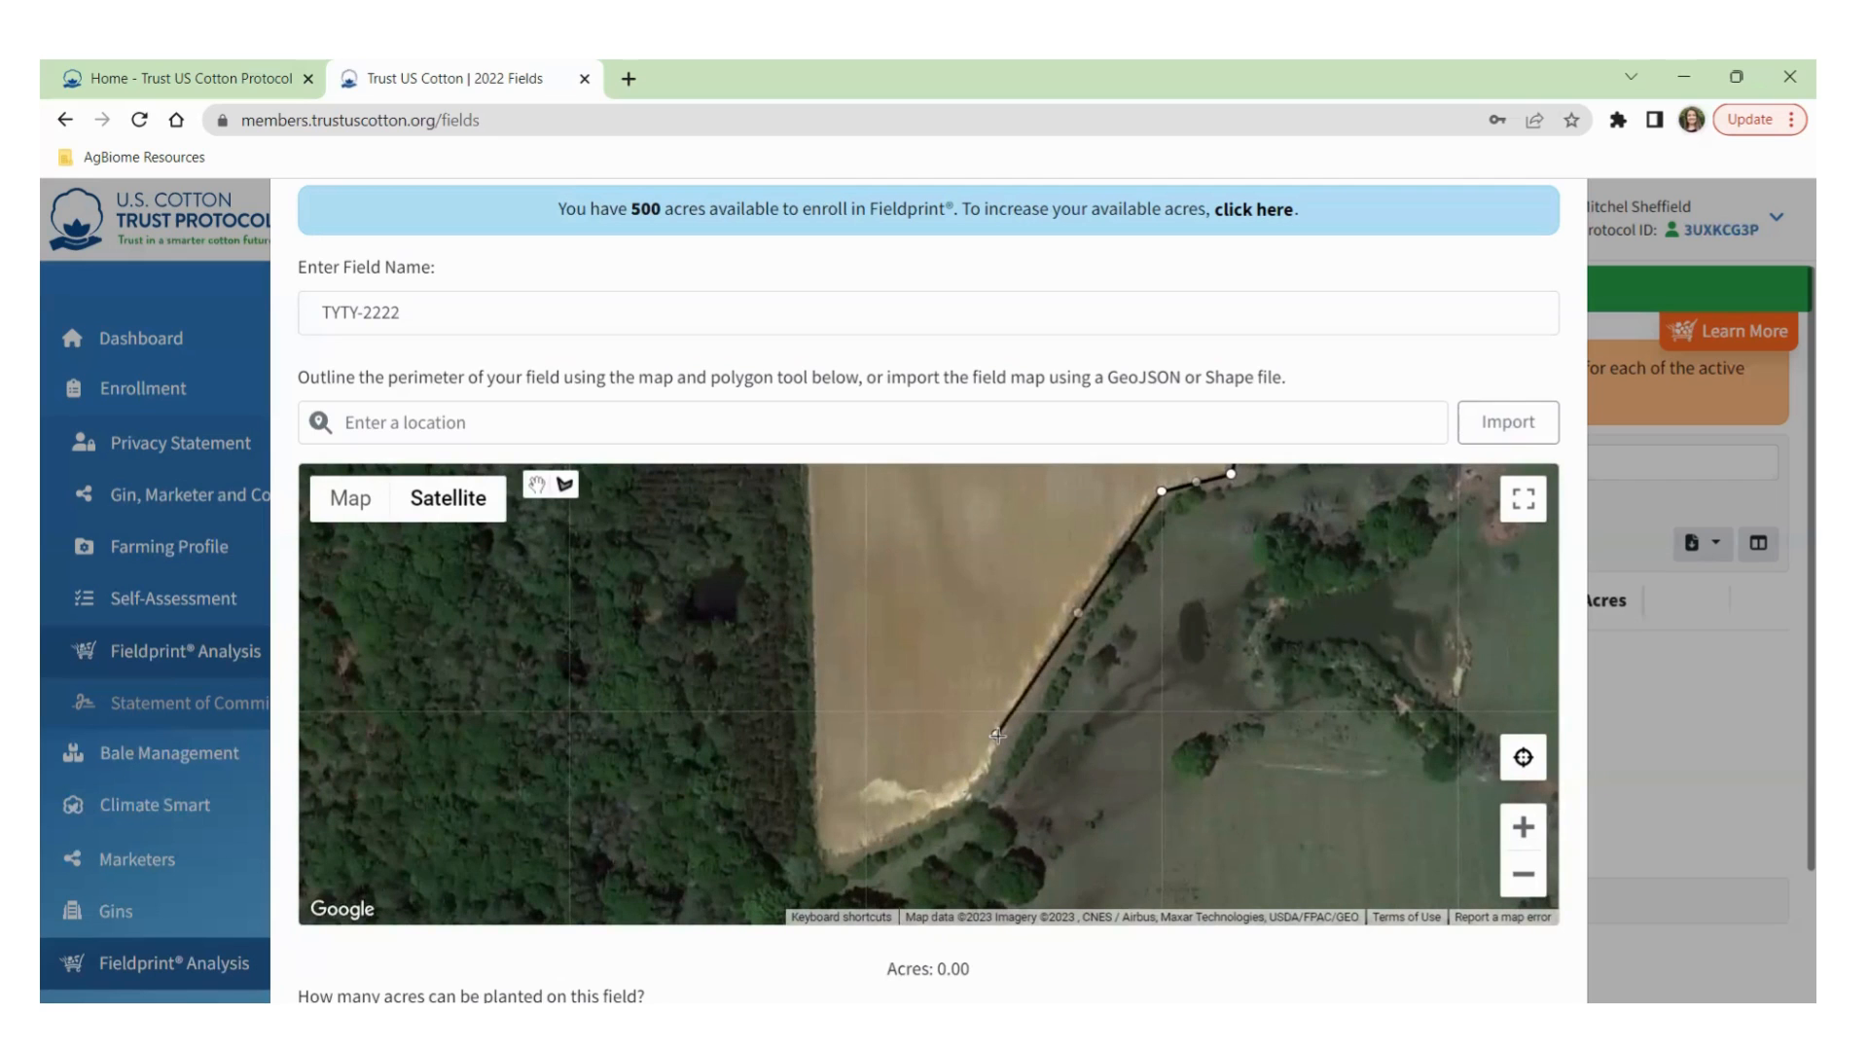
pyautogui.click(987, 786)
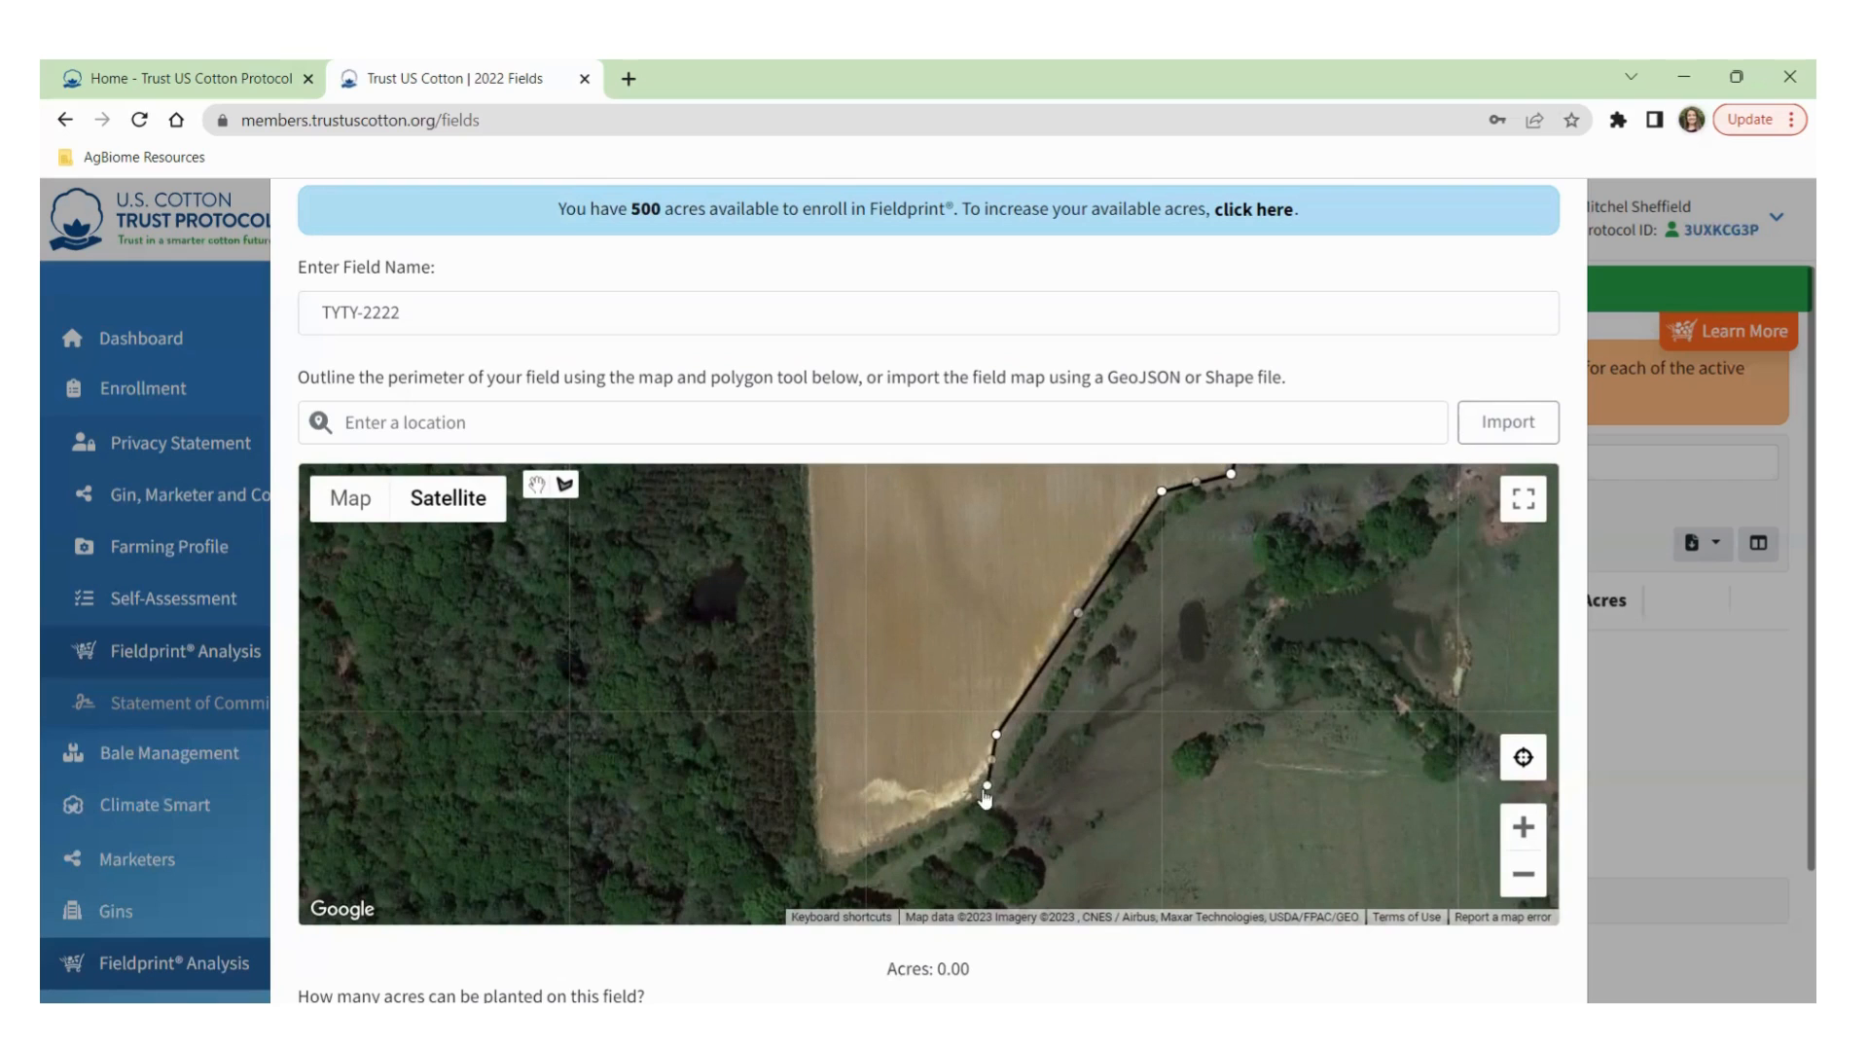
pyautogui.click(838, 864)
pyautogui.click(812, 842)
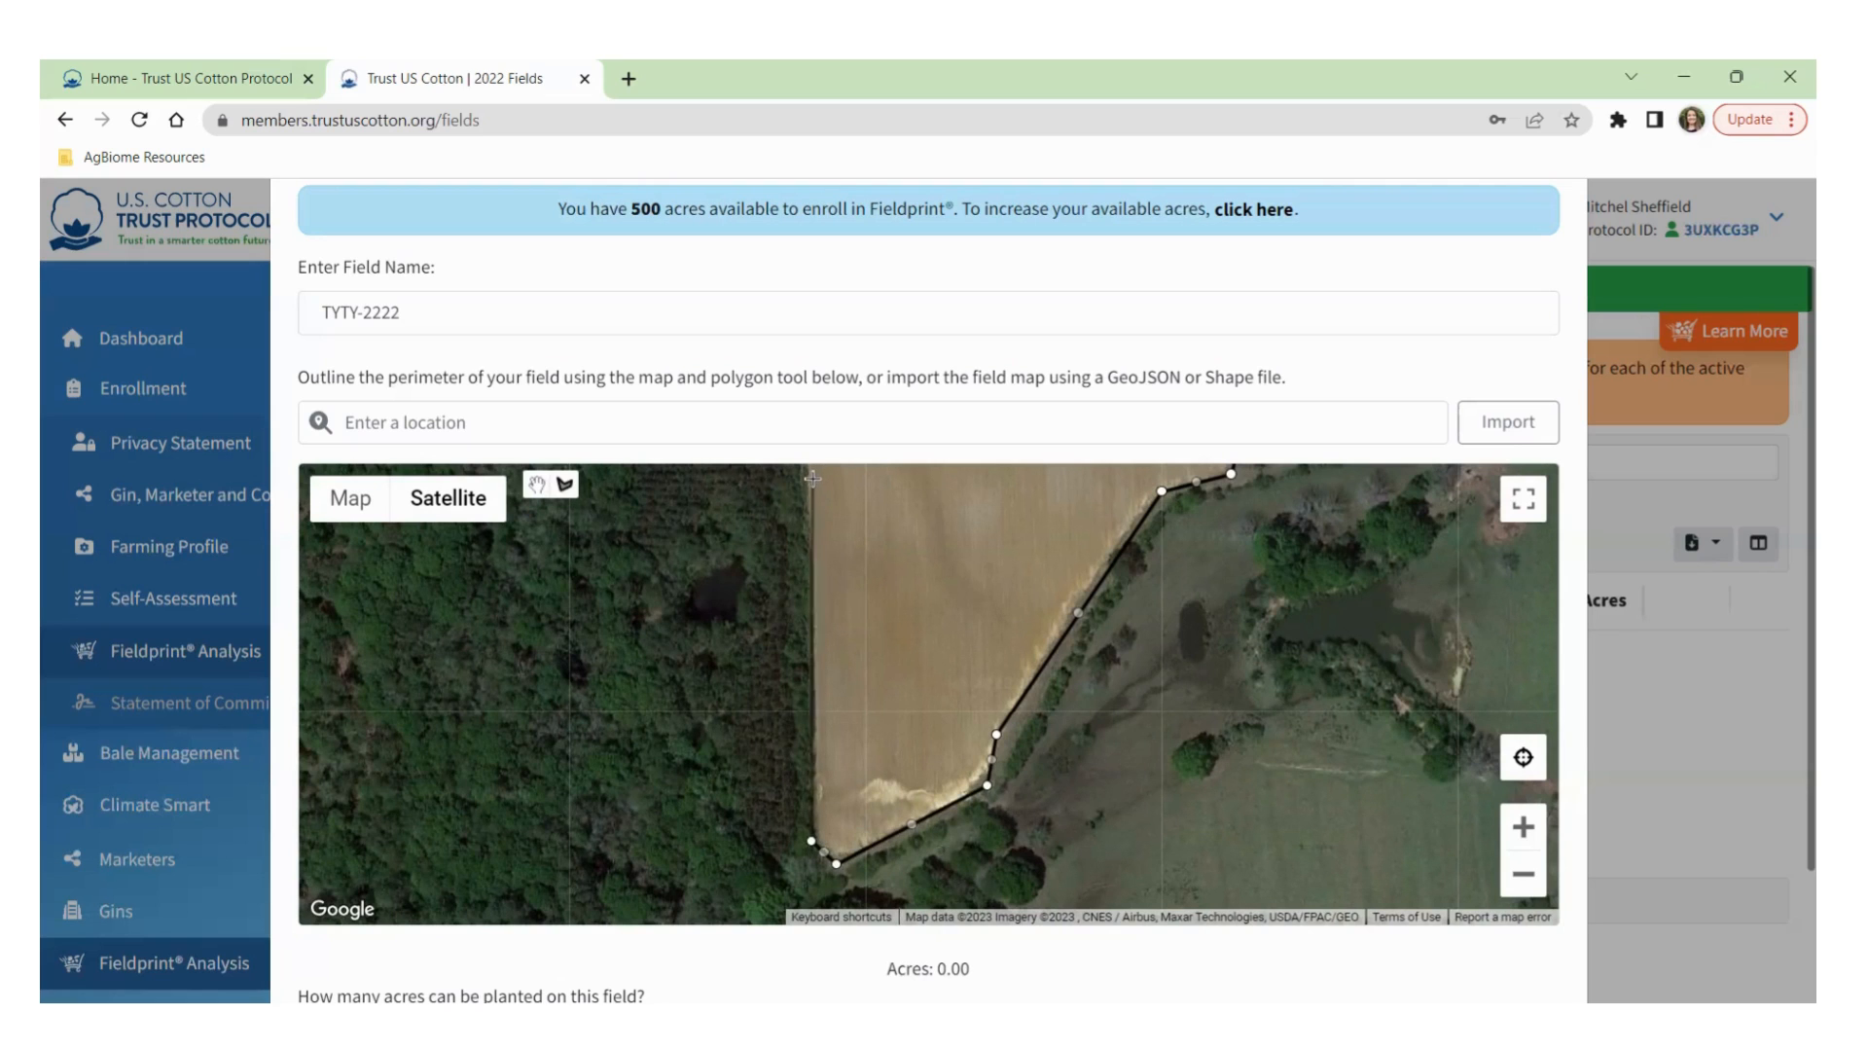
pyautogui.moveTo(808, 475); pyautogui.dragTo(762, 798)
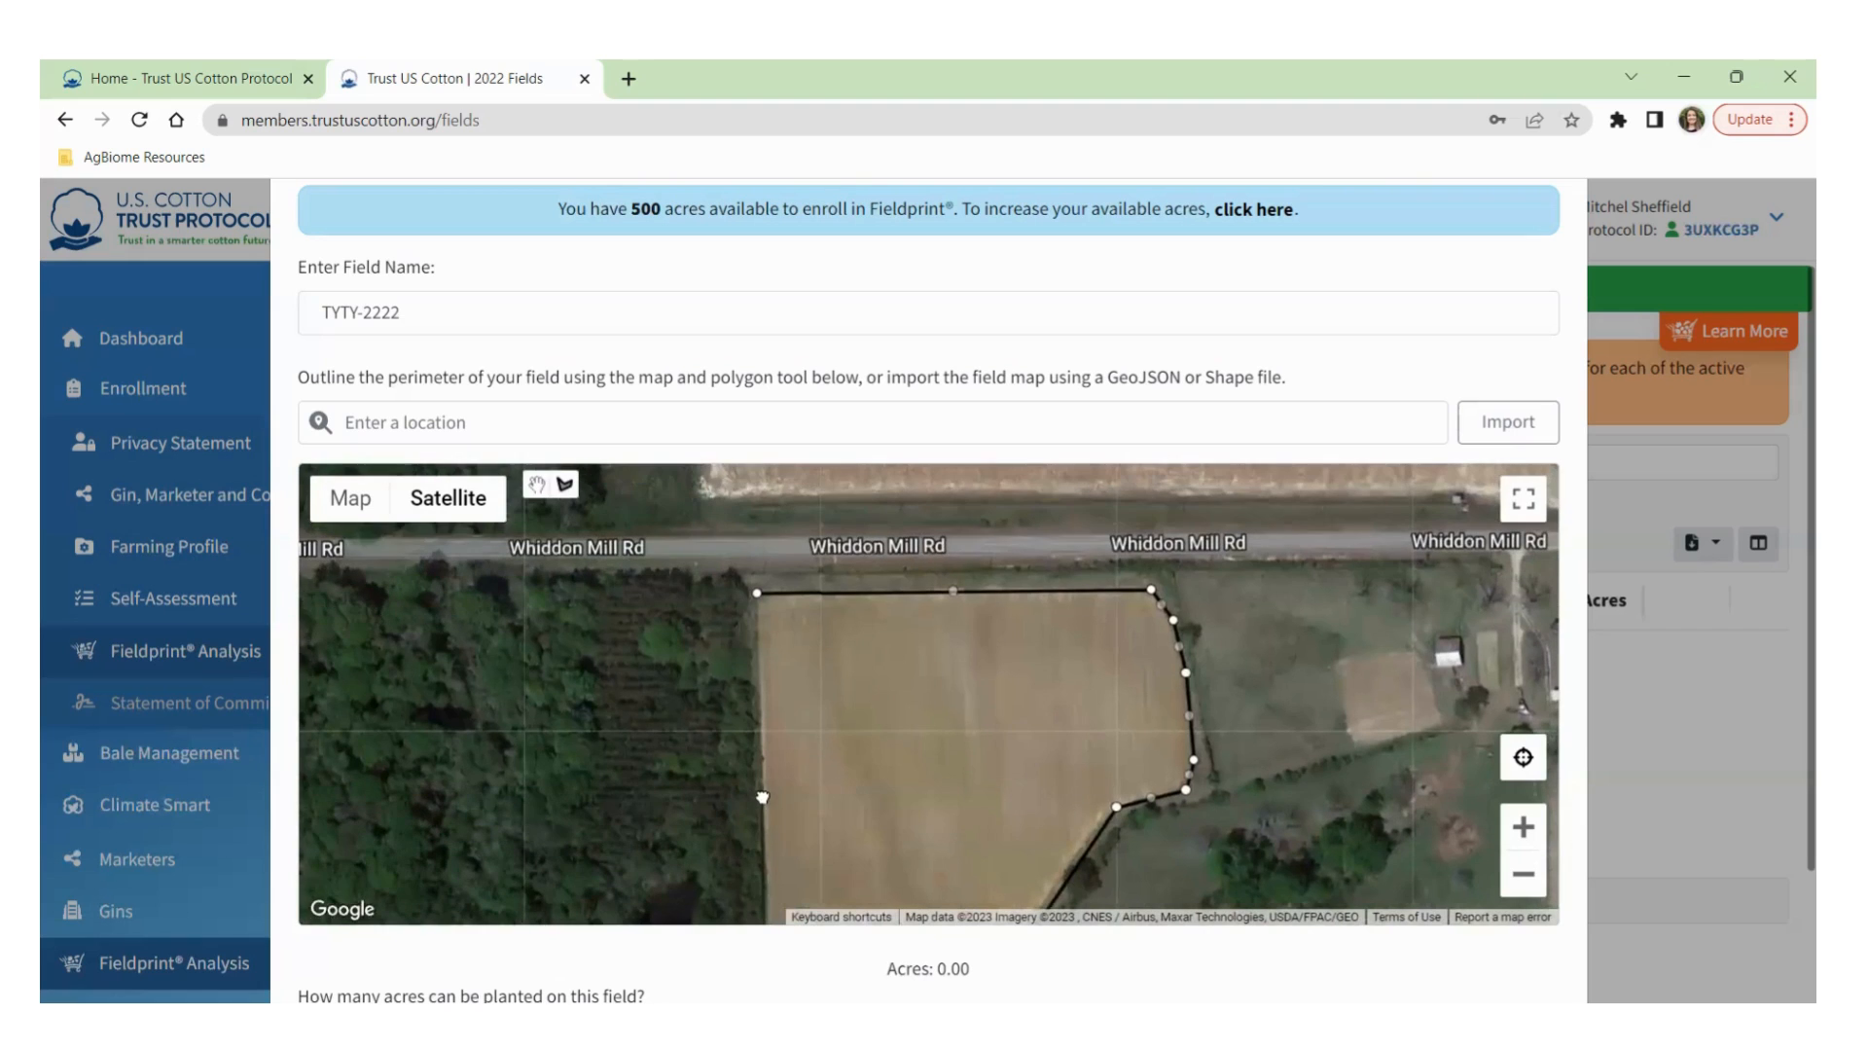
pyautogui.click(763, 599)
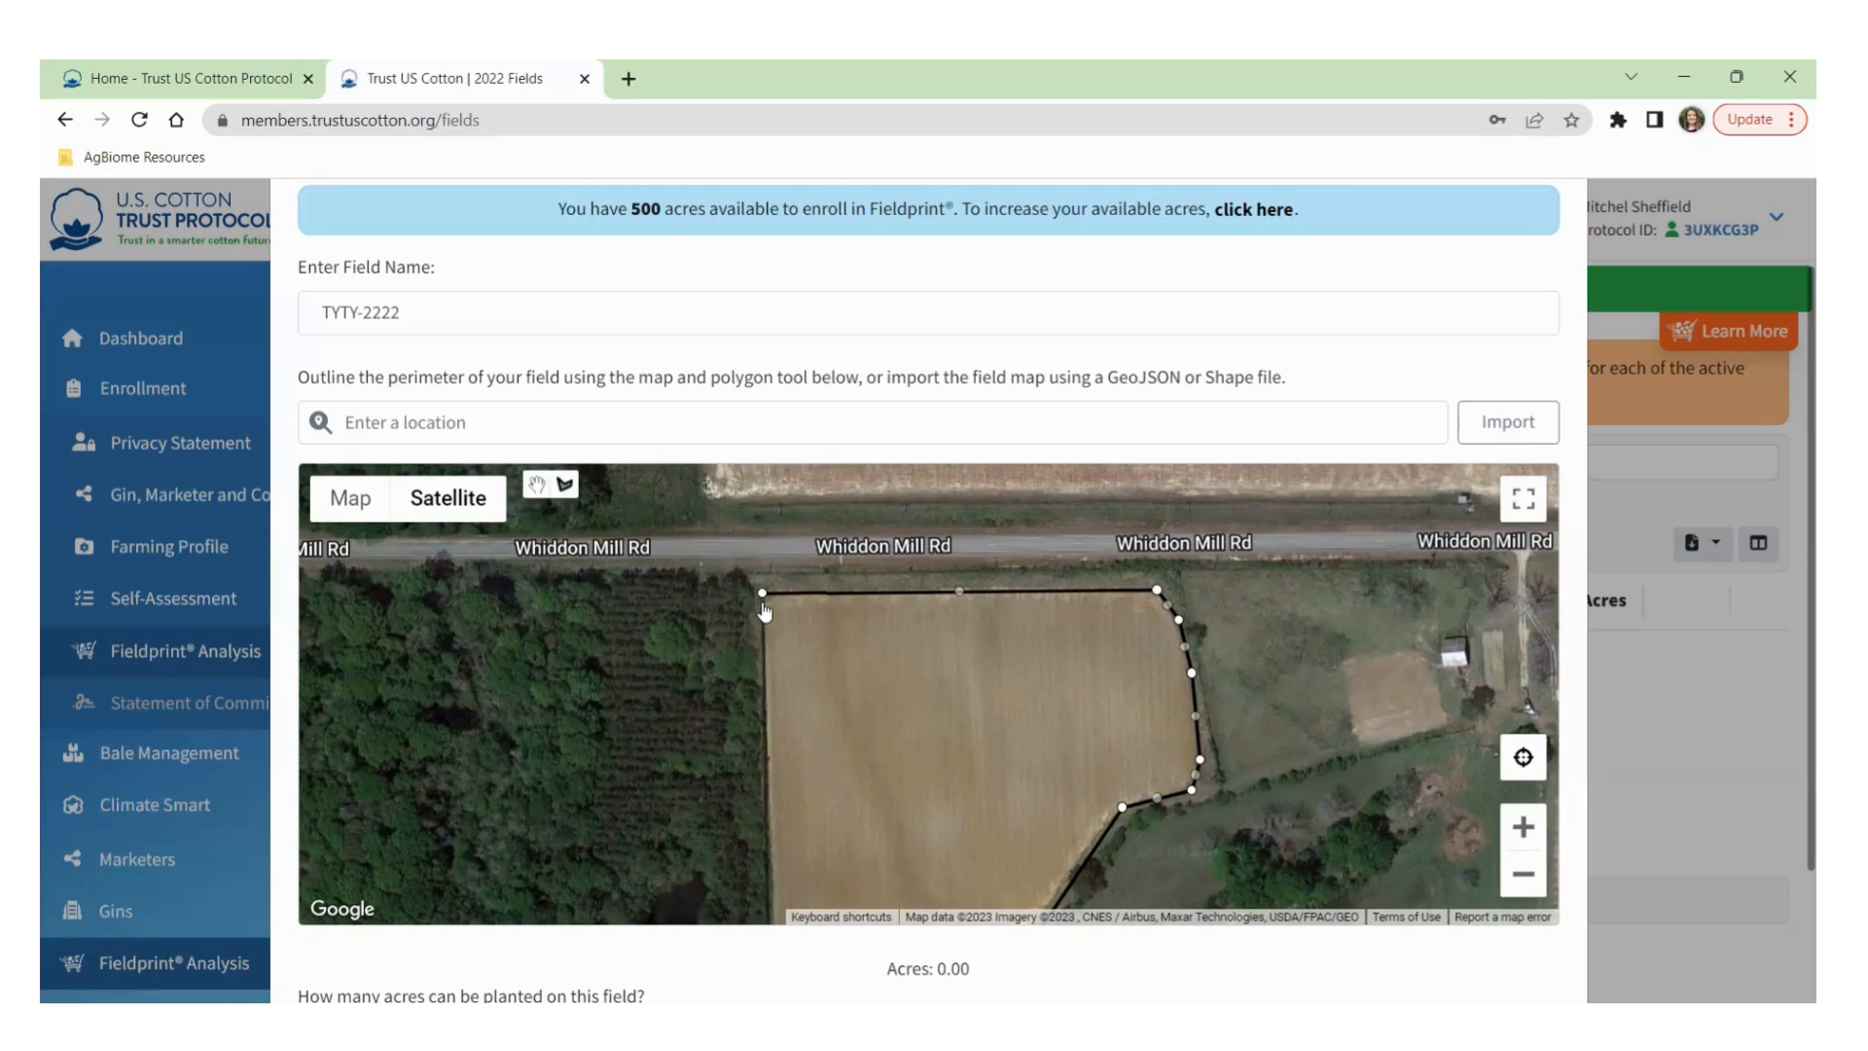
pyautogui.click(763, 596)
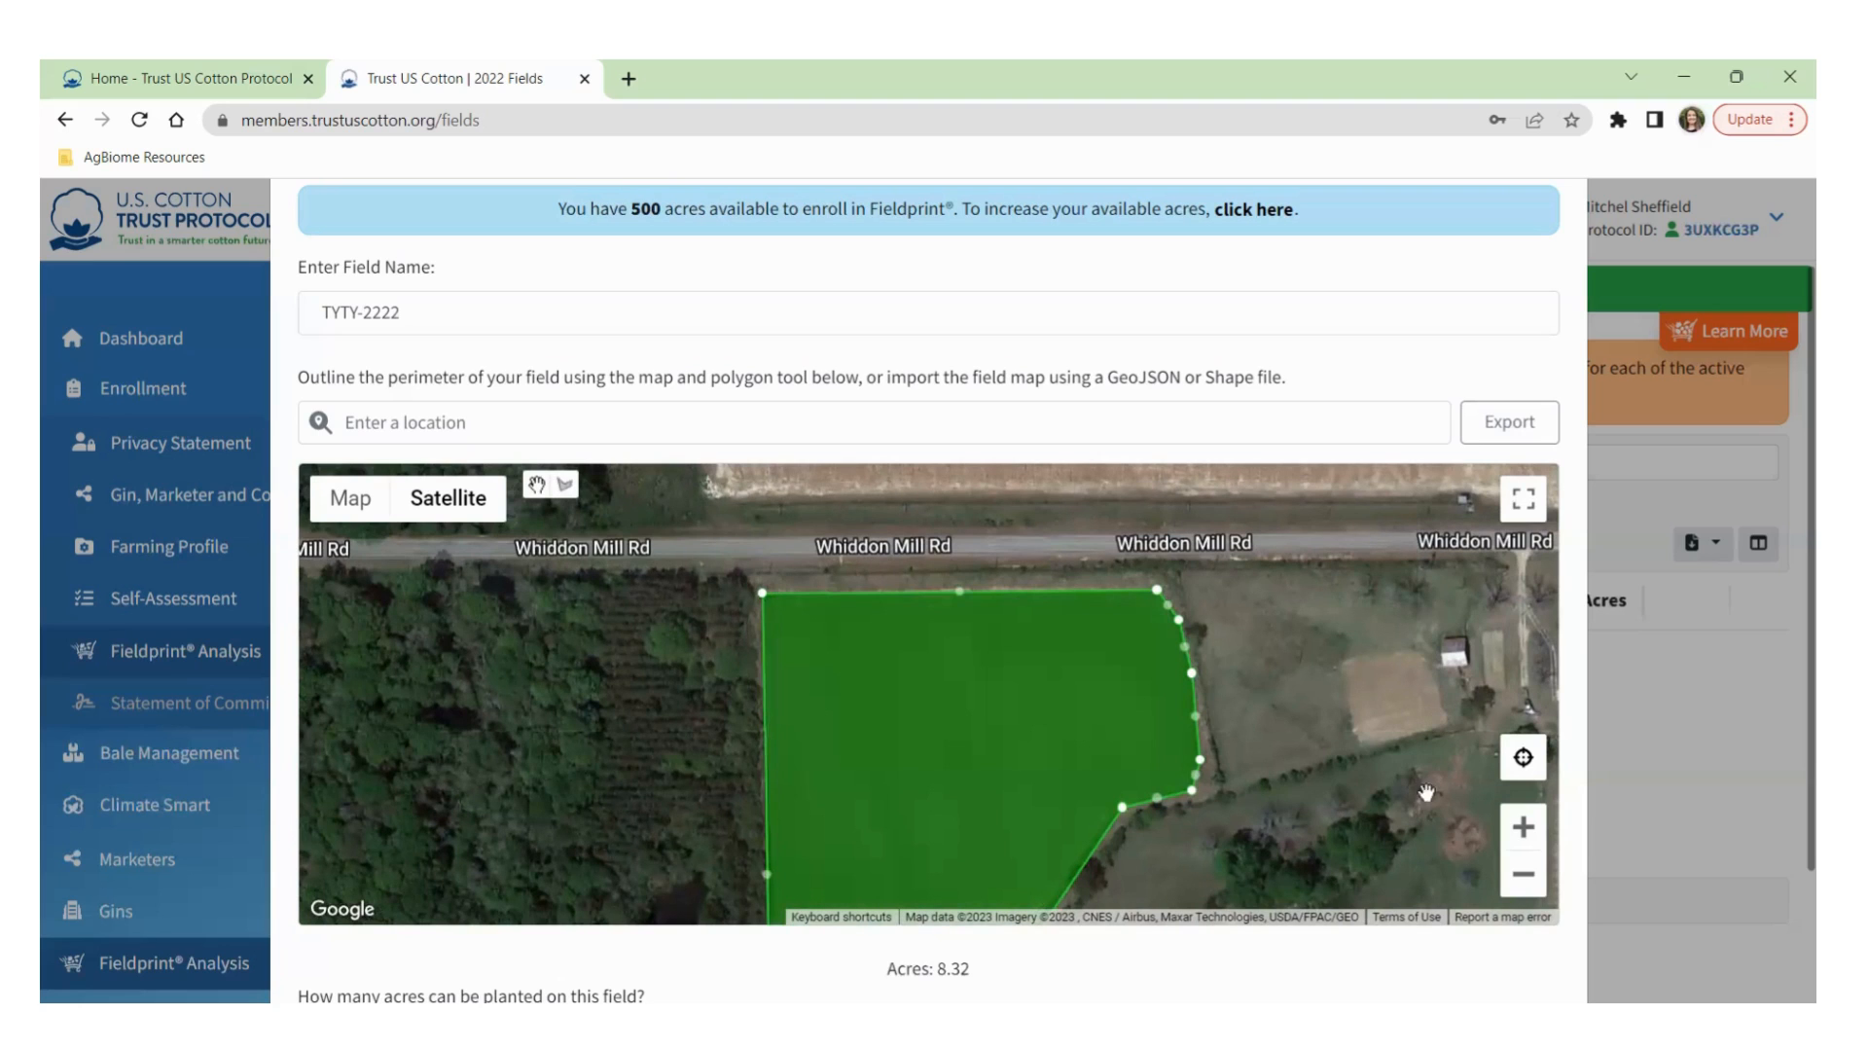
# Drag the outline's top and right-edge points onto the field boundary so it measures 8.30 acres.
pyautogui.moveTo(1342, 745); pyautogui.dragTo(1375, 683)
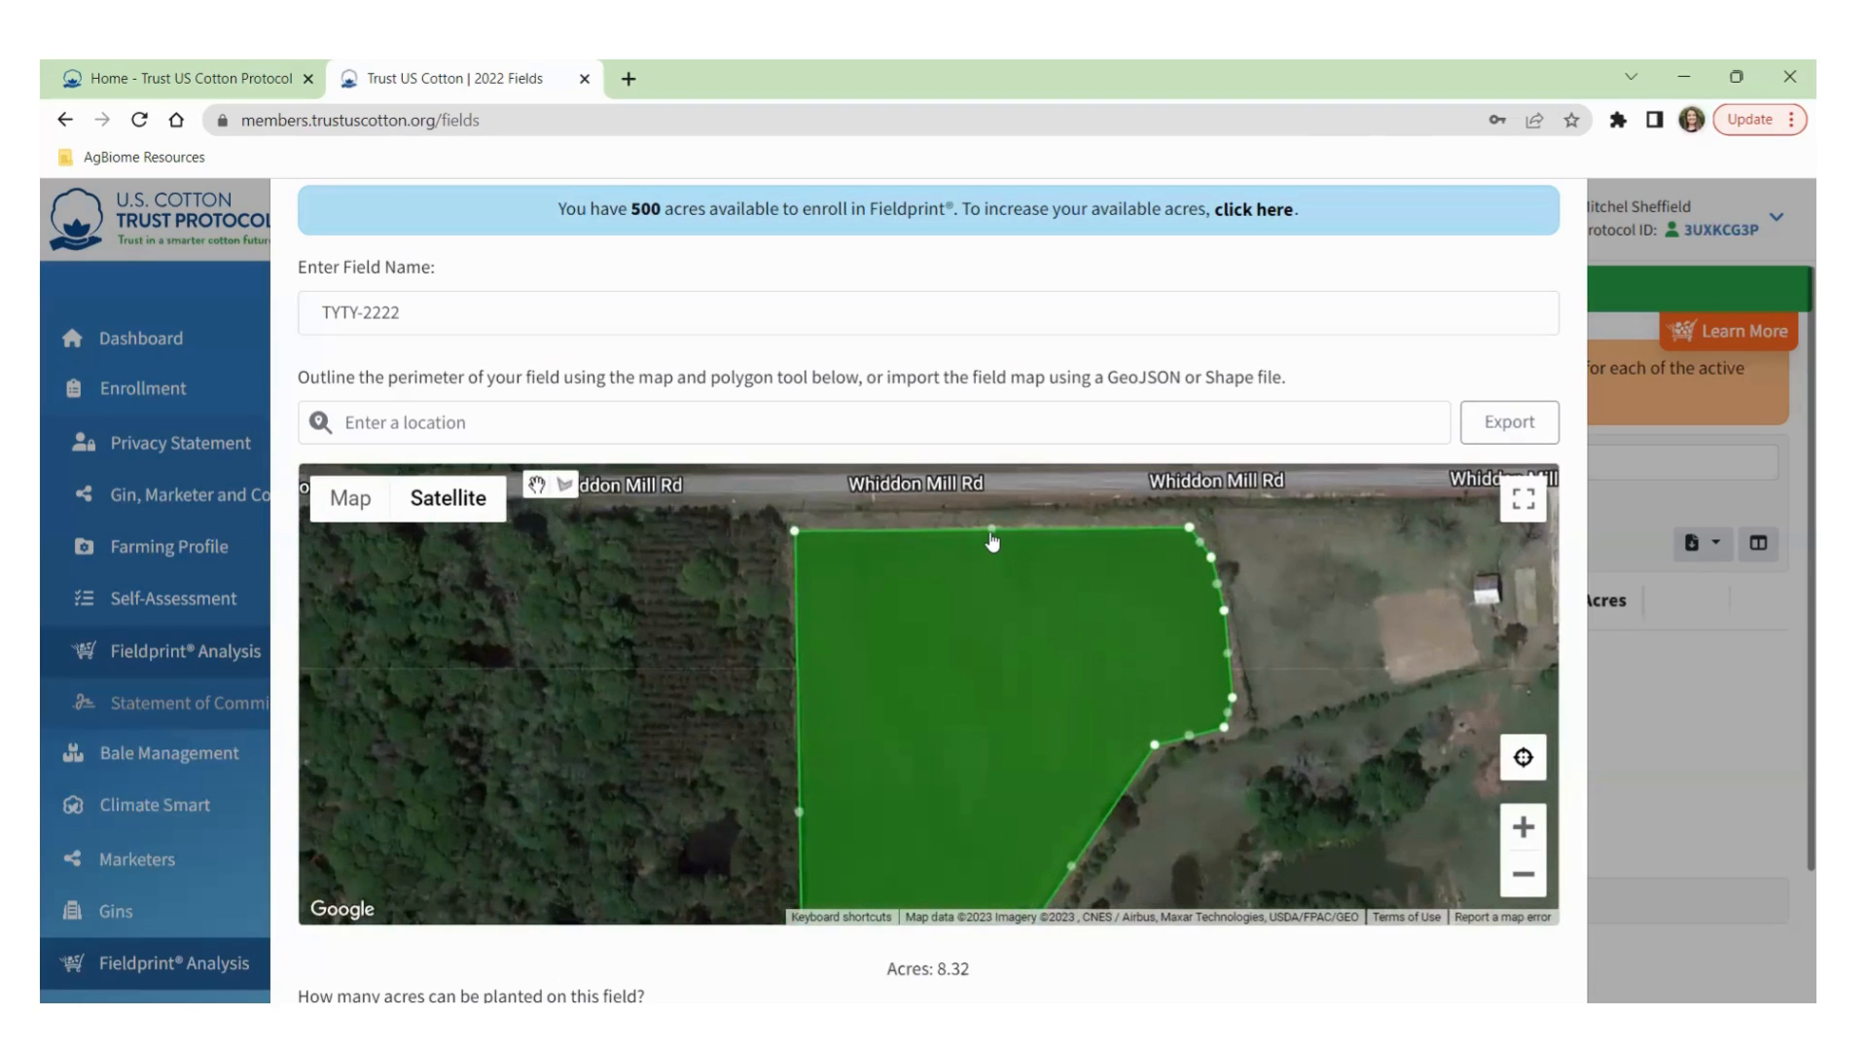
pyautogui.moveTo(992, 534); pyautogui.dragTo(987, 639)
pyautogui.moveTo(1224, 615)
pyautogui.mouseDown()
pyautogui.moveTo(1341, 594)
pyautogui.moveTo(1224, 615)
pyautogui.mouseUp()
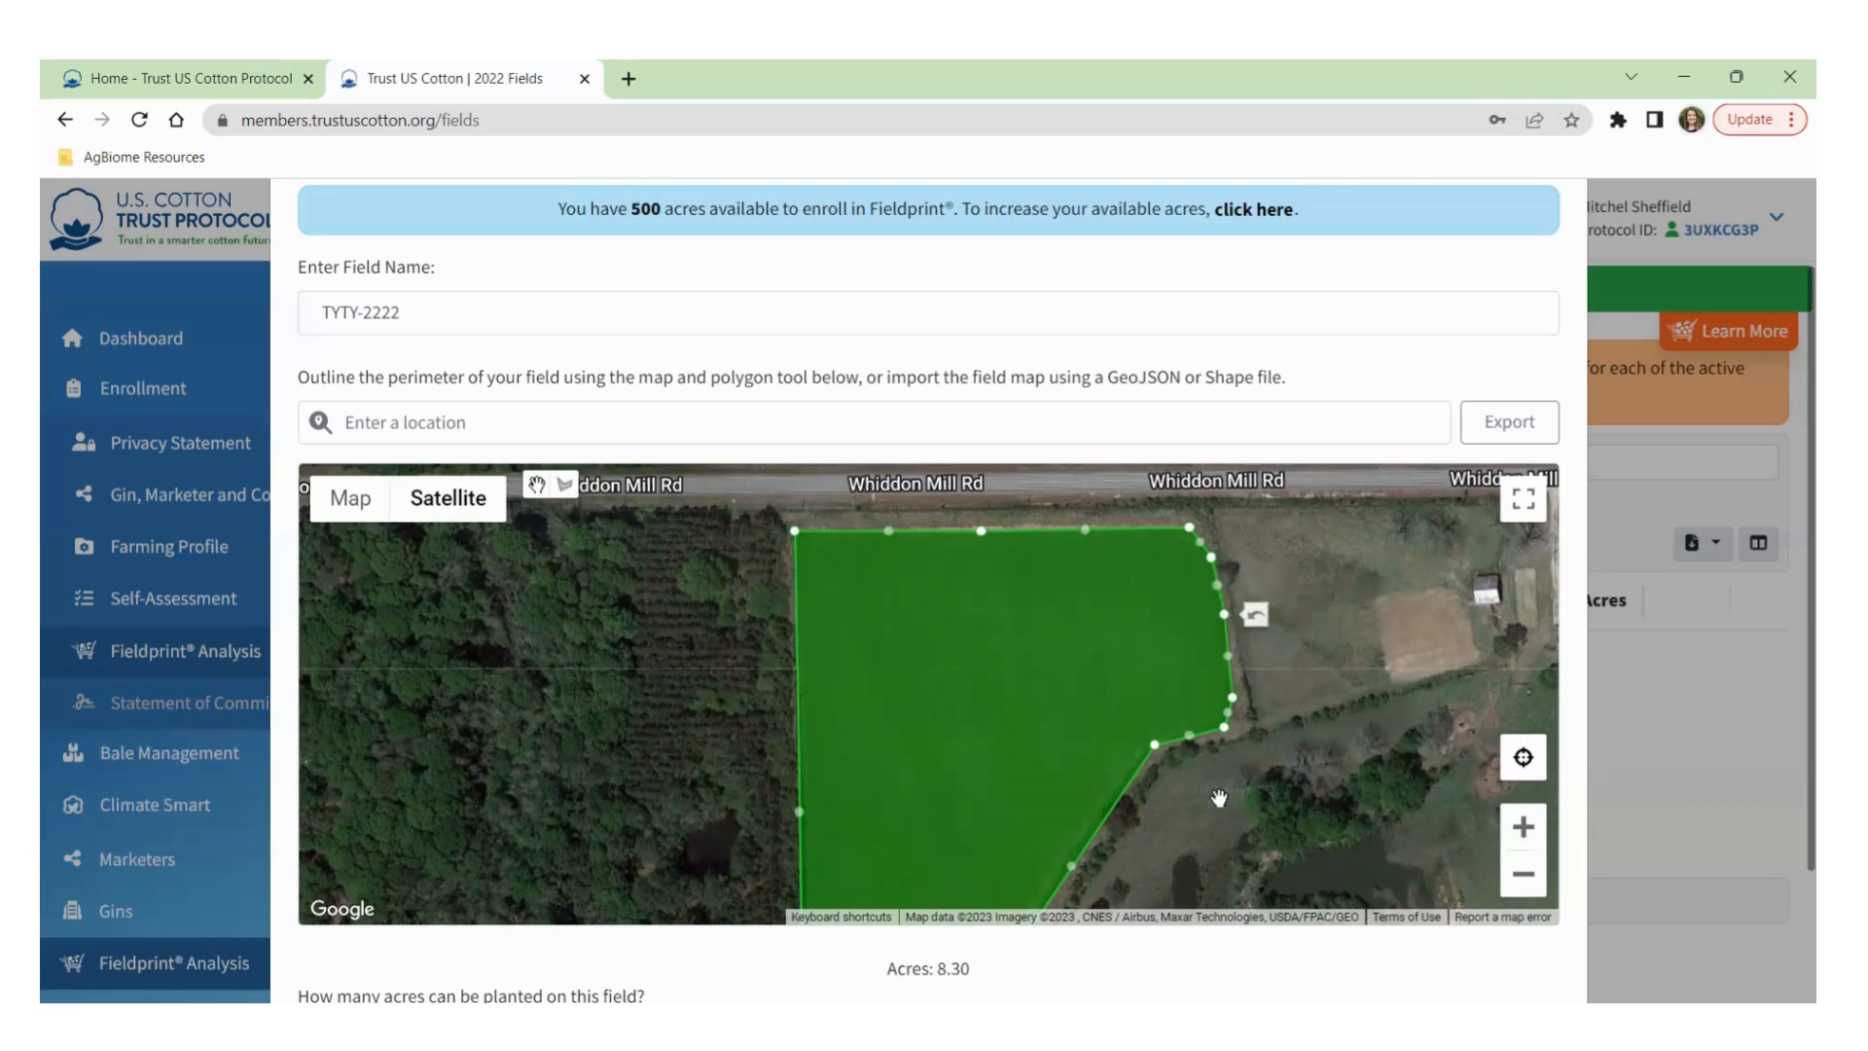
pyautogui.moveTo(1258, 745); pyautogui.dragTo(1304, 616)
pyautogui.moveTo(1171, 813); pyautogui.dragTo(1200, 738)
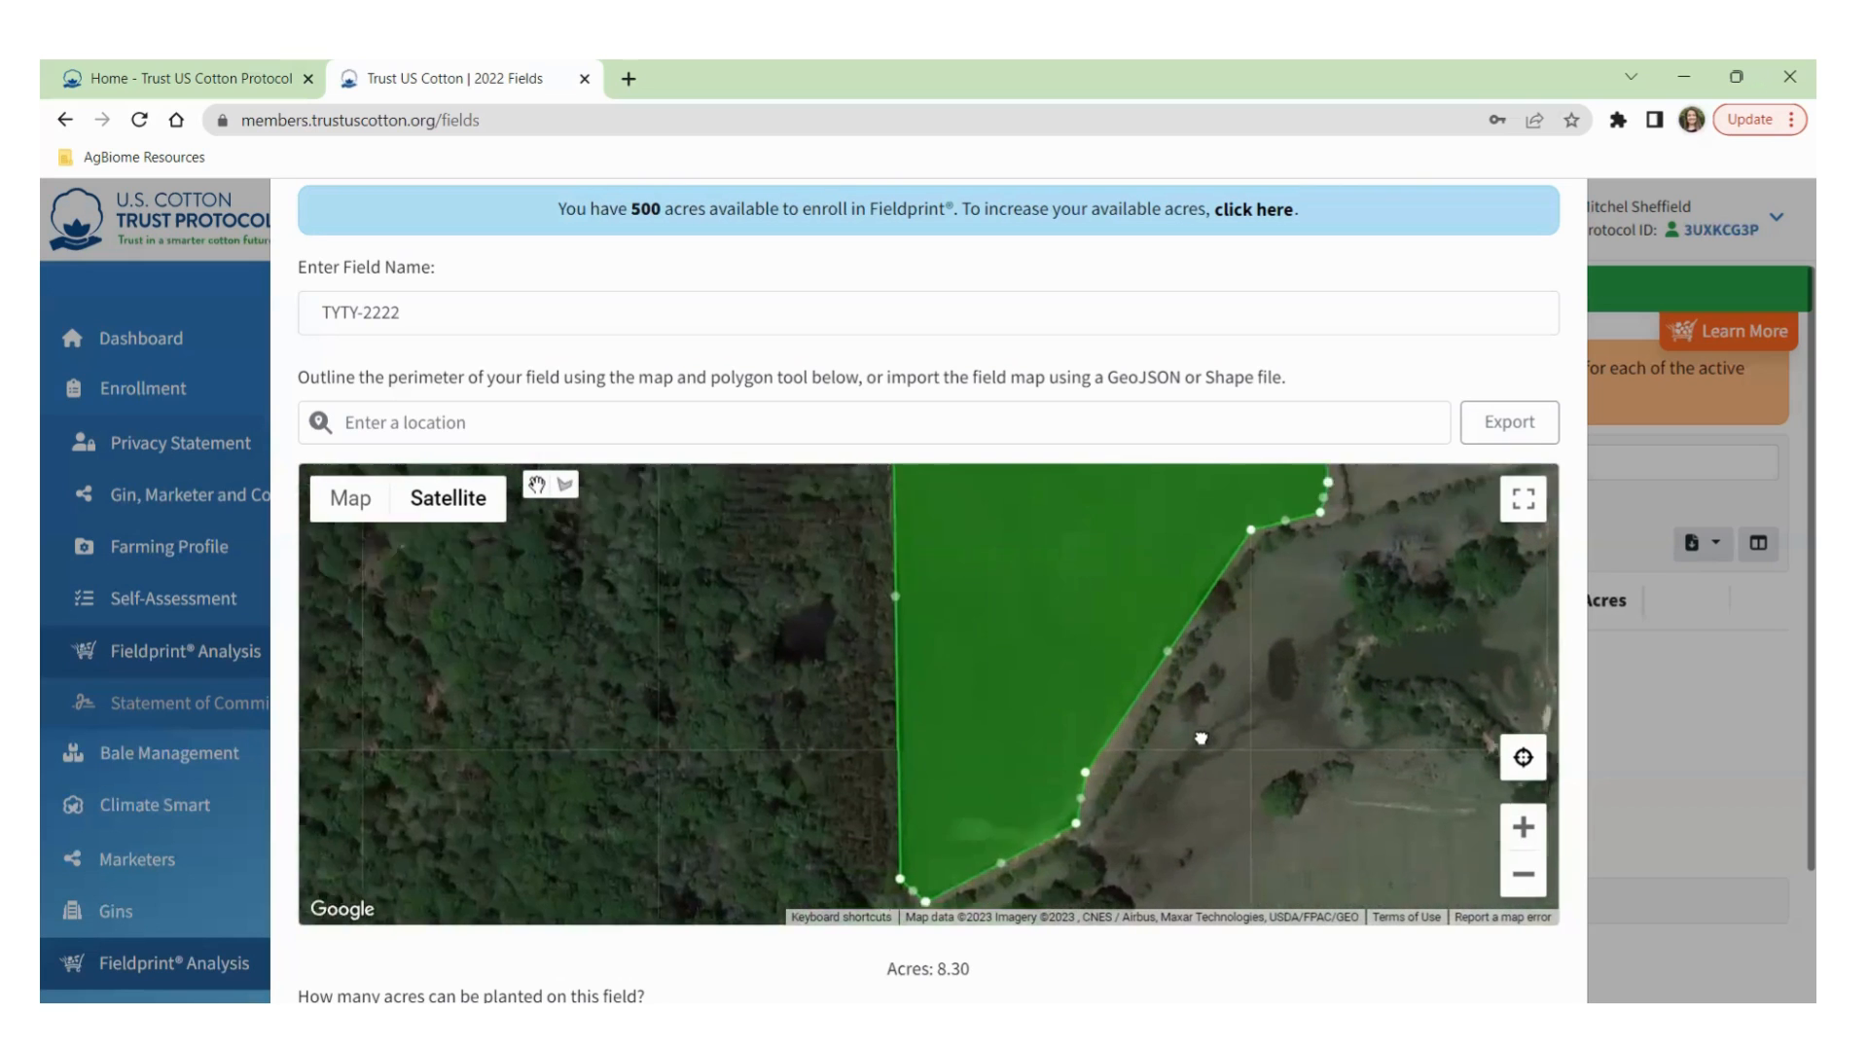
pyautogui.moveTo(840, 580); pyautogui.dragTo(763, 747)
pyautogui.moveTo(993, 528); pyautogui.dragTo(934, 646)
pyautogui.moveTo(1289, 809); pyautogui.dragTo(1252, 786)
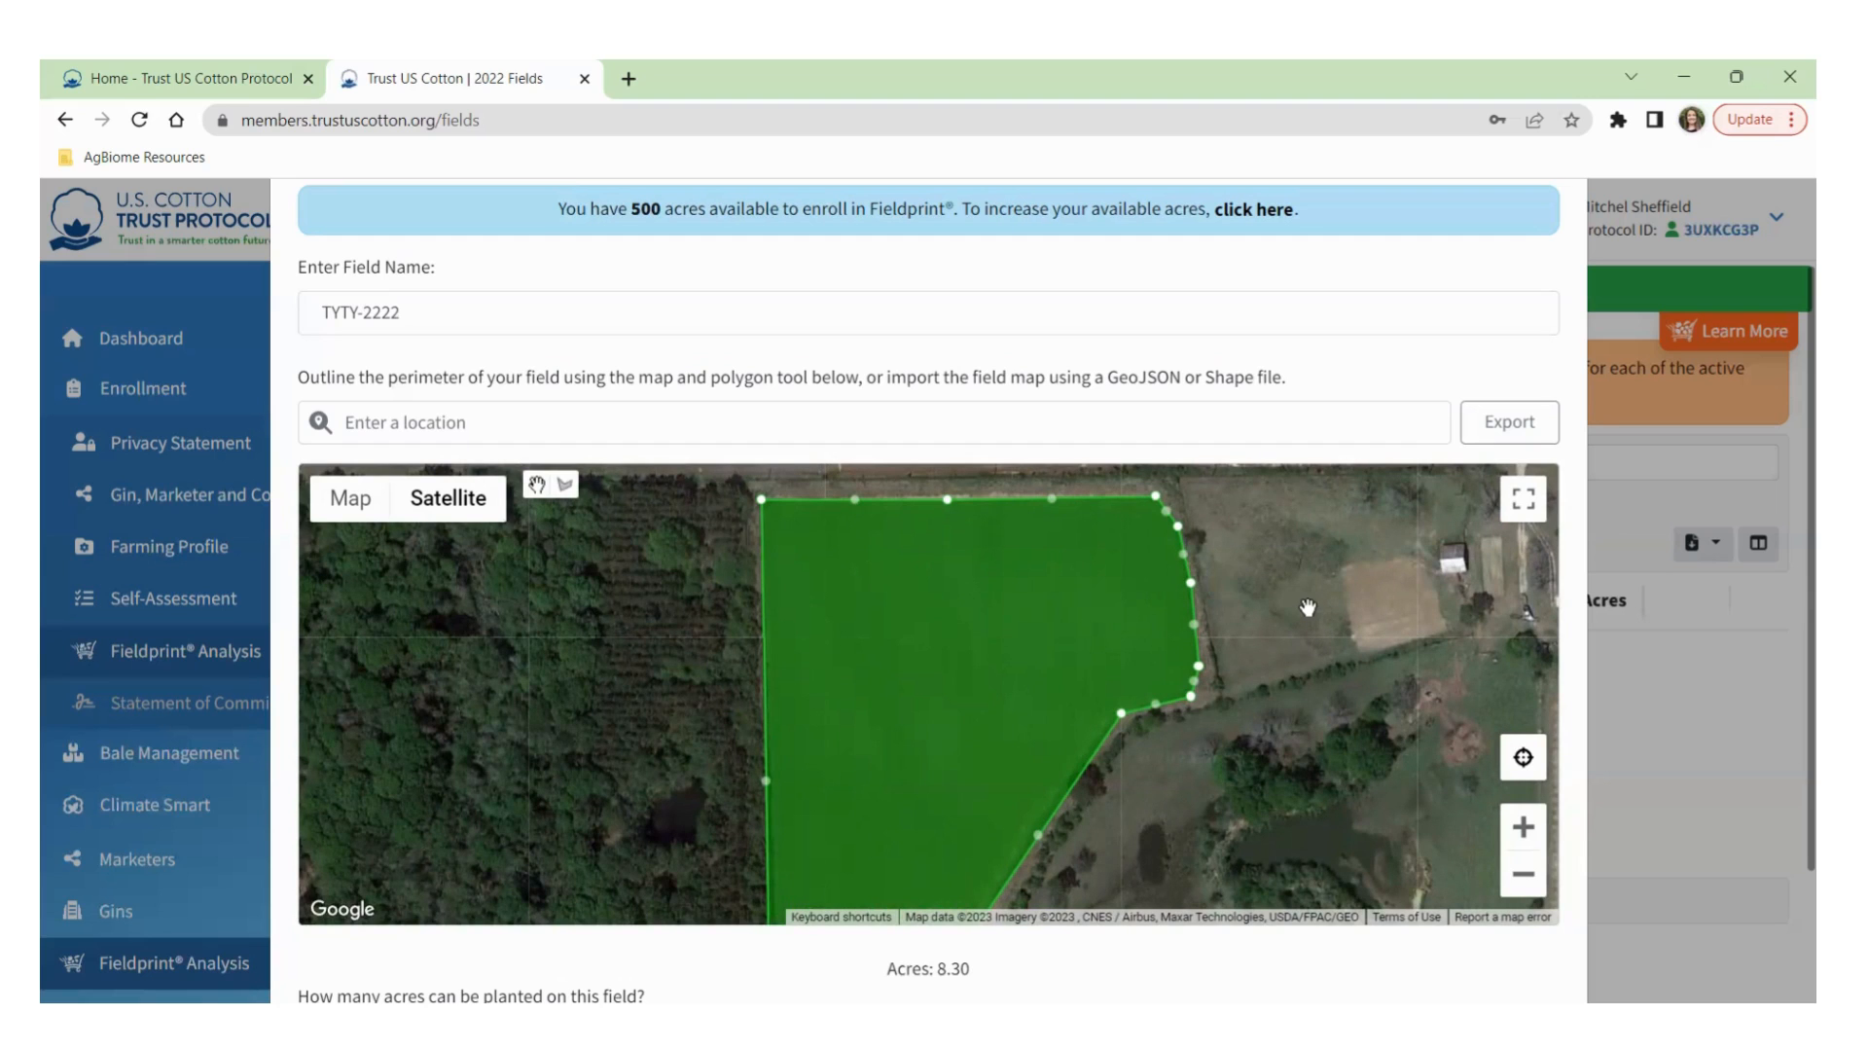
# Deselect the 8.30-acre outline and zoom out to show the large tan field north of Whiddon Mill Rd.
pyautogui.click(1308, 608)
pyautogui.moveTo(1323, 669); pyautogui.dragTo(1155, 708)
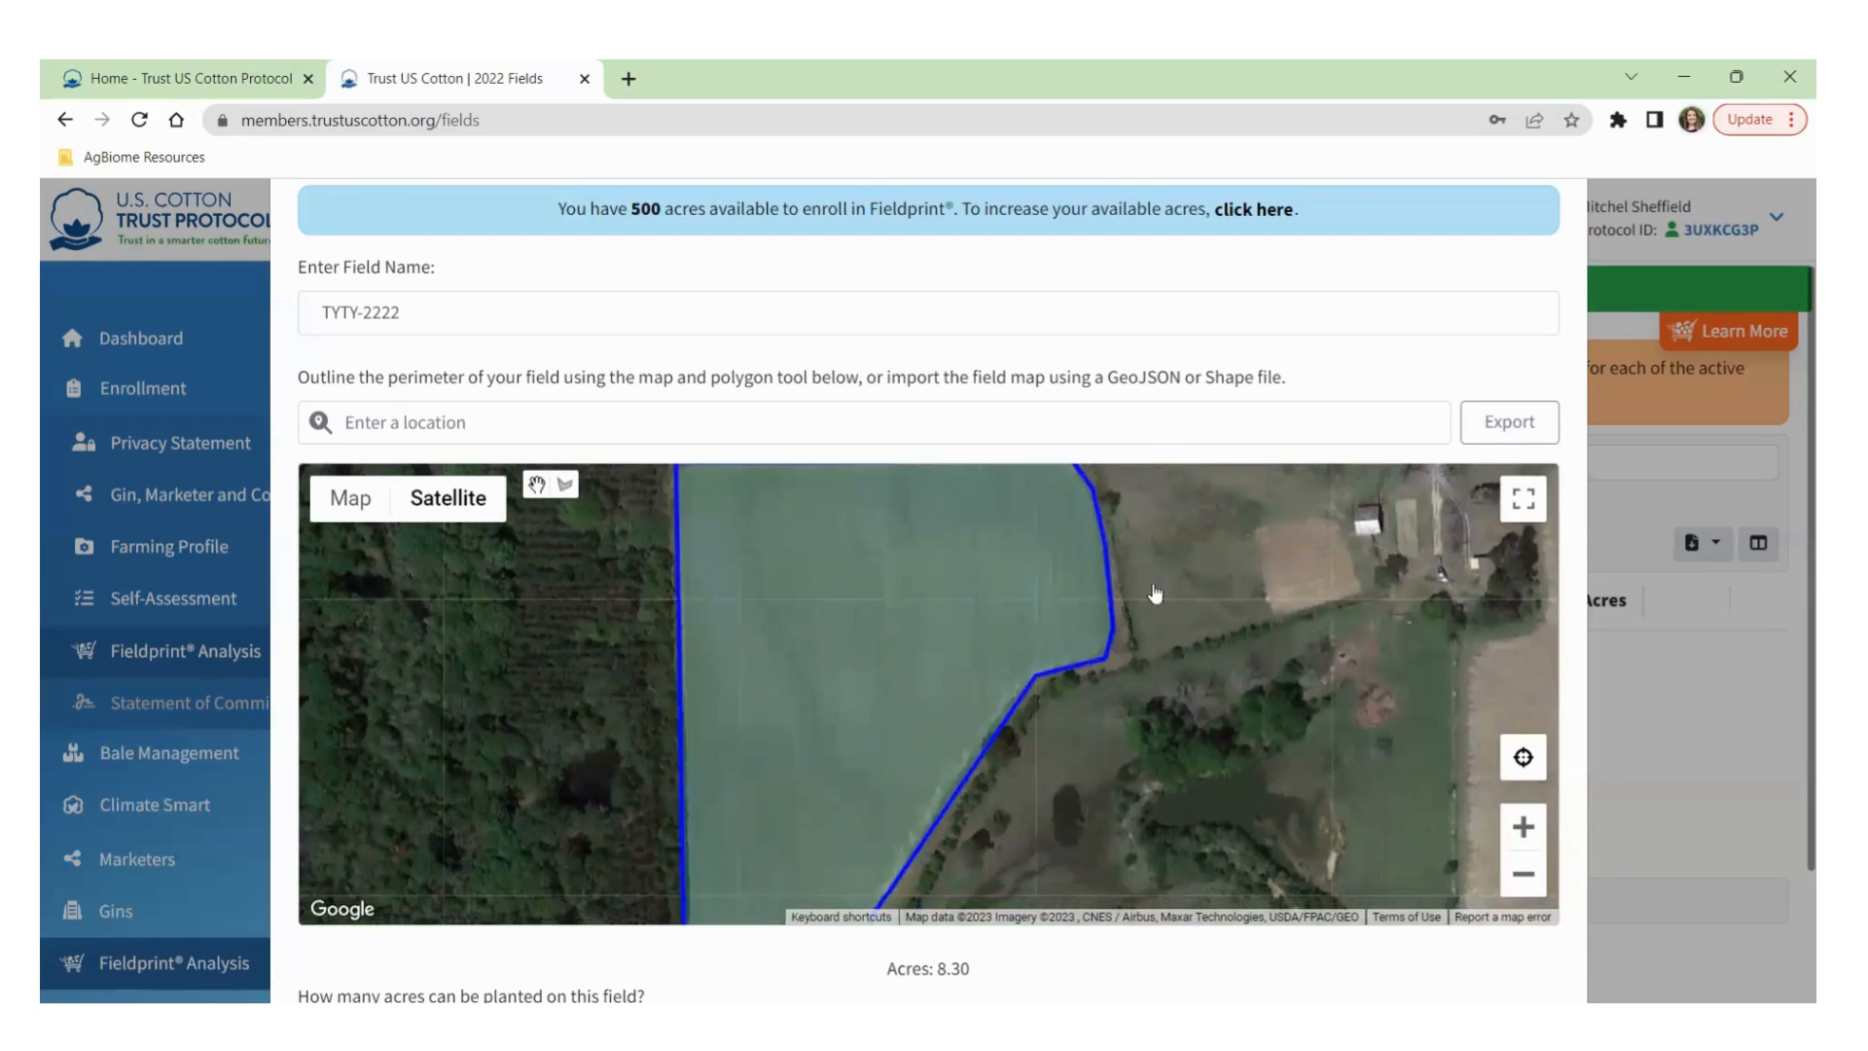
pyautogui.moveTo(1262, 635); pyautogui.dragTo(1219, 683)
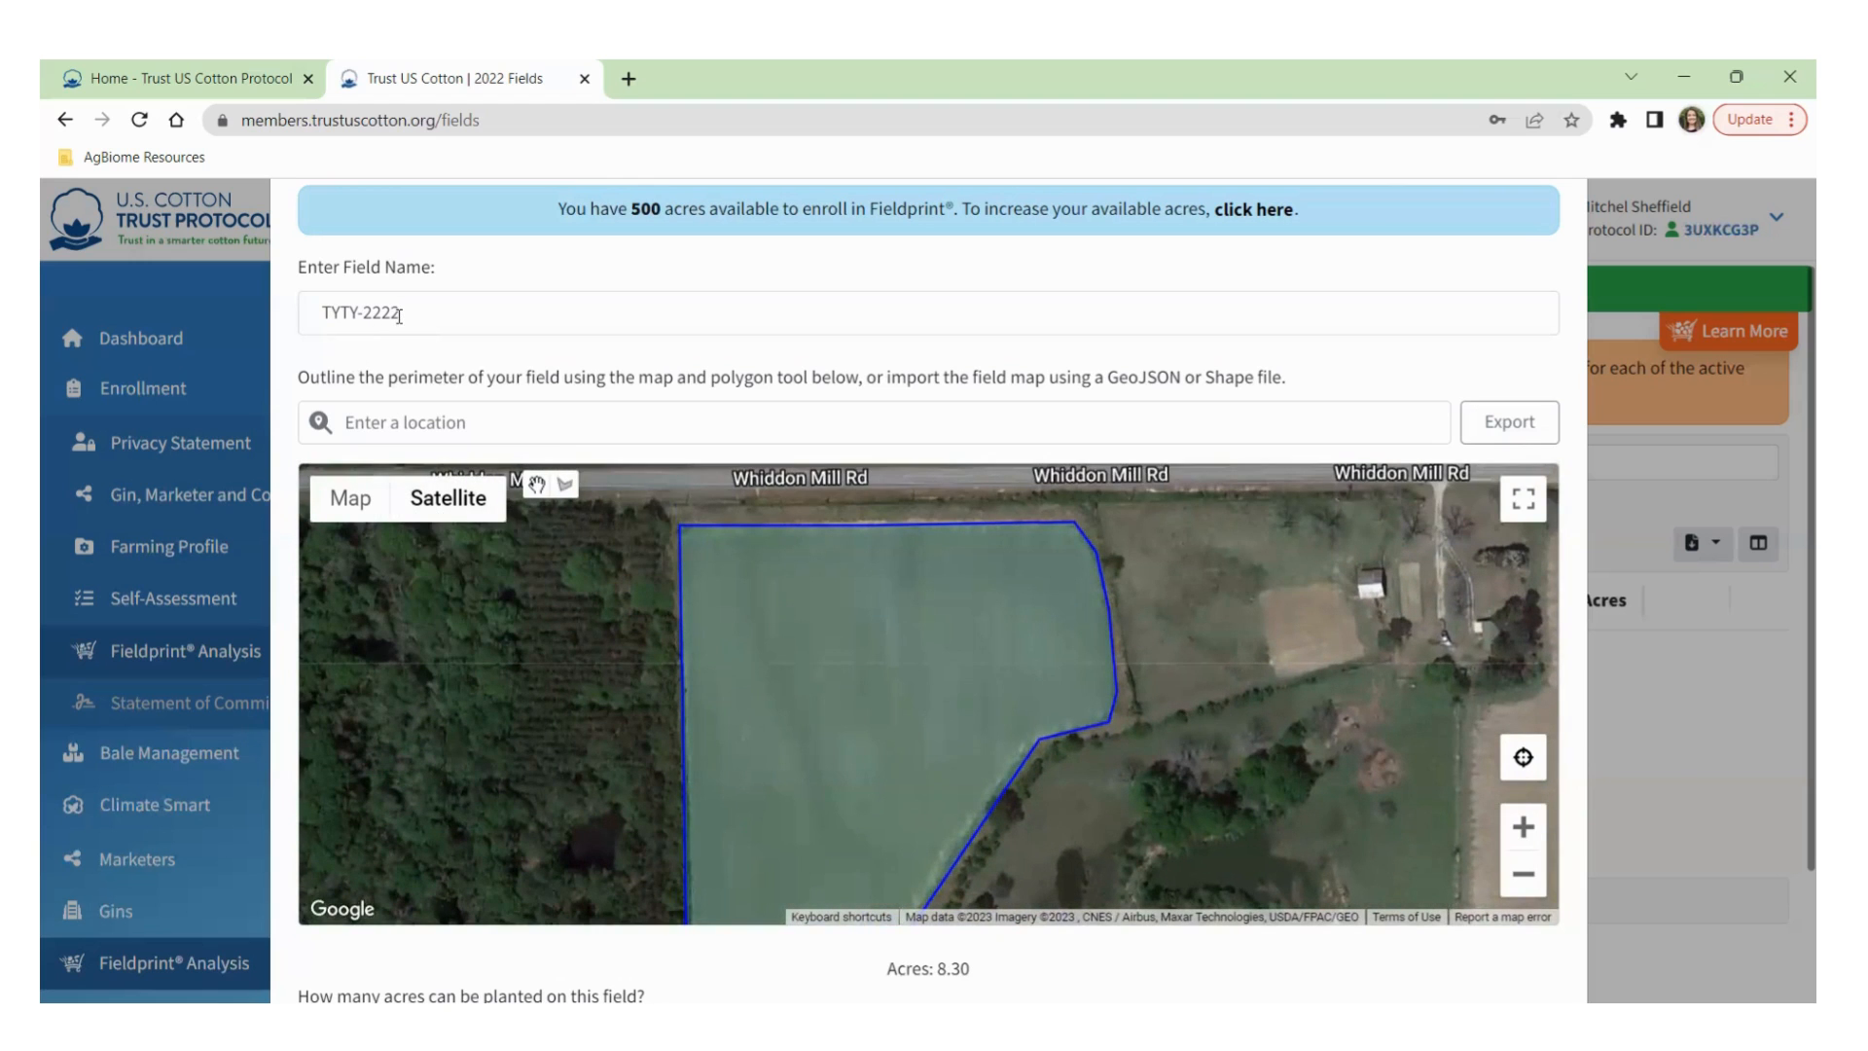
pyautogui.moveTo(1187, 533); pyautogui.dragTo(1199, 684)
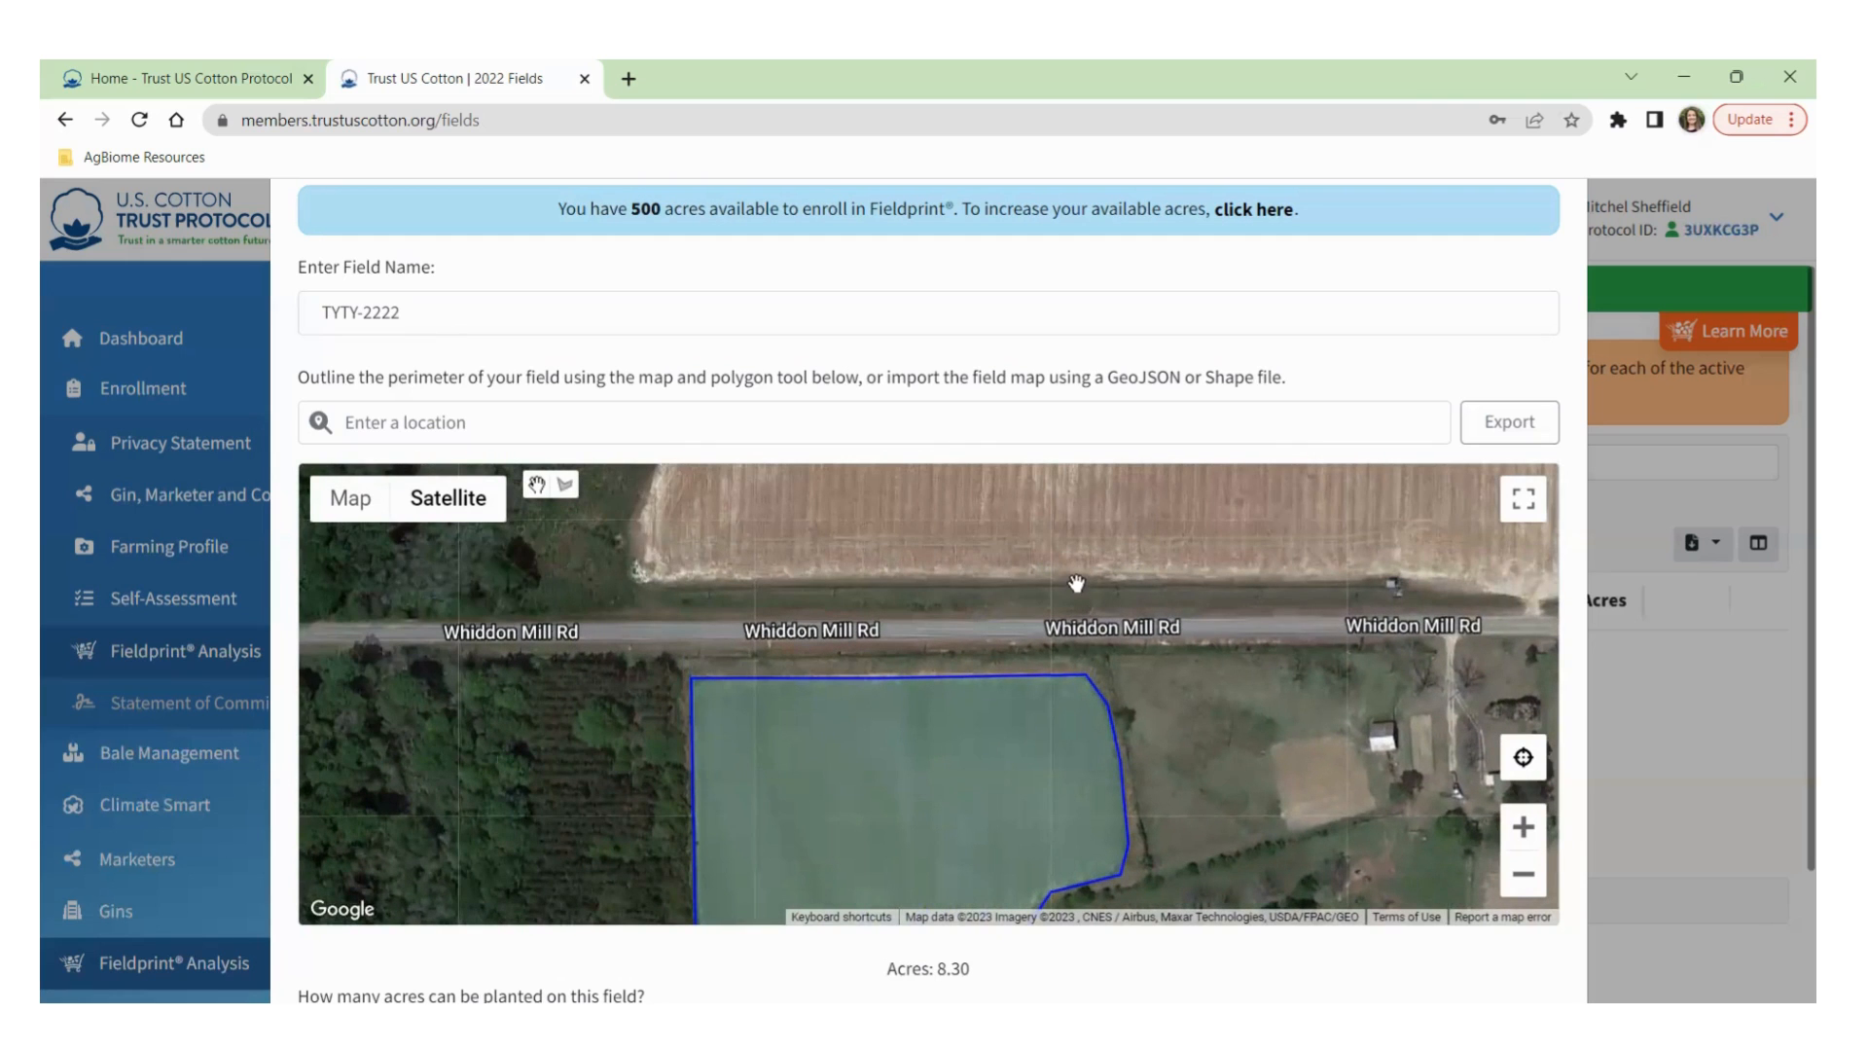
pyautogui.scroll(-1, 1059, 574)
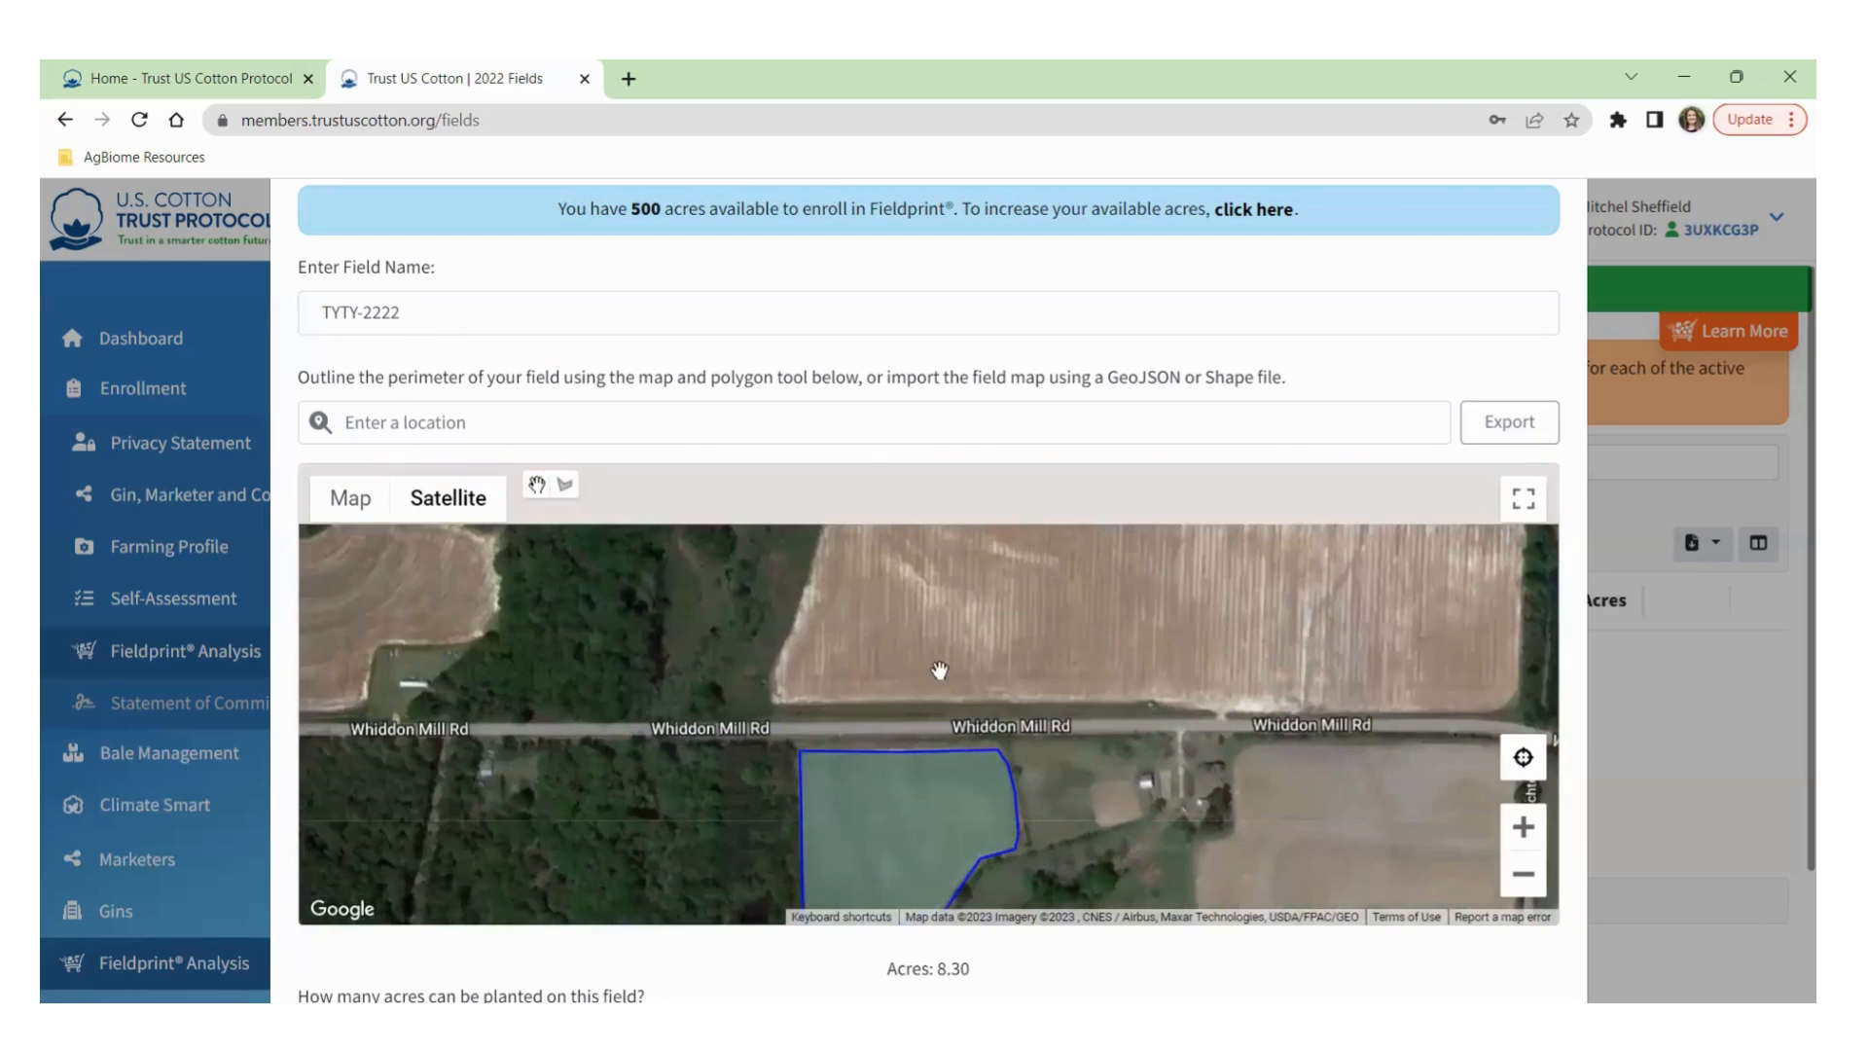
pyautogui.moveTo(963, 625); pyautogui.dragTo(855, 646)
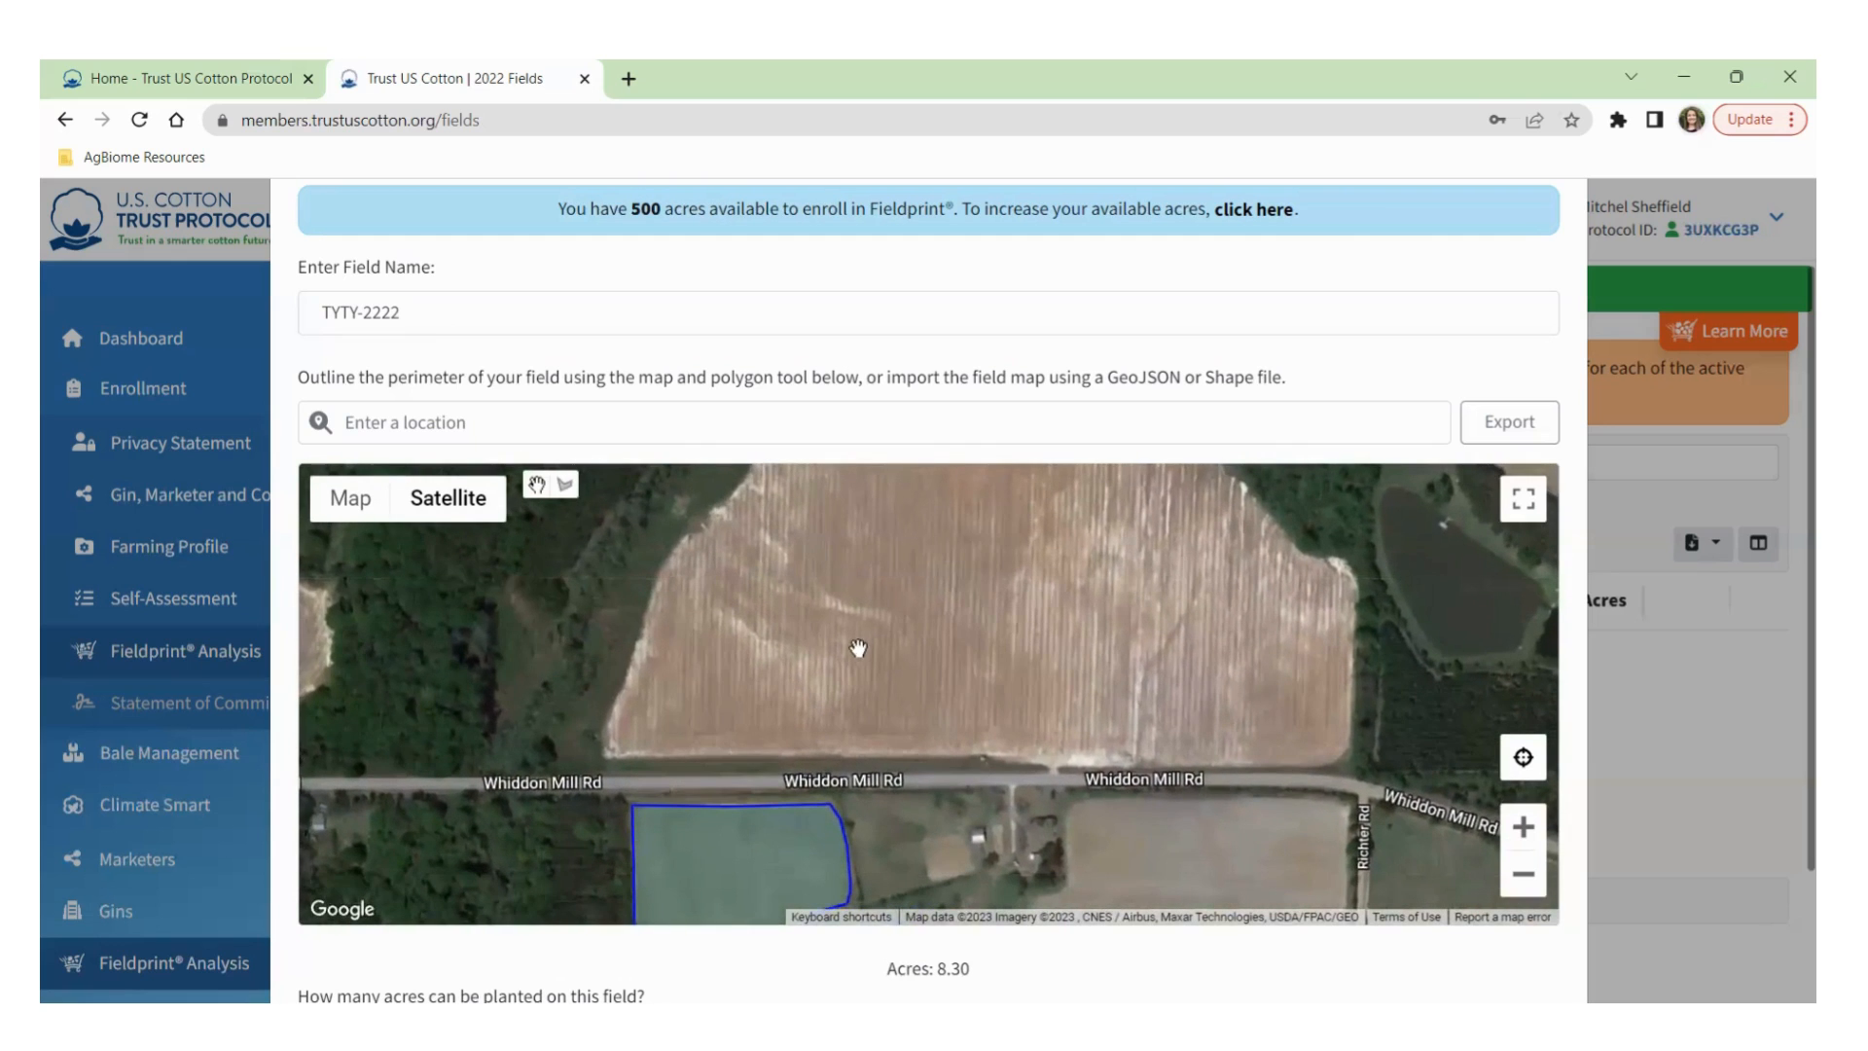
# Start a new outline at the north field's lower-left corner, tracing its bottom and right edges.
pyautogui.click(565, 486)
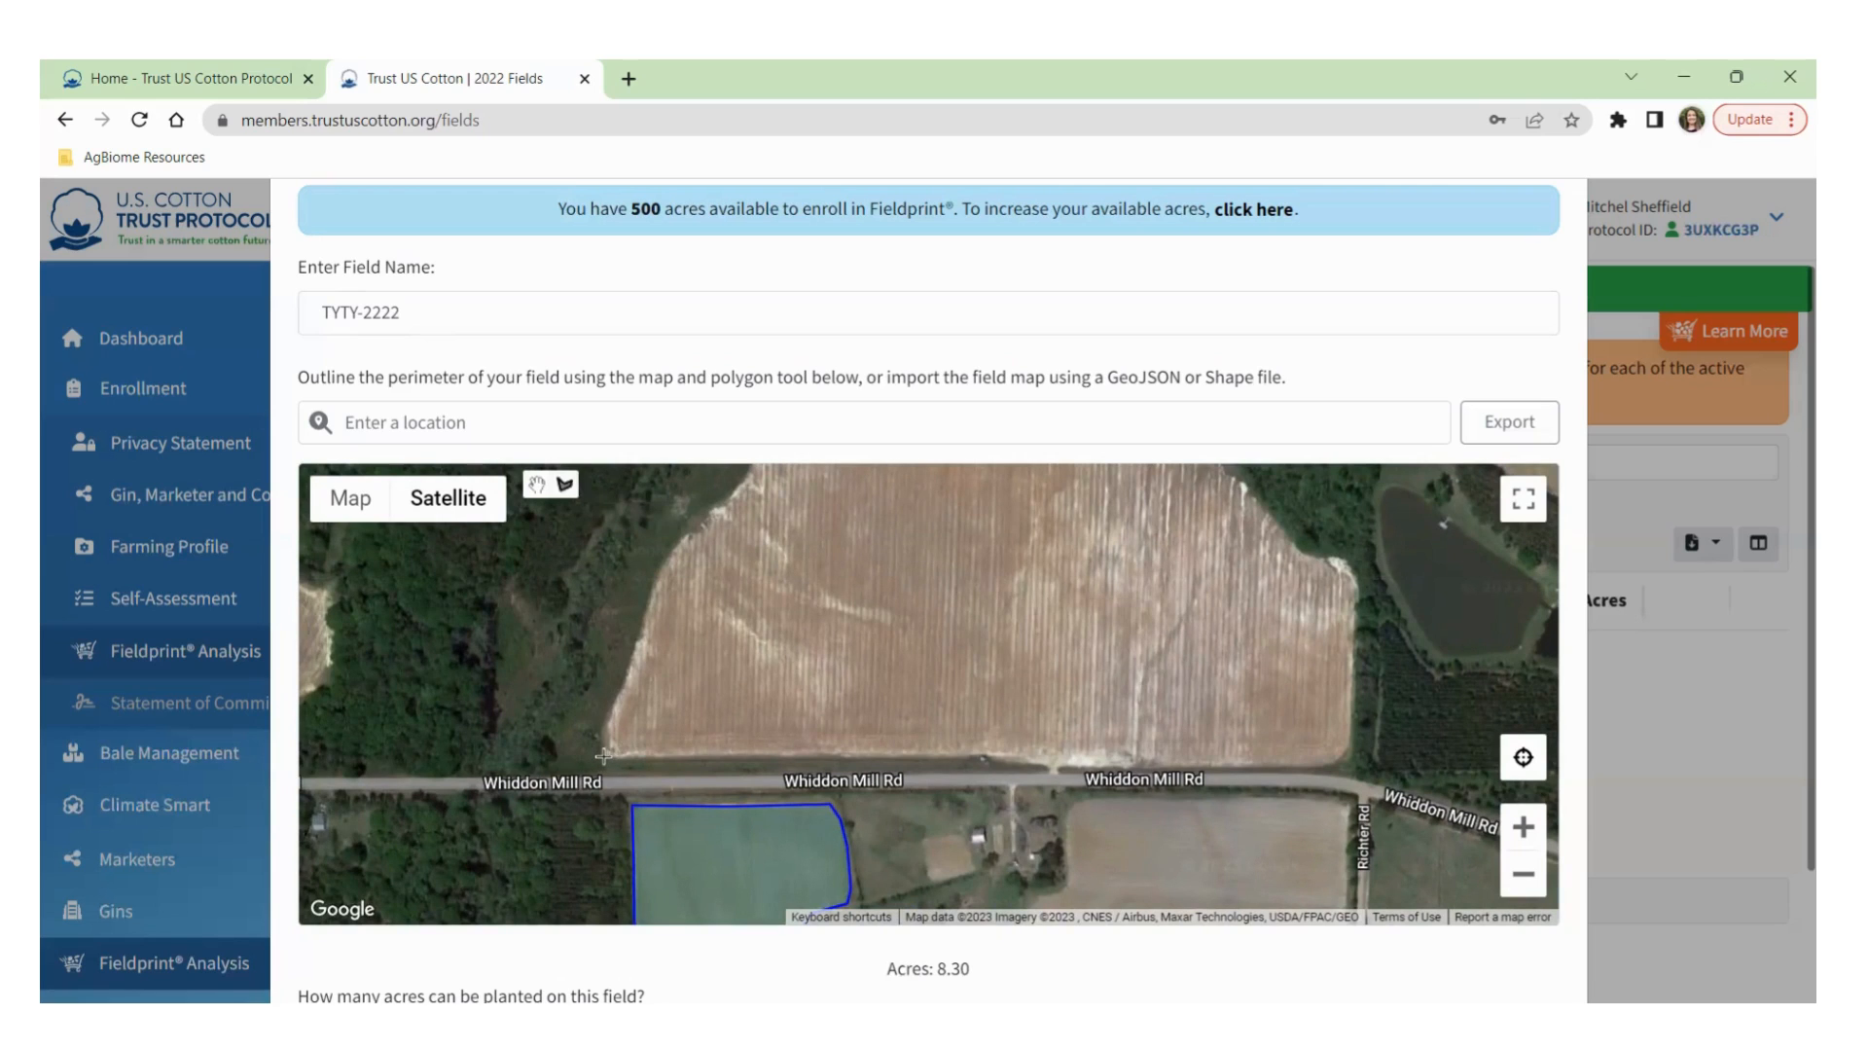
pyautogui.click(602, 754)
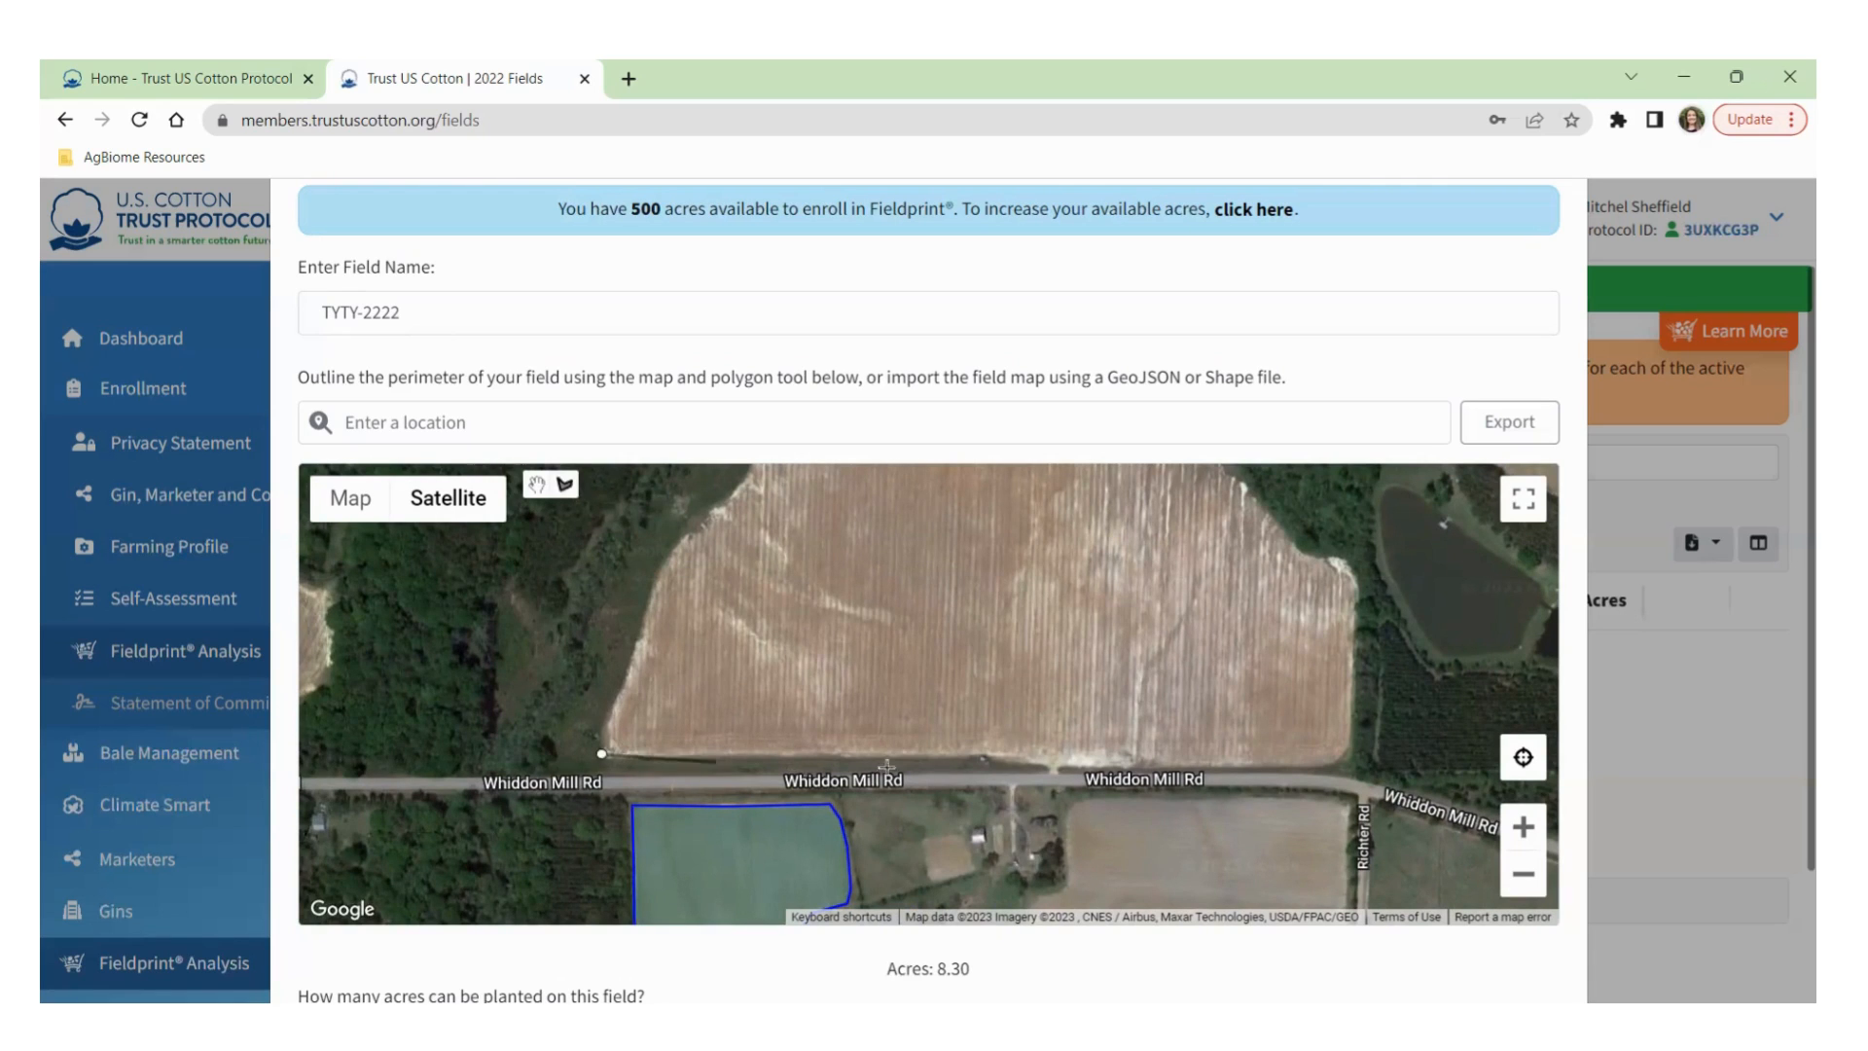
pyautogui.click(1026, 755)
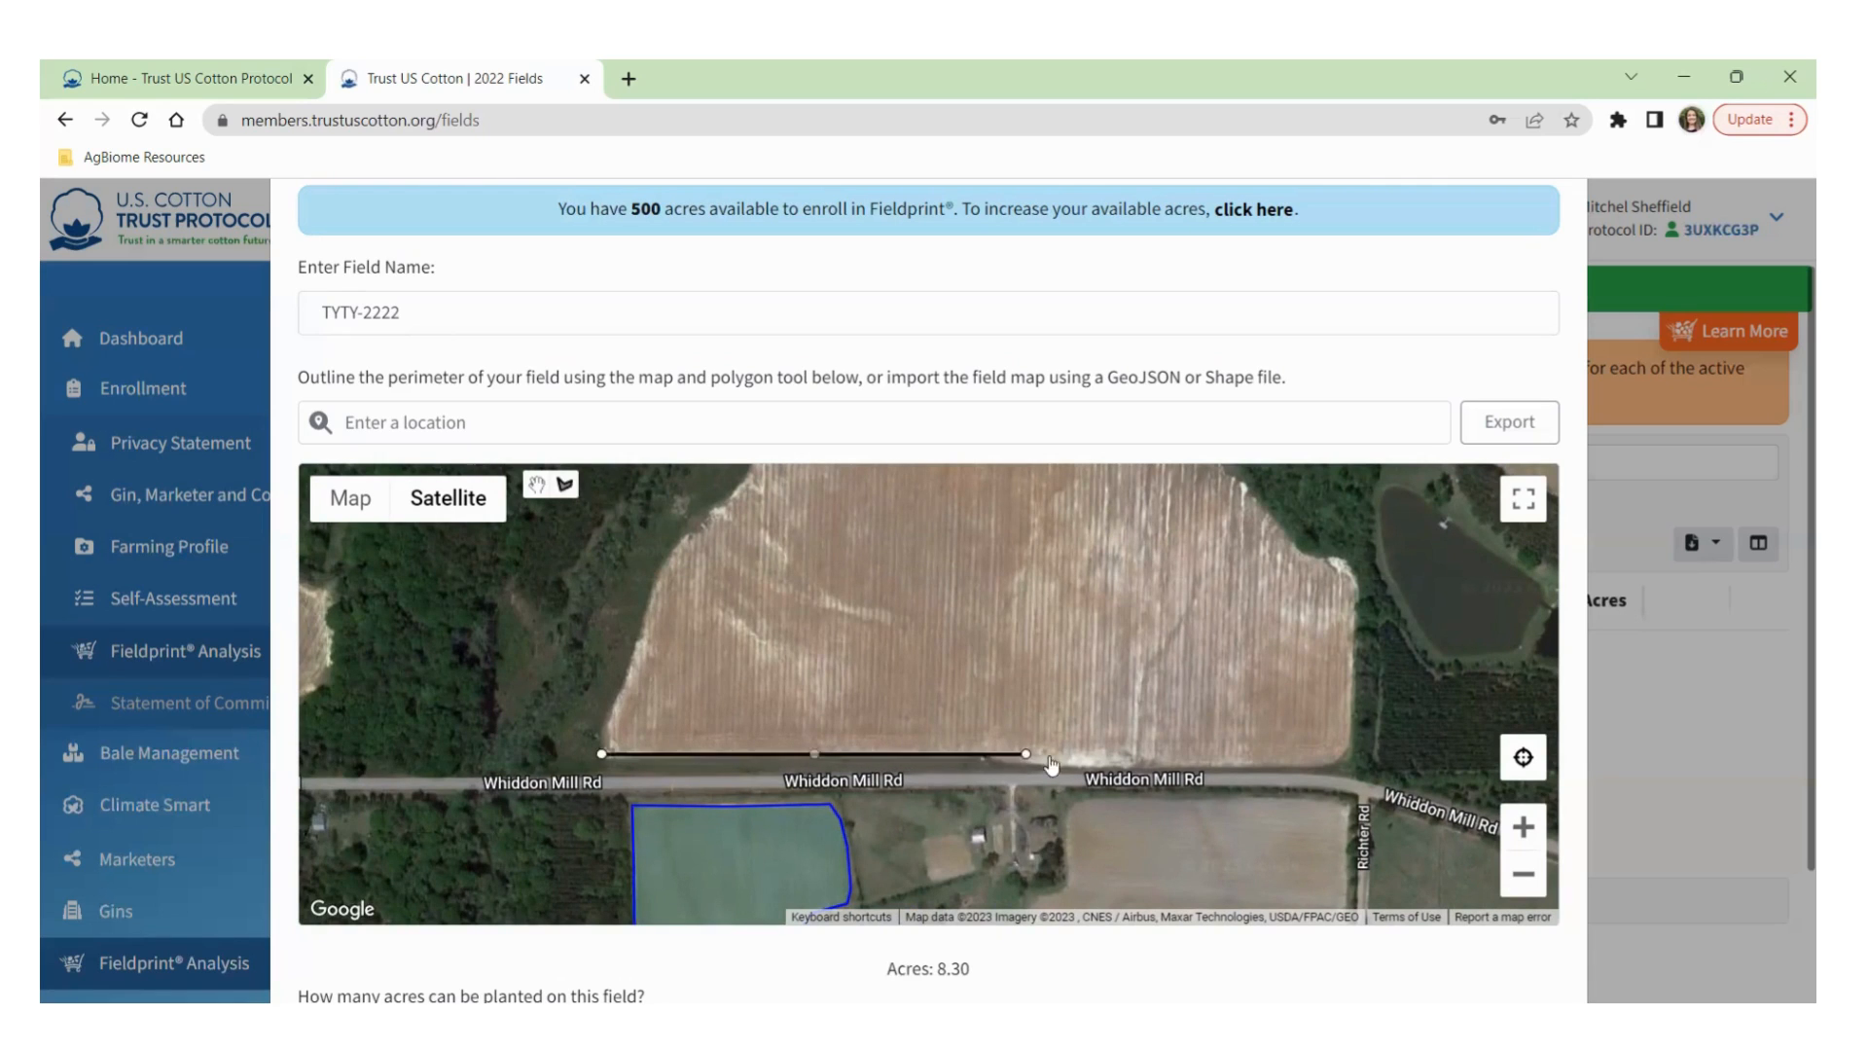
pyautogui.click(1346, 754)
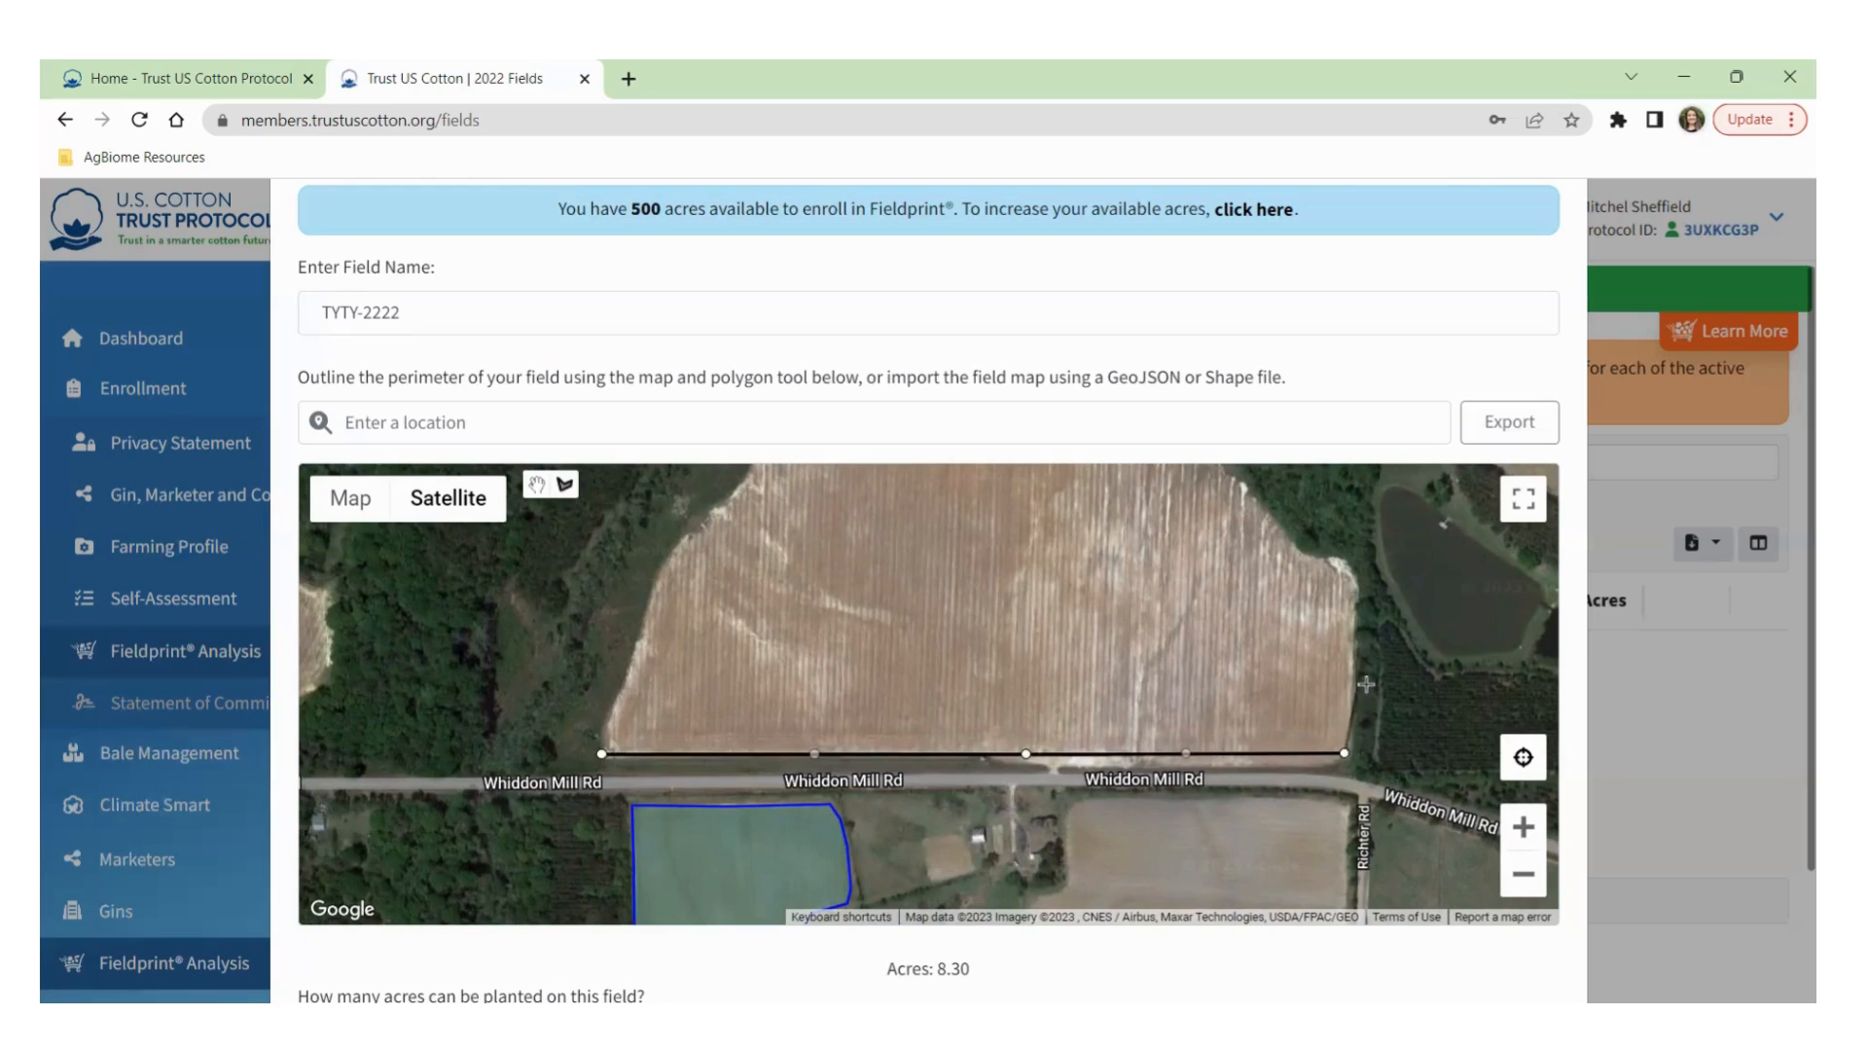
pyautogui.click(1355, 739)
pyautogui.click(1358, 571)
pyautogui.click(1299, 553)
pyautogui.moveTo(1193, 535); pyautogui.dragTo(1230, 802)
pyautogui.moveTo(1179, 657); pyautogui.dragTo(1184, 710)
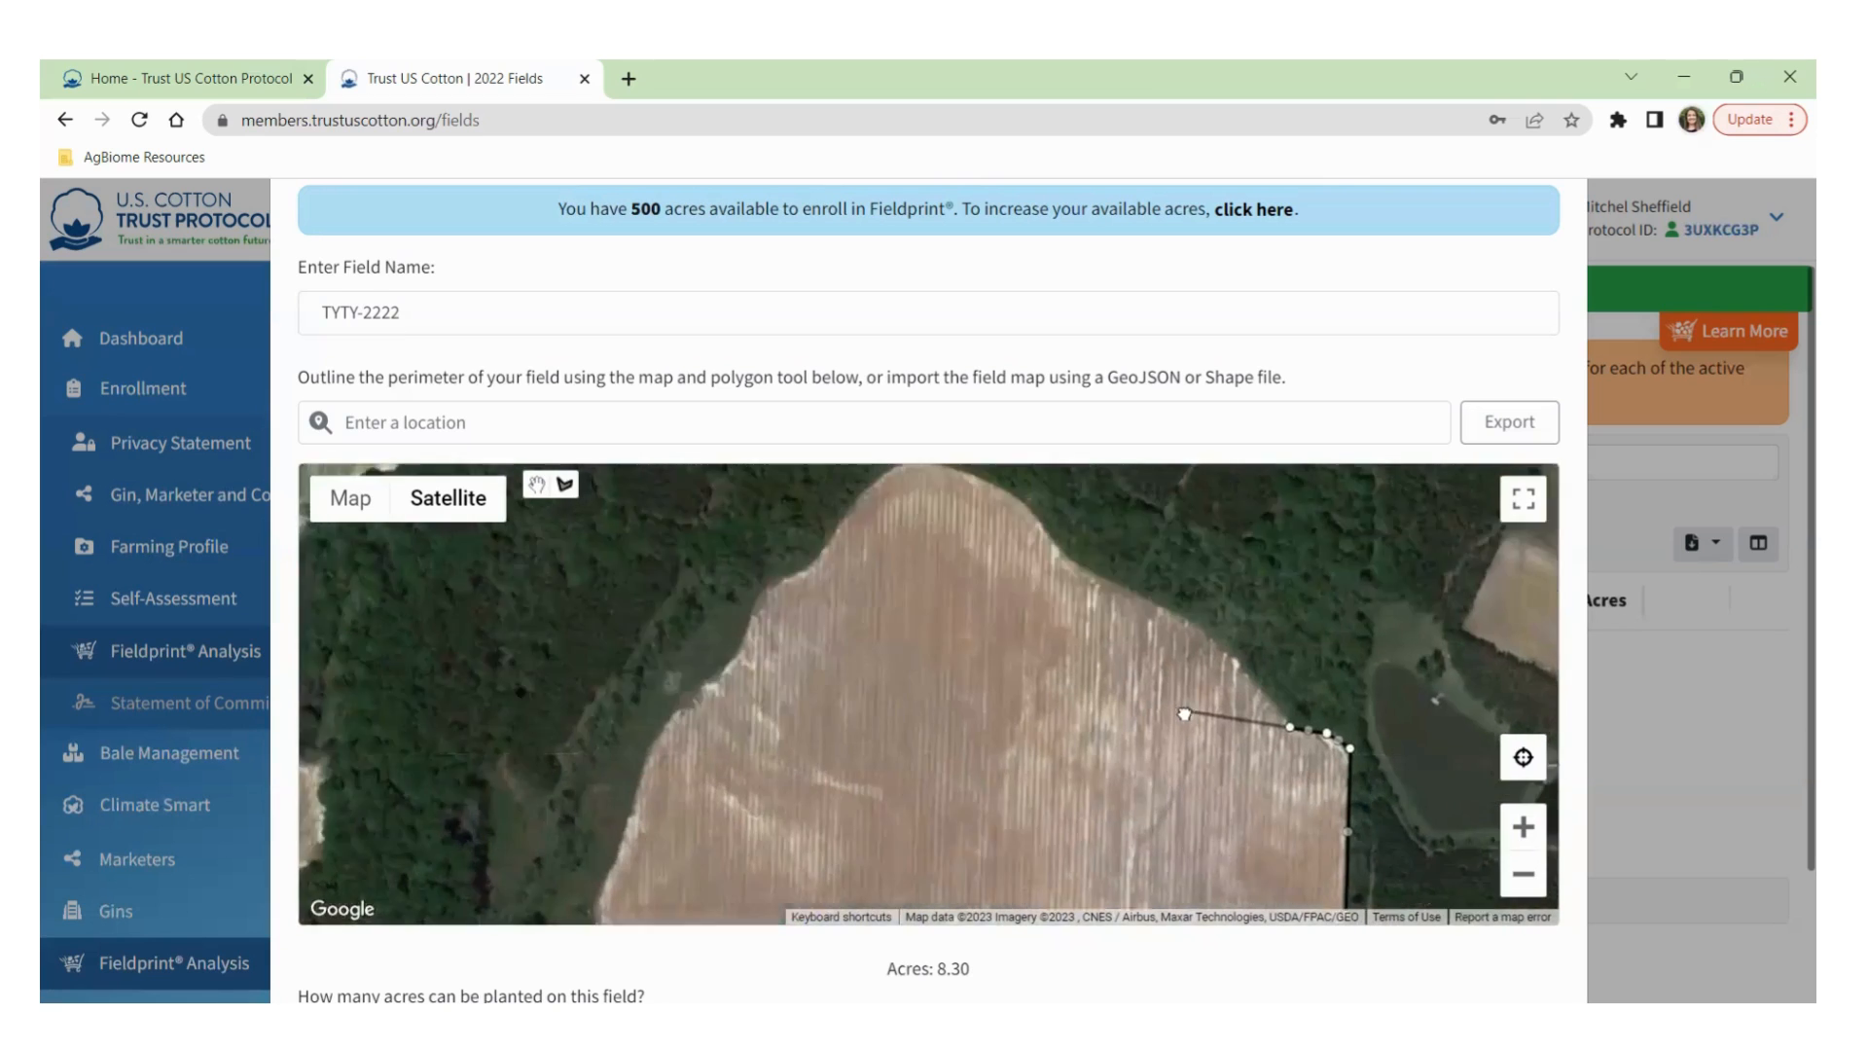
# Continue the outline across the field's upper edge and down its left side.
pyautogui.click(1201, 625)
pyautogui.click(1066, 559)
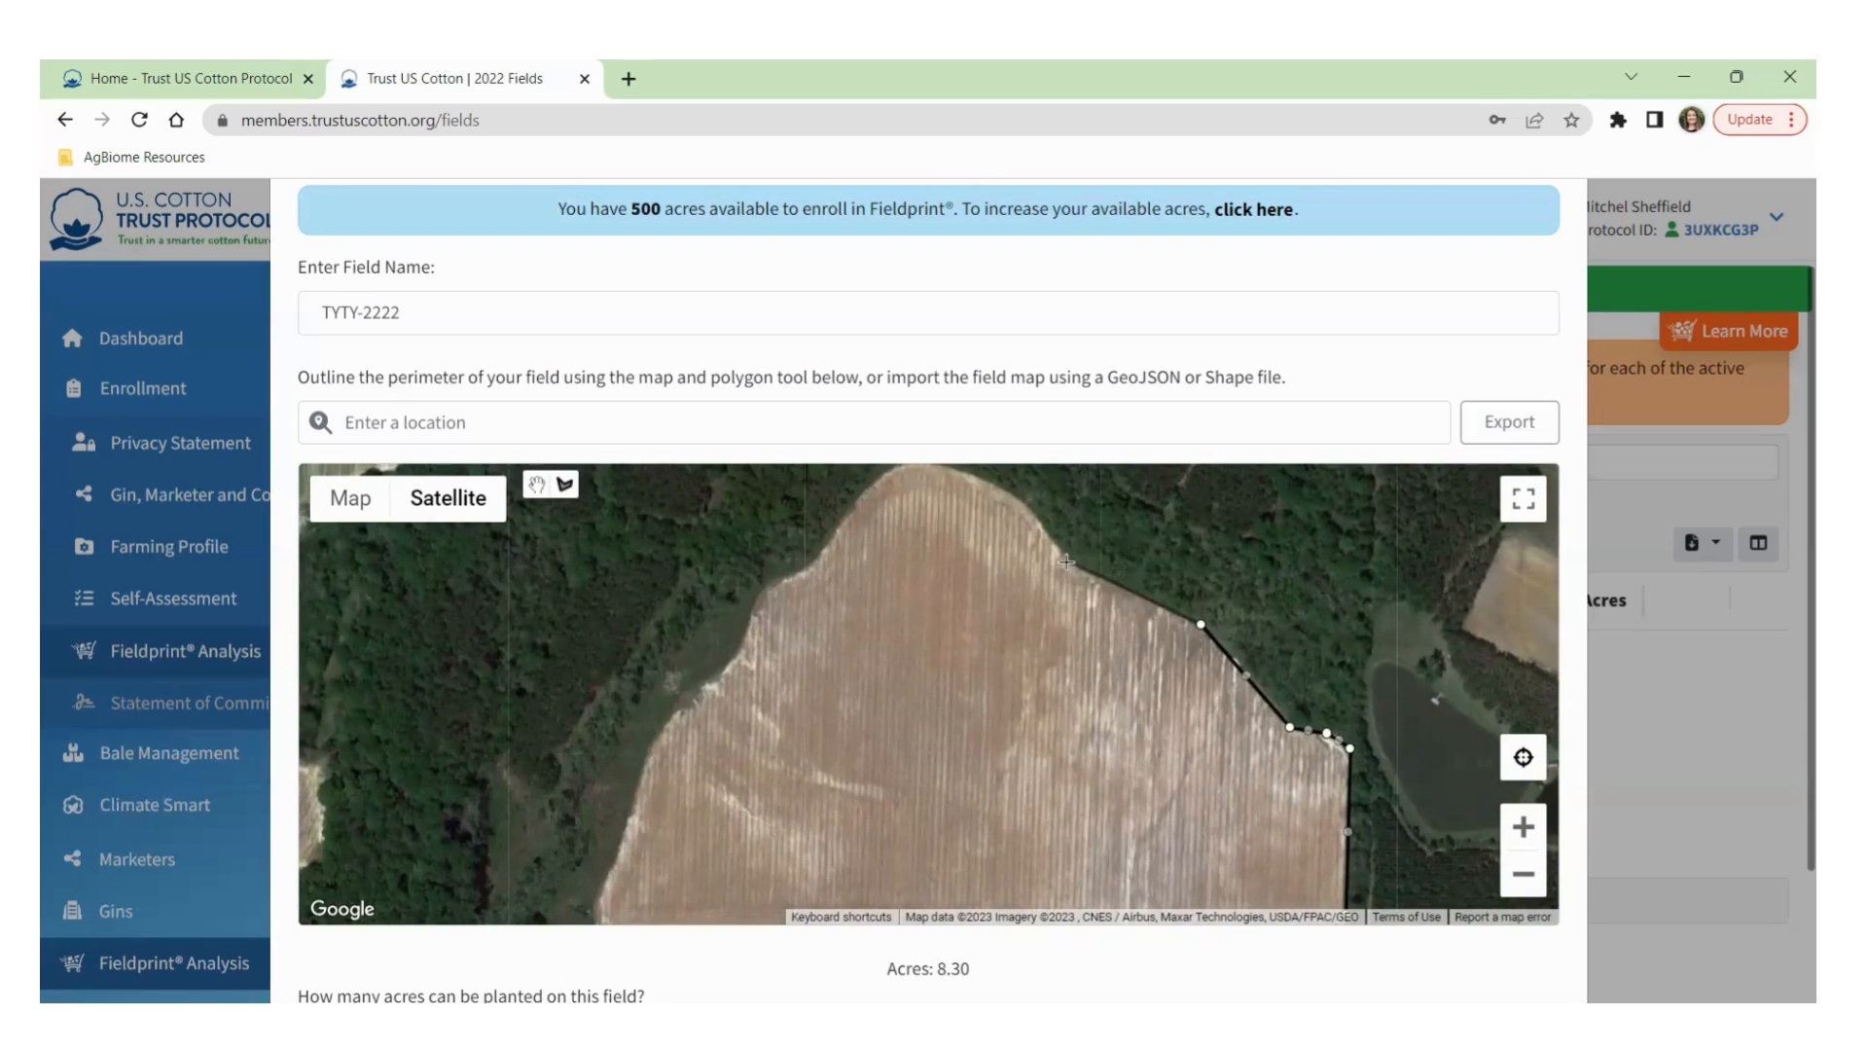
pyautogui.click(1037, 512)
pyautogui.click(982, 475)
pyautogui.moveTo(929, 497); pyautogui.dragTo(929, 539)
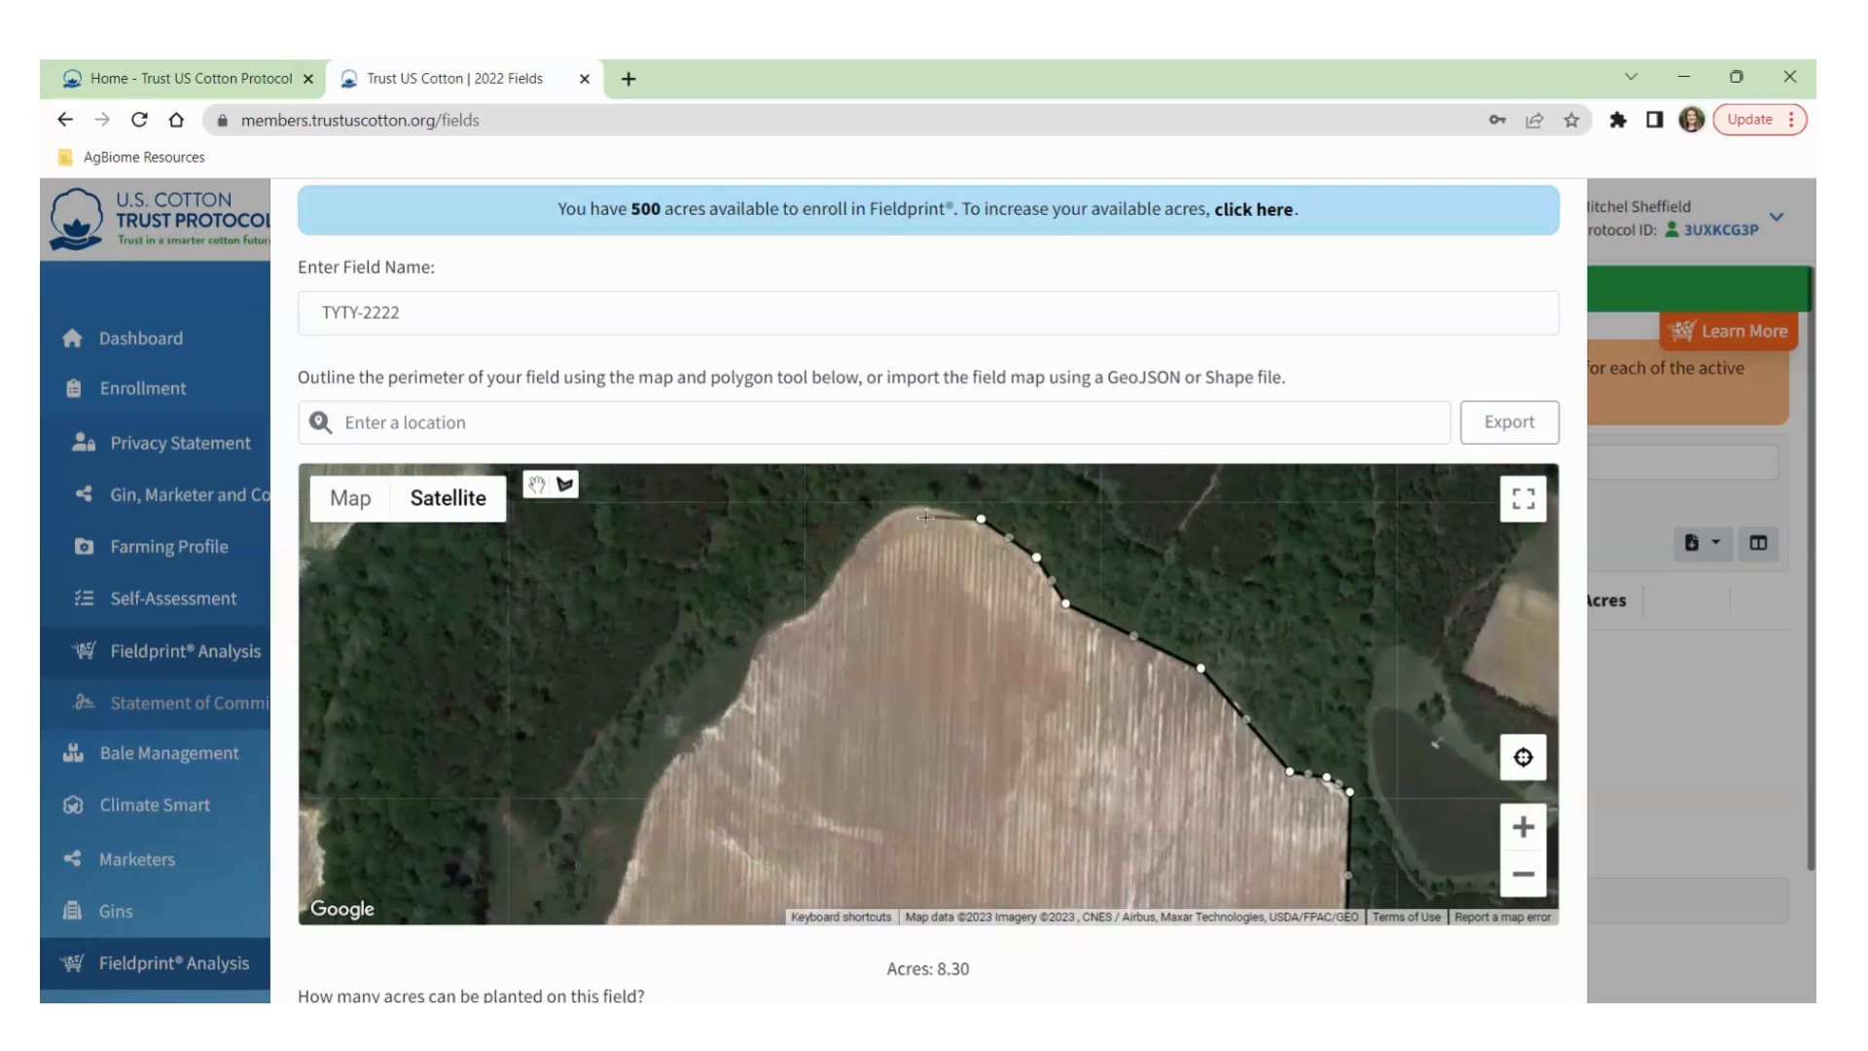
pyautogui.click(923, 506)
pyautogui.click(881, 516)
pyautogui.click(839, 565)
pyautogui.click(806, 615)
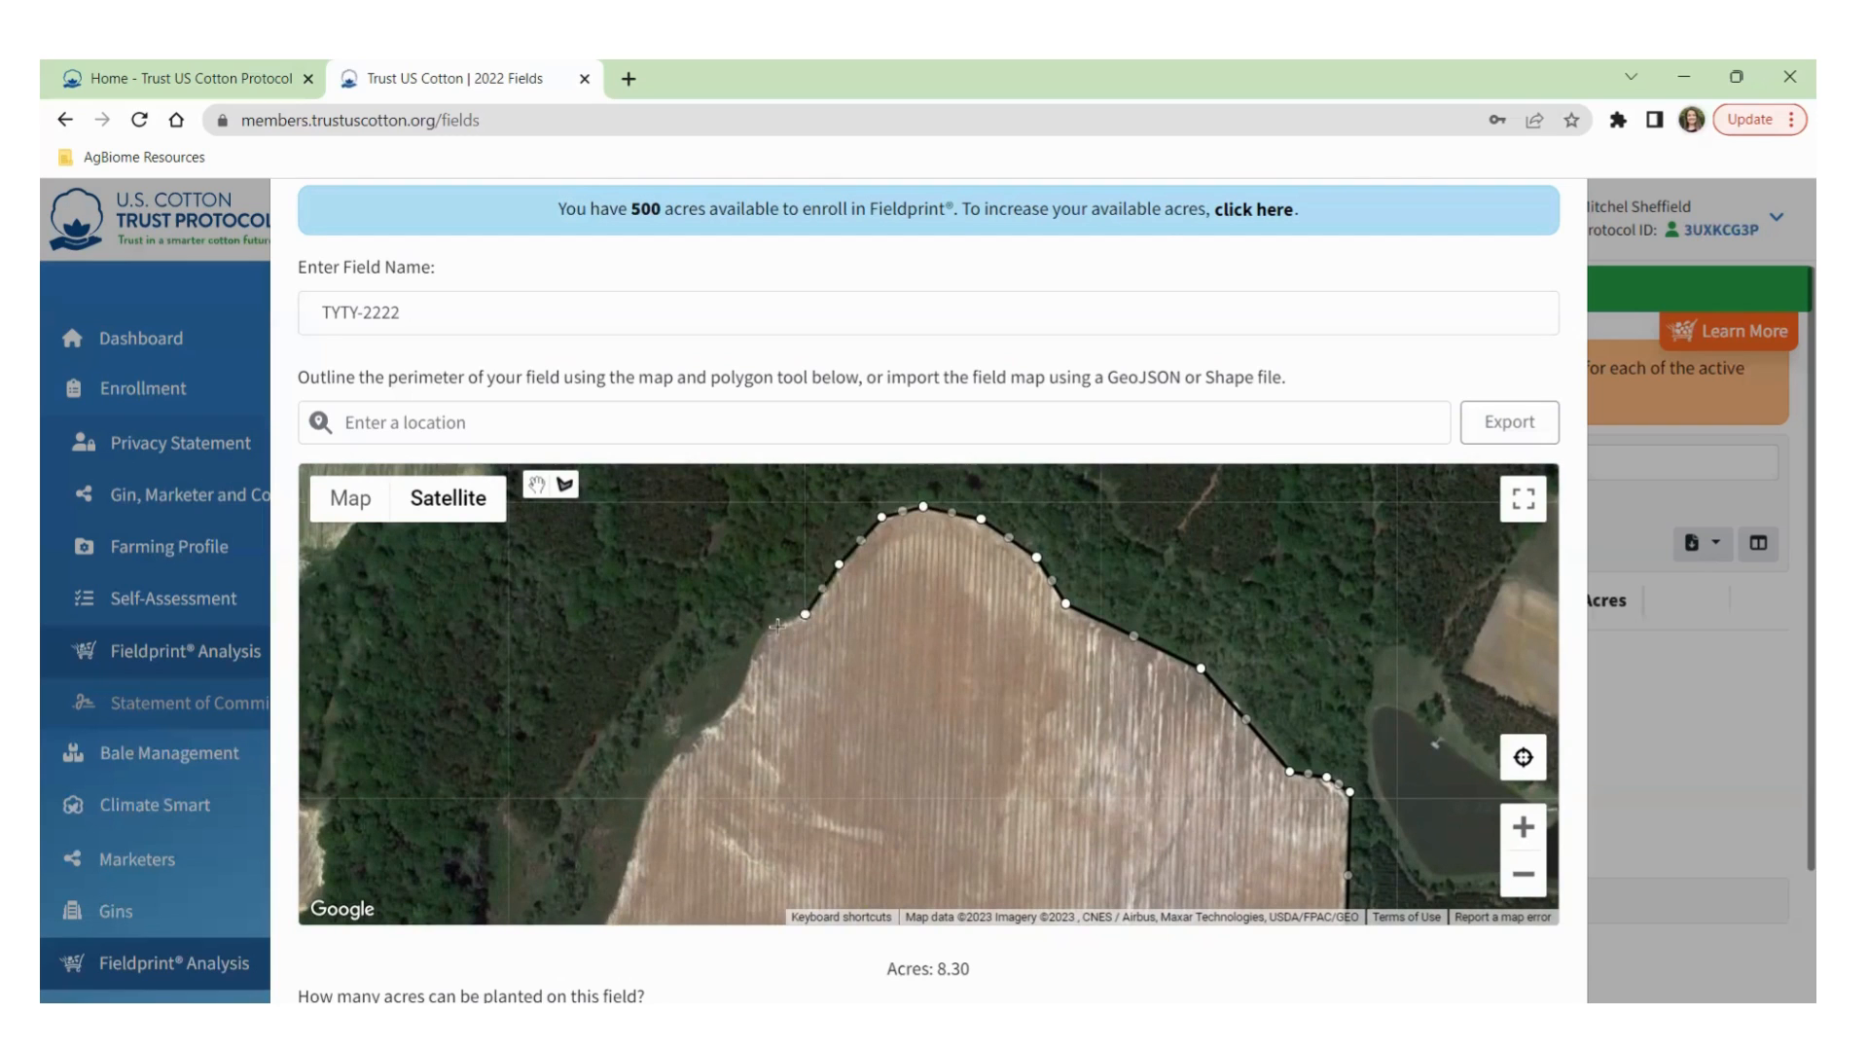
pyautogui.click(744, 674)
pyautogui.click(725, 715)
pyautogui.click(650, 783)
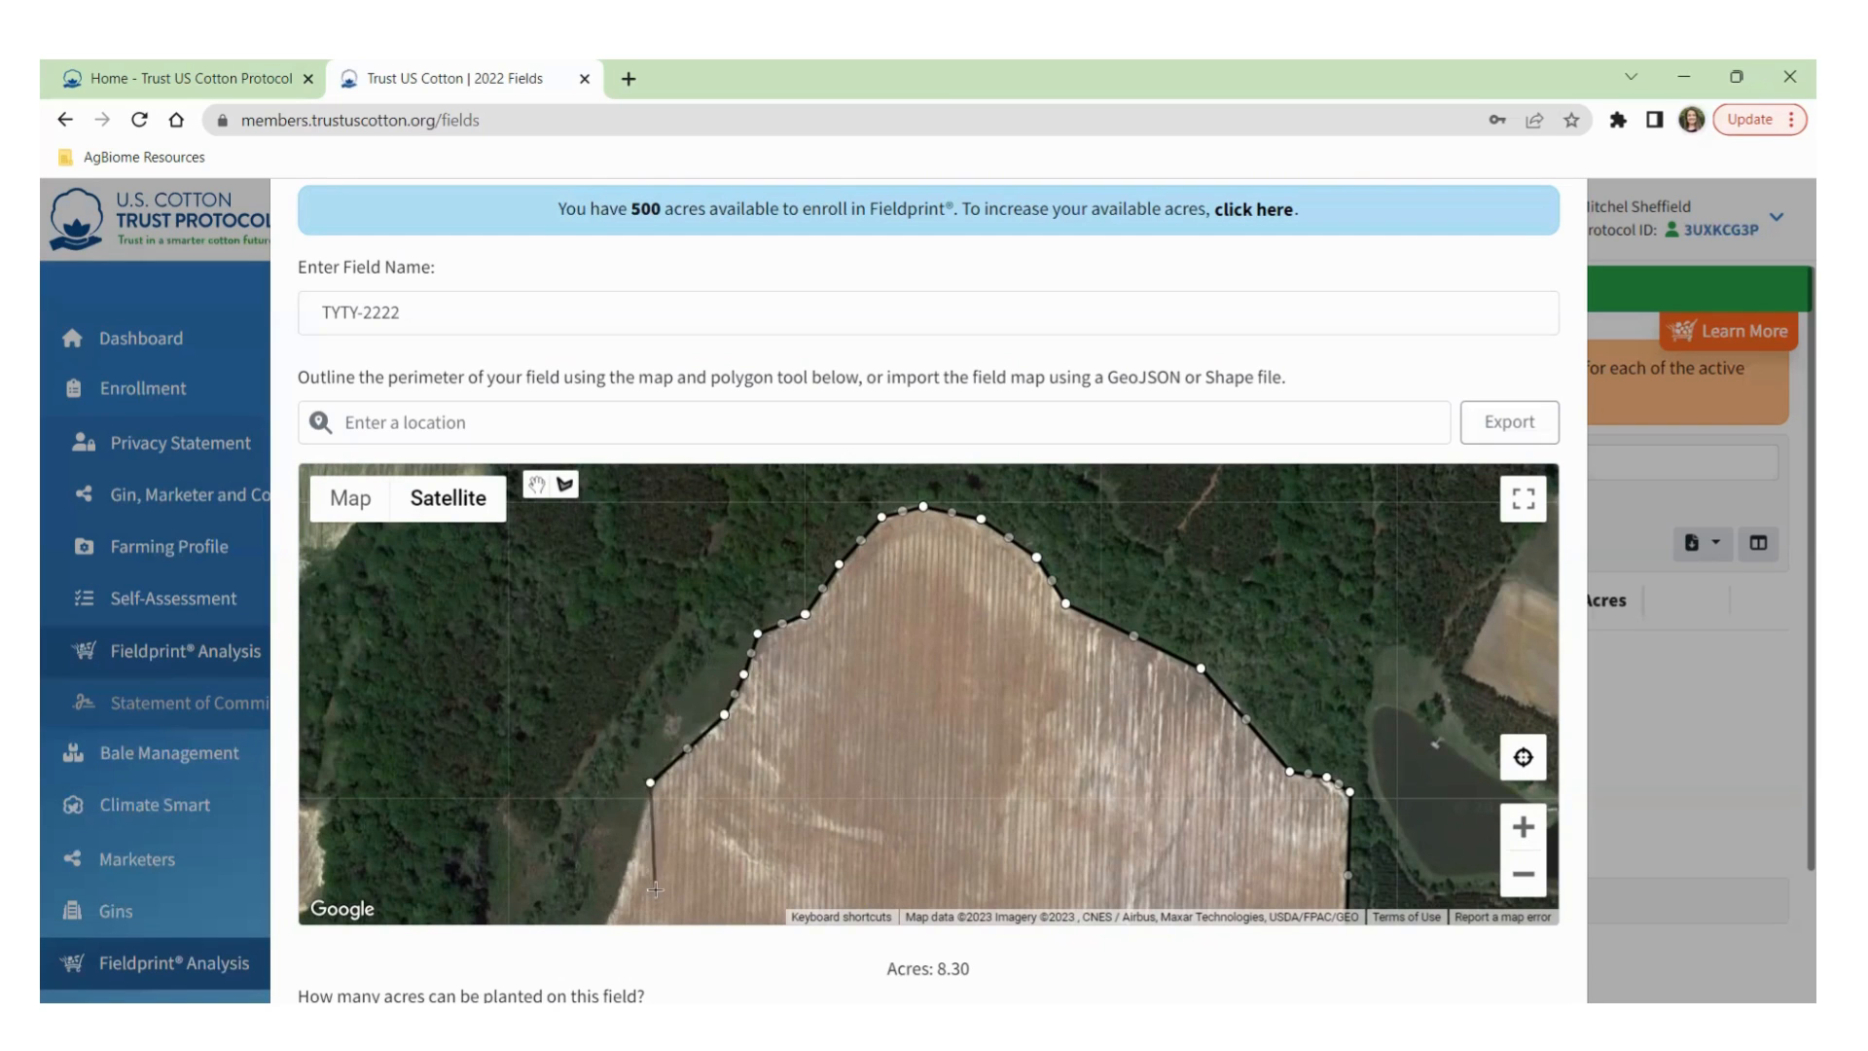
# Close the north field outline at its first point, bringing TYTY-2222 to 54.54 acres.
pyautogui.moveTo(655, 858); pyautogui.dragTo(881, 602)
pyautogui.click(820, 717)
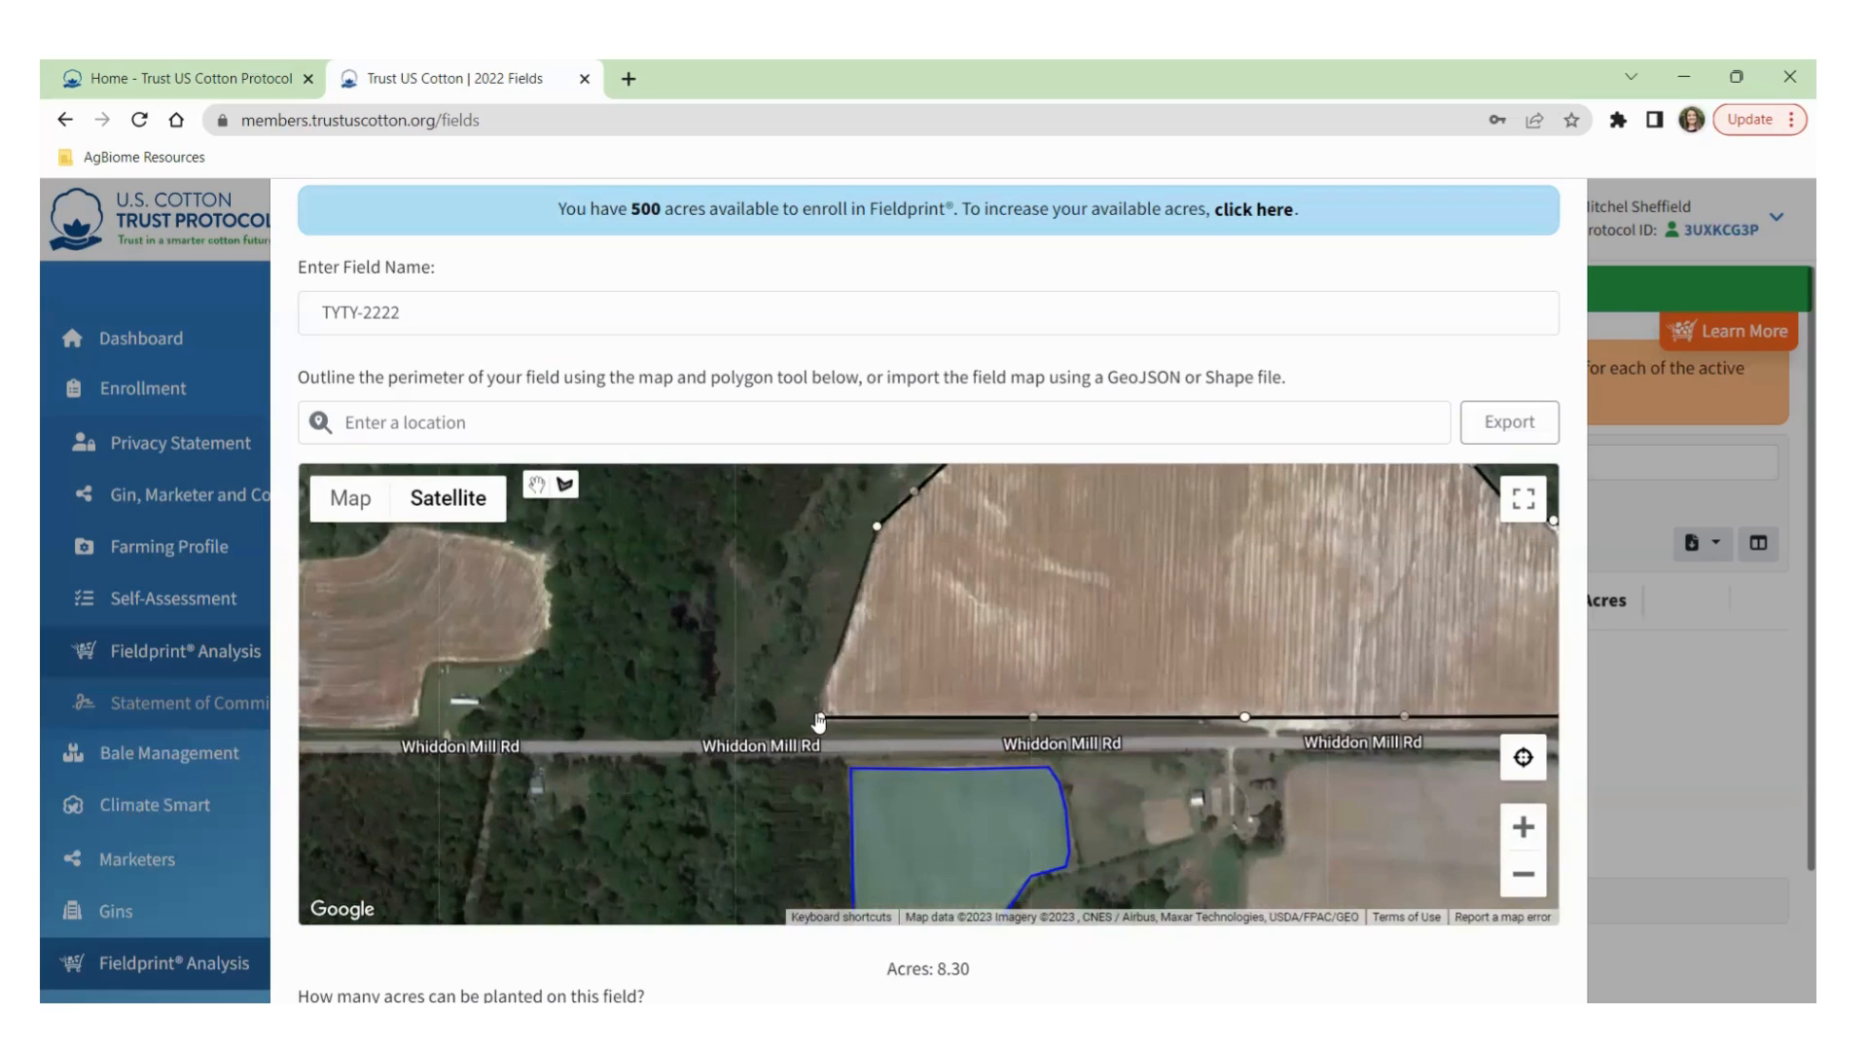
pyautogui.click(820, 694)
pyautogui.click(820, 720)
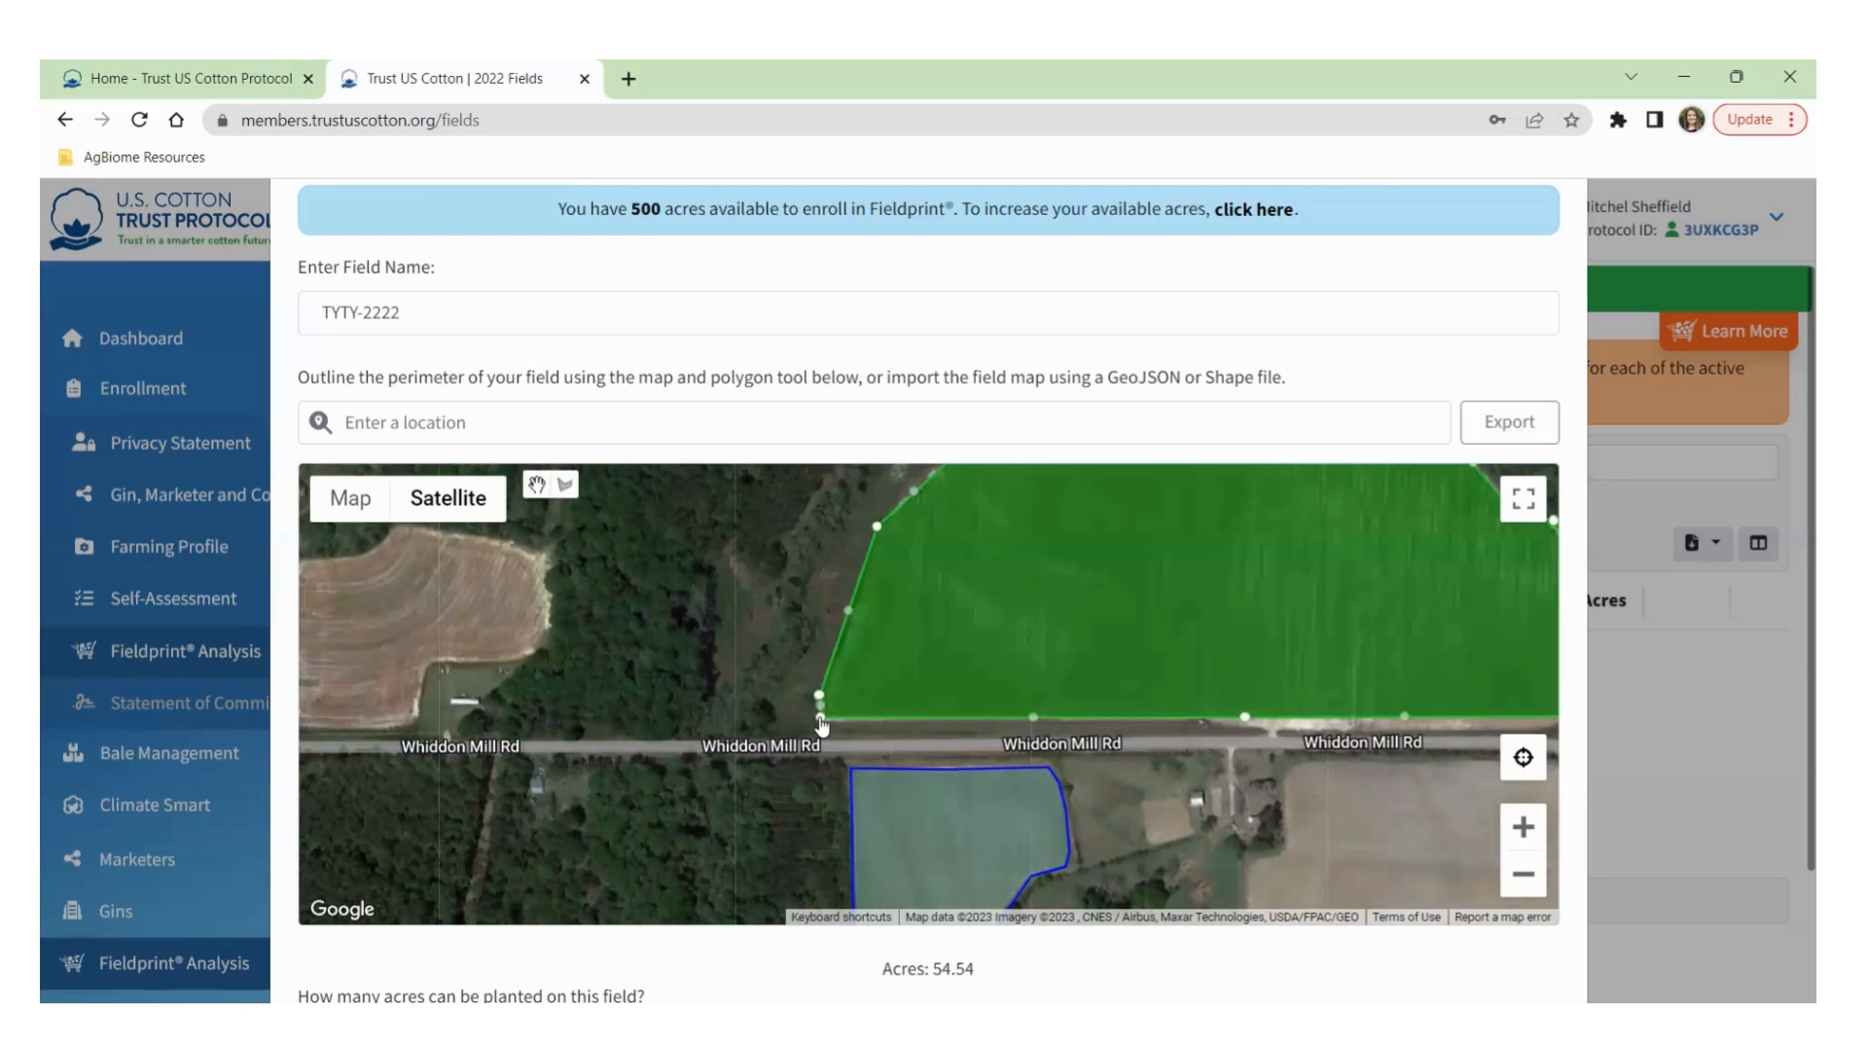
# Pull in a top vertex of the north outline to 54.40 acres, then view both outlined fields.
pyautogui.moveTo(847, 744); pyautogui.dragTo(554, 754)
pyautogui.moveTo(659, 705); pyautogui.dragTo(675, 863)
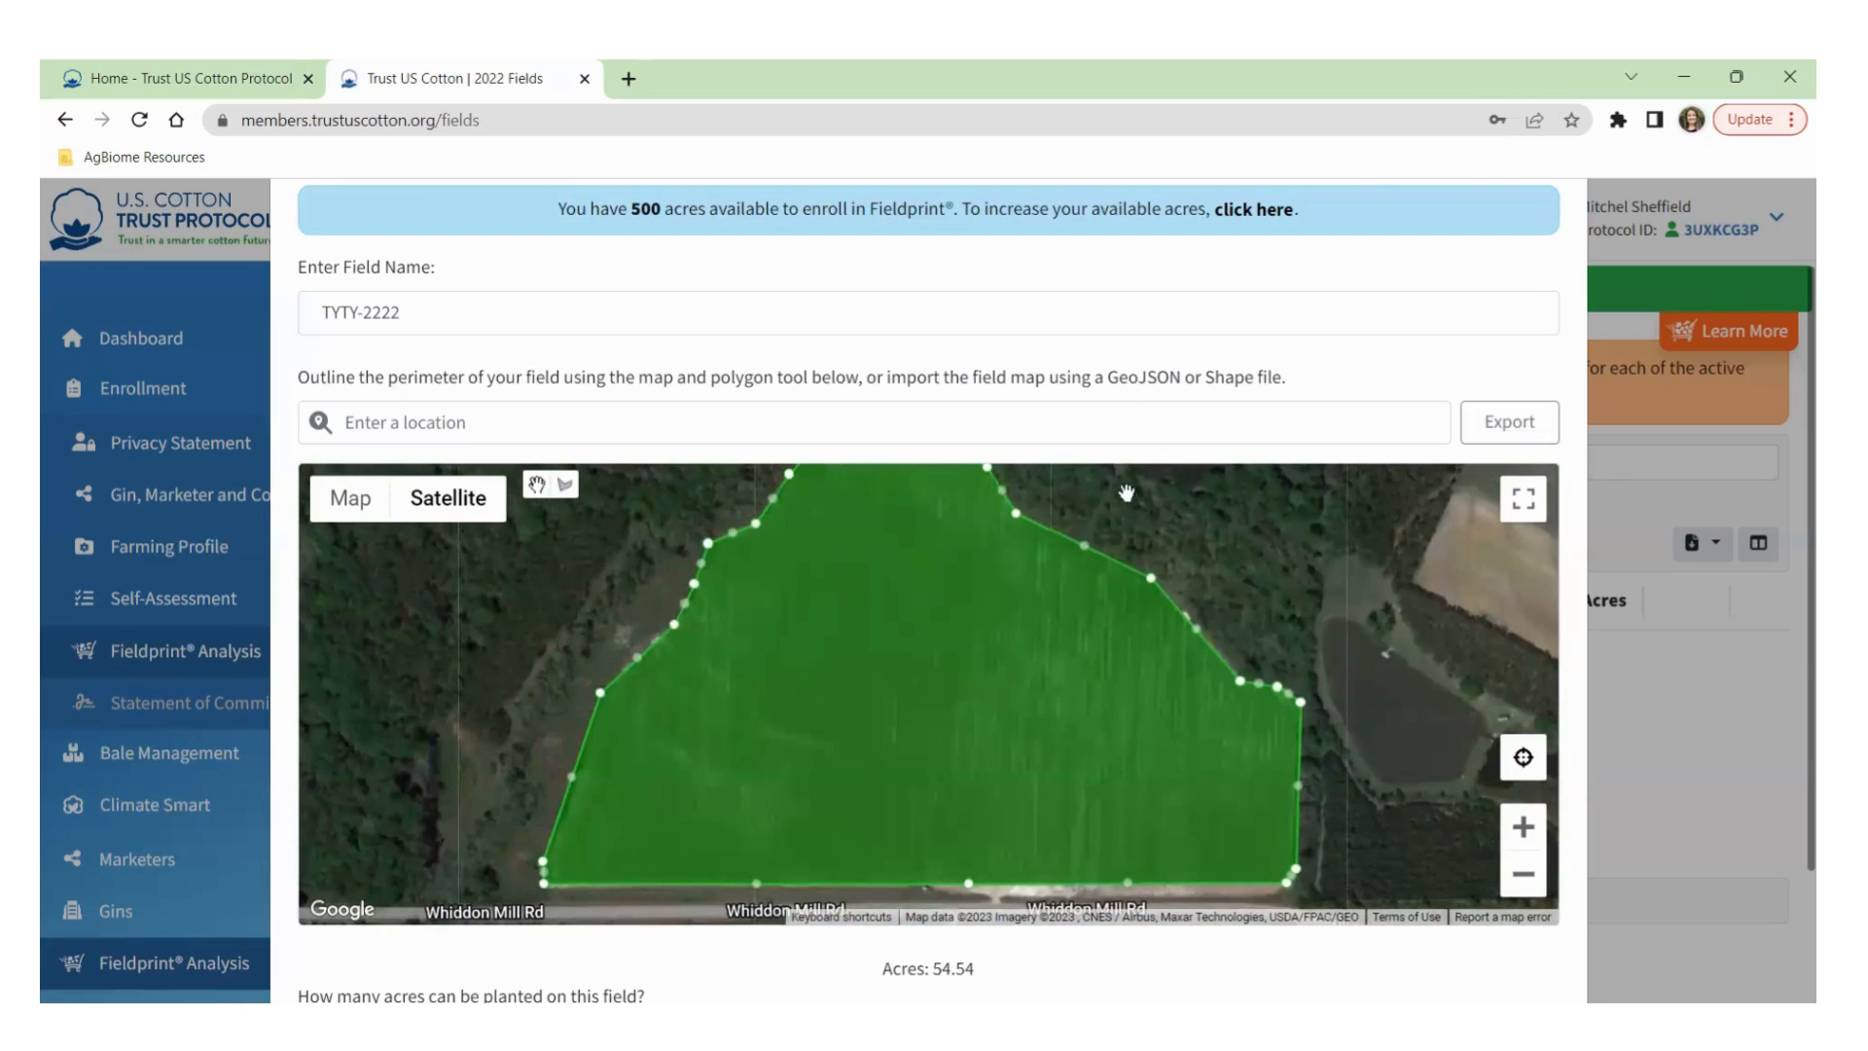
pyautogui.moveTo(1129, 520); pyautogui.dragTo(1133, 628)
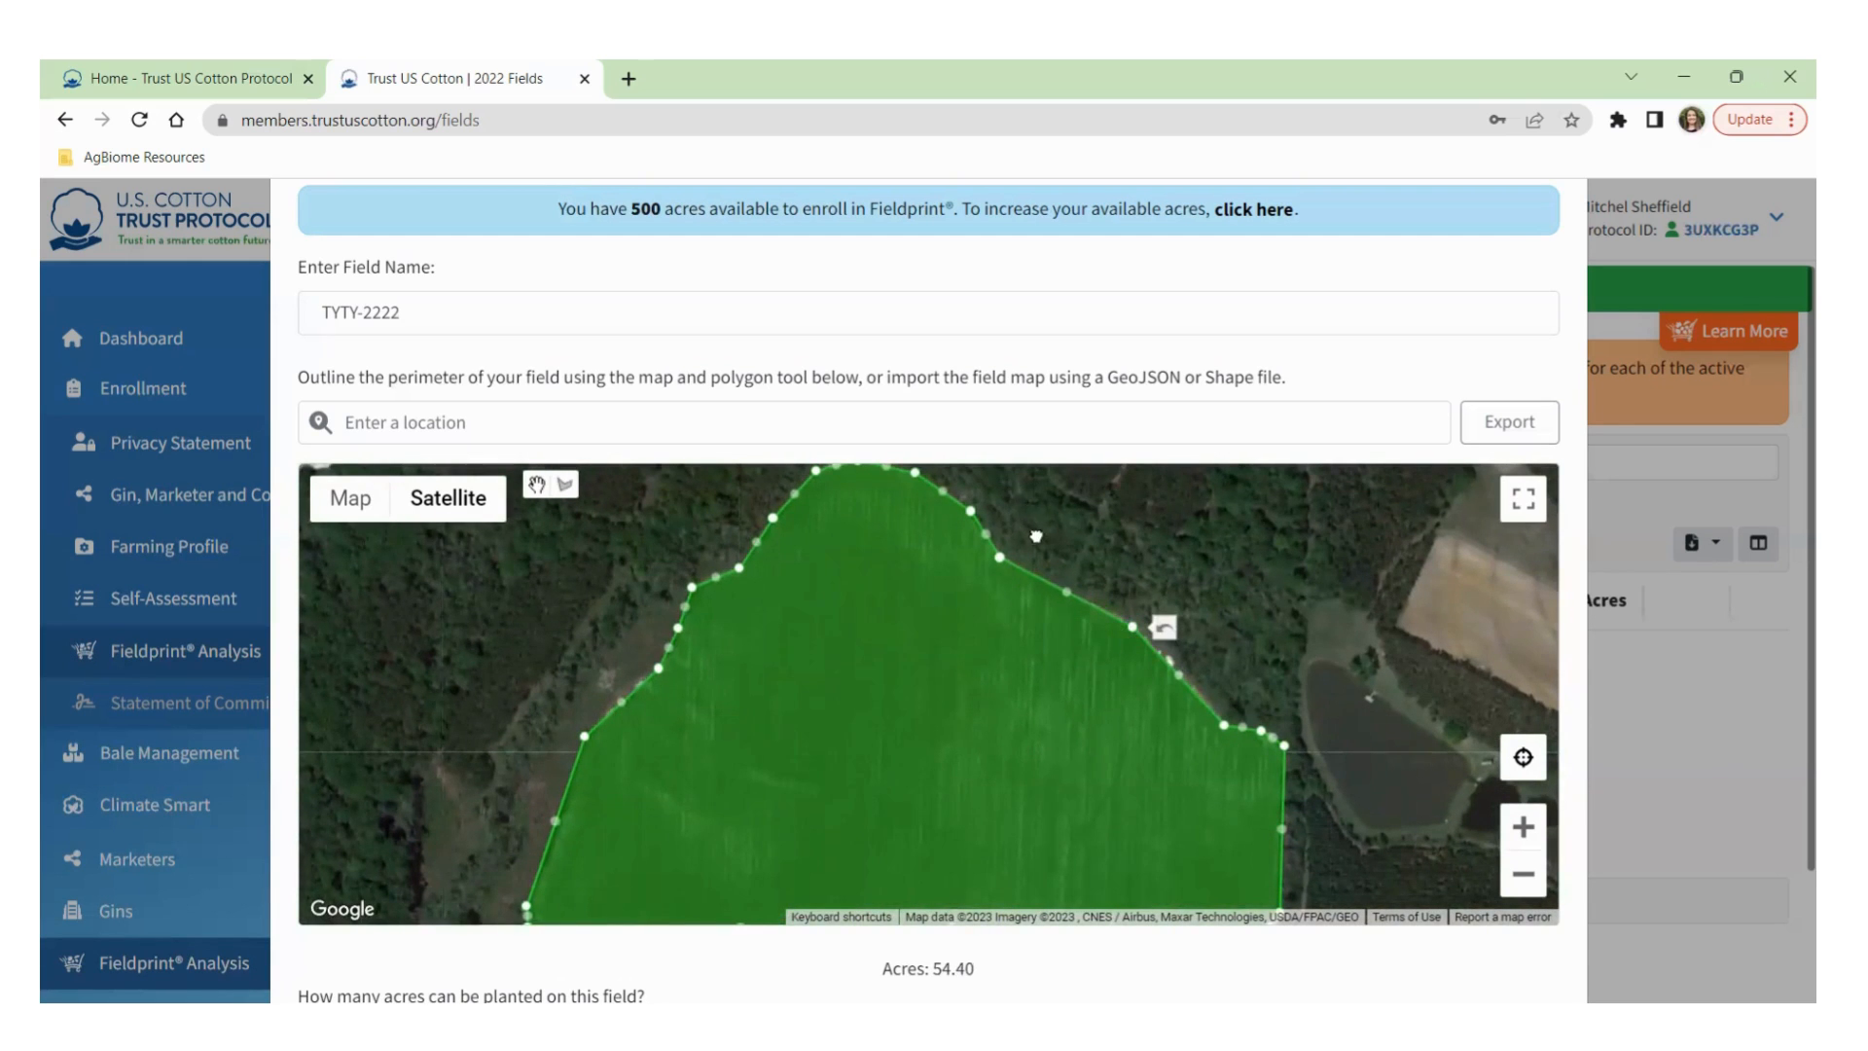
pyautogui.moveTo(1033, 516); pyautogui.dragTo(1036, 463)
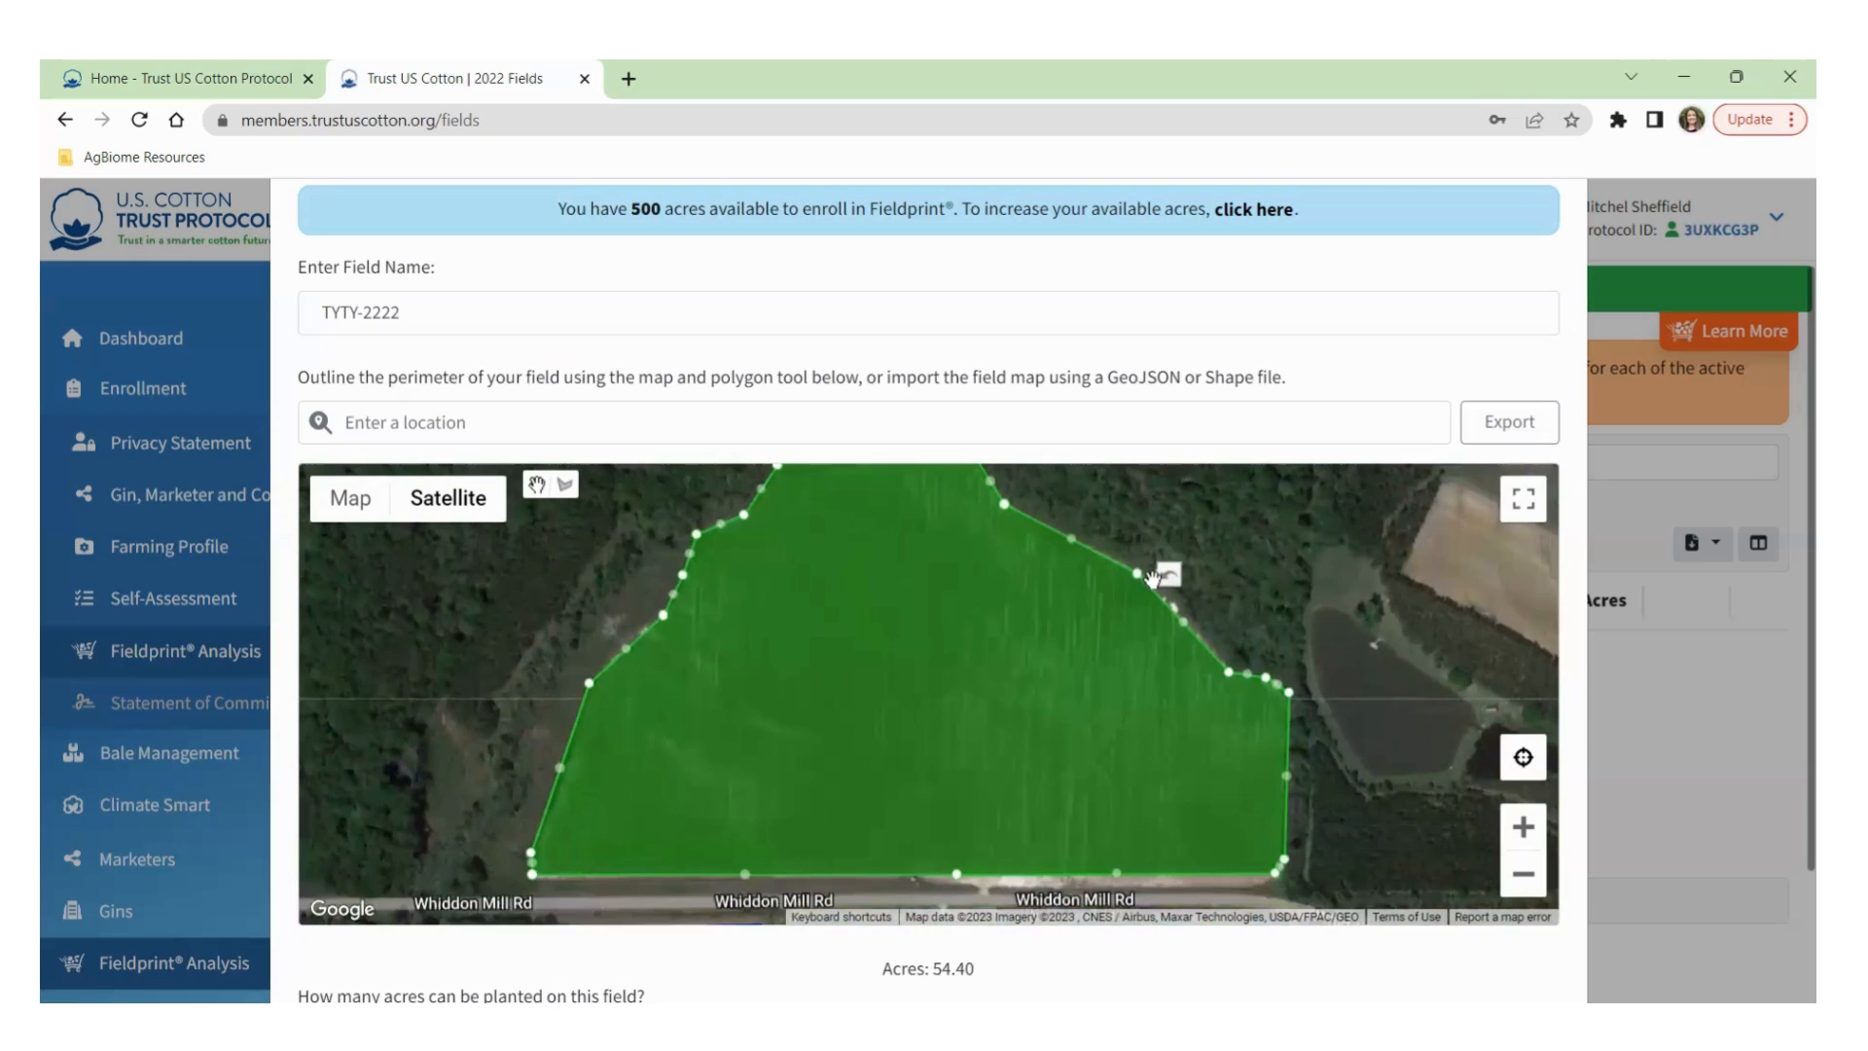
pyautogui.click(1263, 557)
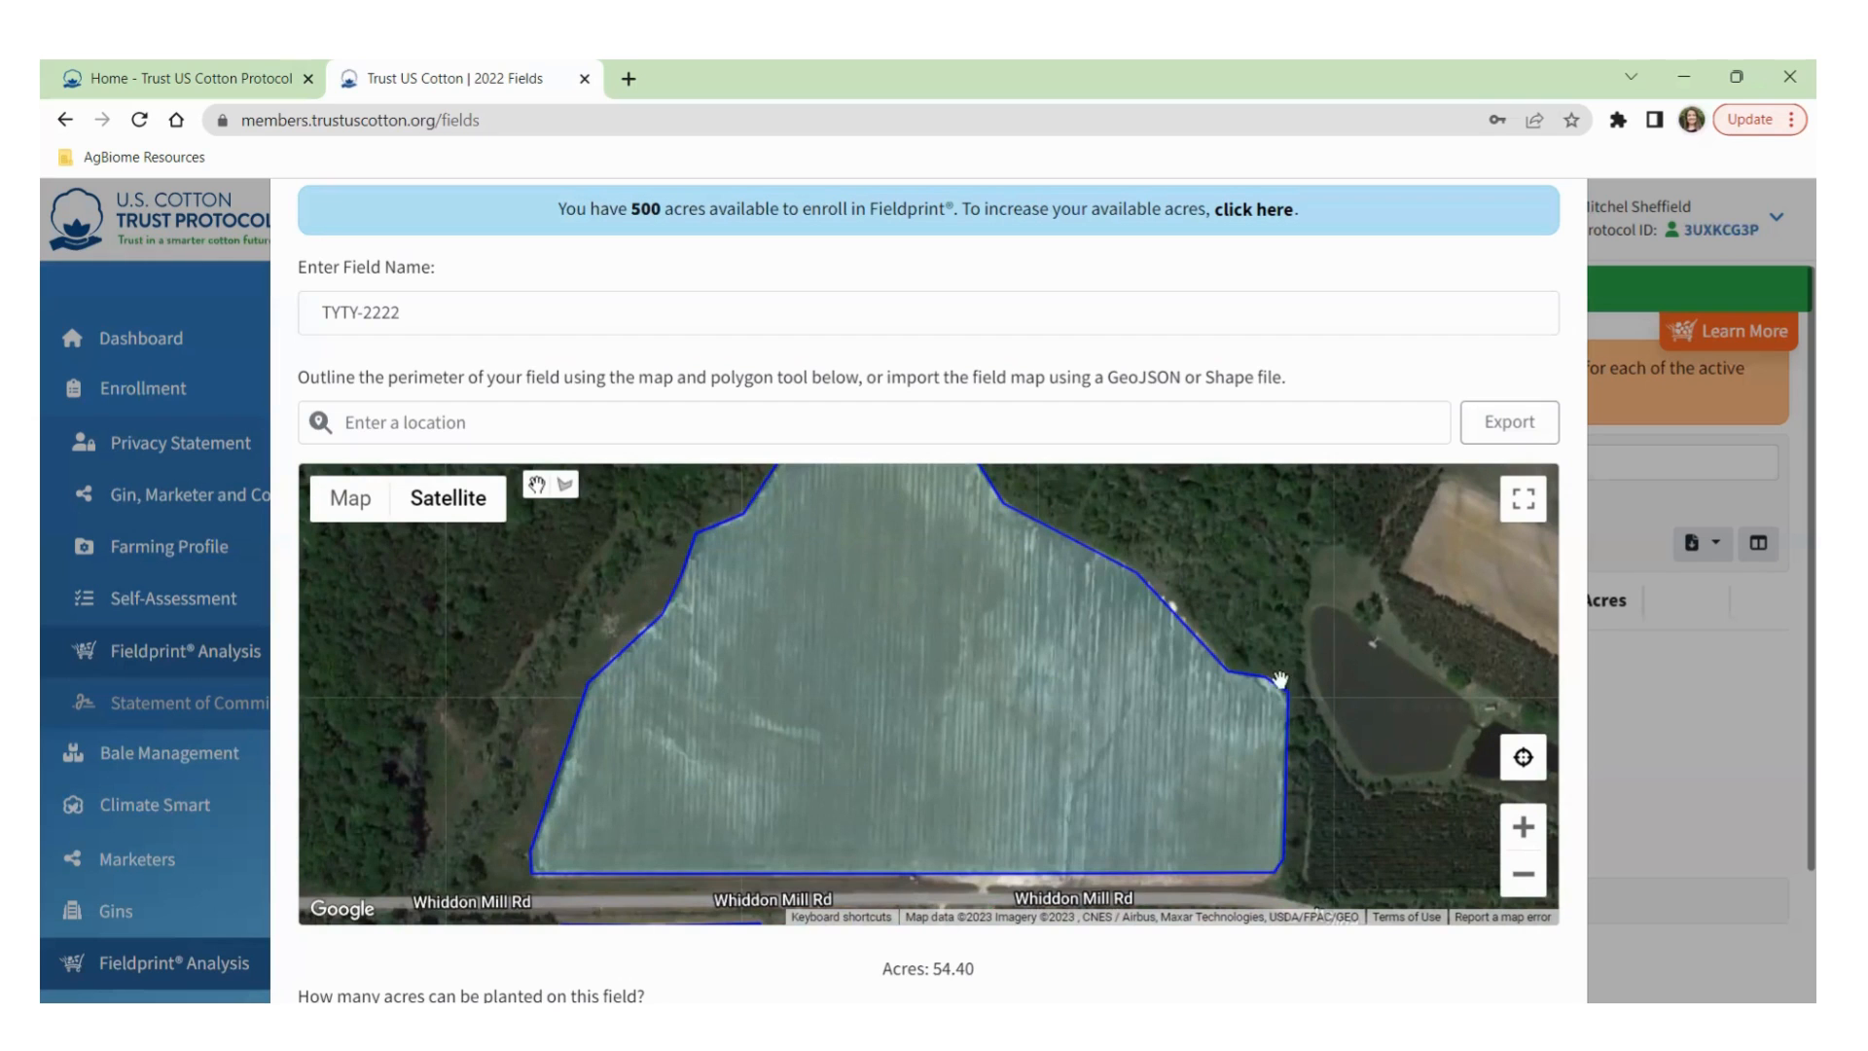
pyautogui.scroll(-2, 1304, 766)
pyautogui.moveTo(1304, 558); pyautogui.dragTo(1041, 432)
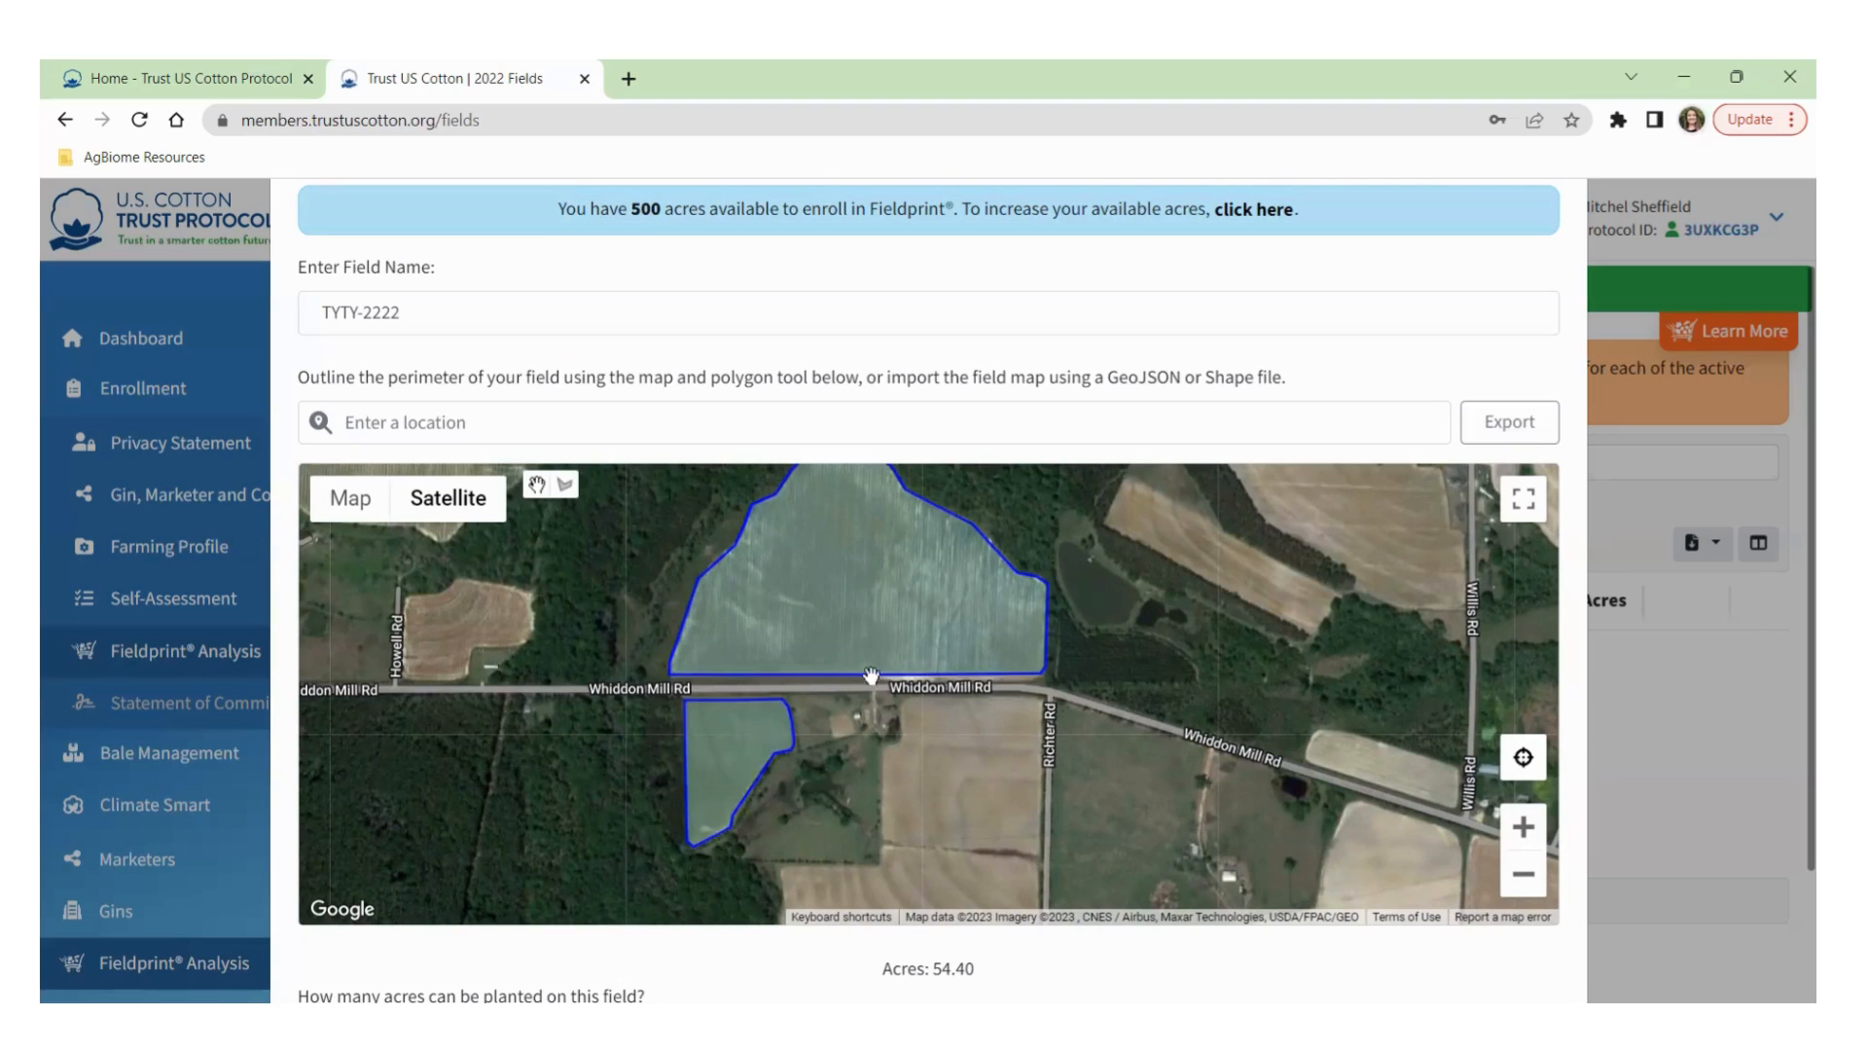
pyautogui.moveTo(1136, 615); pyautogui.dragTo(1146, 648)
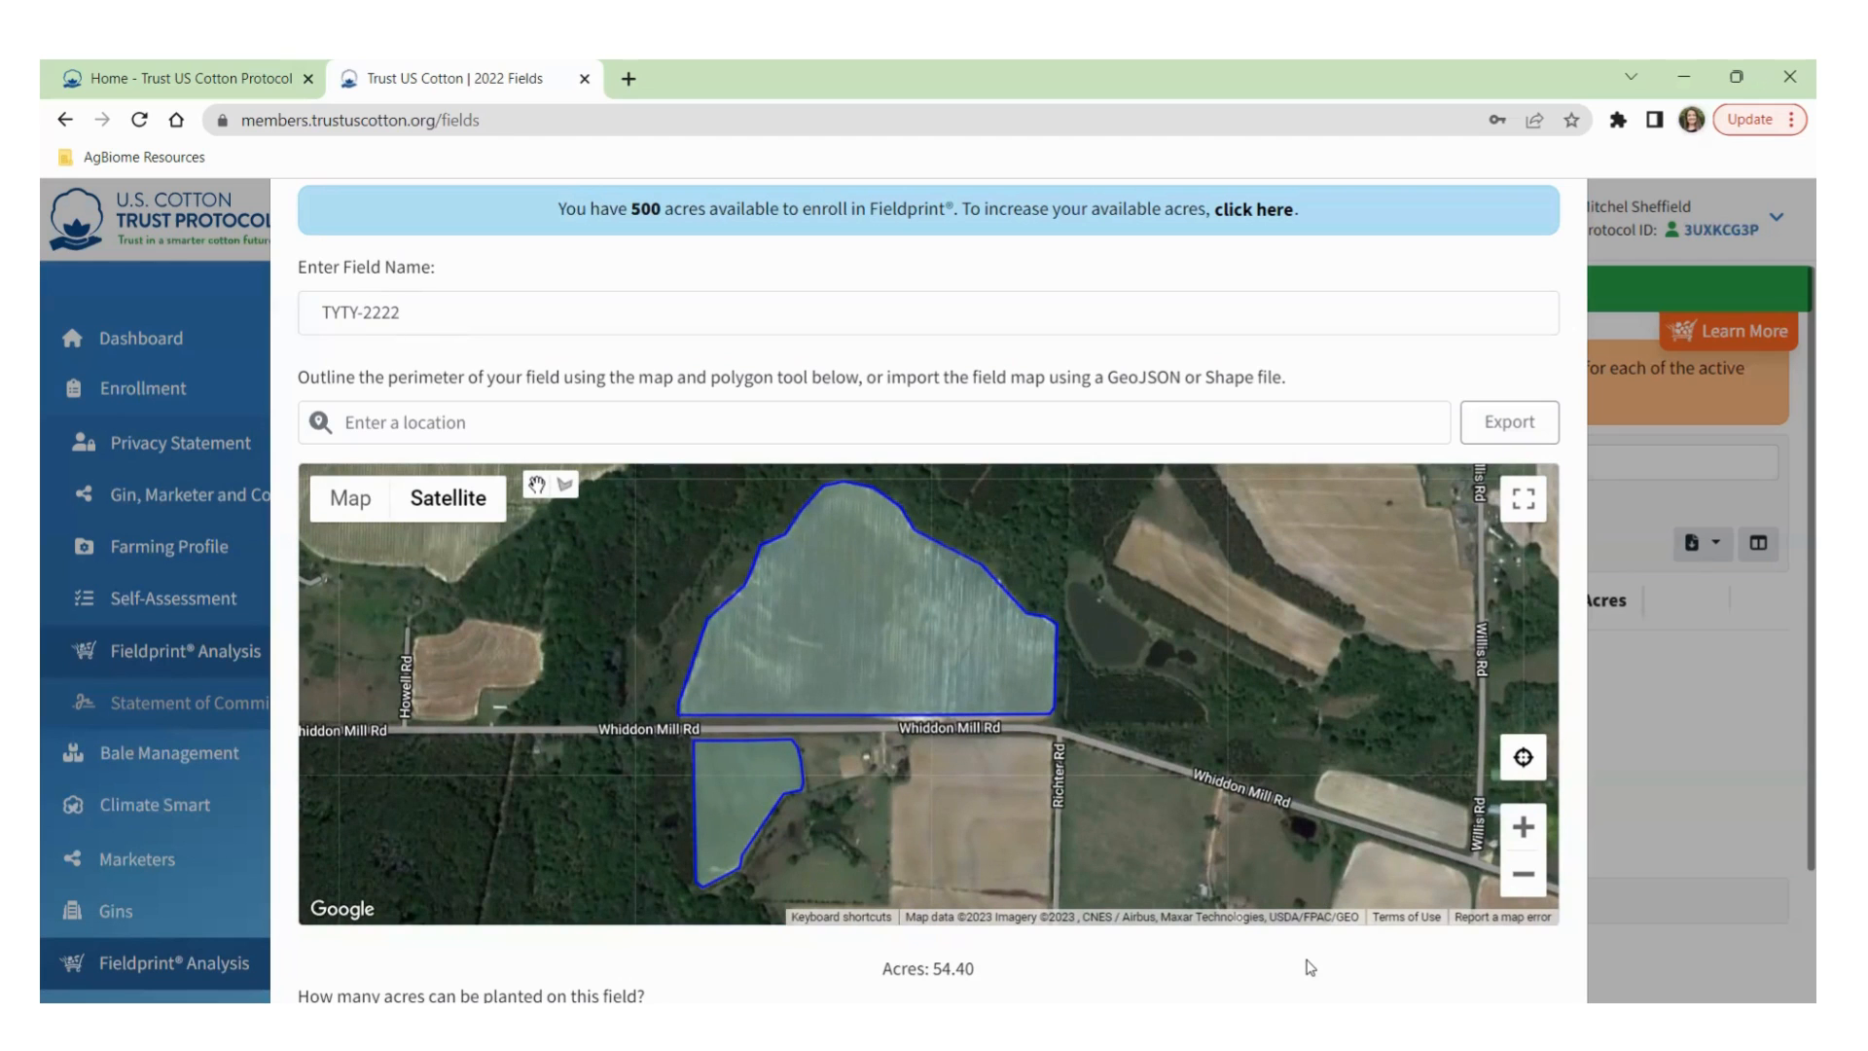
# Save new field TYTY-2222 with 54.40 plantable cotton acres.
pyautogui.scroll(-2, 1311, 967)
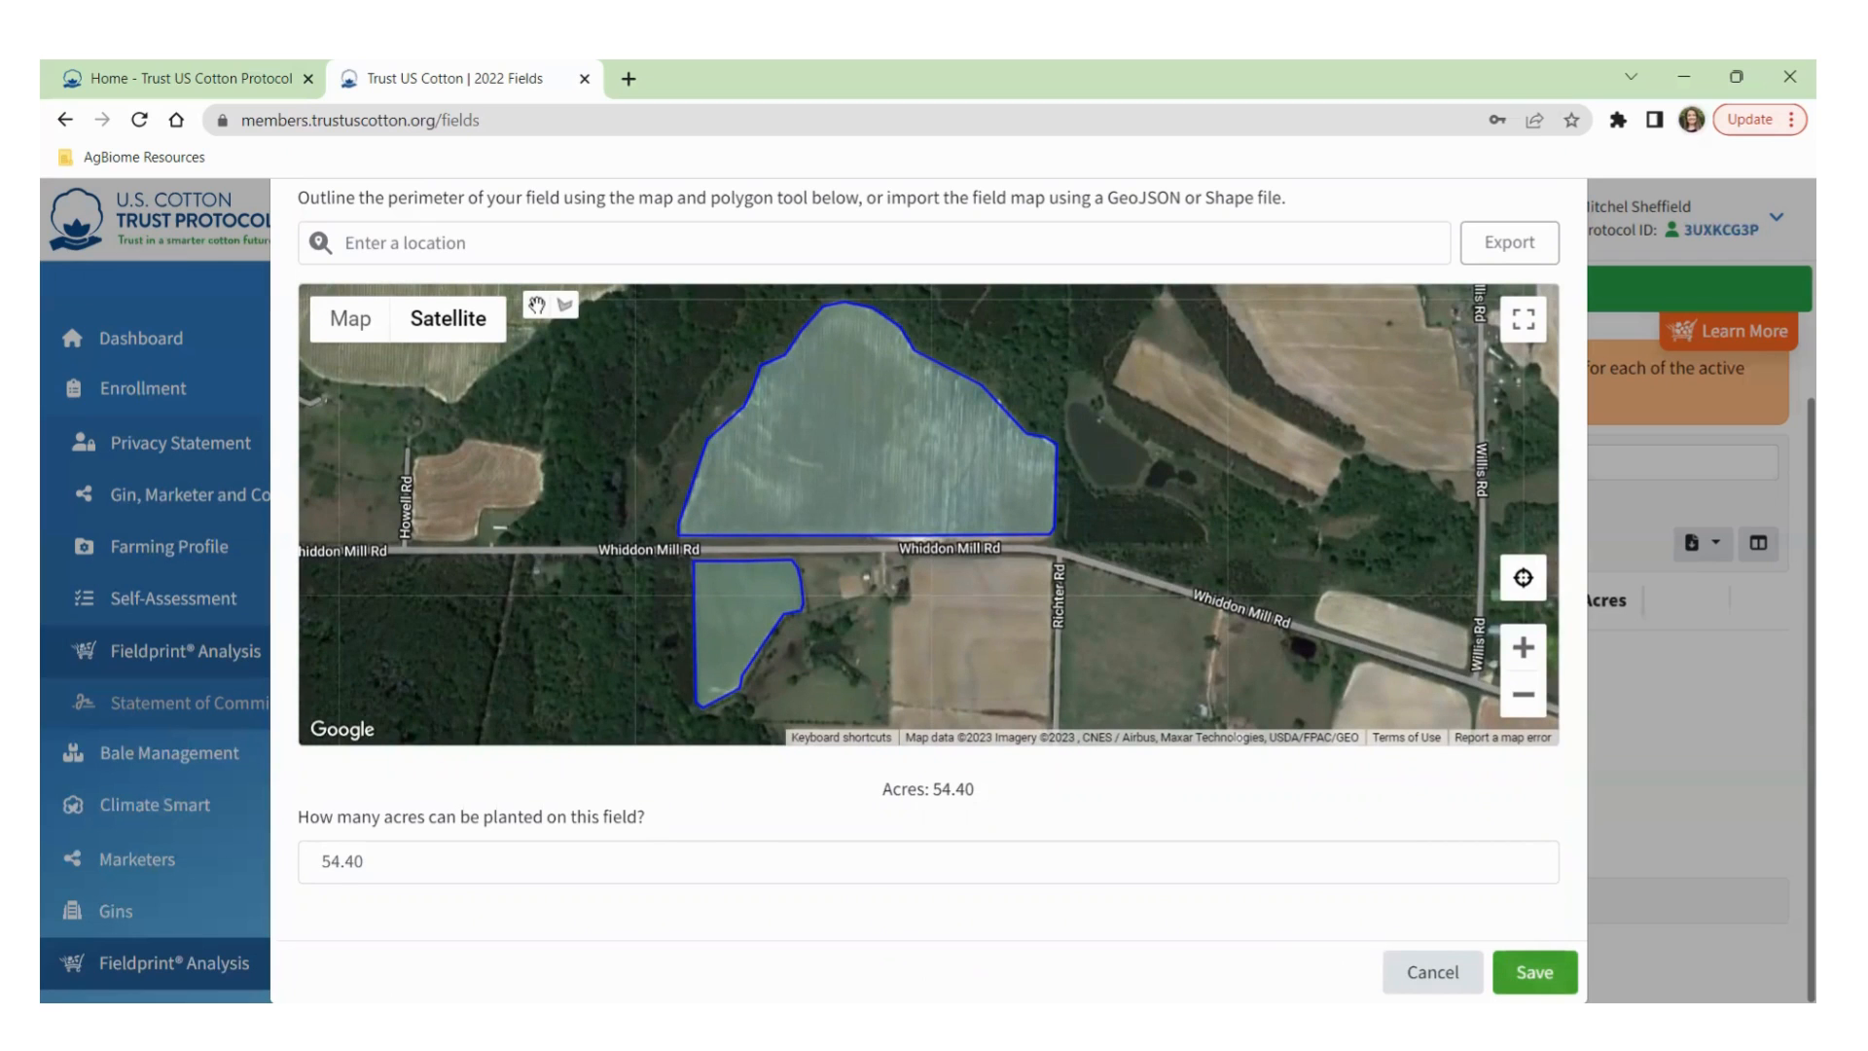
pyautogui.click(1534, 972)
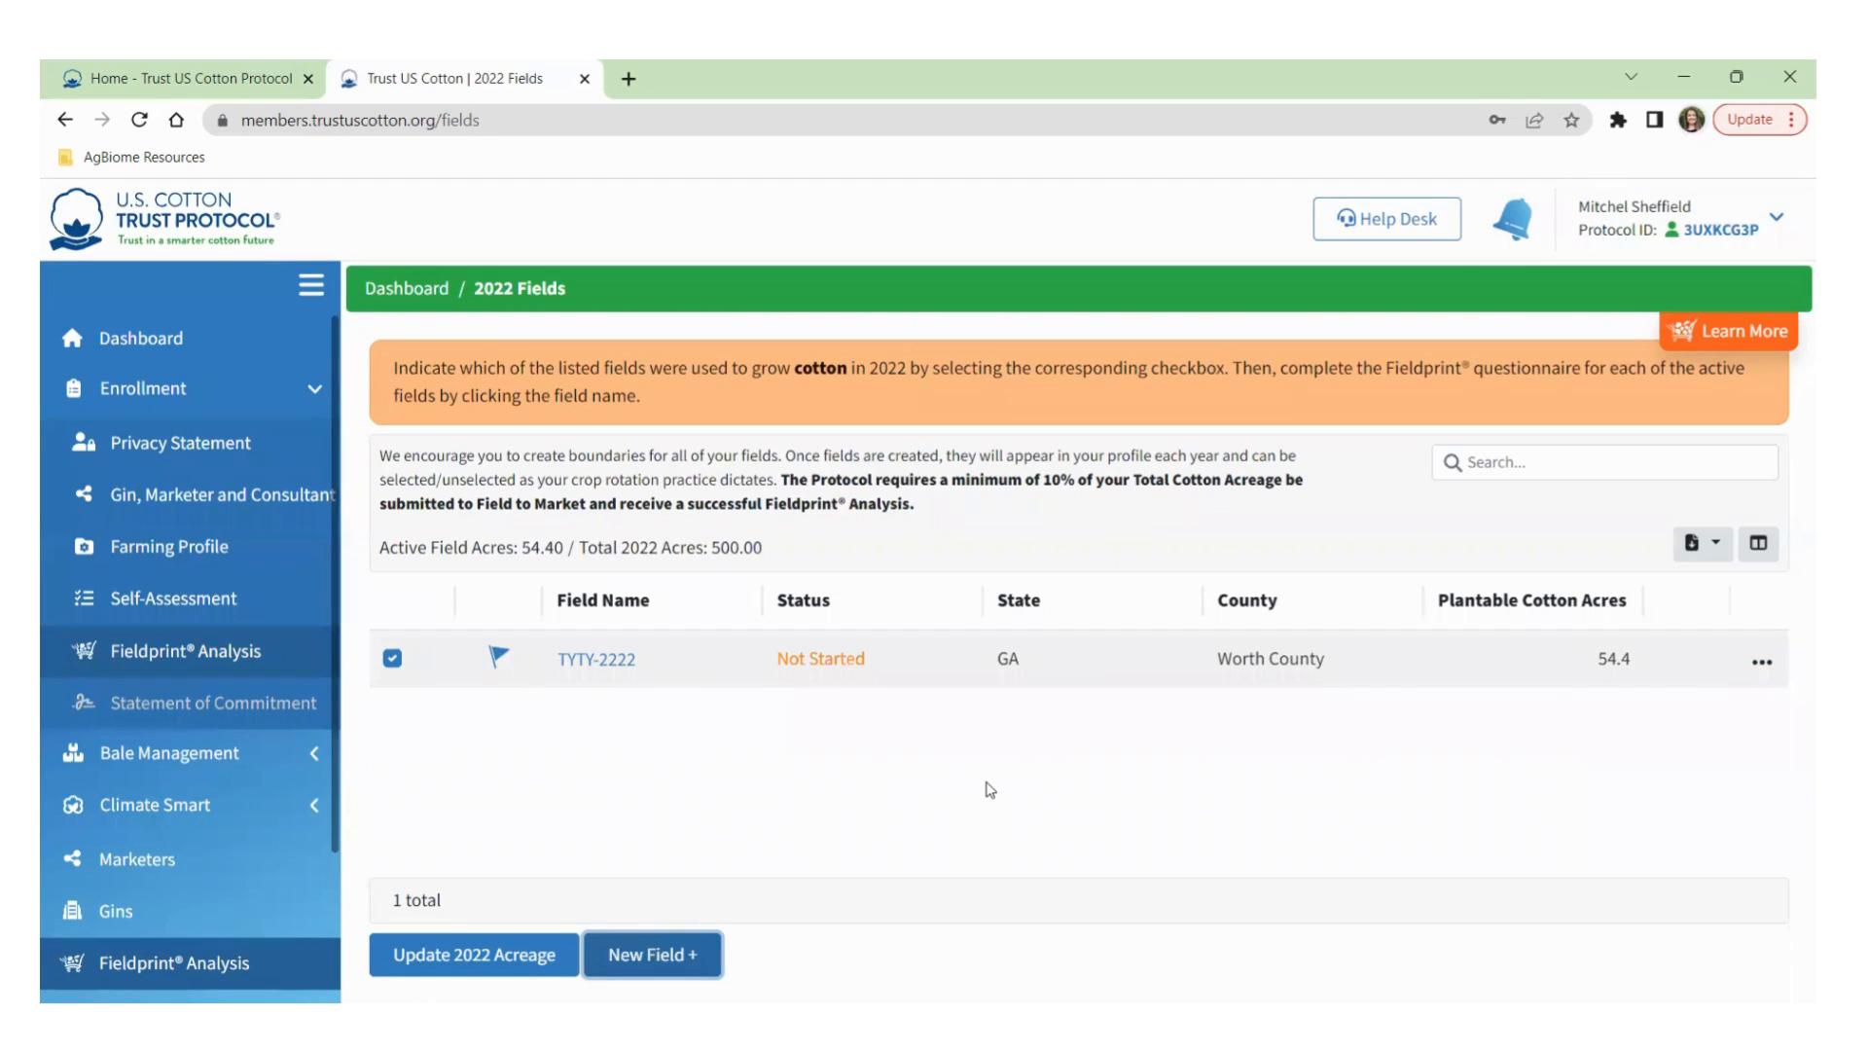
# Edit field TYTY-2222 and delete the small outline south of Whiddon Mill Rd.
pyautogui.click(1761, 663)
pyautogui.click(1663, 779)
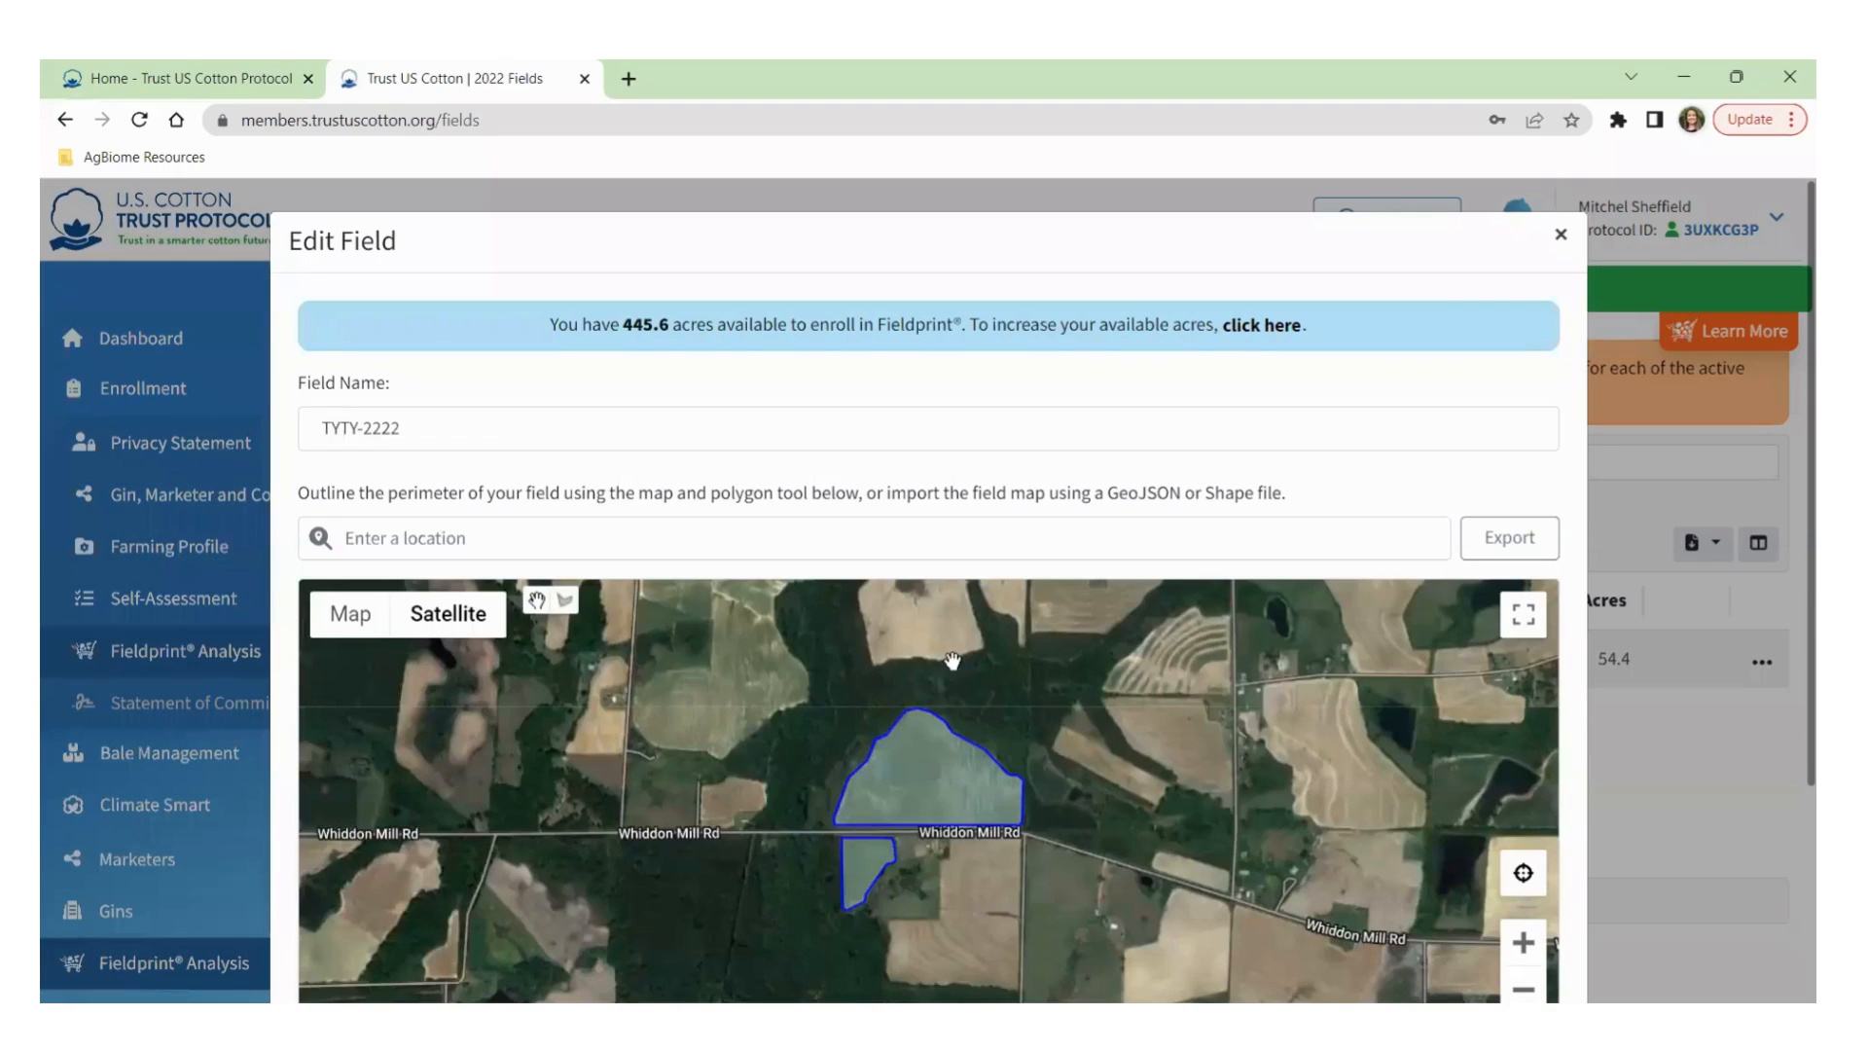
pyautogui.moveTo(951, 662); pyautogui.dragTo(966, 584)
pyautogui.scroll(1, 949, 825)
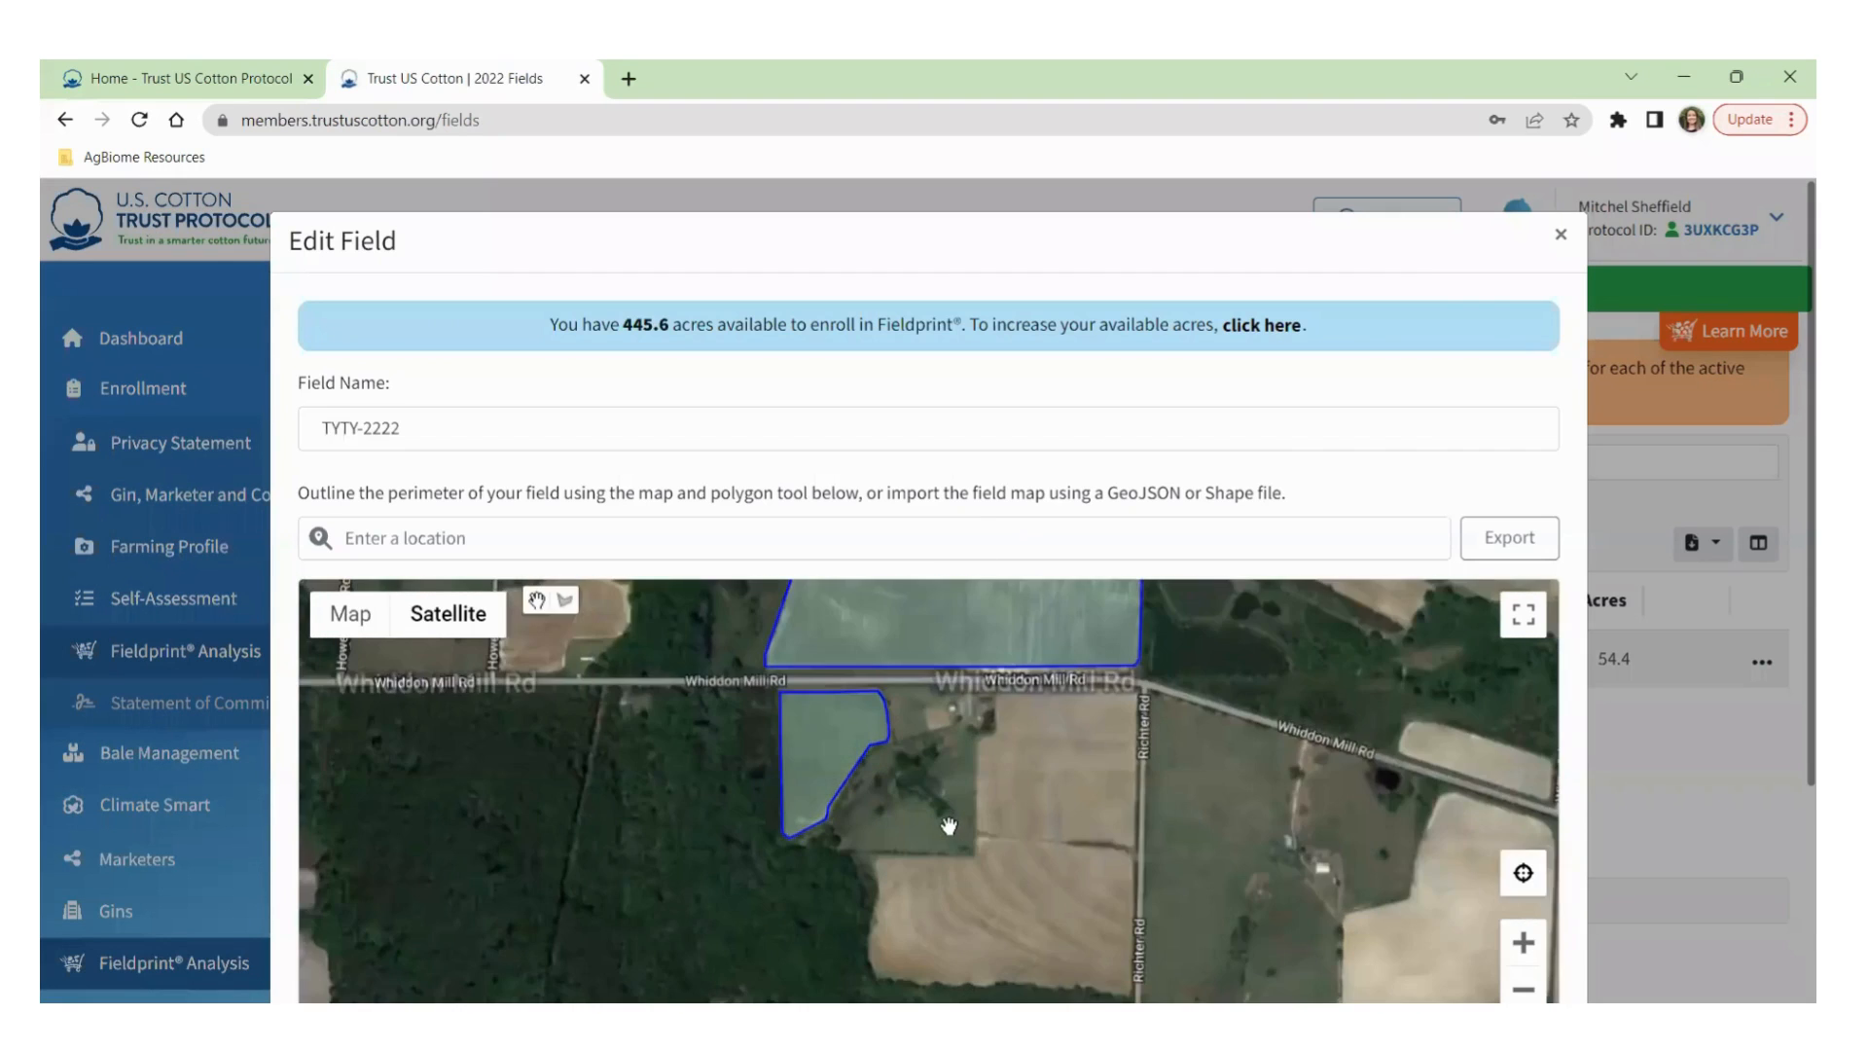
pyautogui.scroll(1, 949, 825)
pyautogui.moveTo(830, 739); pyautogui.dragTo(827, 846)
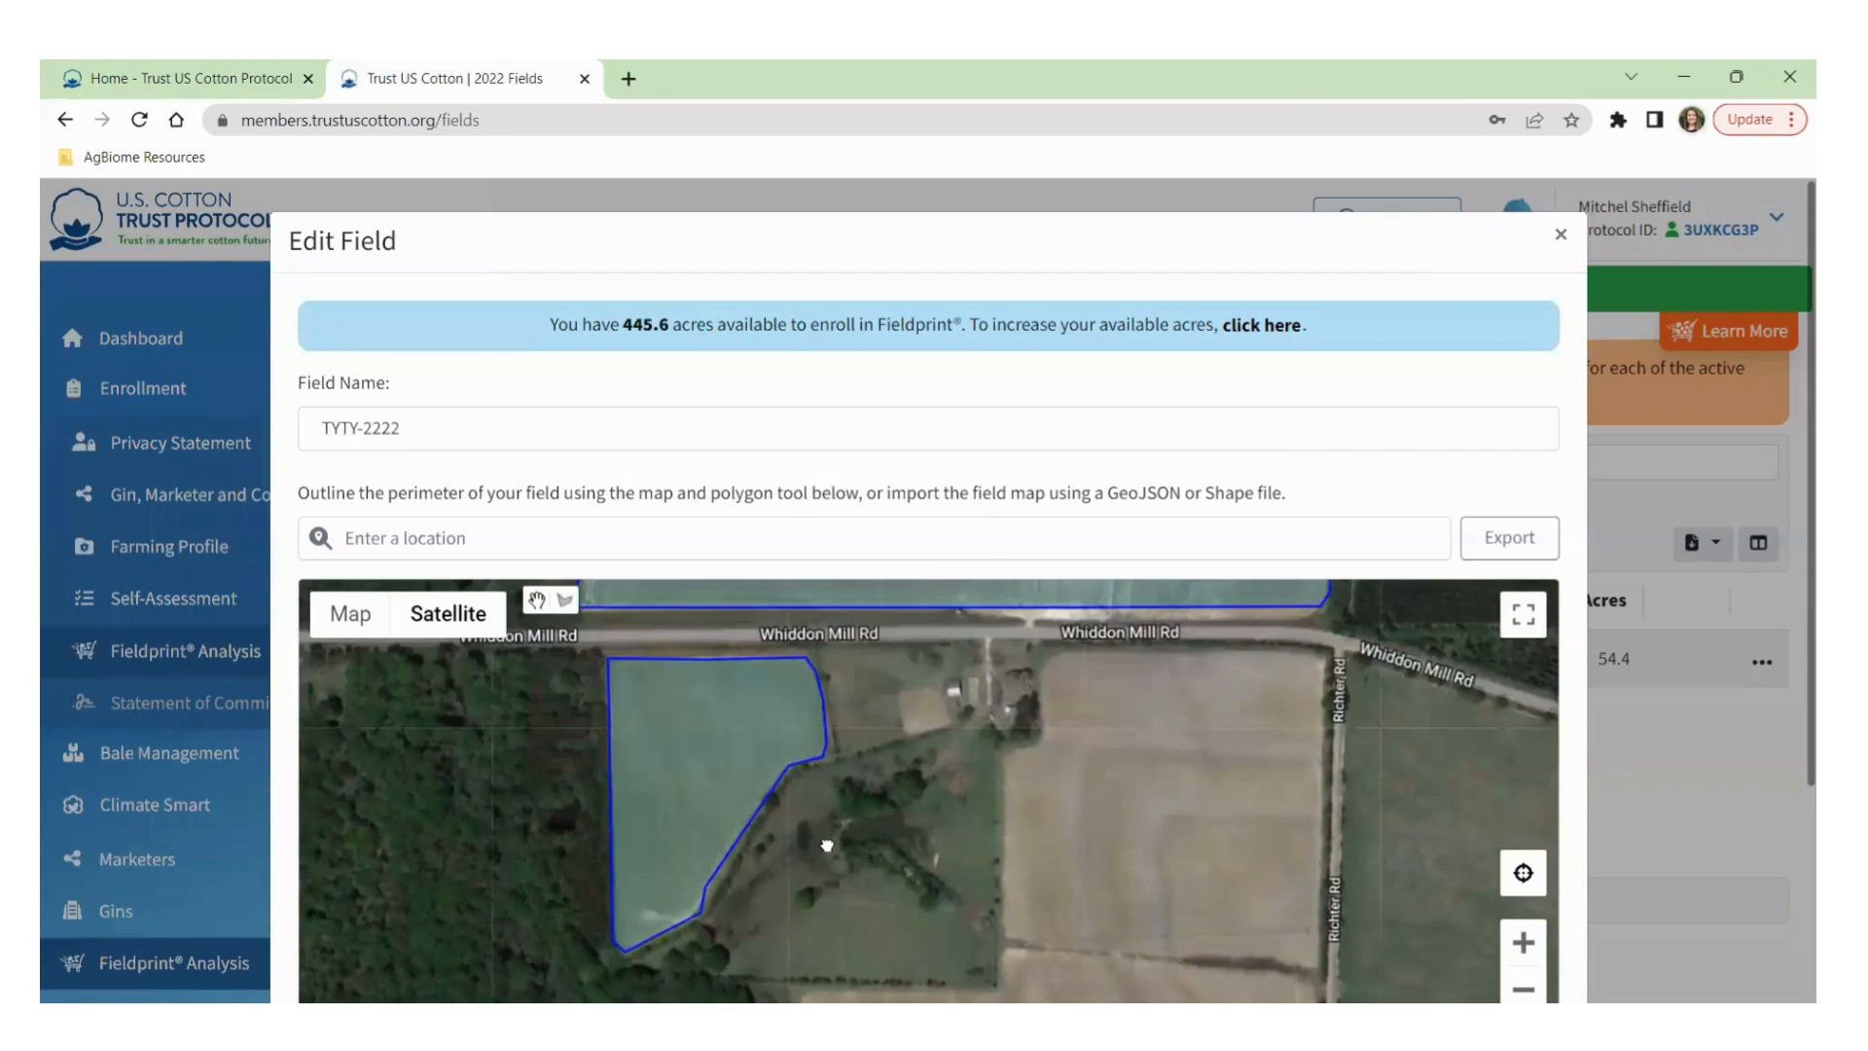
pyautogui.click(671, 797)
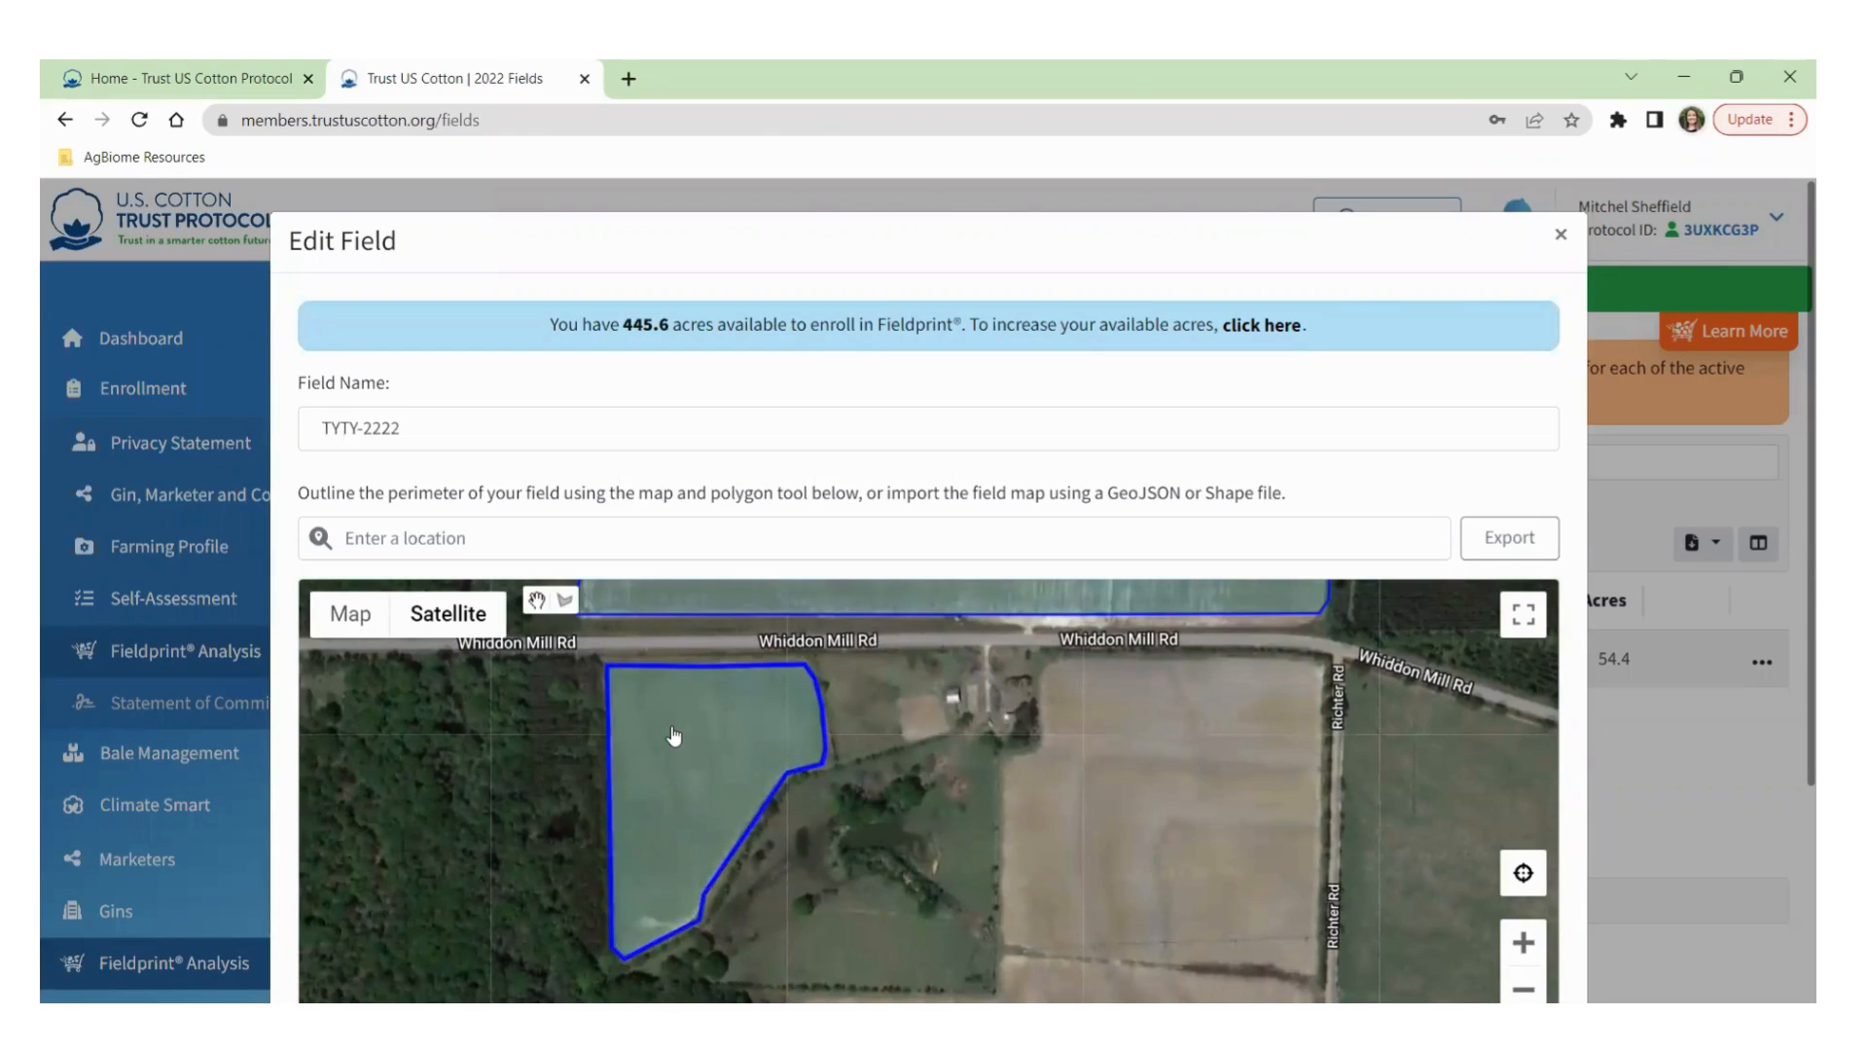
pyautogui.click(673, 736)
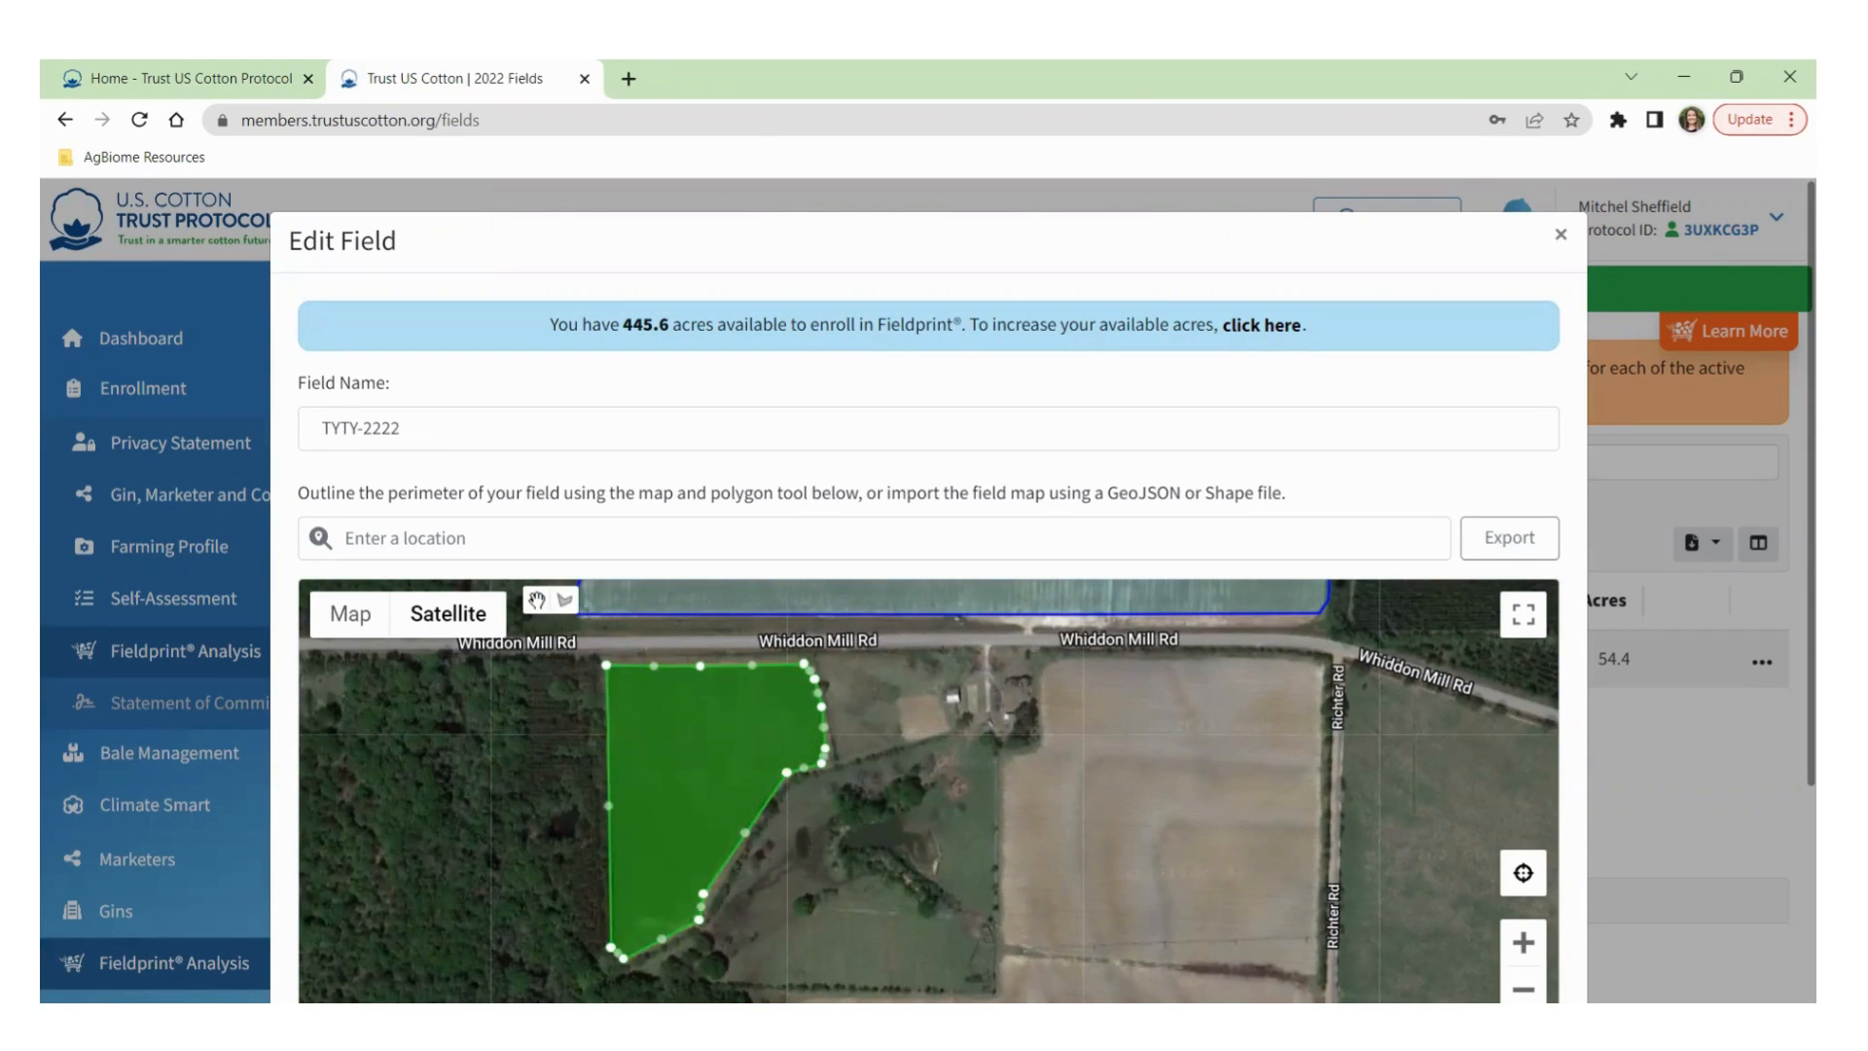
pyautogui.press('Delete')
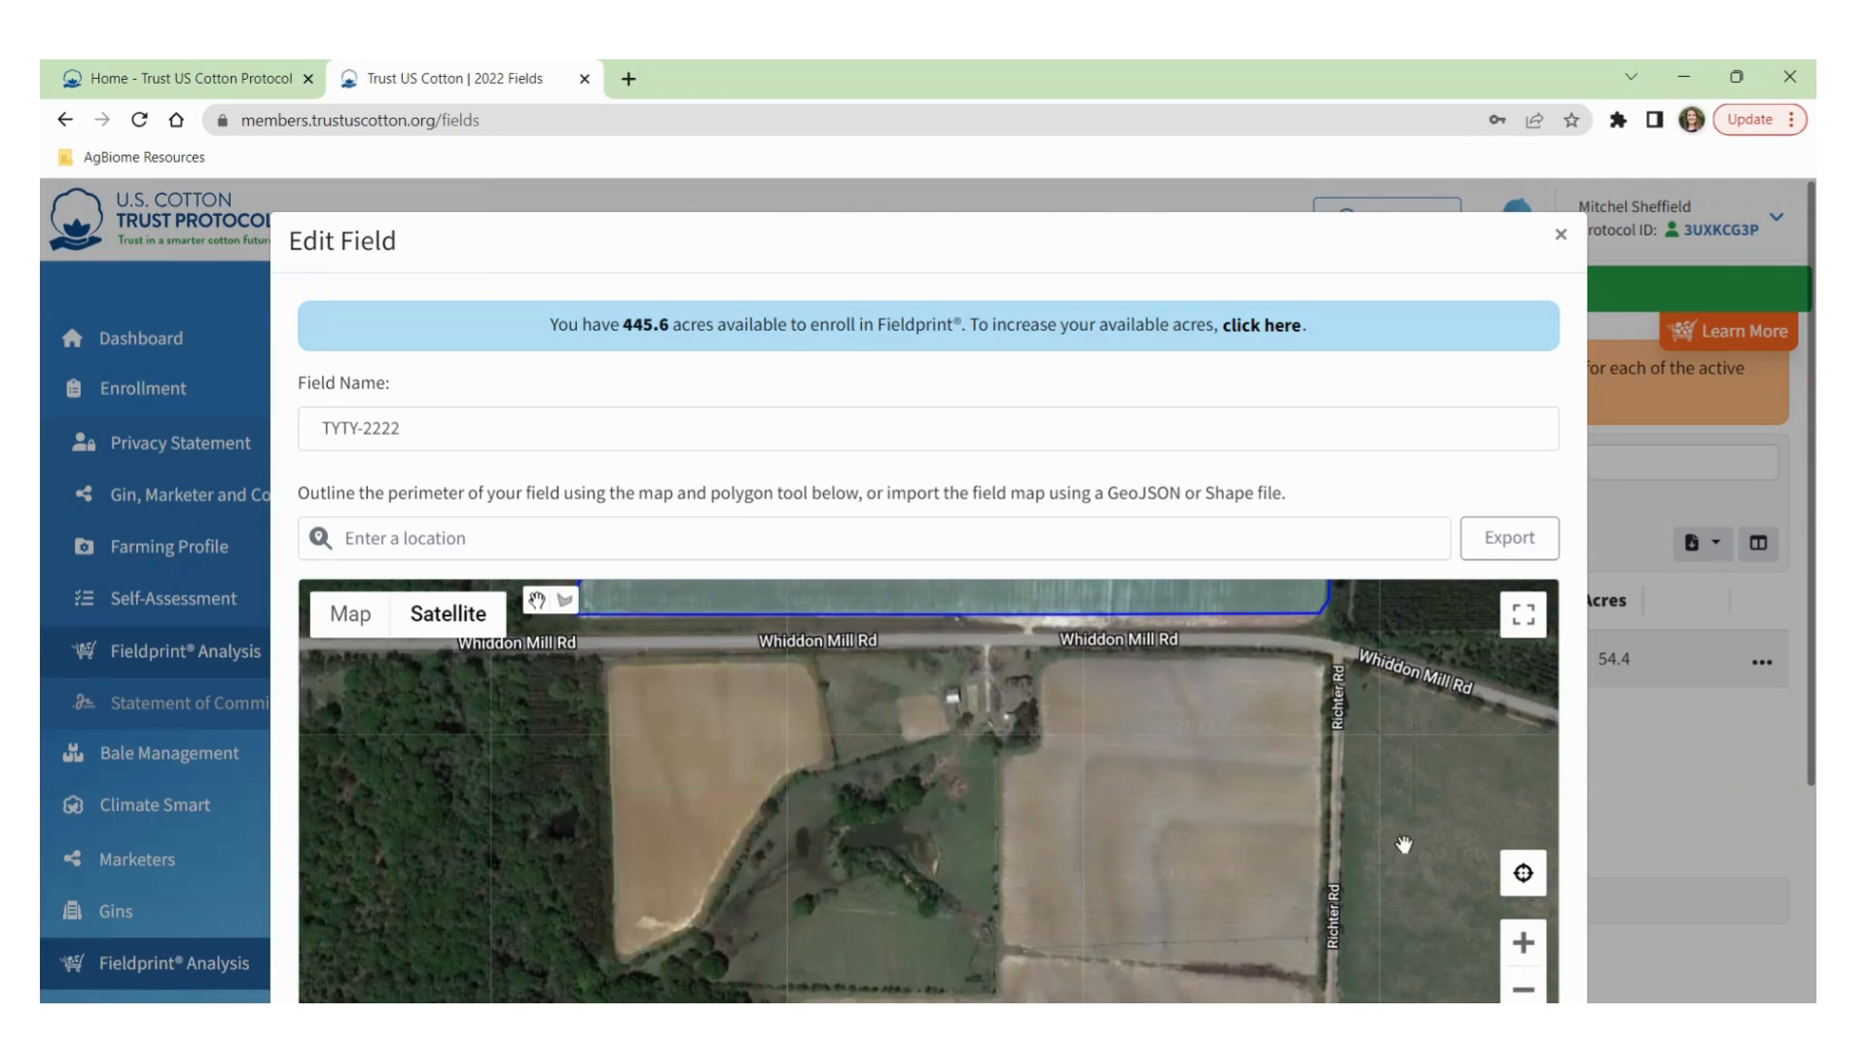
# Save TYTY-2222 with its mapped and plantable acres now at 46.10.
pyautogui.scroll(-2, 1376, 861)
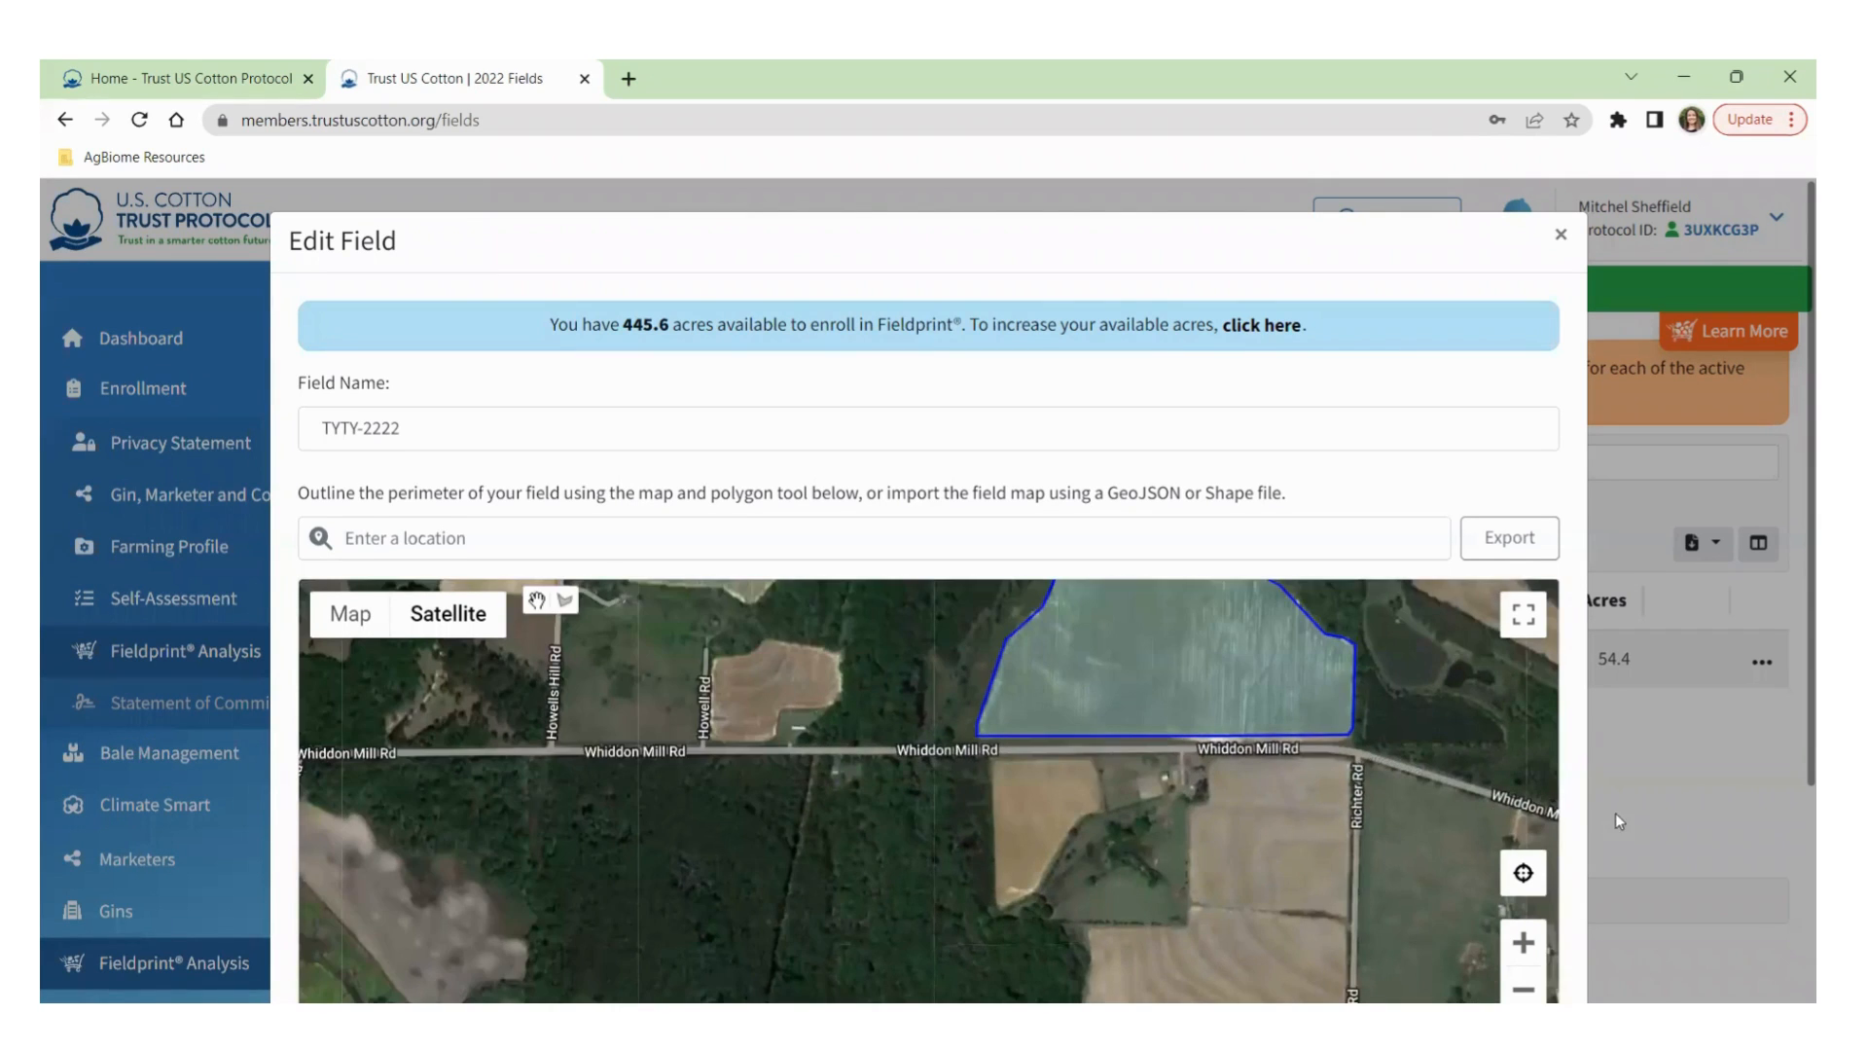
pyautogui.scroll(-3, 1615, 822)
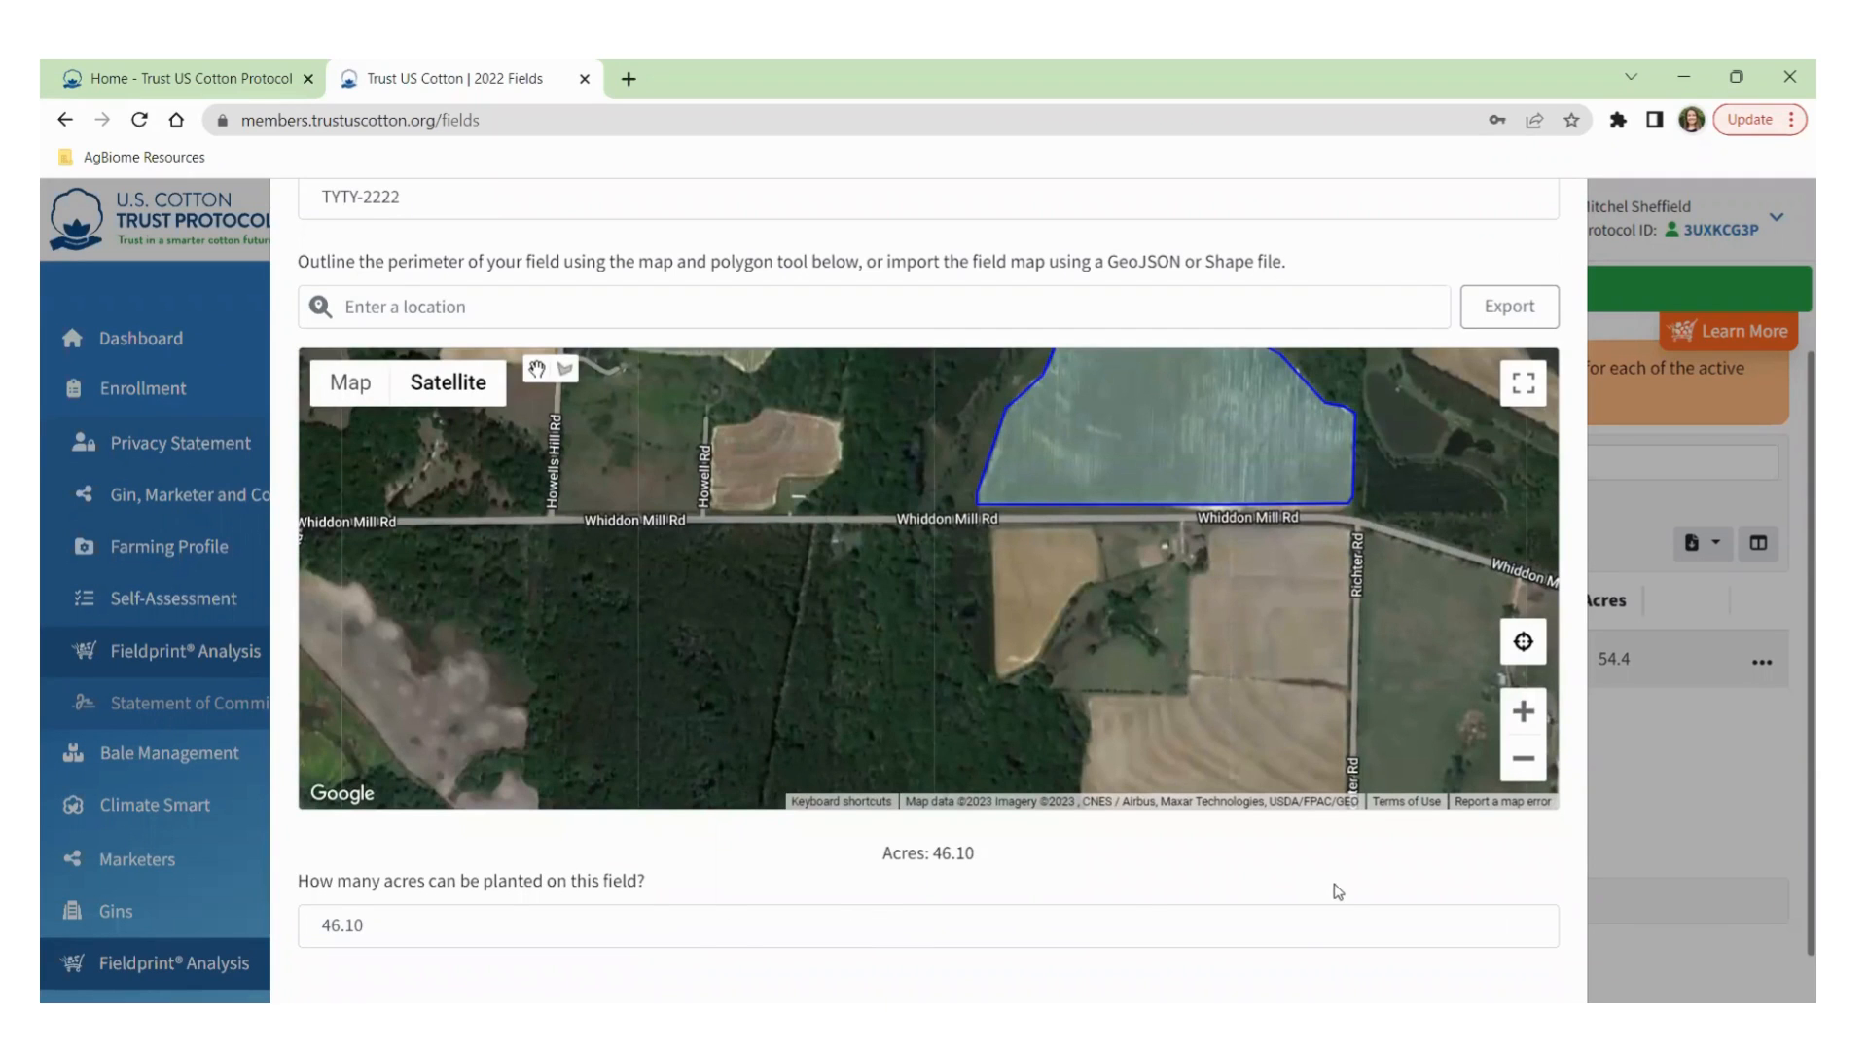
pyautogui.scroll(-1, 1277, 901)
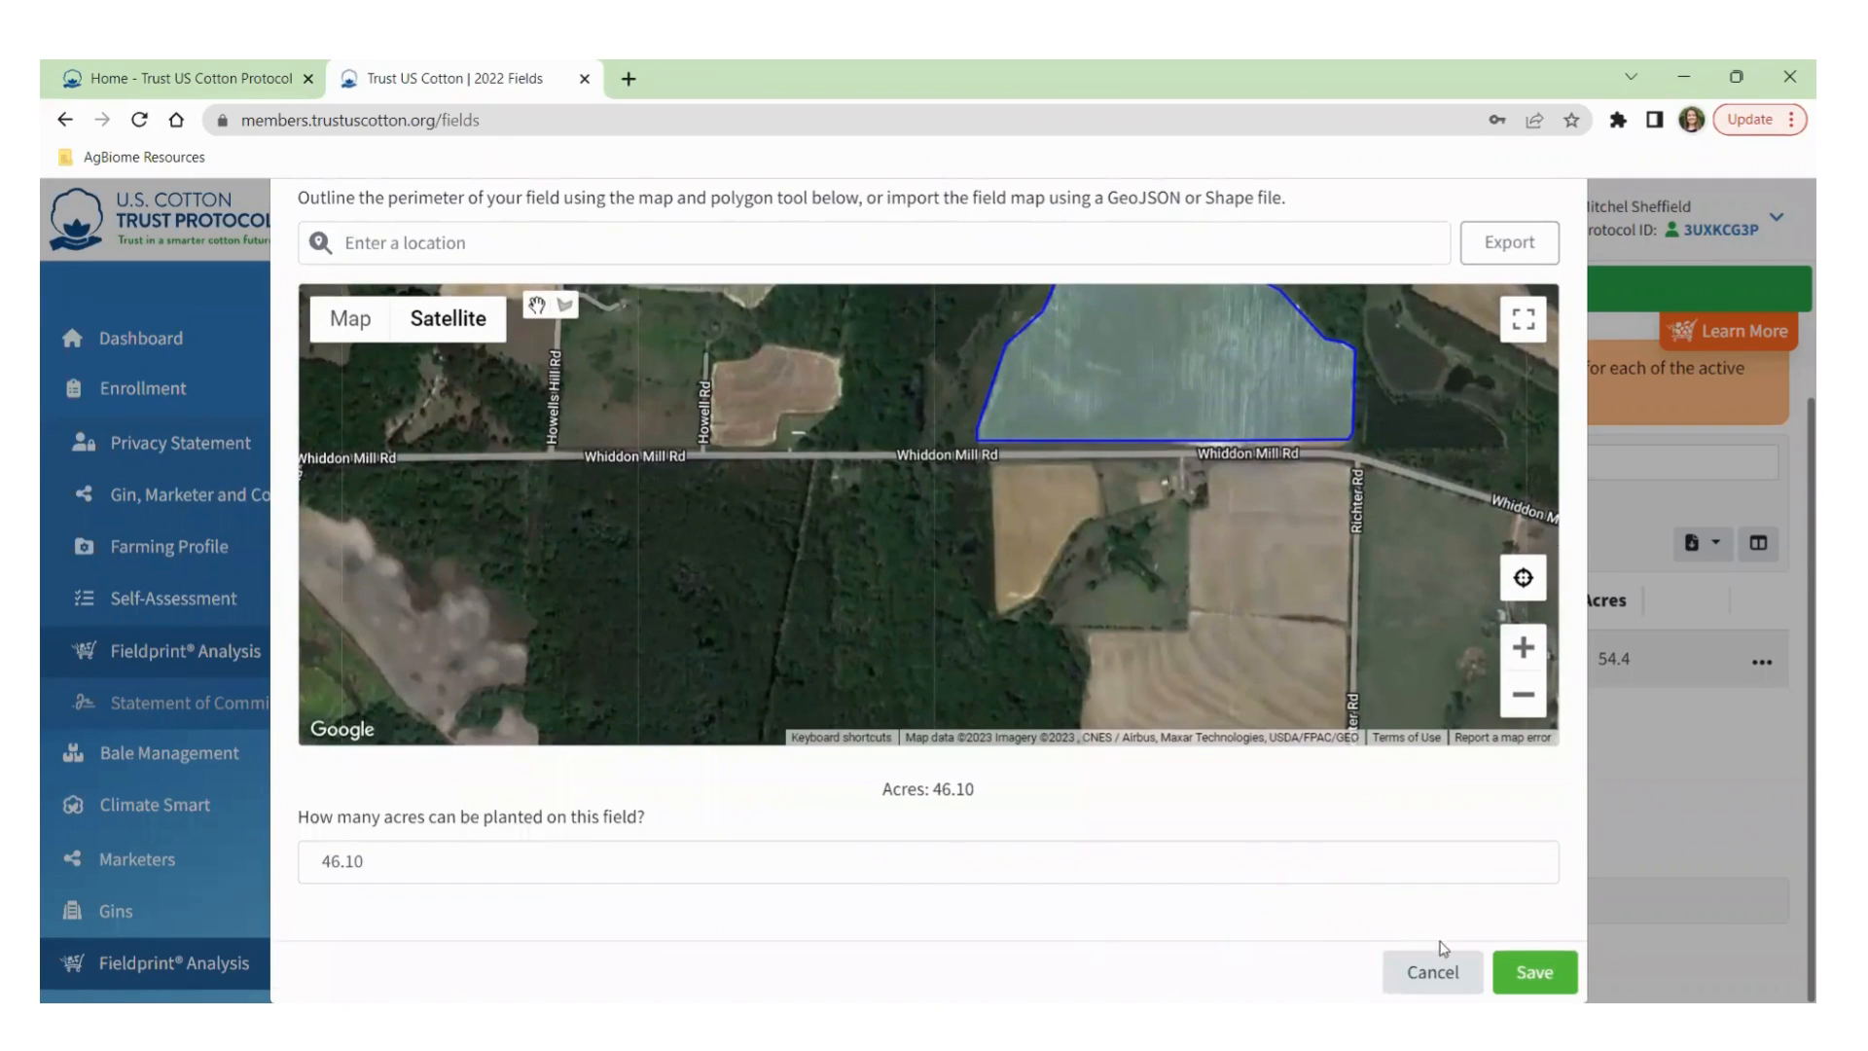
pyautogui.click(1516, 968)
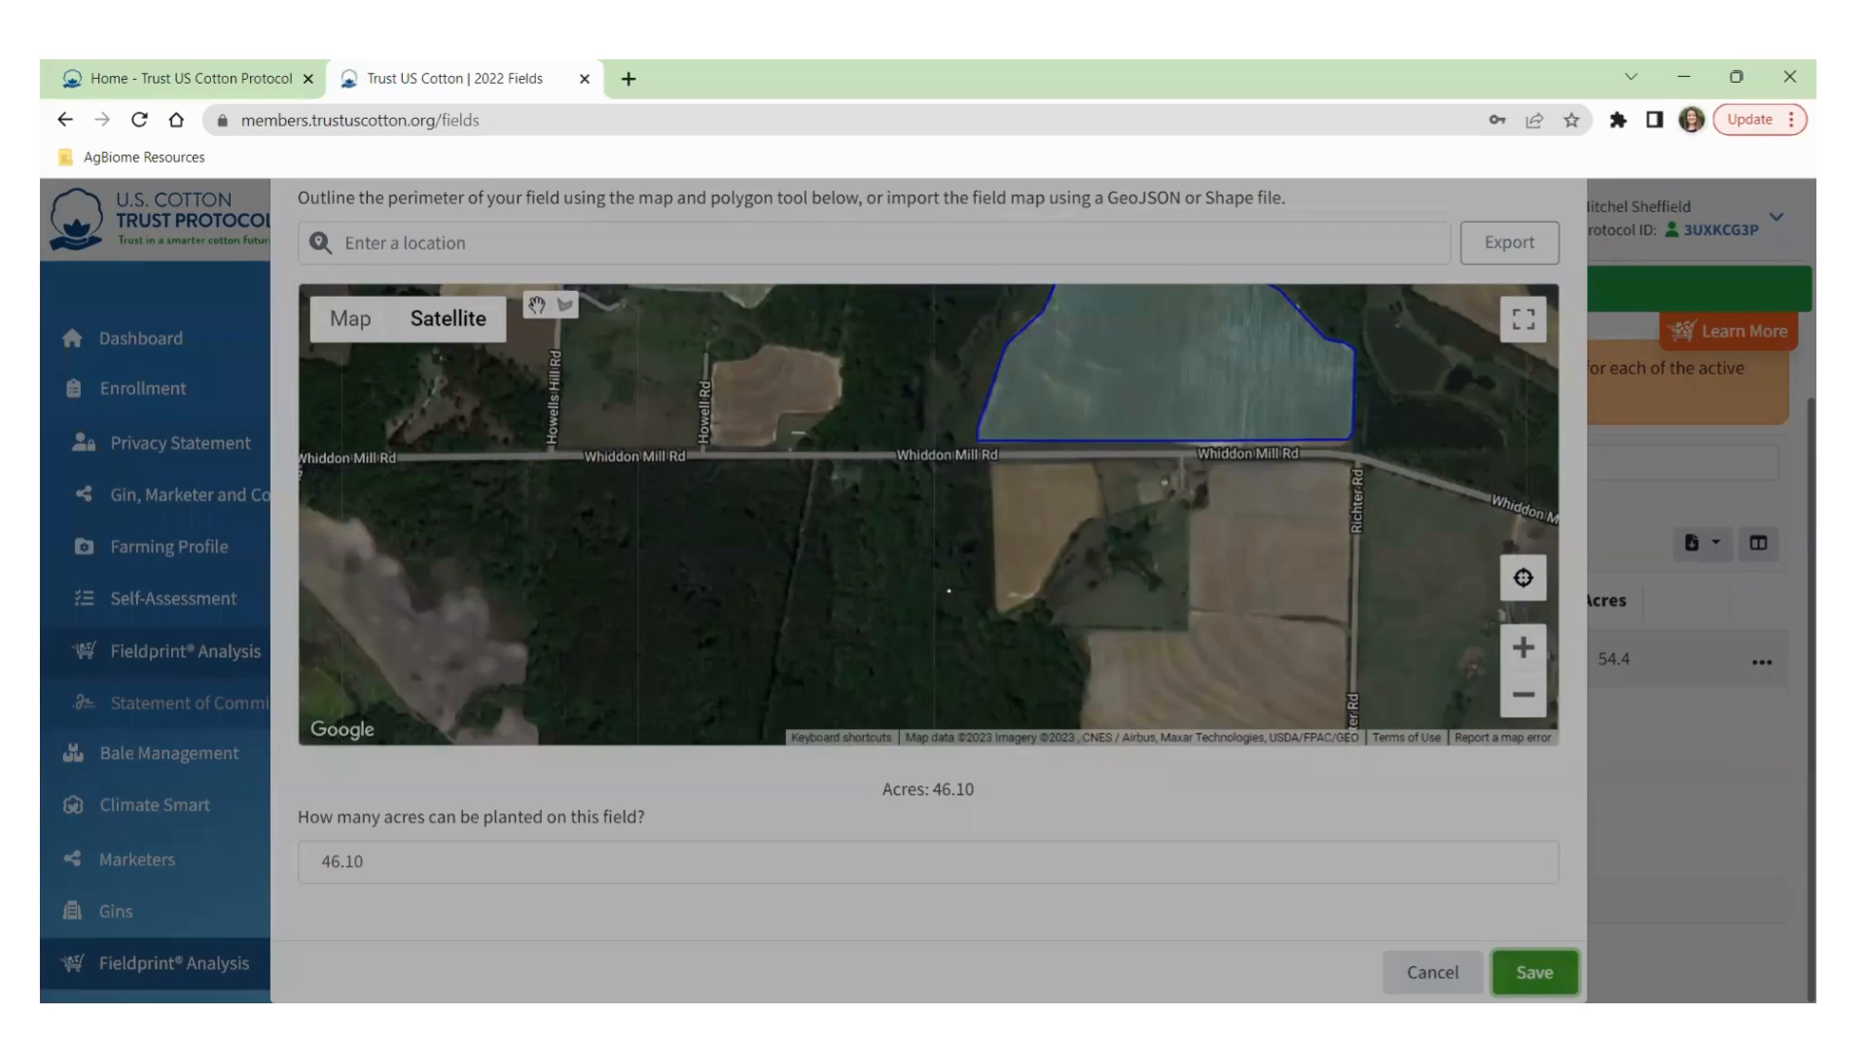